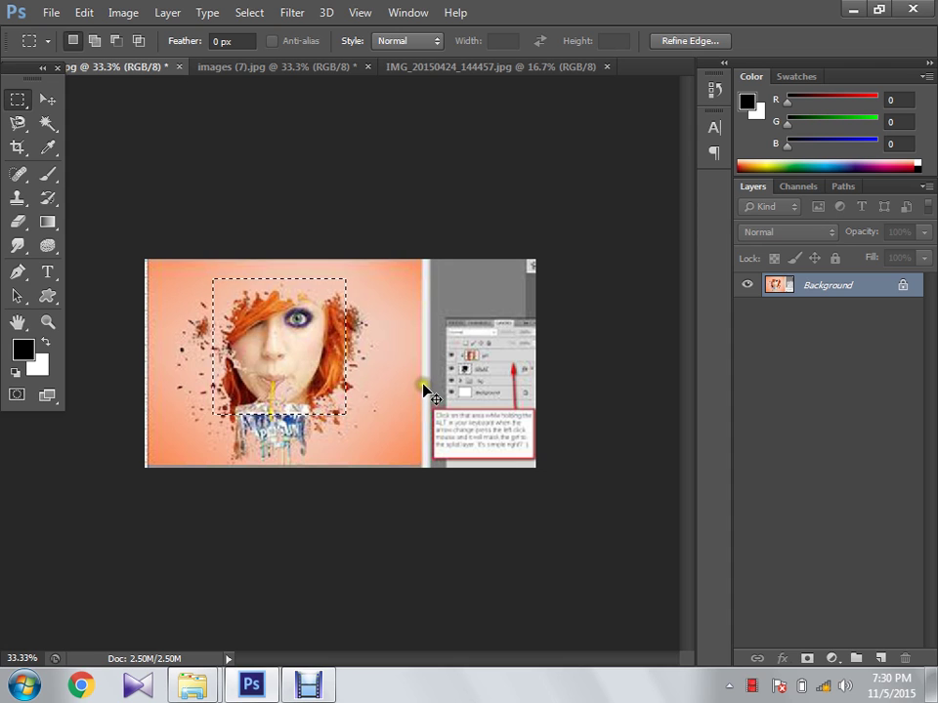
Paste the copied face into IMG_20150424_144457.jpg and place it over the woman's face
left_click(439, 68)
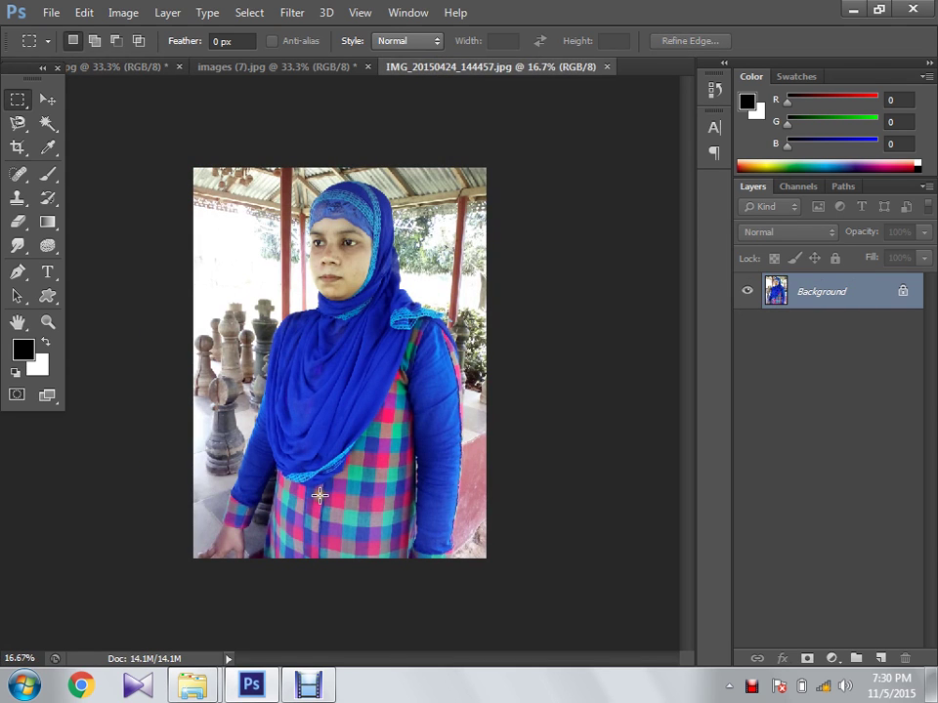
key("ctrl+v")
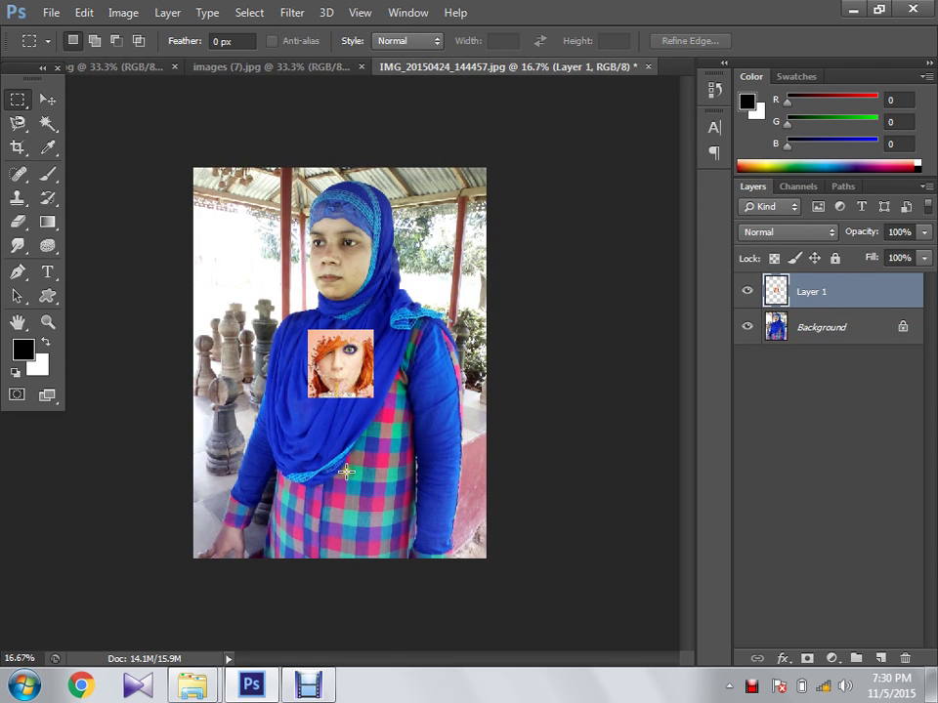
left_click(306, 683)
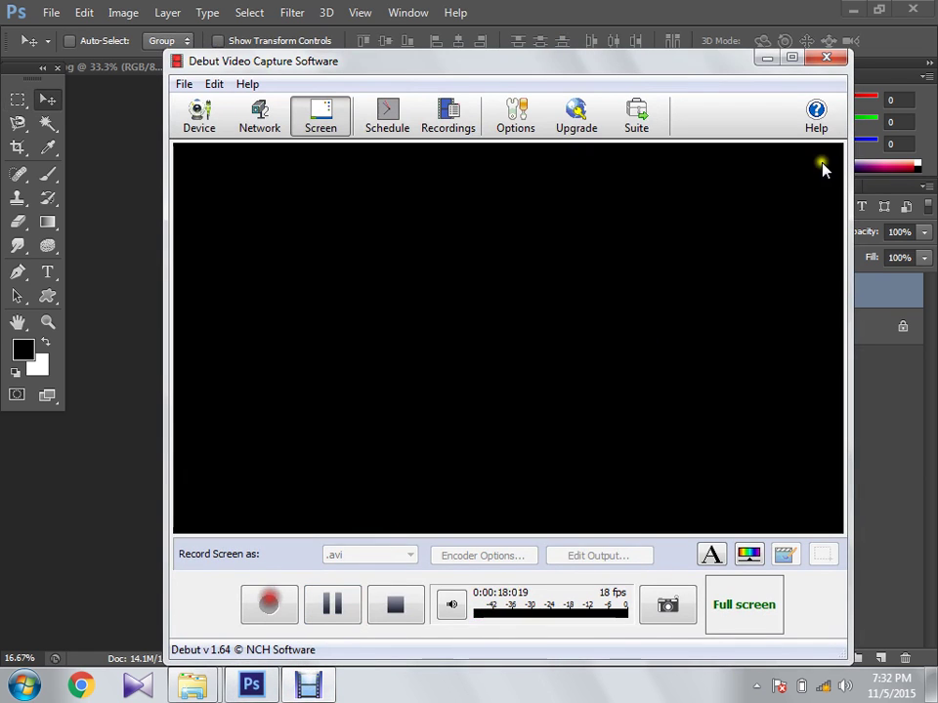
left_click(767, 57)
mouse_move(324, 262)
left_mouse_down()
mouse_move(326, 305)
mouse_move(357, 279)
mouse_move(324, 265)
left_mouse_up()
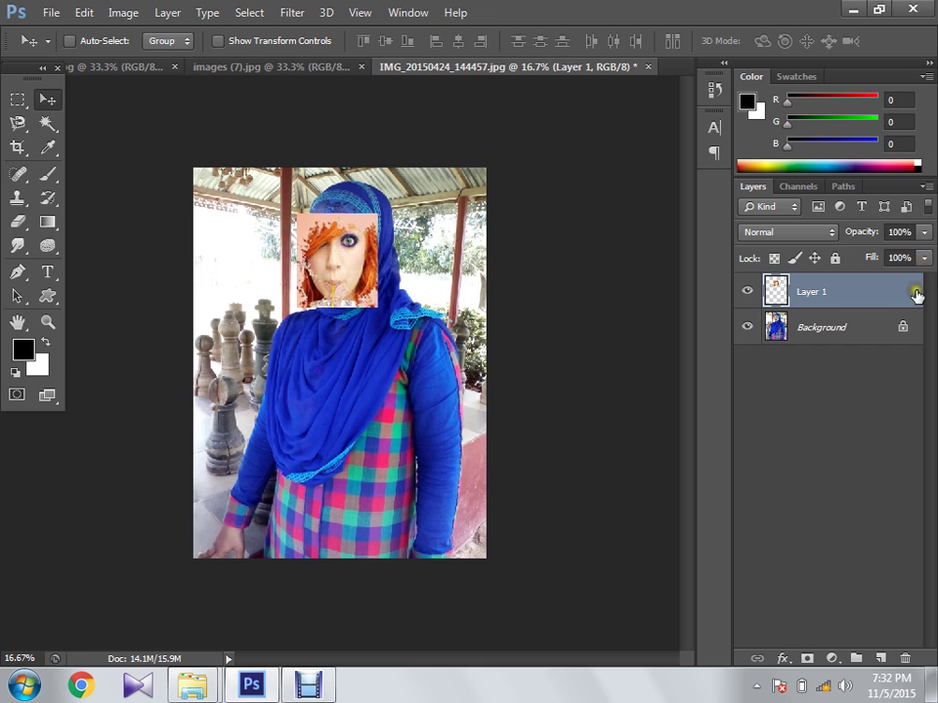
Lower Layer 1's opacity to 27% and align the pasted face with the features underneath
left_click(922, 232)
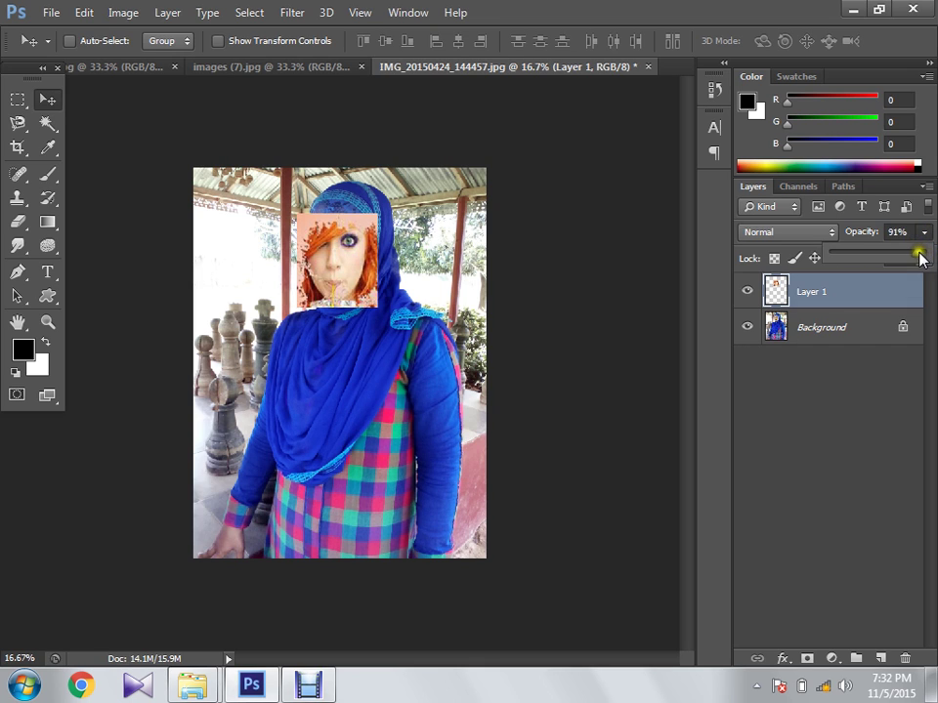
left_click_drag(867, 254, 857, 255)
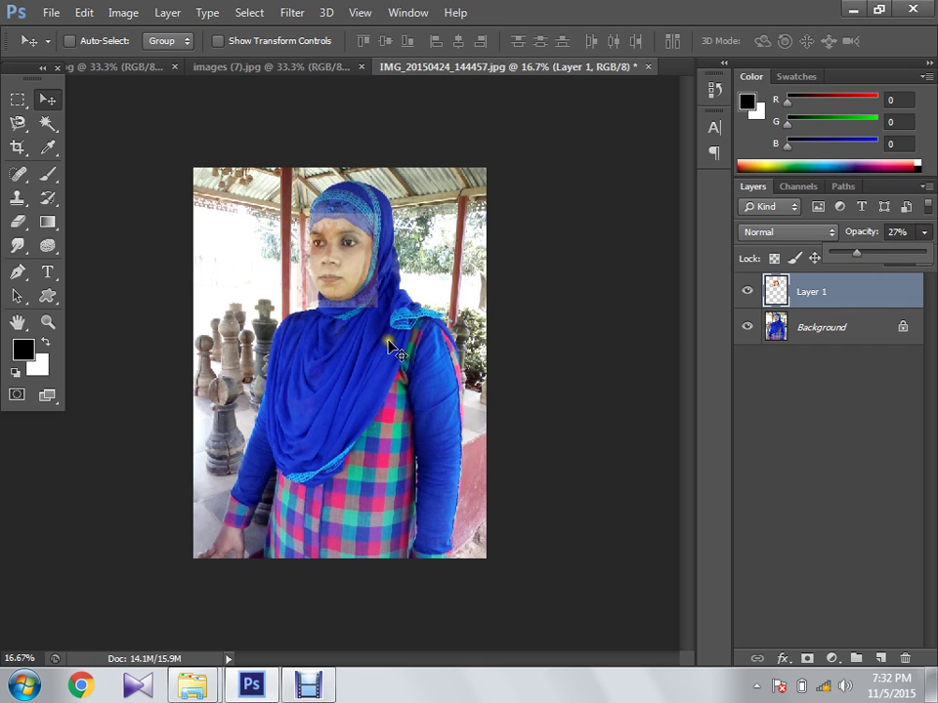
left_click_drag(341, 276, 349, 246)
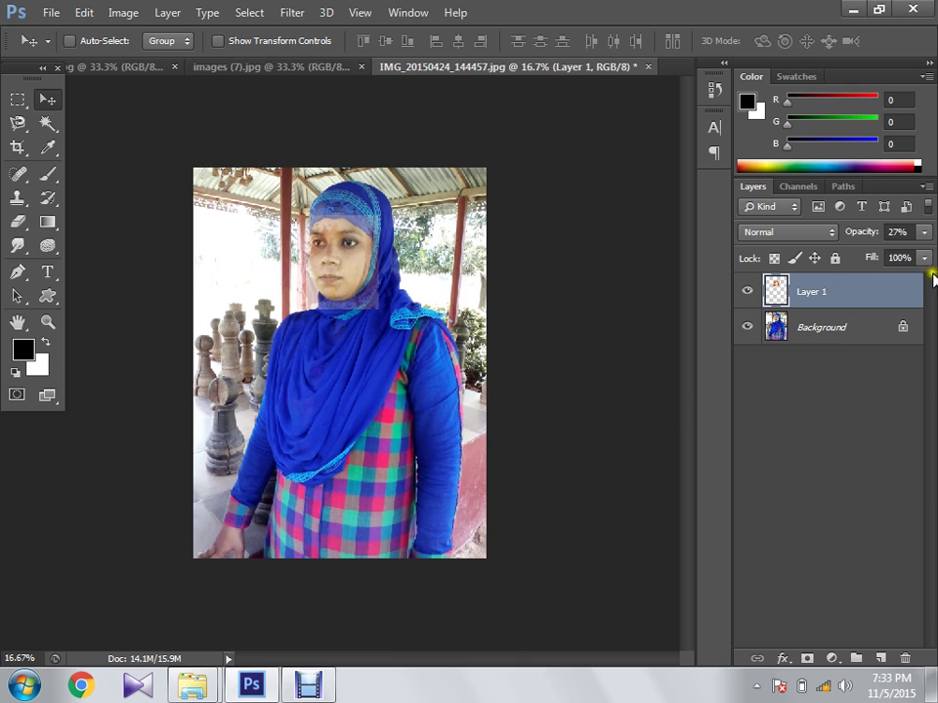
Restore Layer 1's opacity to 100% and shrink the pasted face vertically to about 91% of its height
left_click(918, 236)
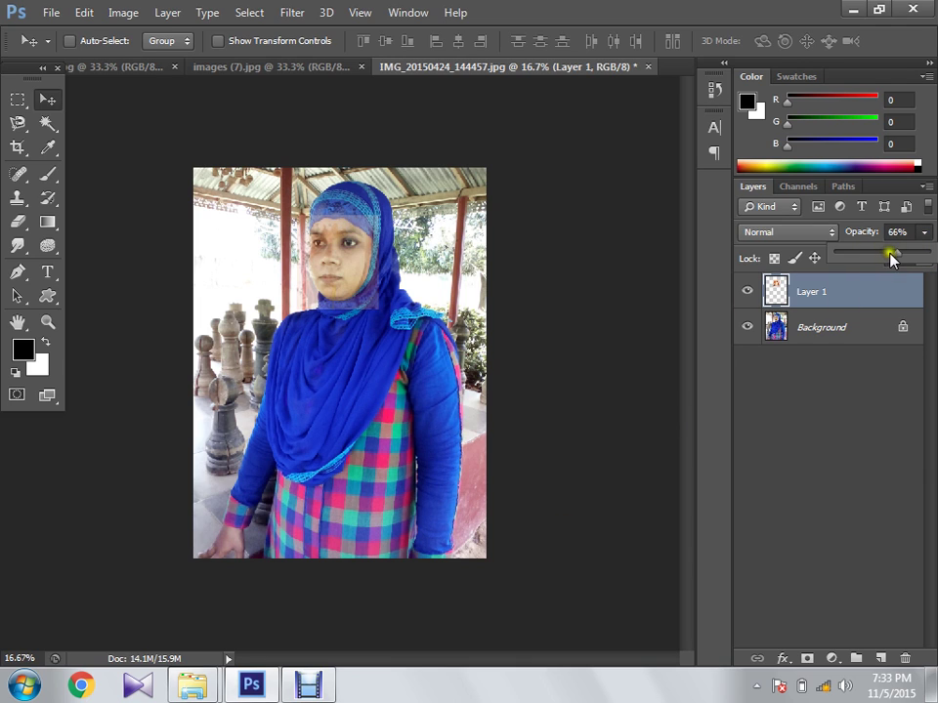
left_click_drag(892, 256, 928, 254)
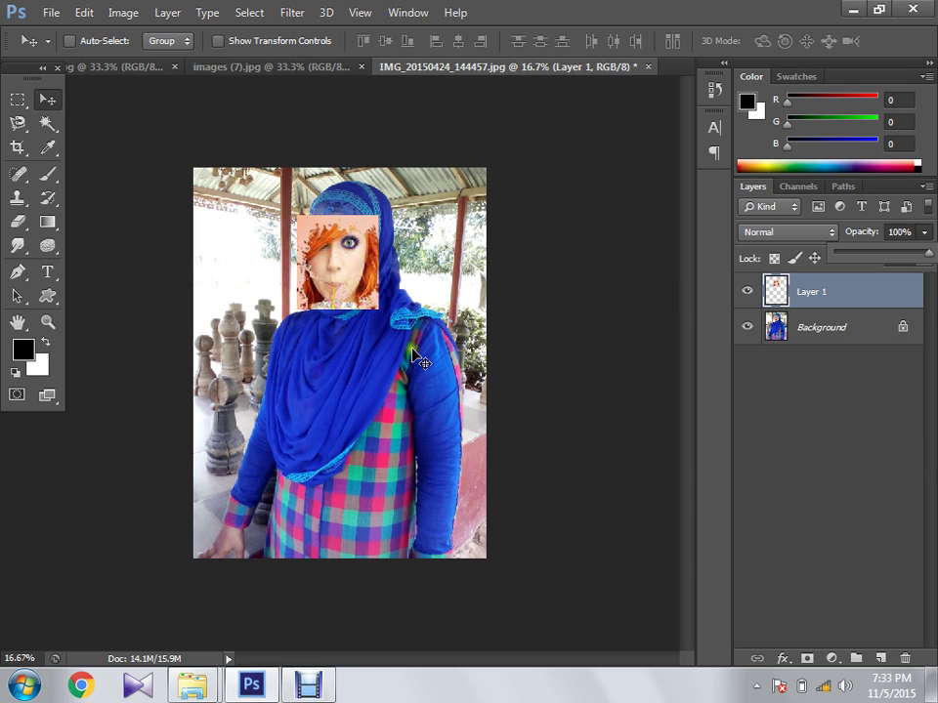
key("ctrl+t")
mouse_move(338, 310)
left_mouse_down()
mouse_move(334, 290)
mouse_move(333, 303)
left_mouse_up()
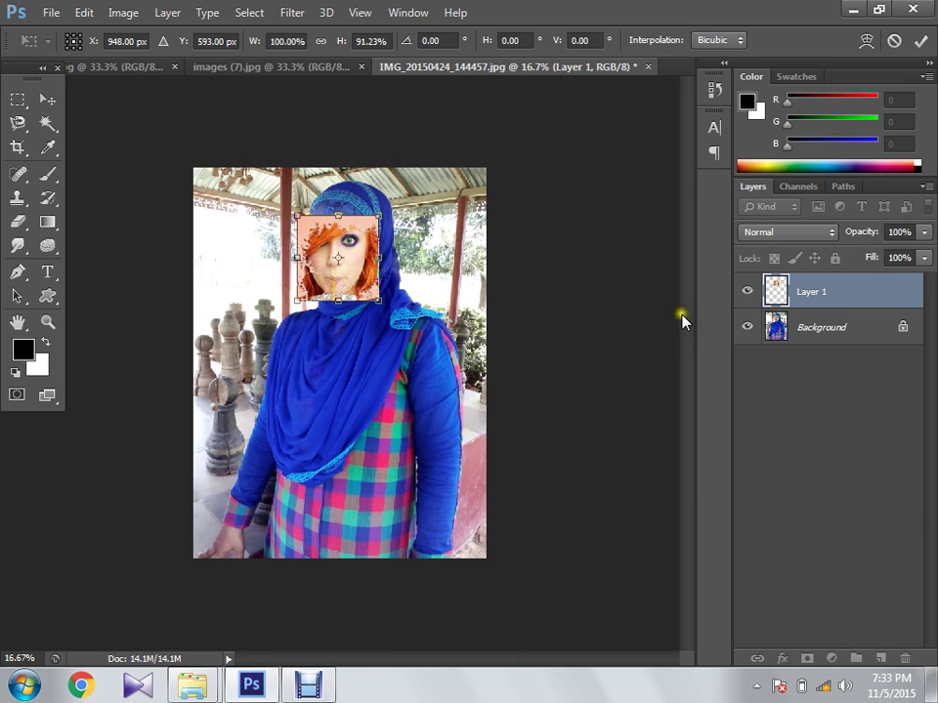
key("Return")
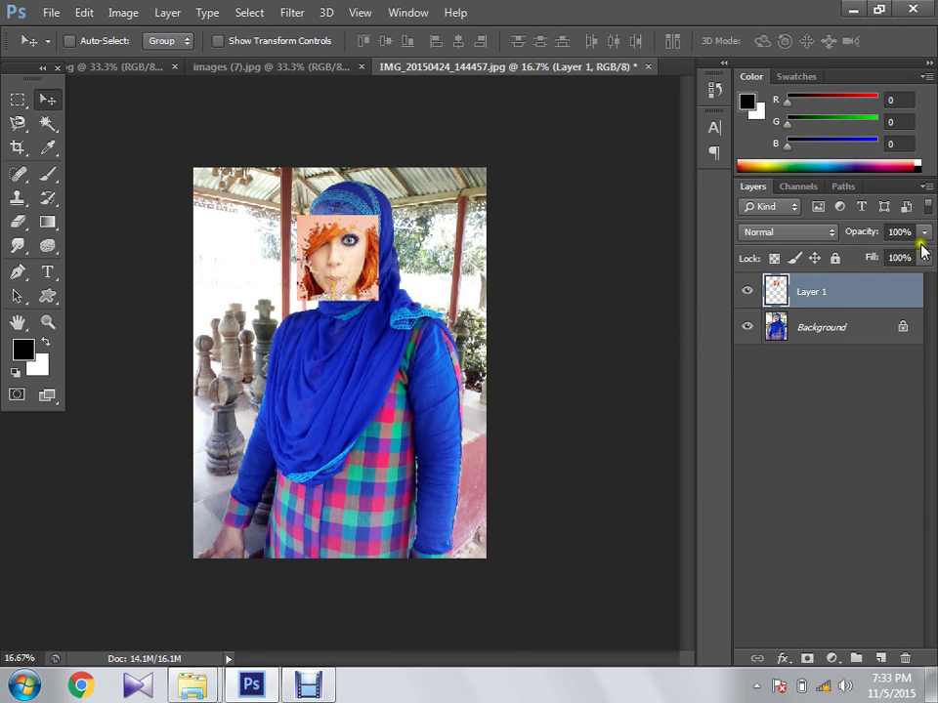
Reduce Layer 1's opacity to 35% and shift the pasted face slightly down so the eyes line up
left_click(922, 233)
mouse_move(880, 259)
left_mouse_down()
mouse_move(845, 260)
mouse_move(870, 255)
left_mouse_up()
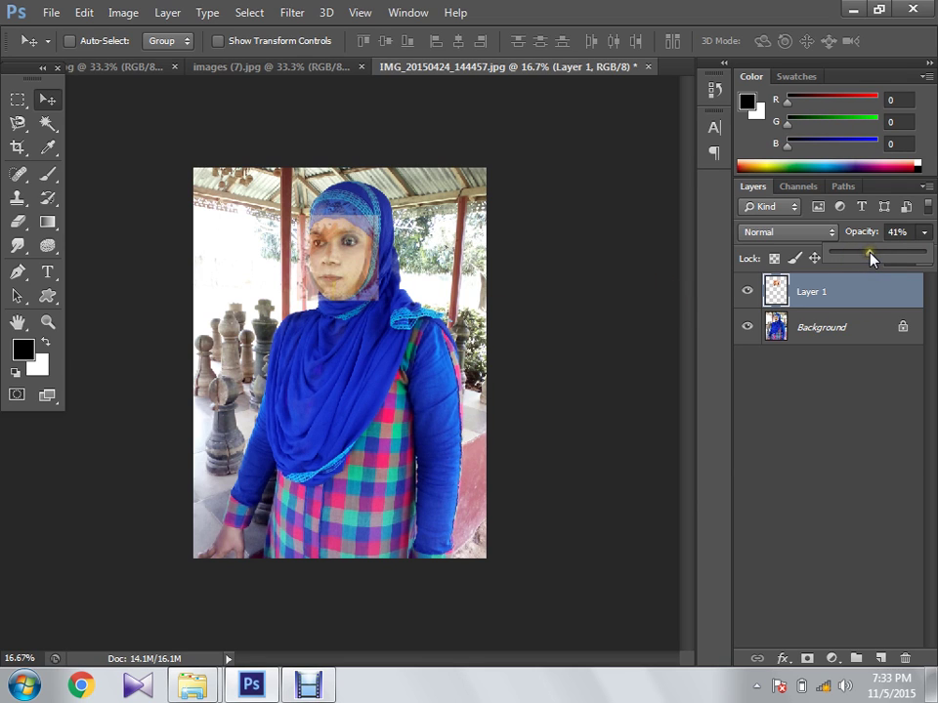
scroll(398, 284, "down", 6)
left_click(354, 257)
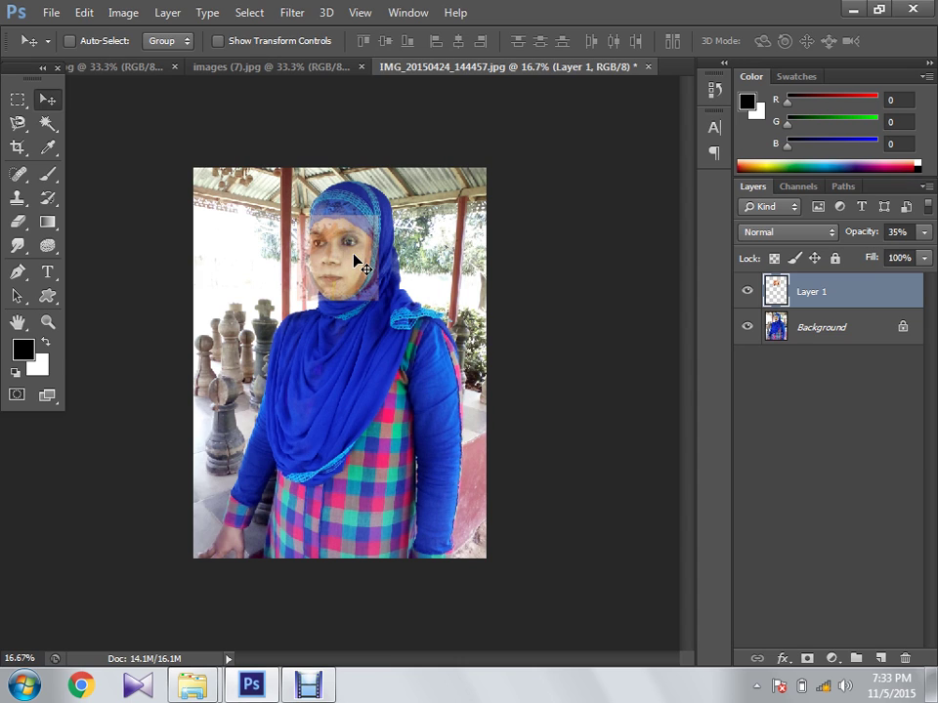
left_click_drag(356, 259, 363, 274)
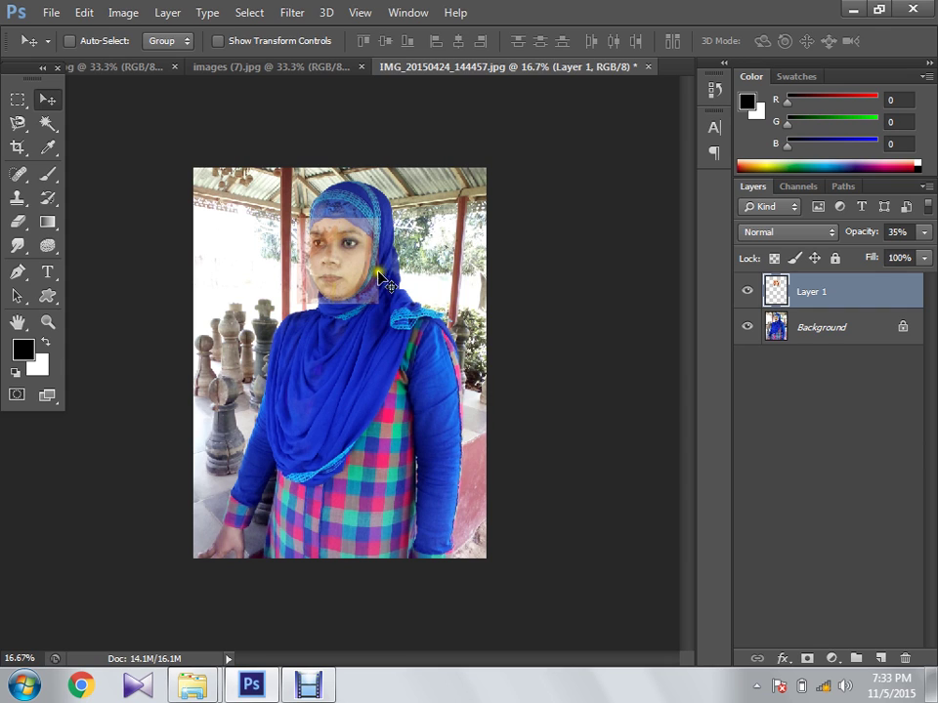
Set Layer 1's opacity to 72% and add a layer mask to it
left_click(920, 232)
left_click_drag(872, 256, 903, 257)
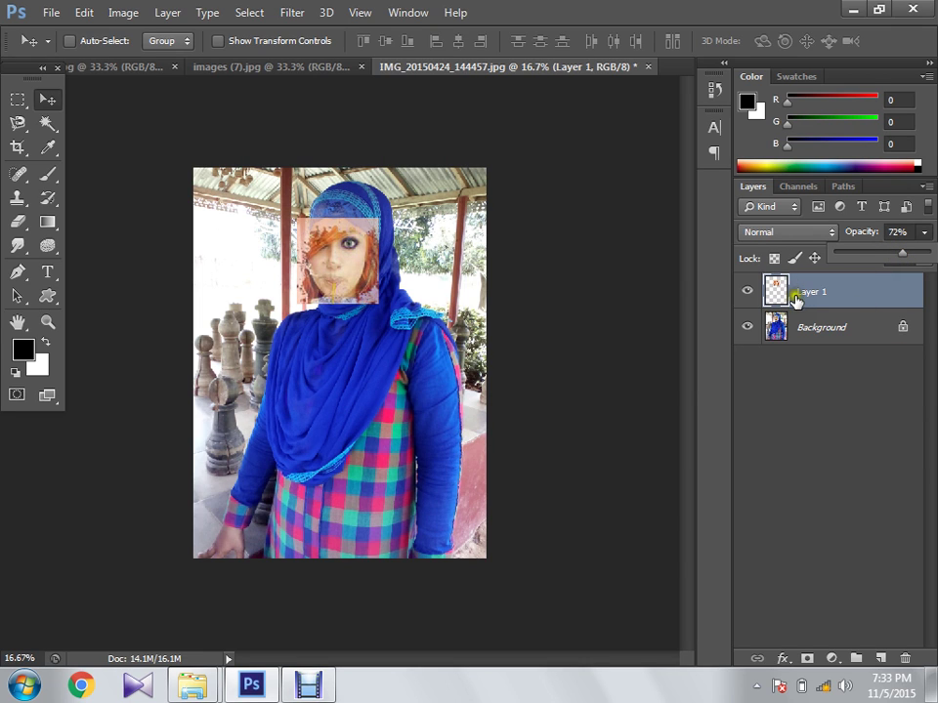
left_click(806, 662)
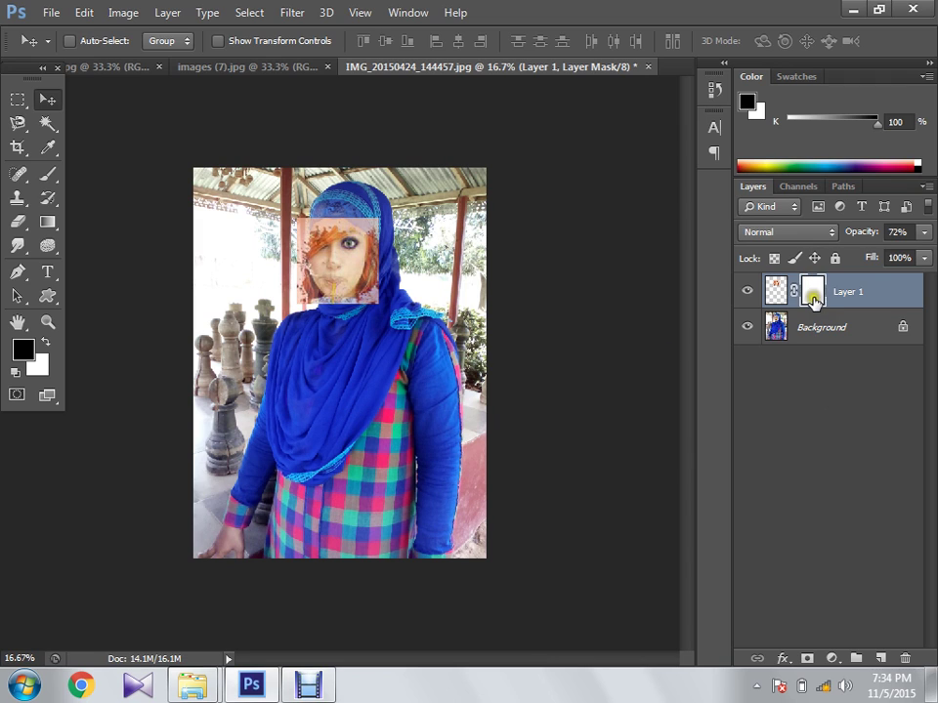
Paint black on Layer 1's mask with a 175 px brush to hide the pasted image around the woman's face outline
left_click(51, 175)
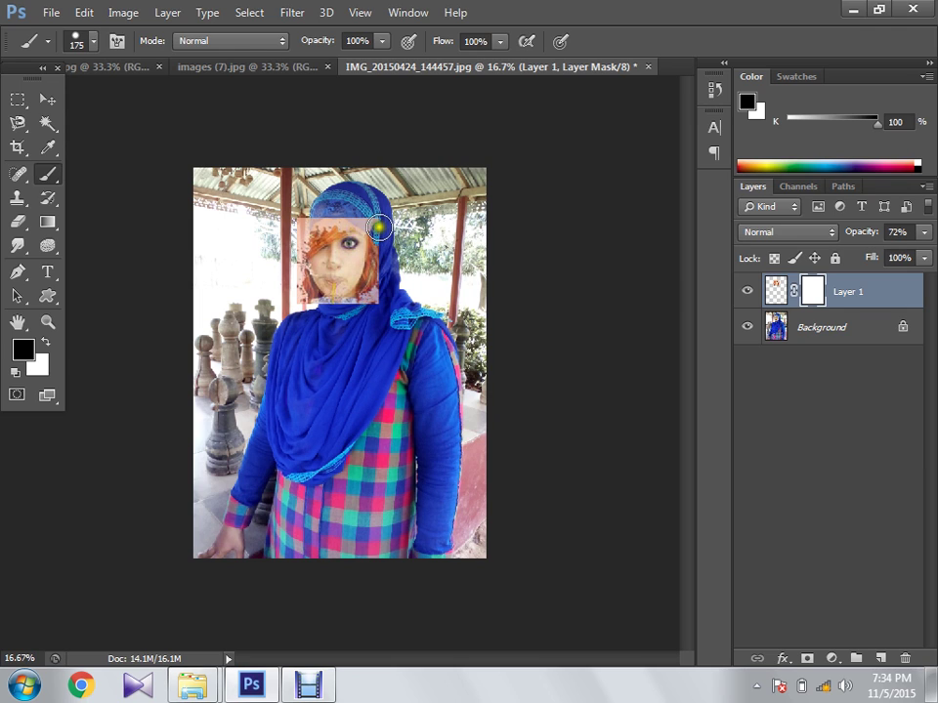
mouse_move(332, 205)
left_mouse_down()
mouse_move(295, 210)
mouse_move(276, 228)
left_mouse_up()
key("ctrl+plus")
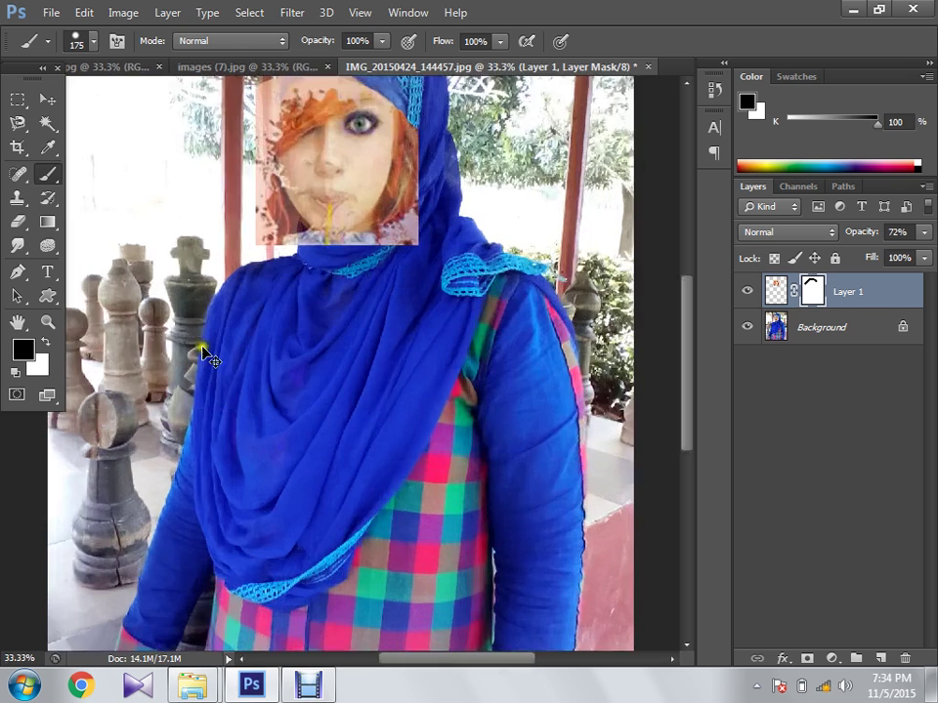
left_click_drag(420, 156, 371, 316)
key("ctrl+z")
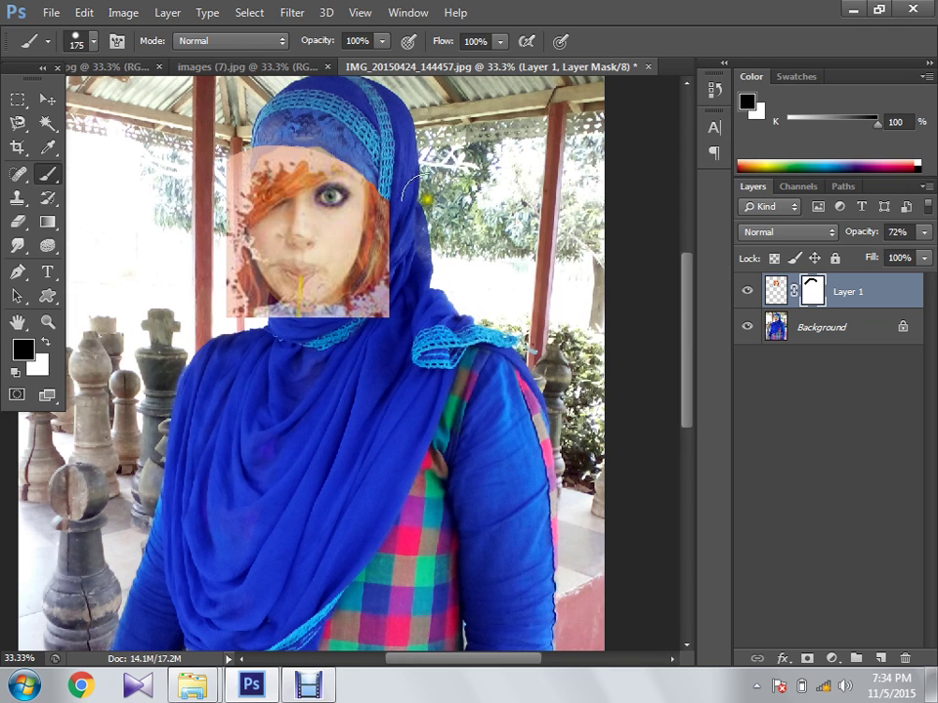
mouse_move(408, 190)
left_mouse_down()
mouse_move(407, 243)
mouse_move(383, 318)
mouse_move(318, 336)
mouse_move(271, 334)
mouse_move(239, 309)
mouse_move(240, 288)
mouse_move(256, 339)
mouse_move(257, 317)
mouse_move(226, 285)
mouse_move(213, 214)
mouse_move(215, 148)
mouse_move(269, 115)
left_mouse_up()
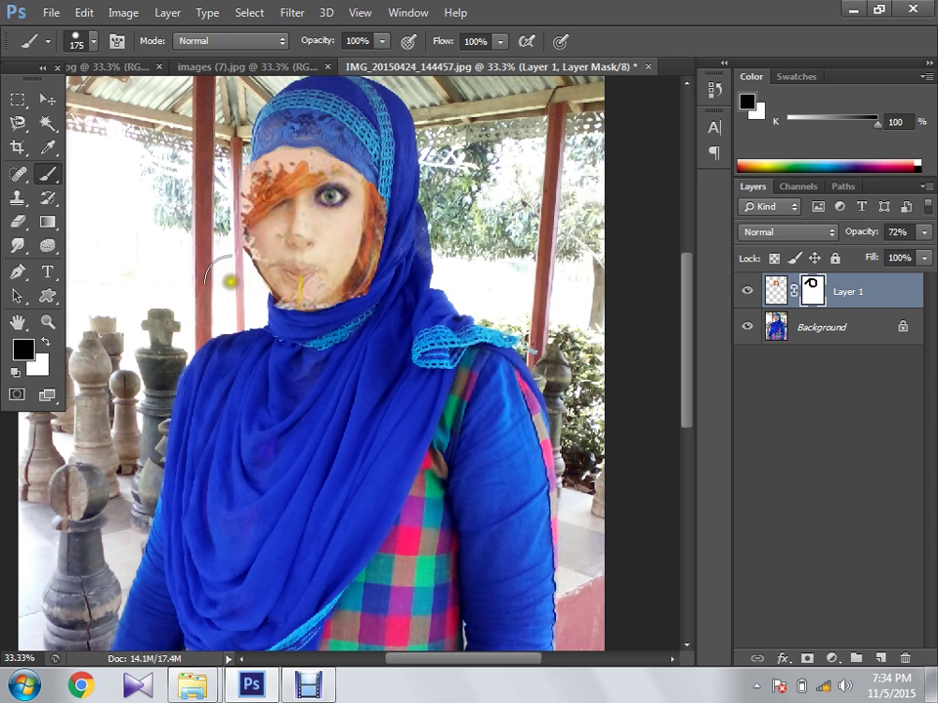
left_click_drag(221, 237, 214, 205)
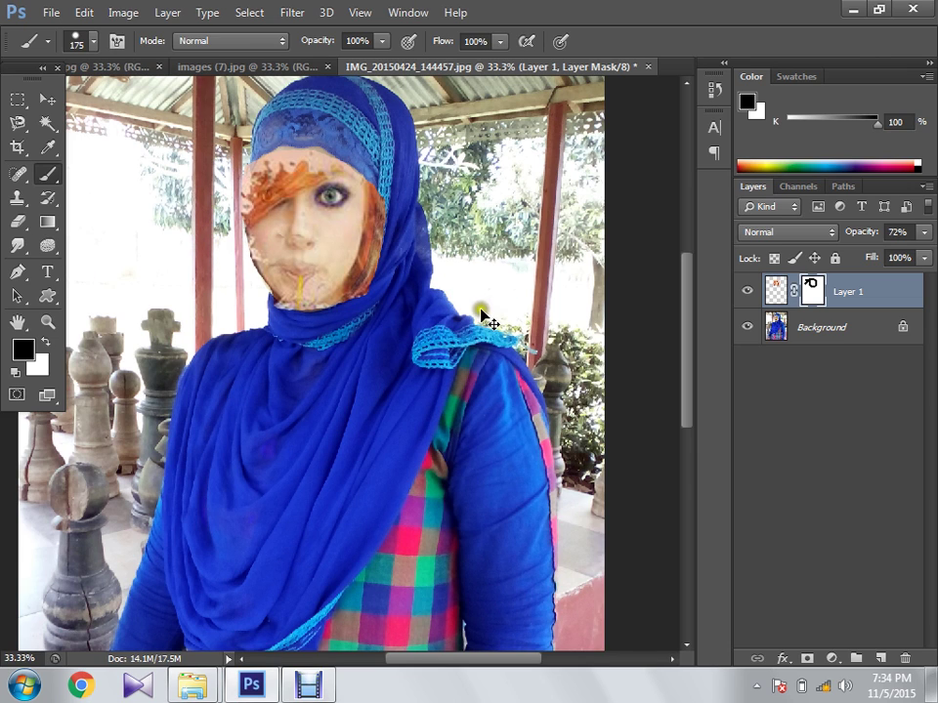
Free-transform the masked face to about 105% width and 93% height, extending it towards the cheek facing away from the scarf
key("ctrl+t")
mouse_move(306, 313)
left_mouse_down()
mouse_move(319, 231)
mouse_move(302, 304)
left_mouse_up()
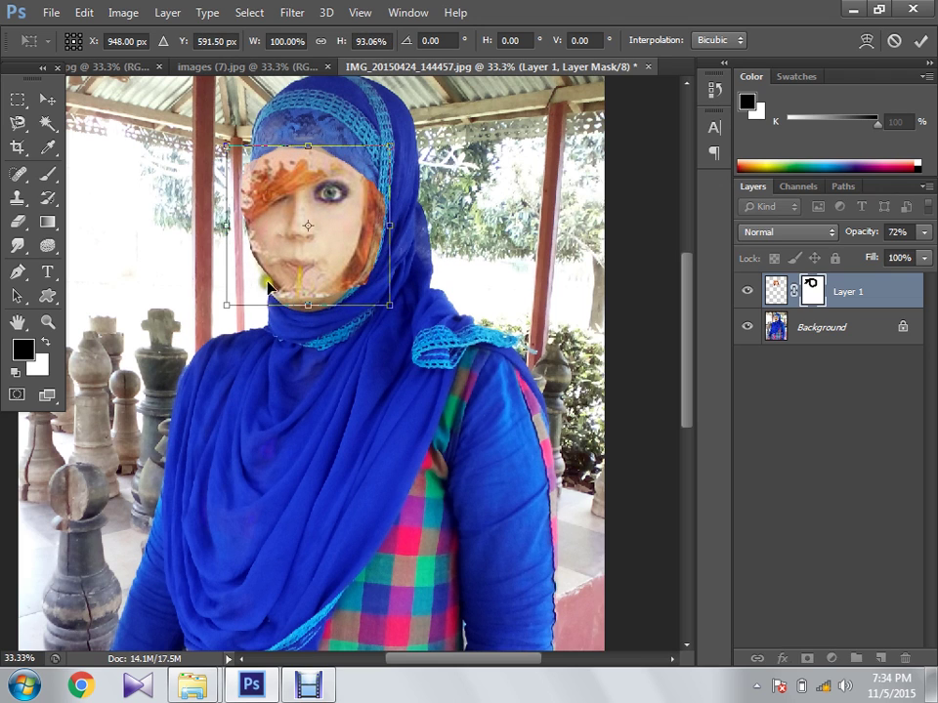
left_click_drag(228, 223, 216, 224)
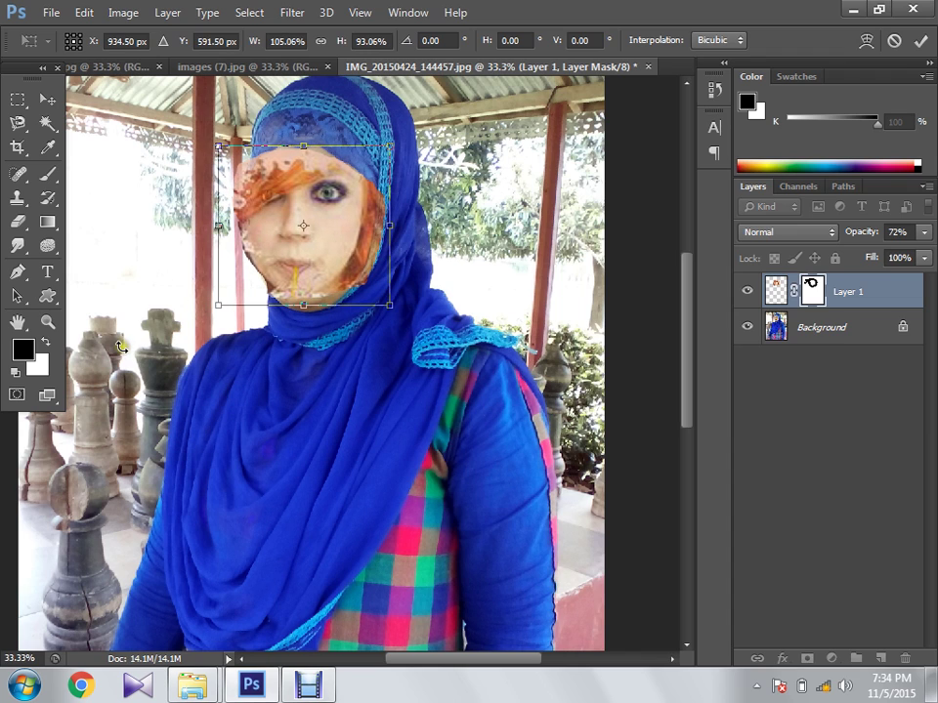
key("Return")
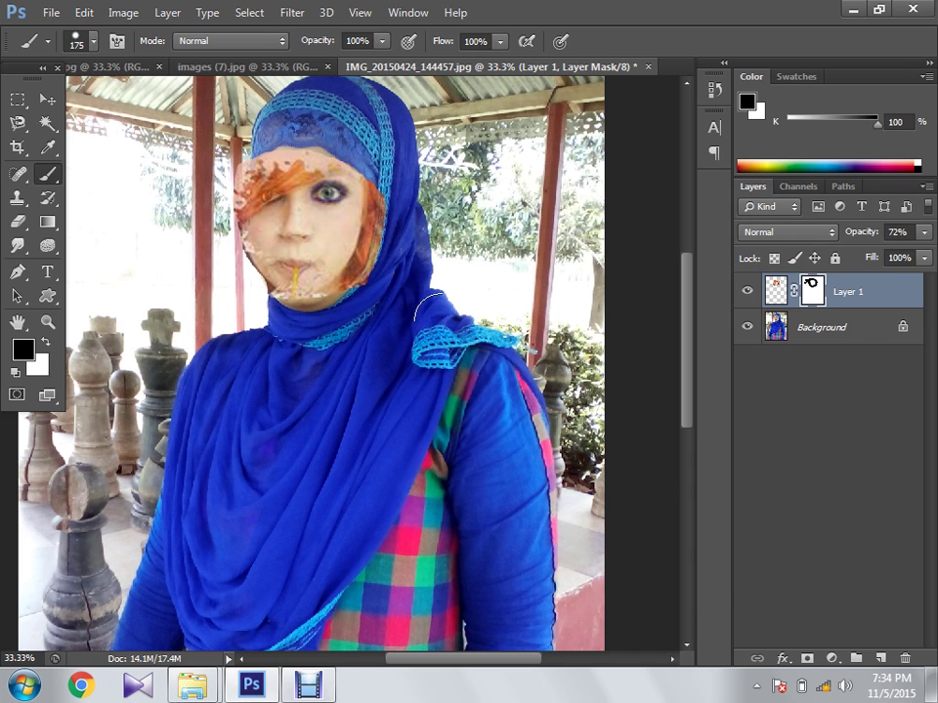
Reduce the brush to 60 px and refine Layer 1's mask along the scarf border and jawline
key("ctrl+plus")
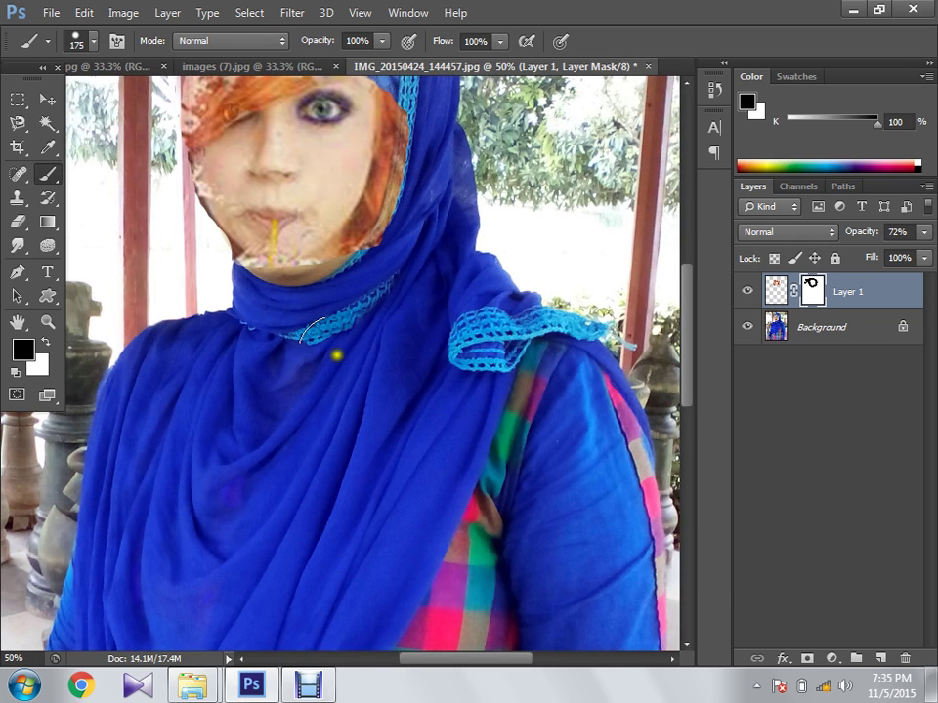
key("bracketleft")
key("bracketleft")
key("bracketleft")
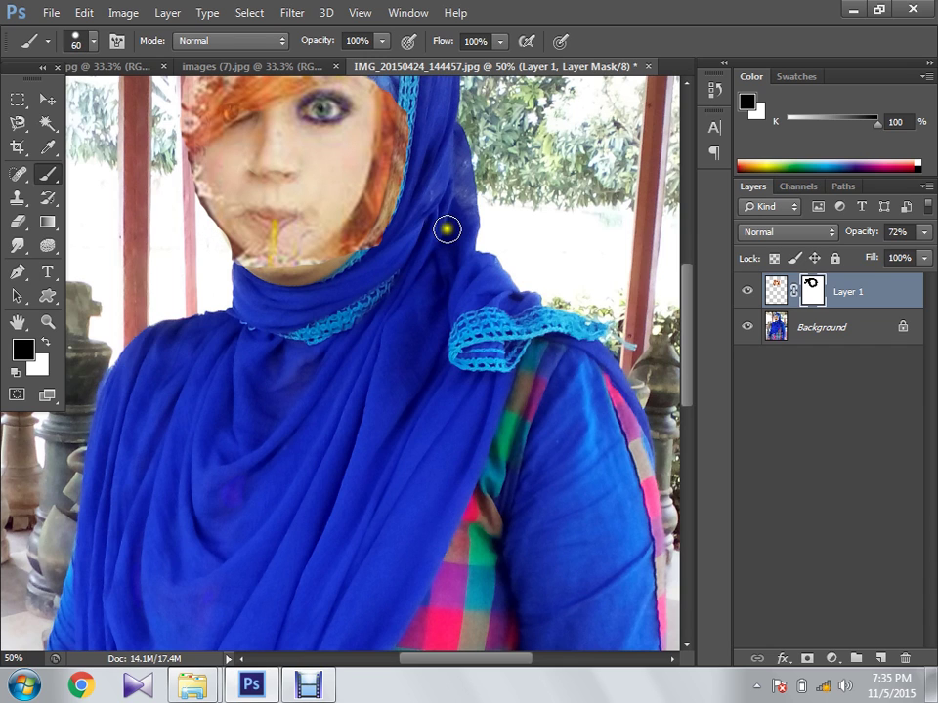
left_click_drag(447, 229, 434, 376)
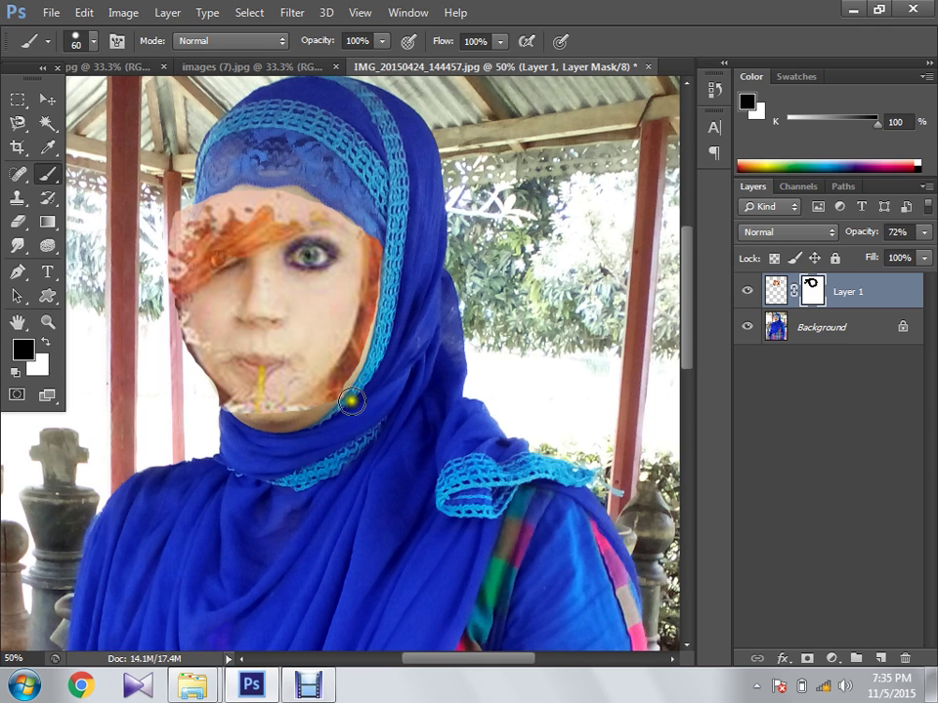
mouse_move(403, 422)
left_mouse_down()
mouse_move(413, 252)
mouse_move(372, 386)
mouse_move(352, 411)
mouse_move(380, 389)
mouse_move(391, 283)
mouse_move(405, 276)
mouse_move(401, 288)
mouse_move(383, 202)
mouse_move(403, 280)
mouse_move(384, 228)
mouse_move(333, 183)
mouse_move(261, 171)
mouse_move(197, 185)
mouse_move(159, 228)
mouse_move(154, 285)
mouse_move(242, 524)
left_mouse_up()
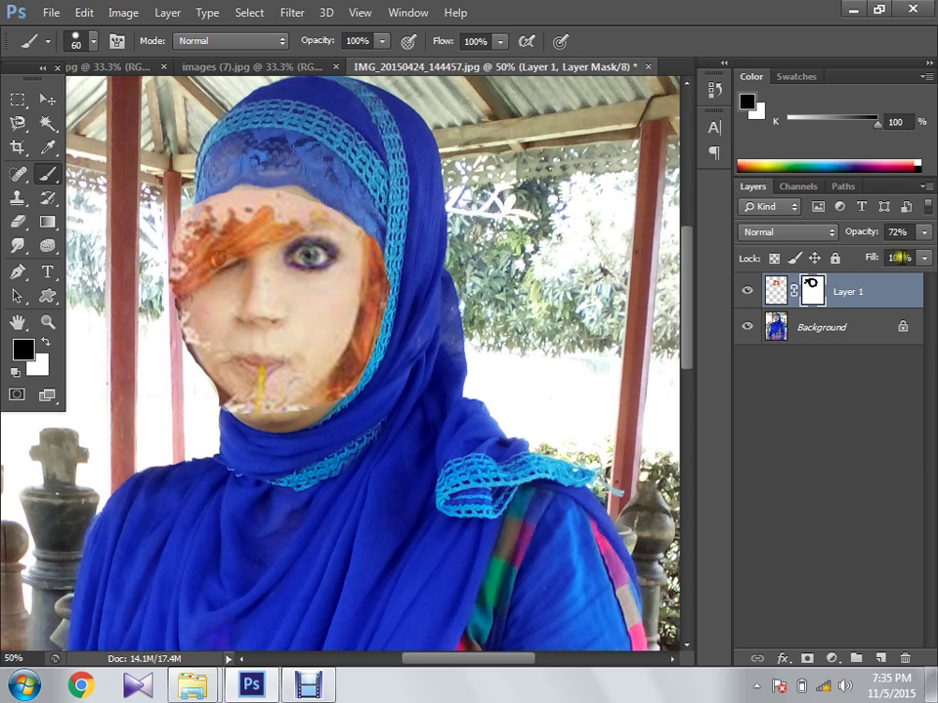
Lower Layer 1's opacity to 20% and mask out the pasted skin spilling past the cheek and chin
left_click(924, 233)
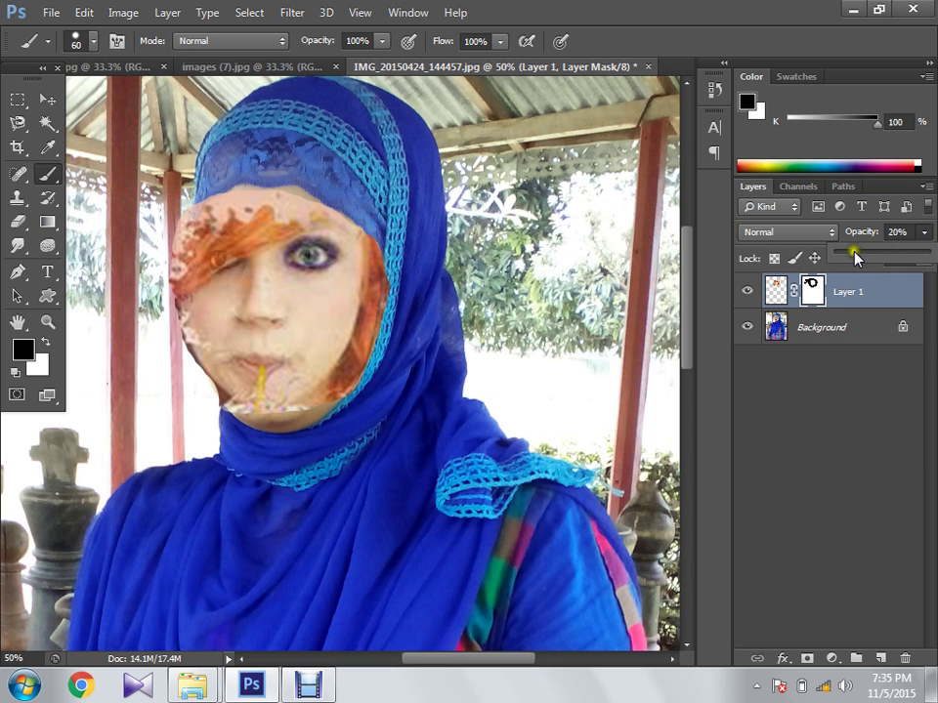
left_click_drag(855, 252, 854, 252)
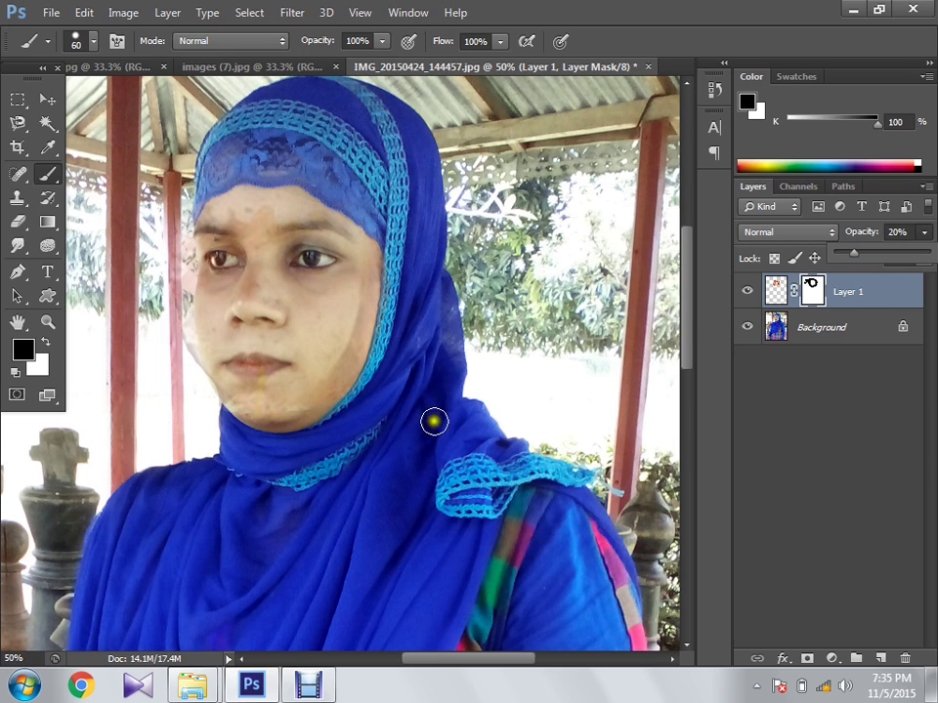
left_click(194, 387)
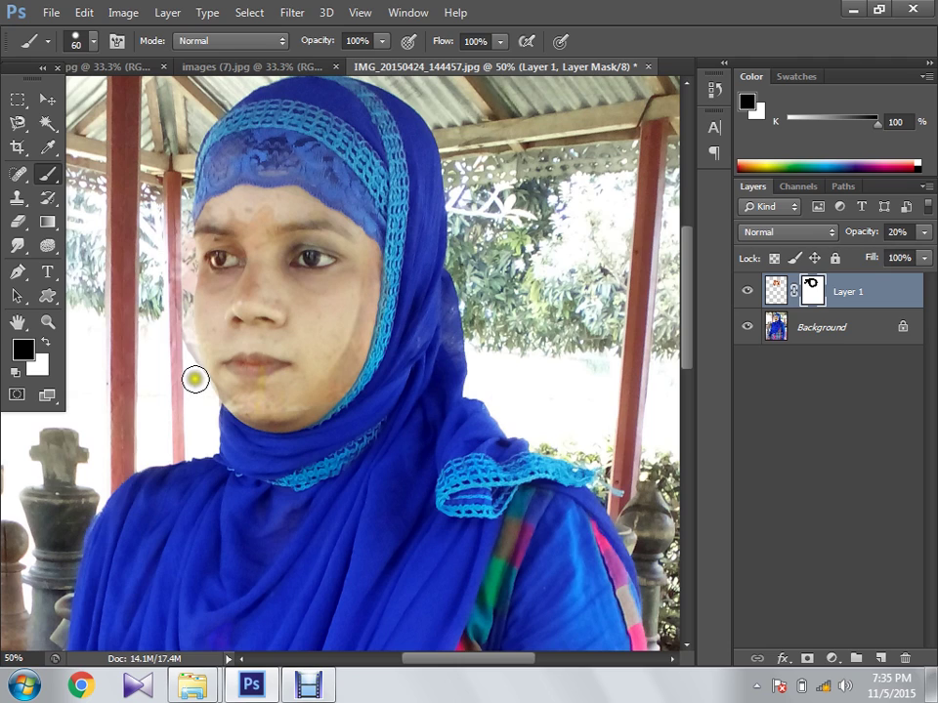
mouse_move(195, 379)
left_mouse_down()
mouse_move(174, 243)
mouse_move(188, 183)
mouse_move(226, 153)
mouse_move(284, 143)
mouse_move(346, 169)
mouse_move(383, 215)
mouse_move(401, 262)
left_mouse_up()
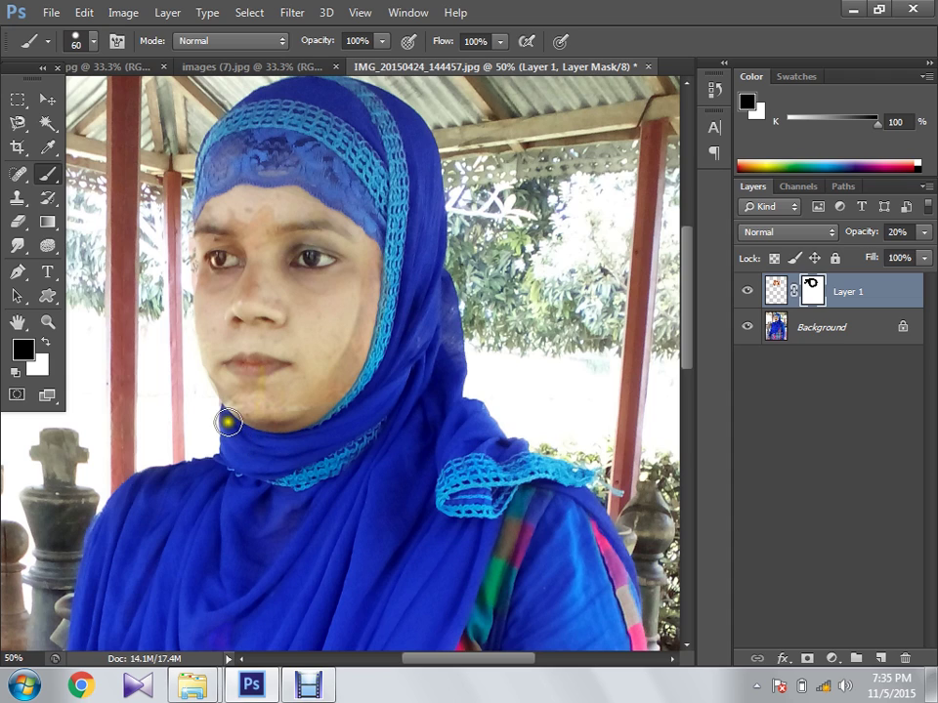
mouse_move(207, 403)
left_mouse_down()
mouse_move(189, 383)
mouse_move(172, 306)
mouse_move(168, 178)
mouse_move(136, 93)
left_mouse_up()
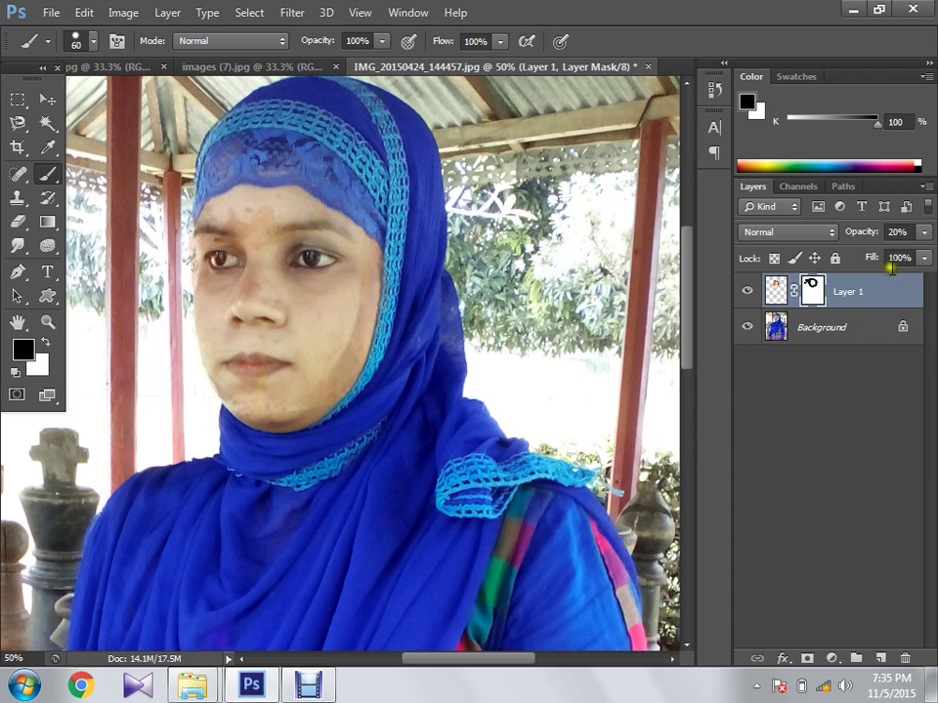
Raise Layer 1's opacity to 38% and view the whole blended photo
left_click(923, 232)
left_click_drag(855, 256, 884, 256)
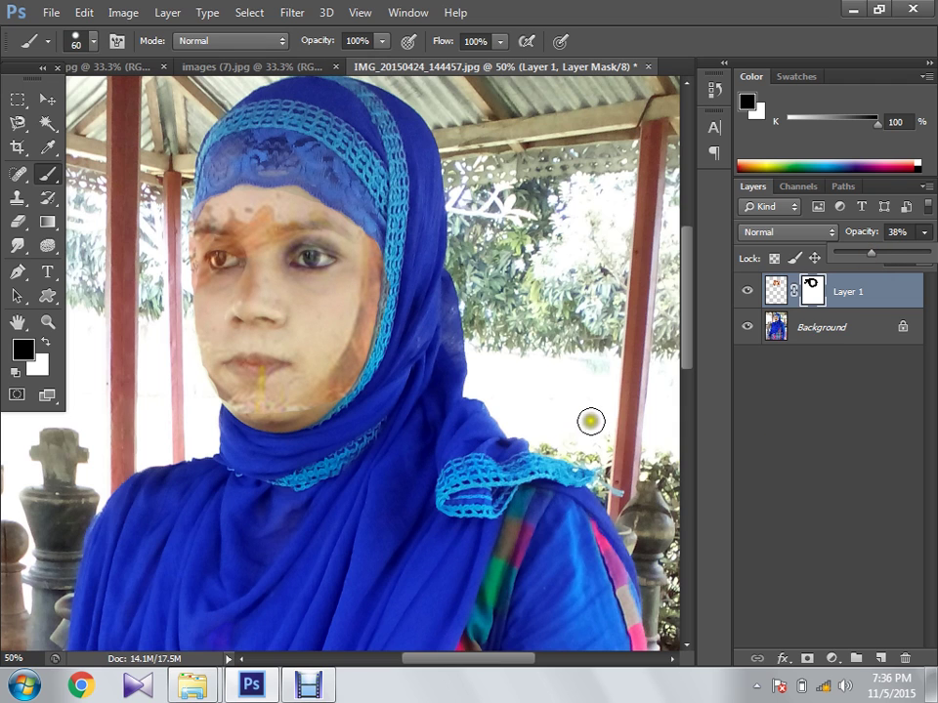
key("ctrl+minus")
key("ctrl+minus")
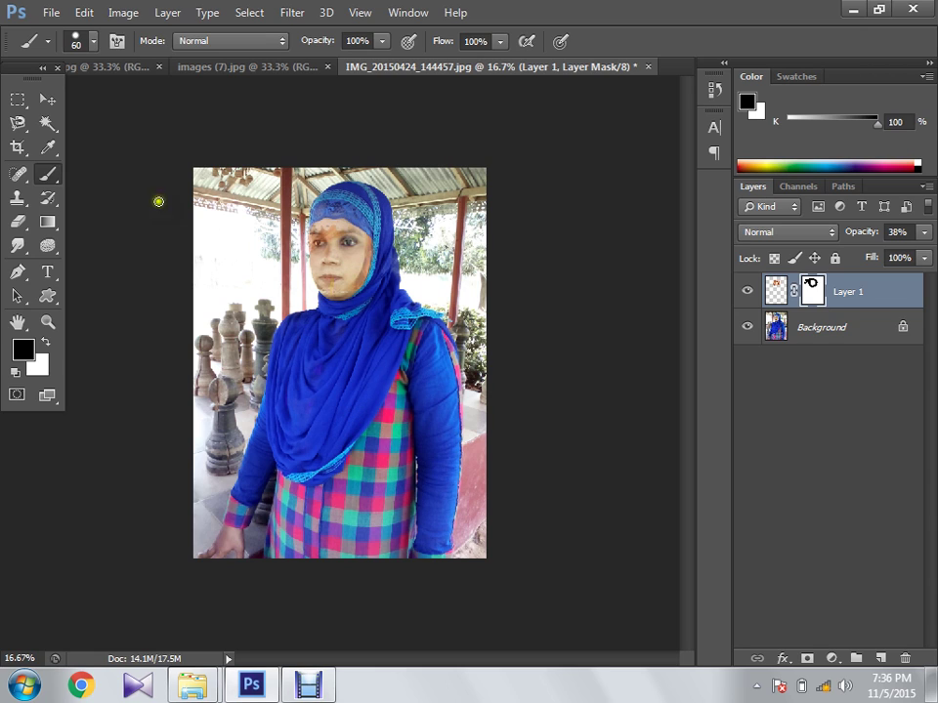
Move Layer 1's pasted face off the woman's face and down onto the scarf over her chest
left_click(47, 100)
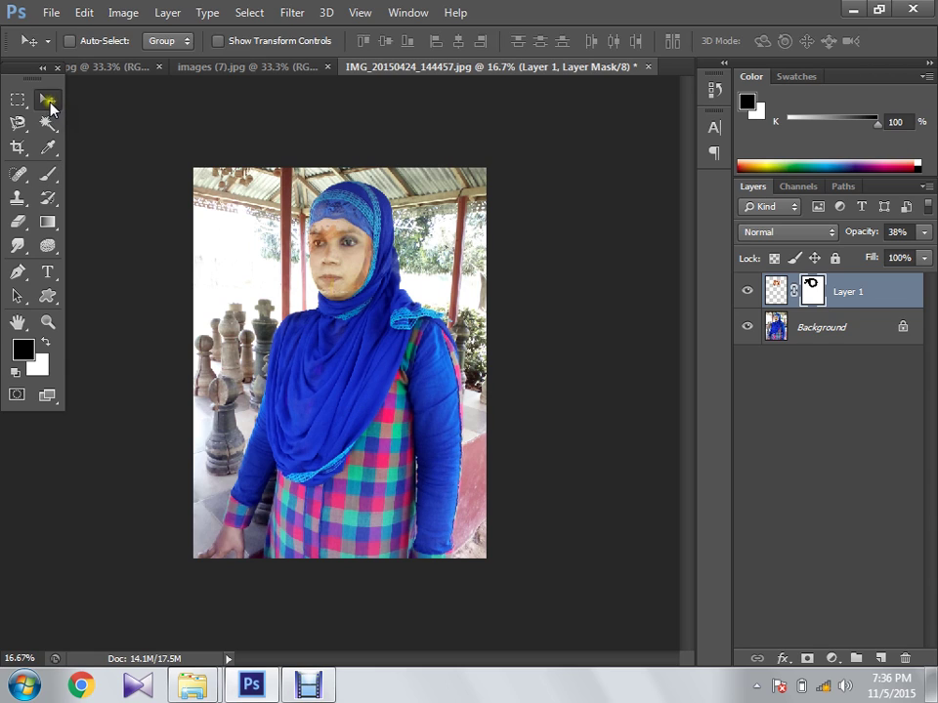
left_click(358, 283)
left_click(332, 258)
left_click(338, 255)
left_click_drag(338, 256, 344, 398)
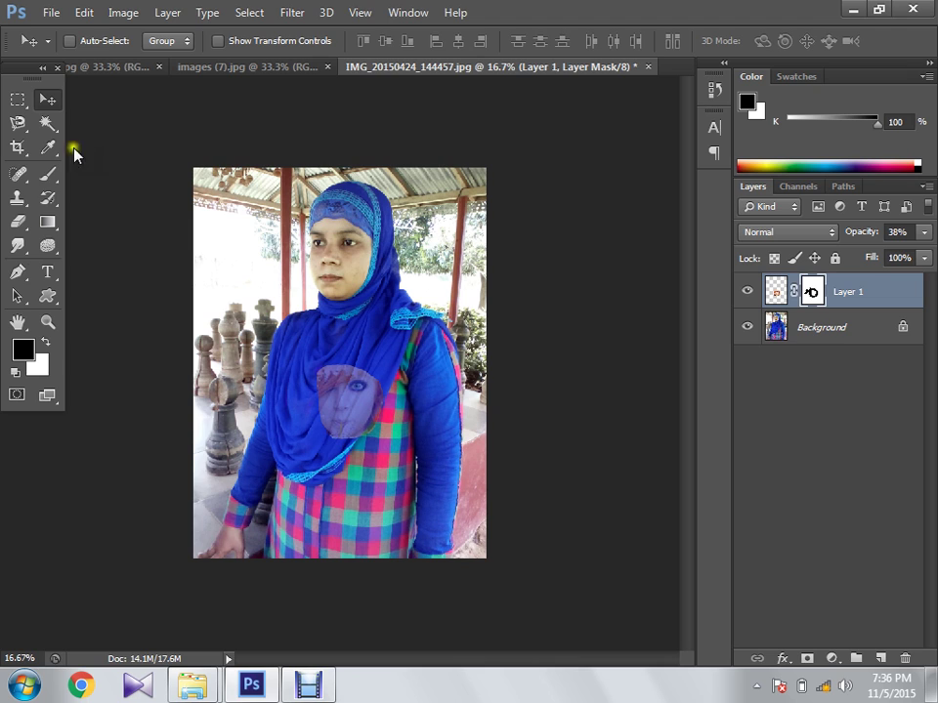
Select the woman's face with an elliptical marquee and try to move it with Layer 1's mask active
left_click_drag(17, 100, 70, 113)
left_click_drag(309, 221, 371, 296)
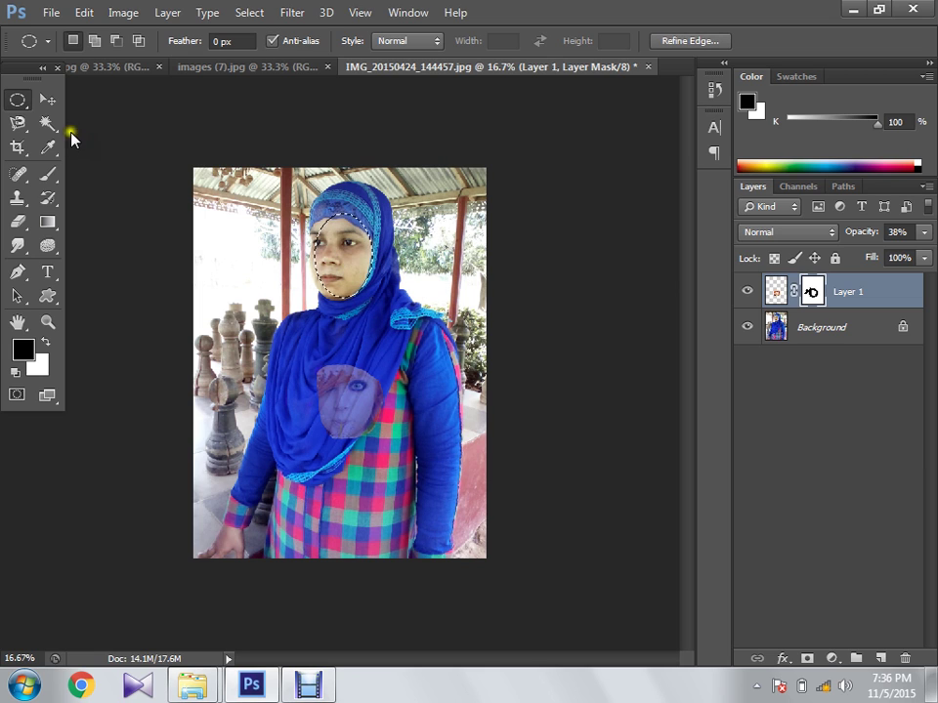
left_click(48, 99)
left_click_drag(348, 247, 409, 371)
key("ctrl+z")
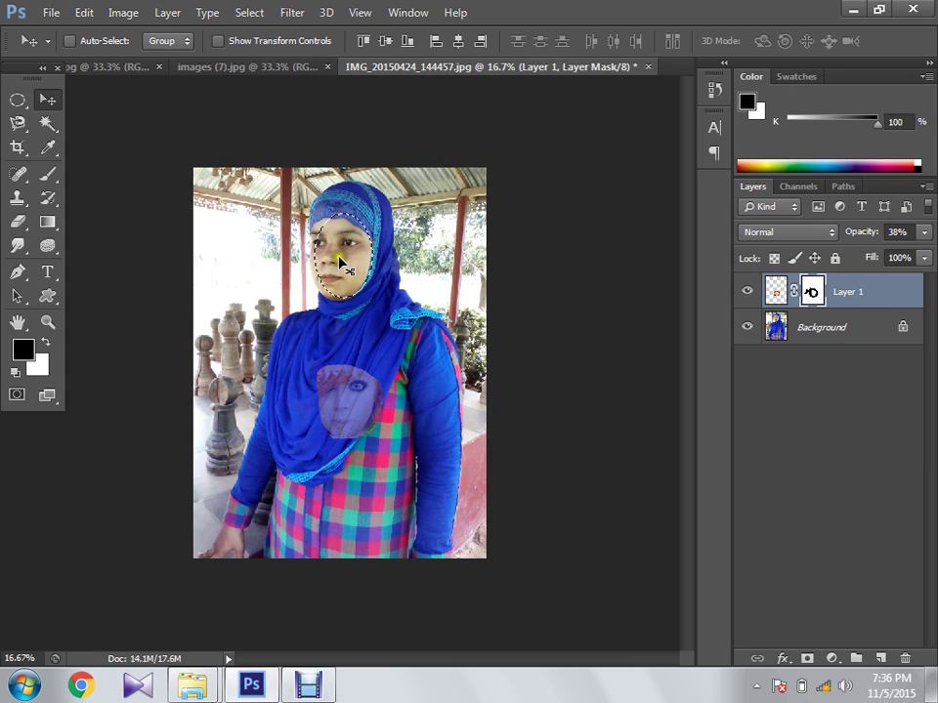
Try to move the elliptical face selection with Layer 1's image content active, and clear the selection
left_click(775, 291)
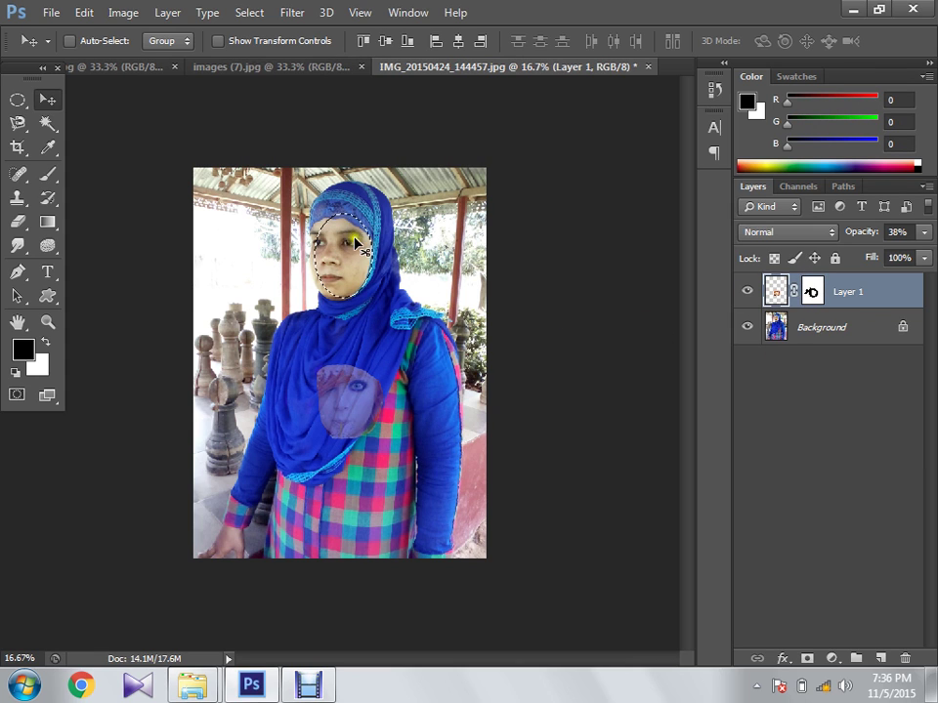
left_click_drag(354, 240, 391, 294)
left_click(305, 236)
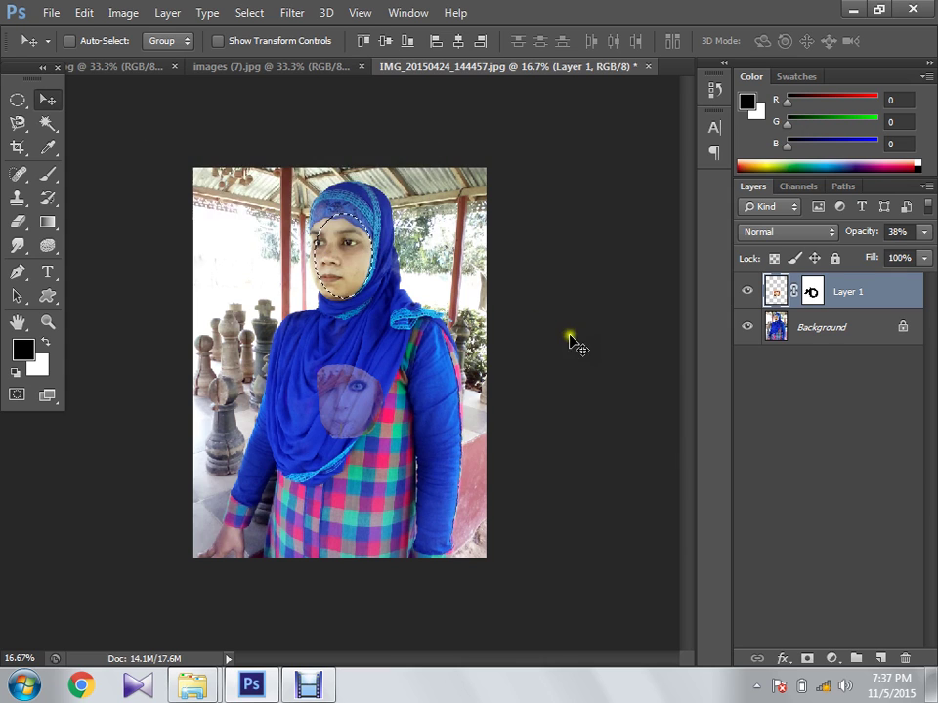
left_click_drag(335, 260, 326, 246)
left_click(324, 237)
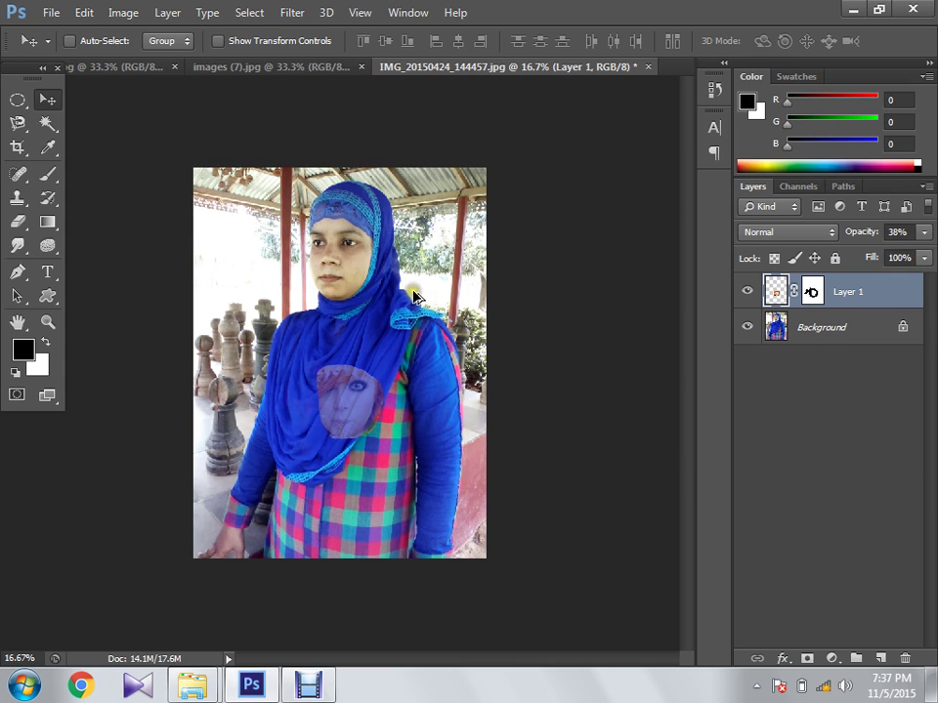
Redraw the elliptical selection around the woman's face and try to copy it from Layer 1
left_click(18, 100)
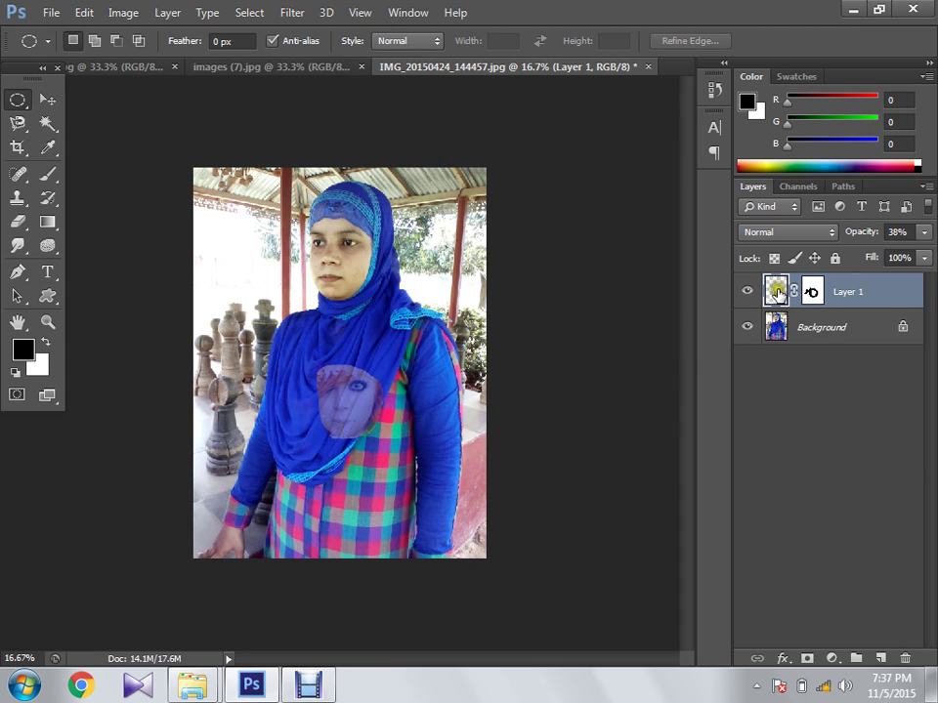
left_click_drag(327, 224, 371, 291)
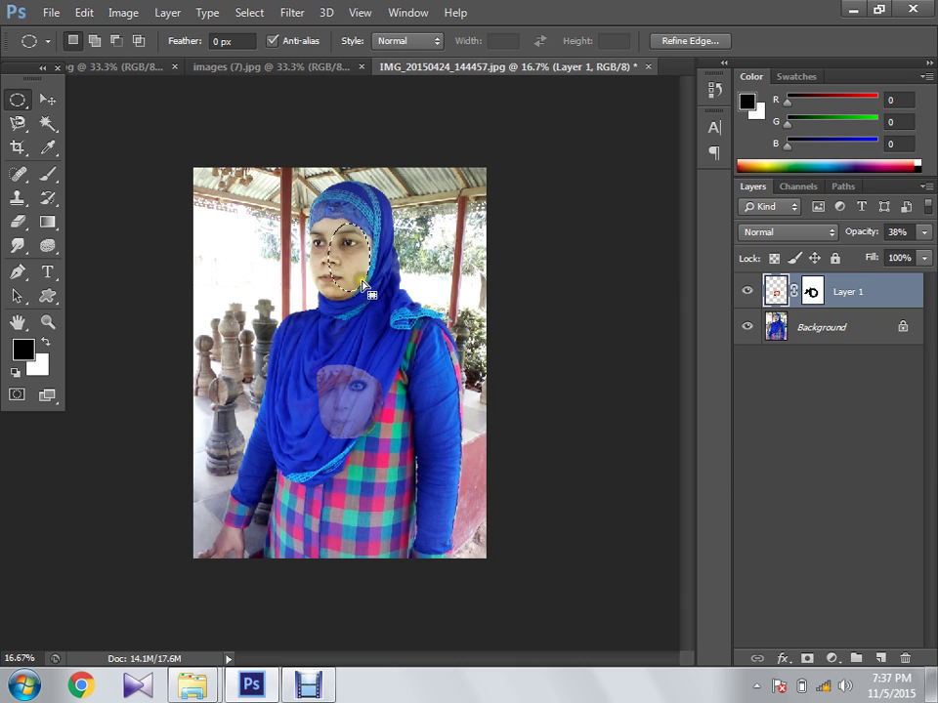
left_click(345, 244)
left_click_drag(321, 218, 368, 299)
key("ctrl+c")
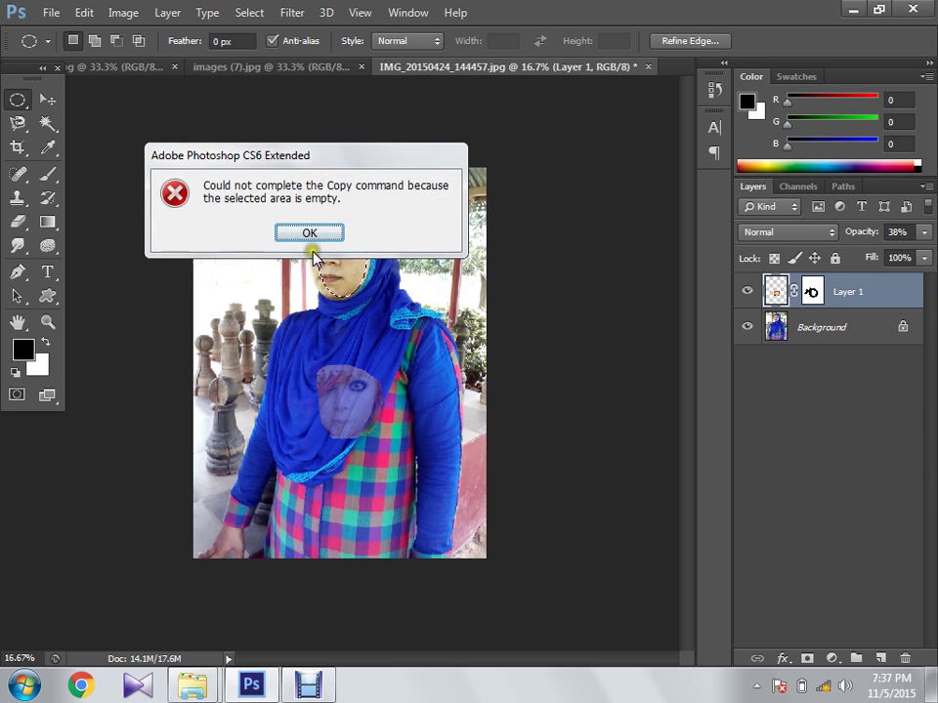
left_click(309, 234)
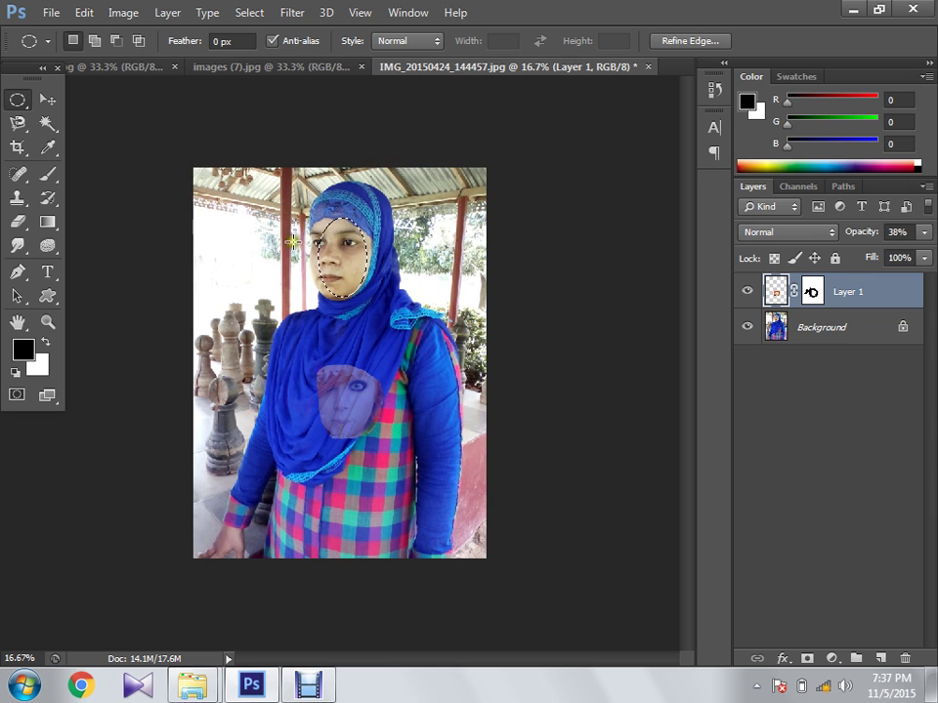
Move the selected face on the Background layer out beside the chess pieces, and undo the move
left_click(831, 324)
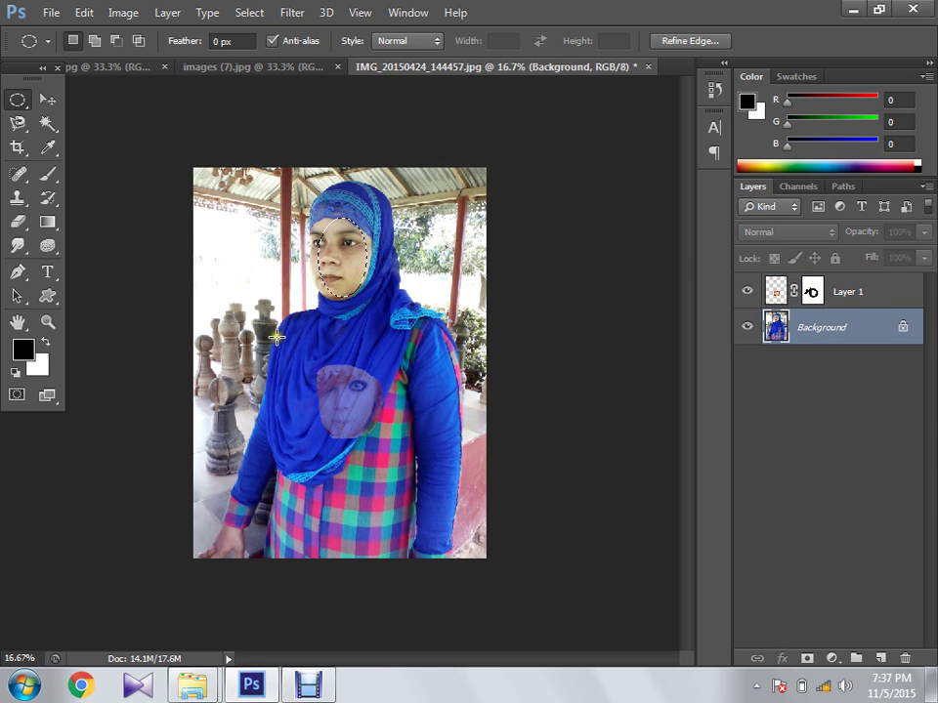
left_click(48, 99)
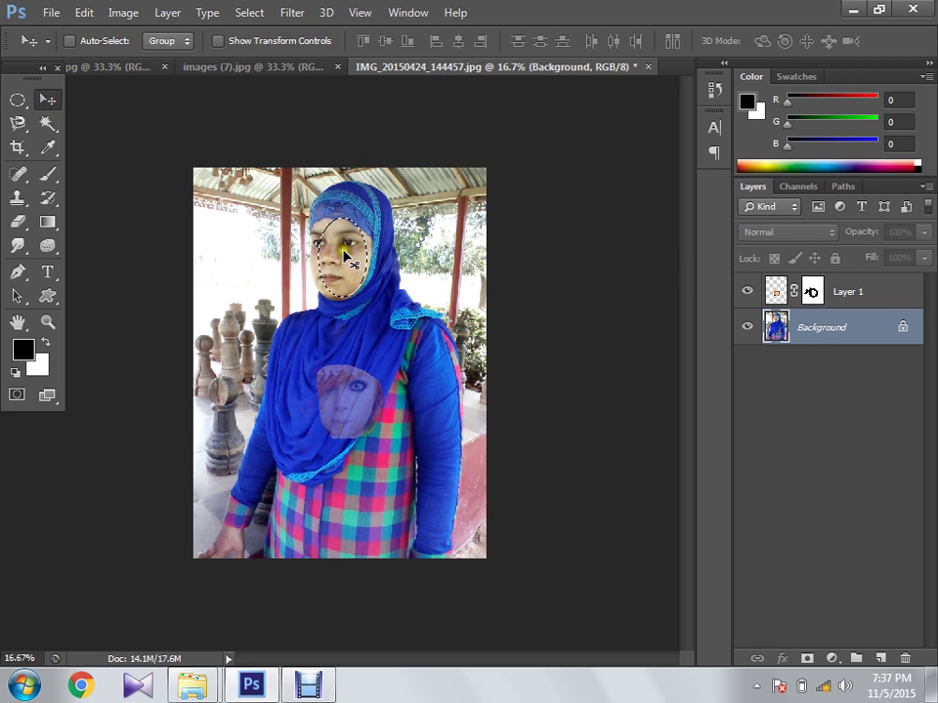
left_click_drag(343, 251, 238, 287)
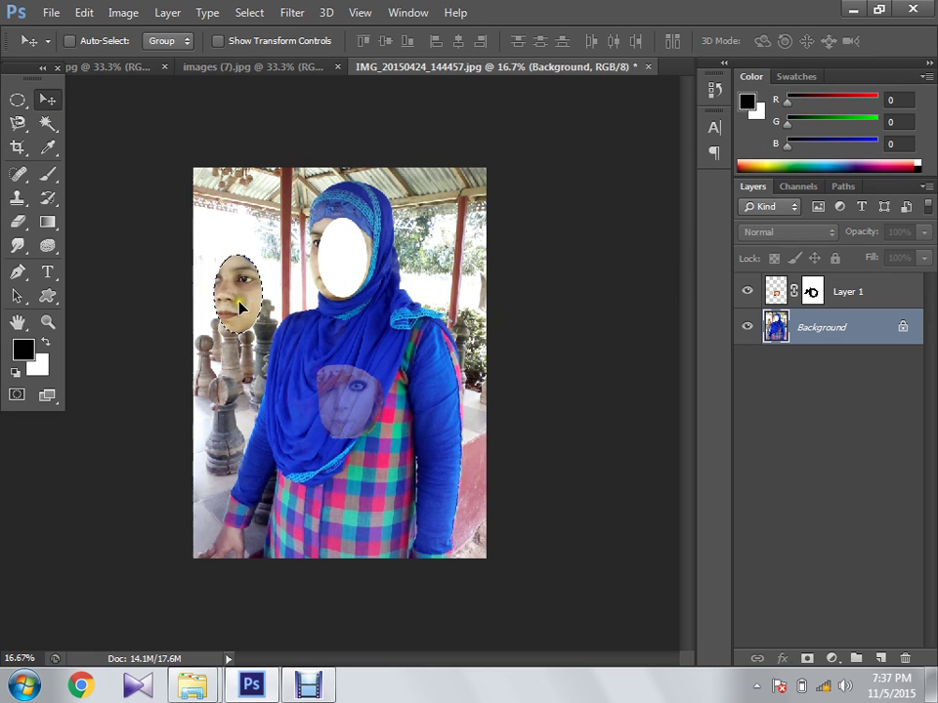
key("ctrl+z")
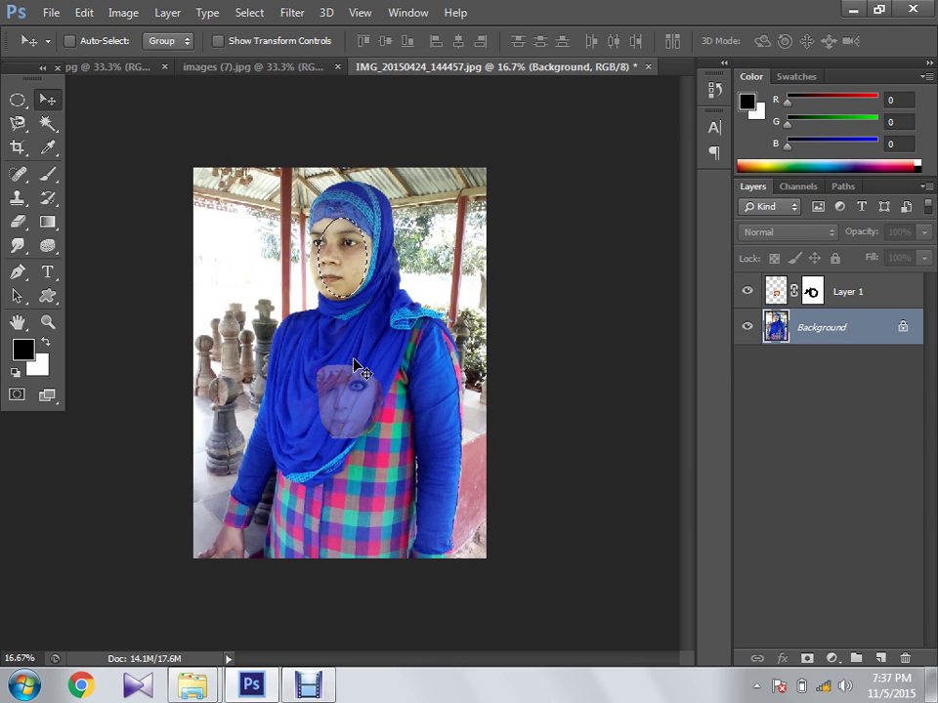
Copy the selected face to a new layer, try it on the sleeve and over the original face, and undo the last move
key("ctrl+j")
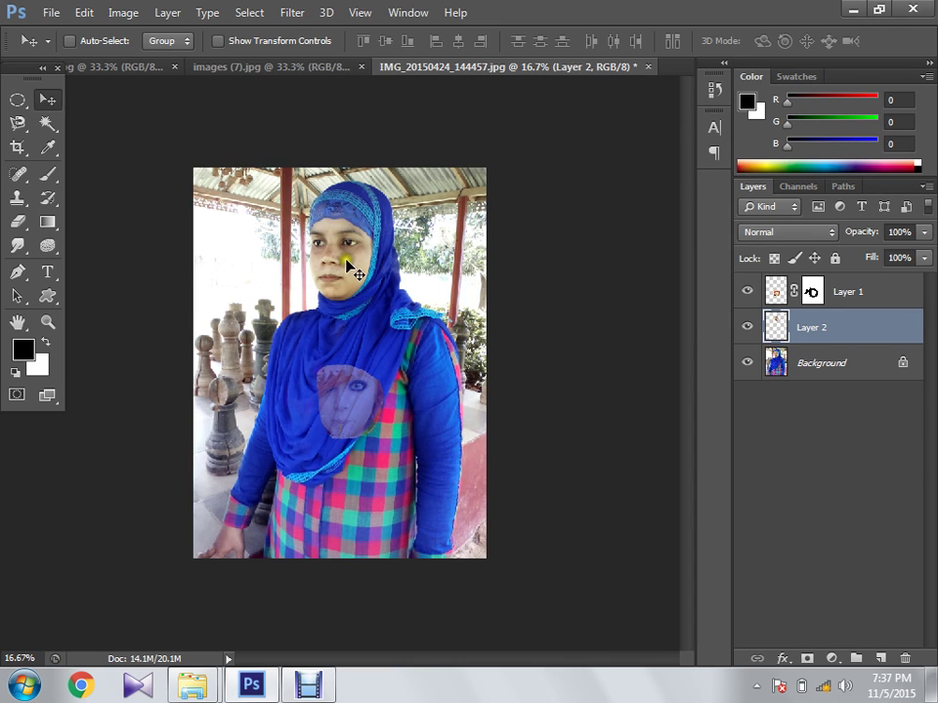
left_click_drag(347, 263, 436, 376)
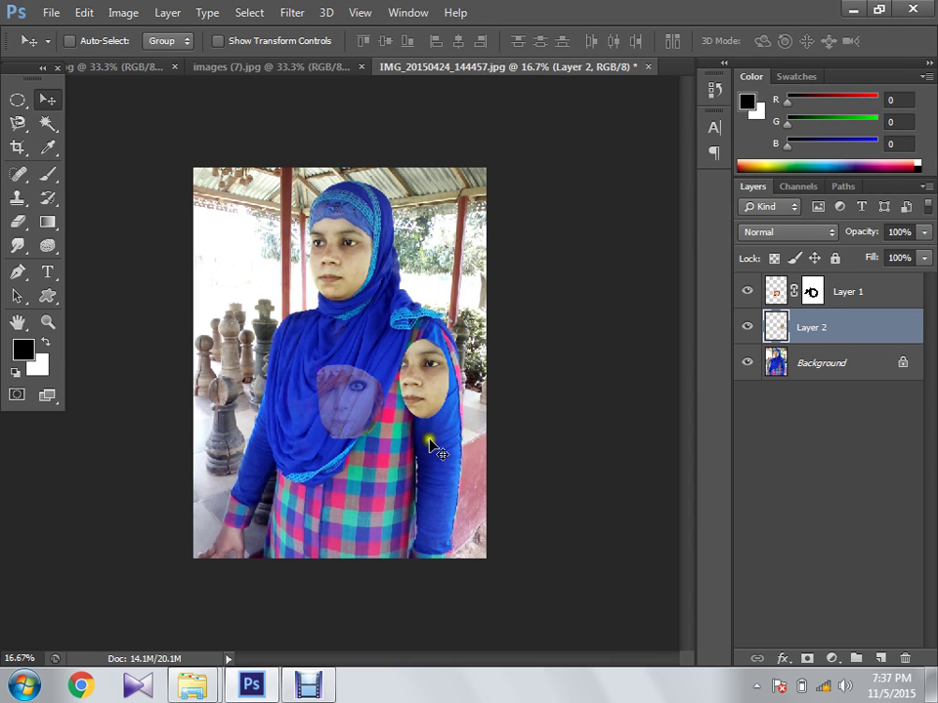
left_click_drag(440, 374, 359, 261)
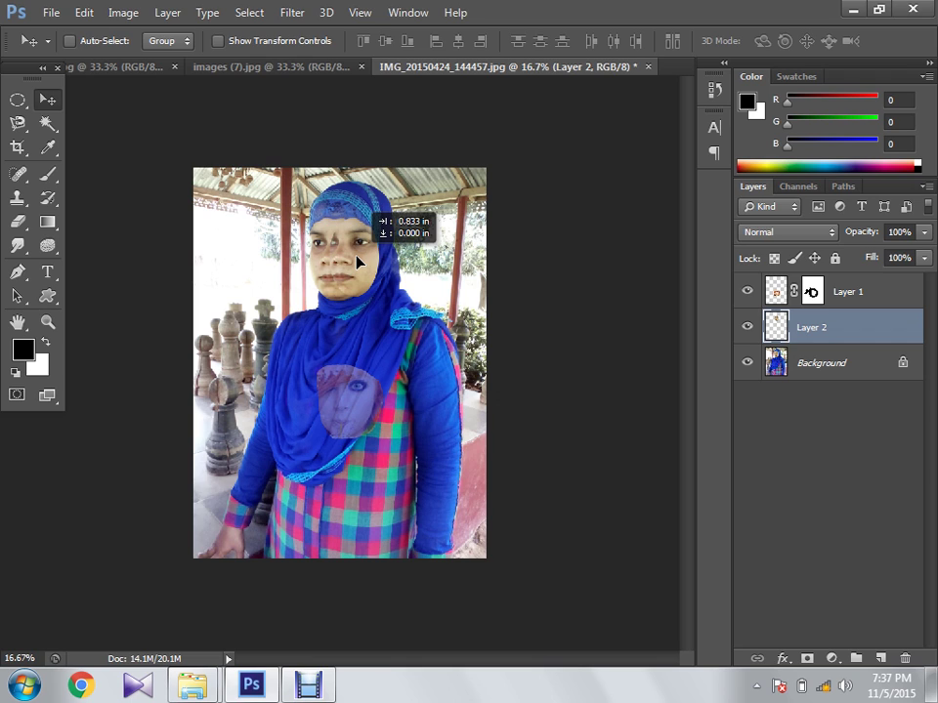
left_click_drag(357, 262, 358, 262)
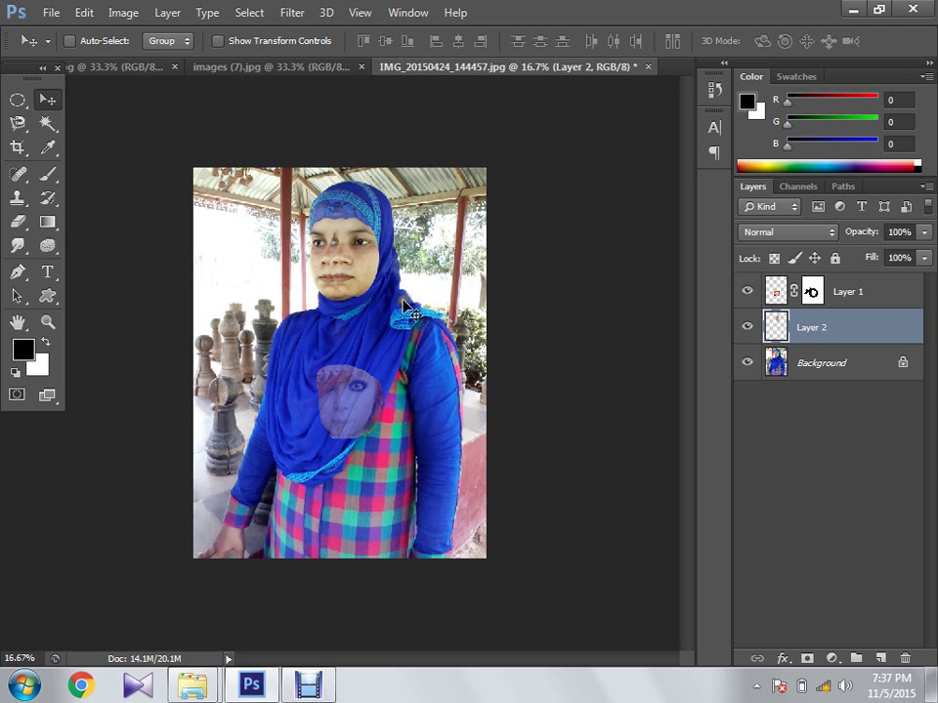
key("ctrl+z")
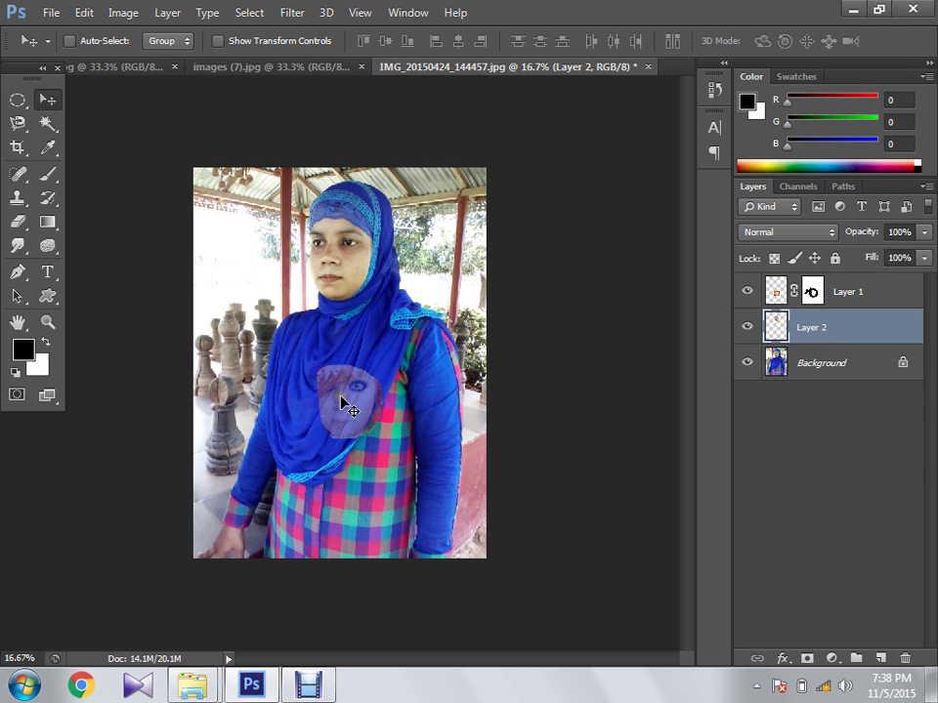
Shift the copied face slightly downward, and step back in the history to before the face copy was made
left_click_drag(332, 400, 323, 441)
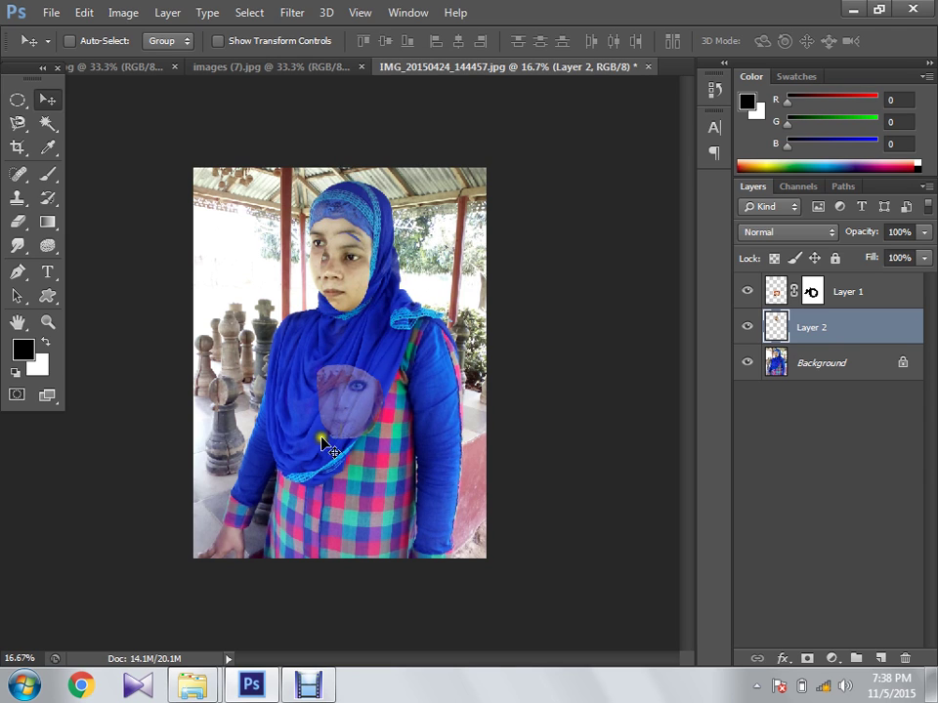
key("ctrl+alt+z")
key("ctrl+alt+z")
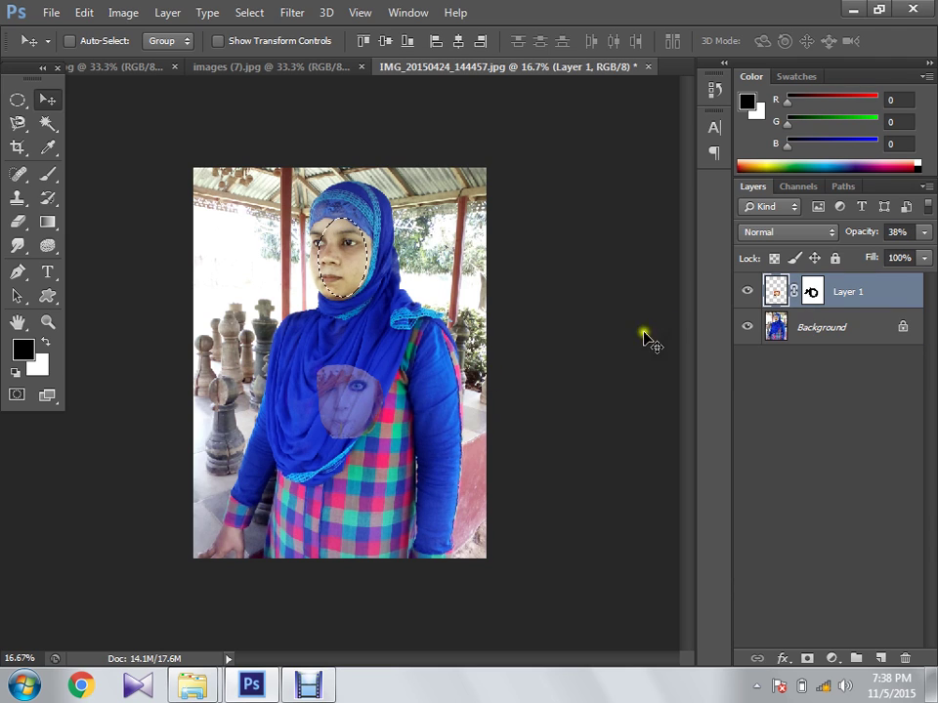
Clear the selection and move Layer 1's pasted face down to the scarf's lower hem
key("ctrl+d")
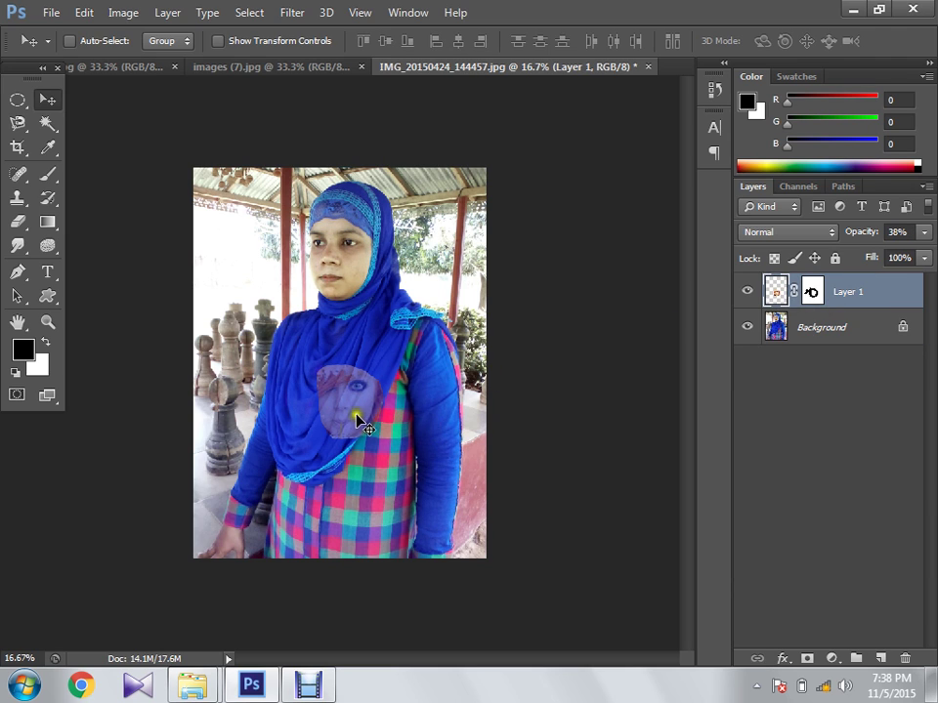
left_click_drag(359, 422, 311, 486)
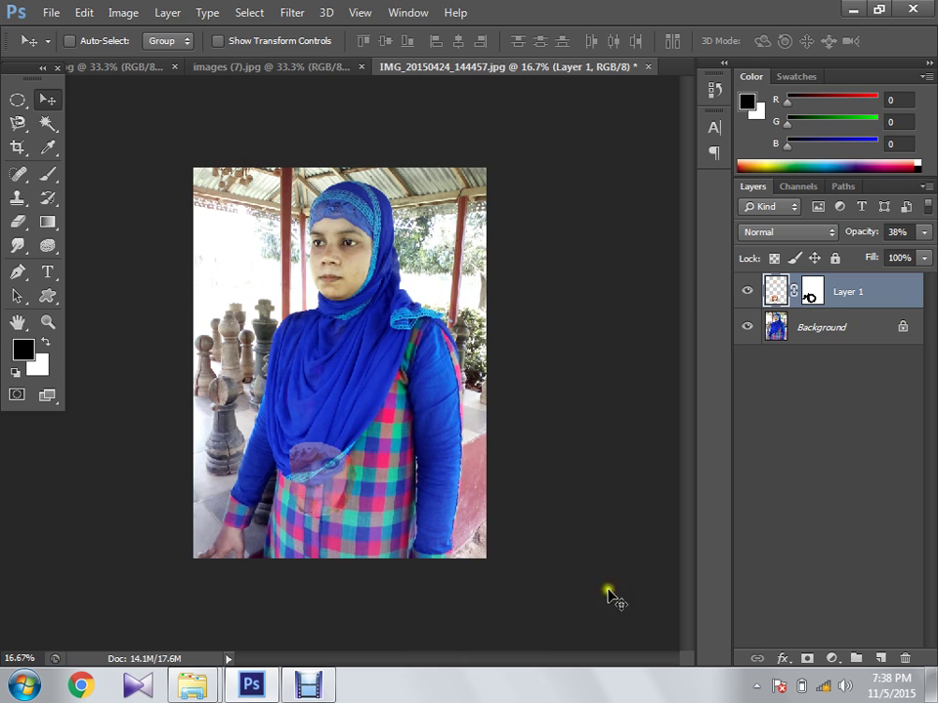
Start opening another image file and navigate up from the current photo folder to Local Disk (E:)
left_click(48, 14)
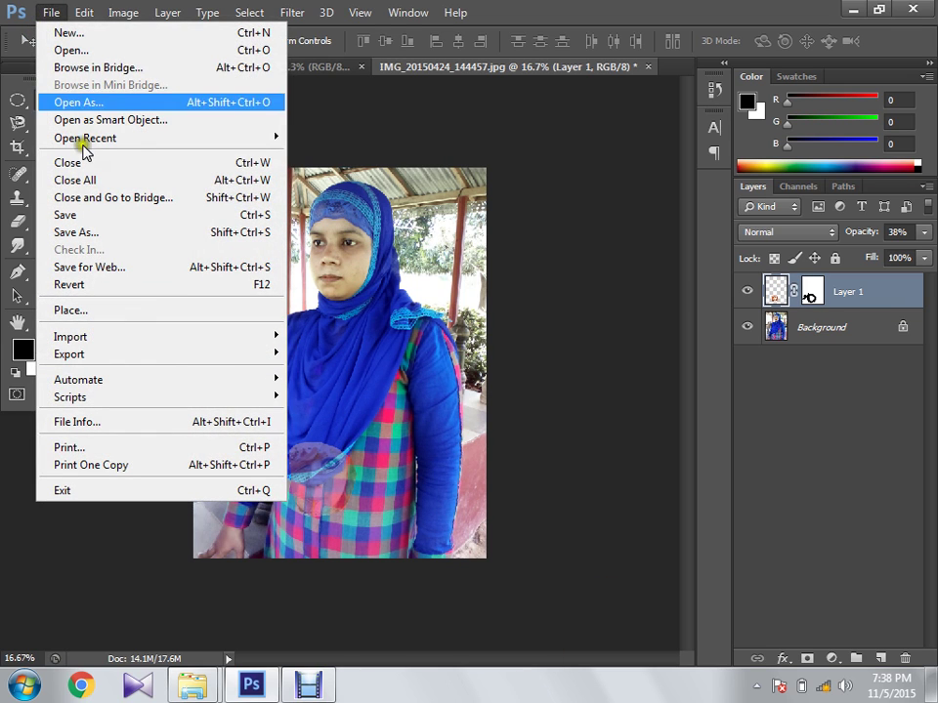
left_click(70, 51)
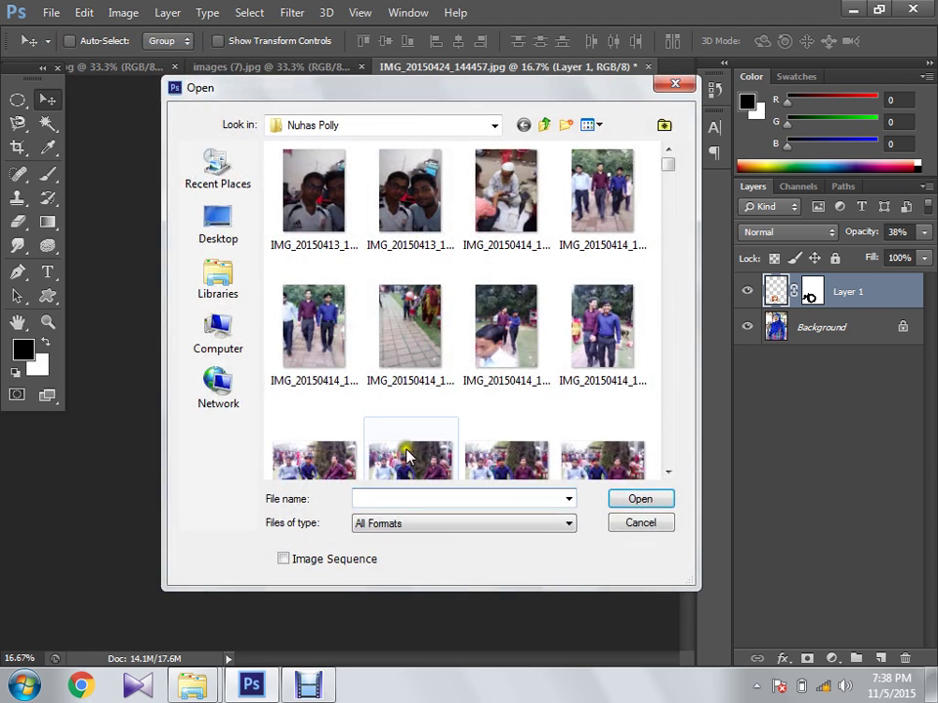
left_click(544, 125)
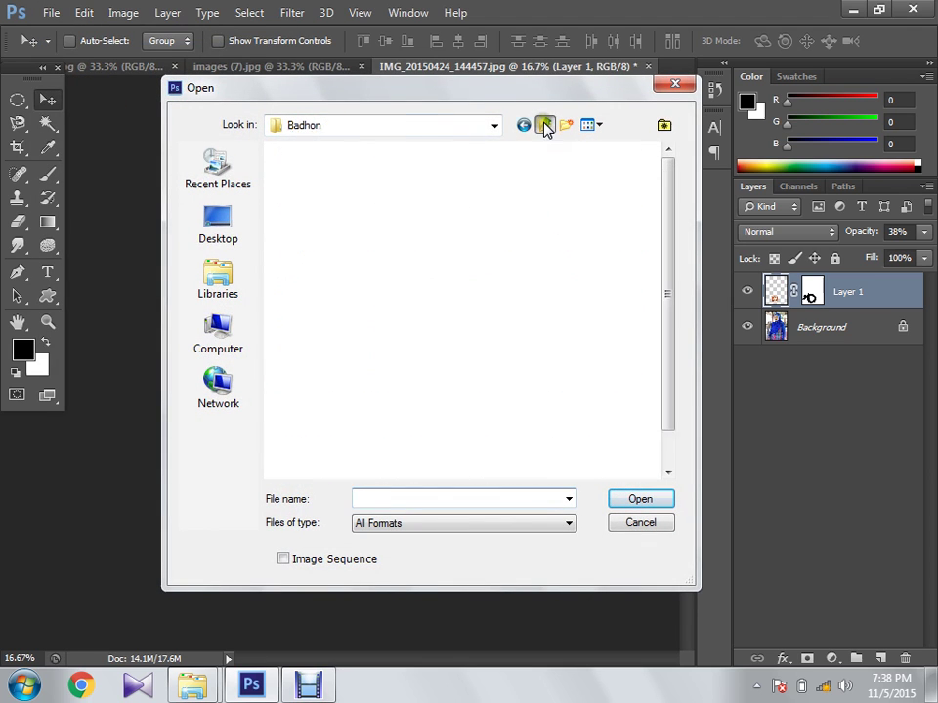
left_click(544, 125)
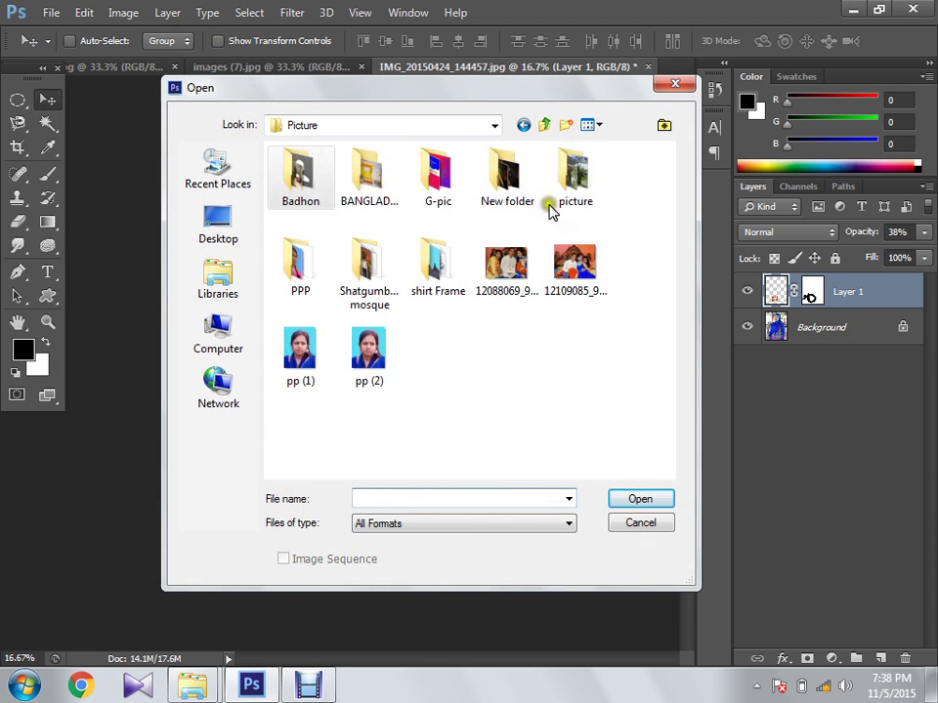
left_click(545, 123)
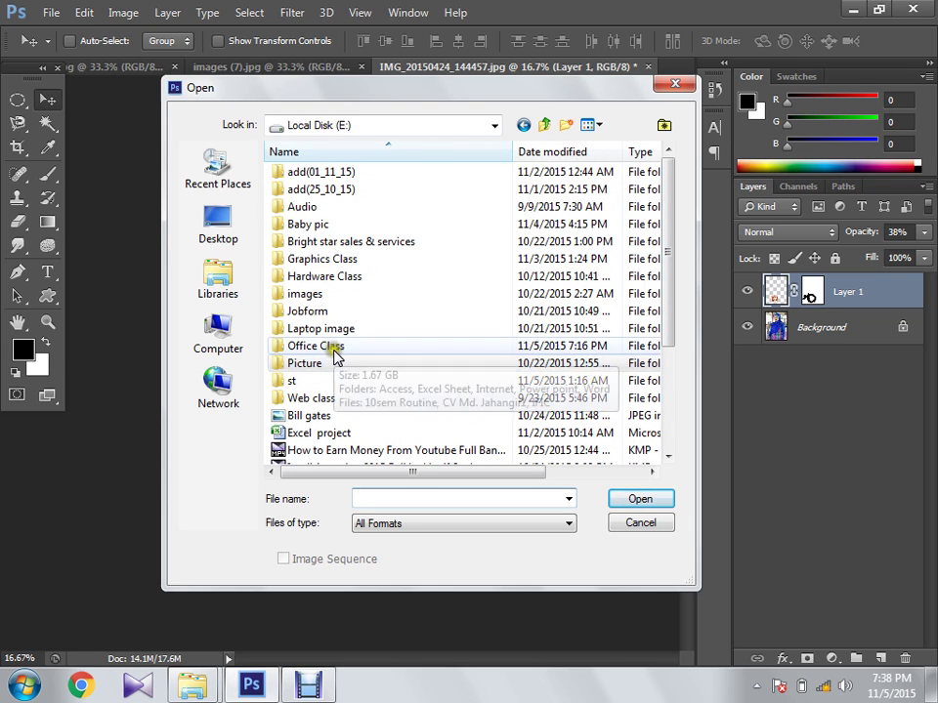
left_click(543, 126)
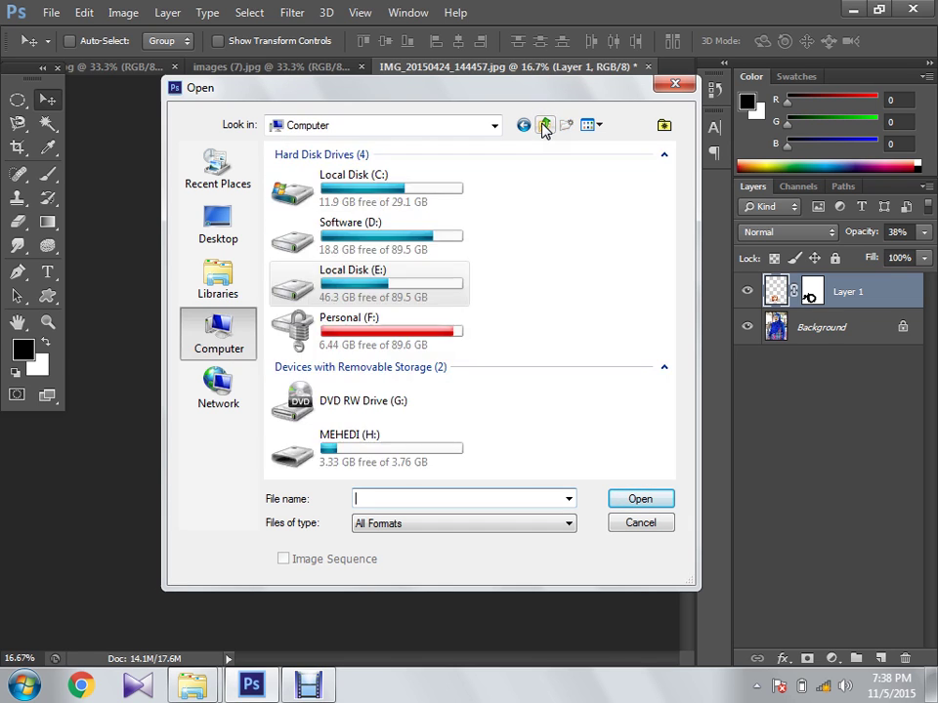
double_click(369, 271)
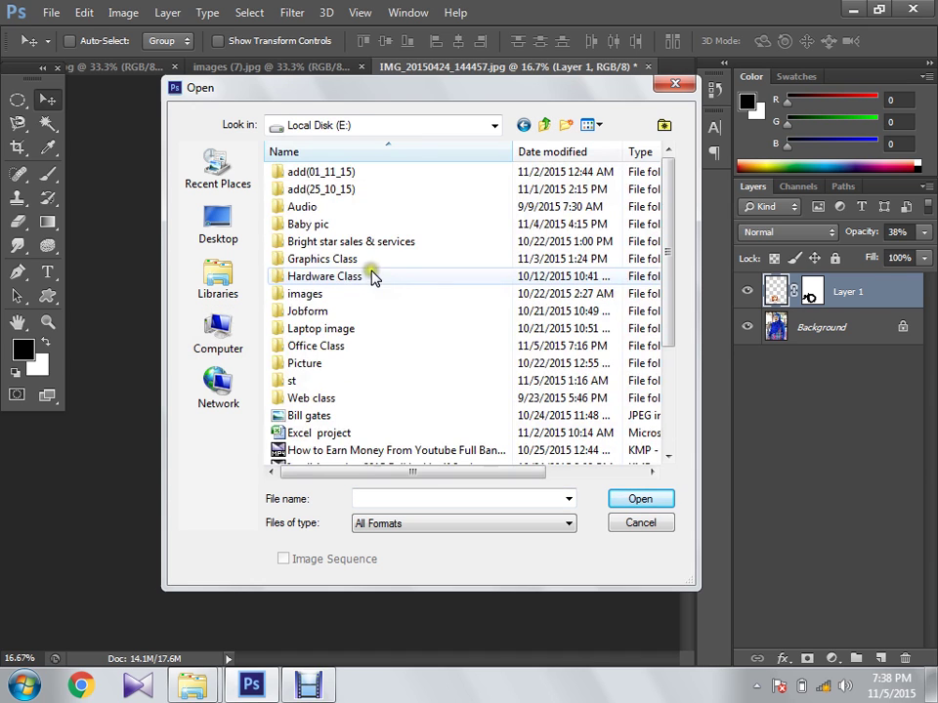
Open images (7) from the P-Work image folder inside Graphics Class
double_click(315, 264)
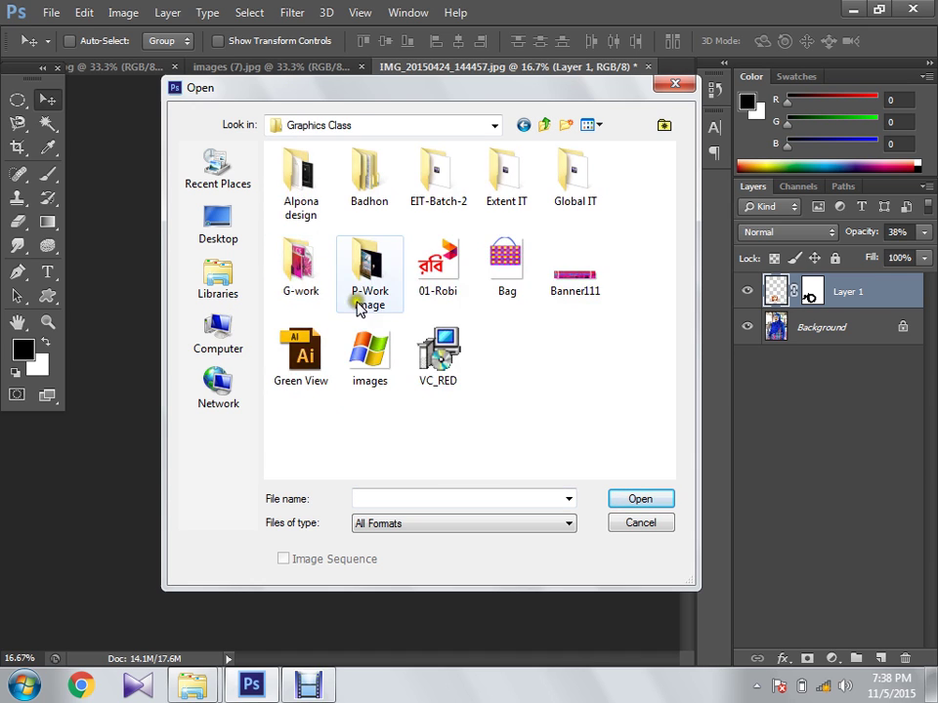
left_click(302, 268)
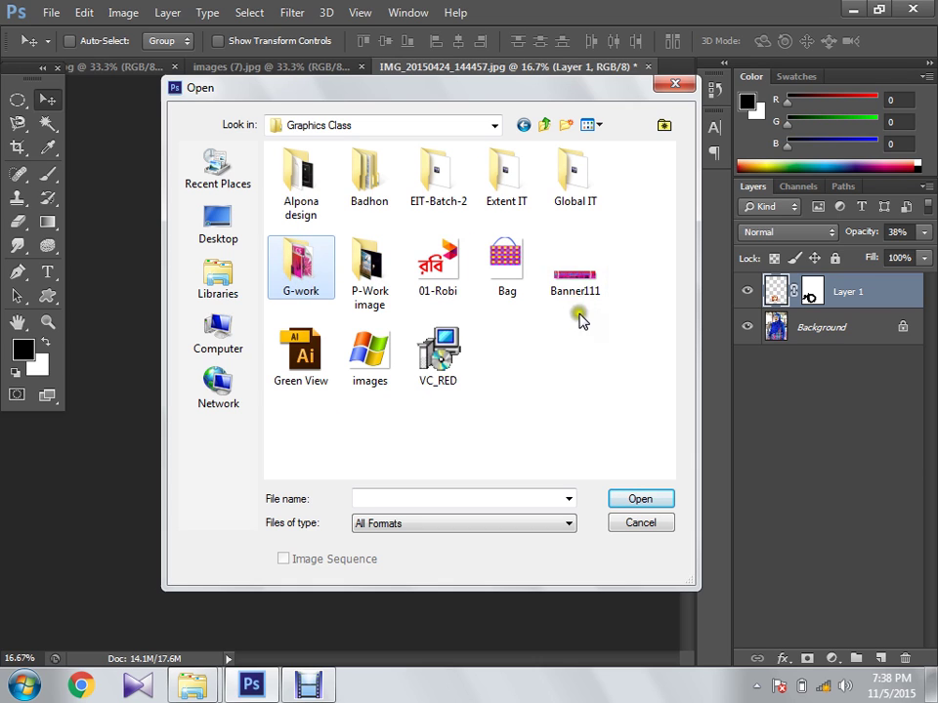
left_click(433, 265)
double_click(367, 270)
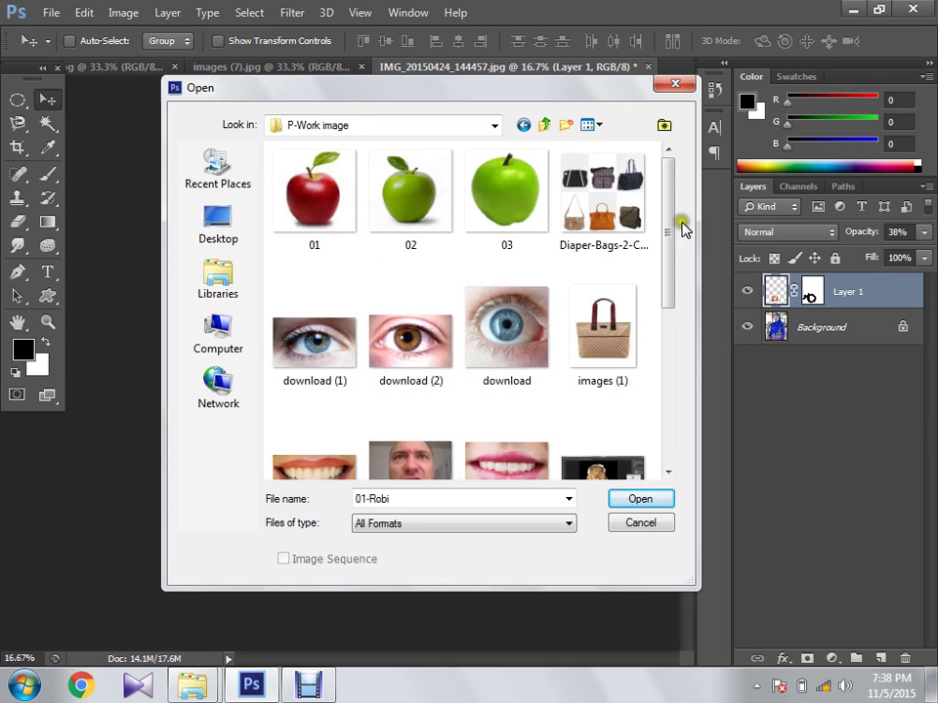
mouse_move(670, 203)
left_mouse_down()
mouse_move(661, 289)
mouse_move(655, 200)
left_mouse_up()
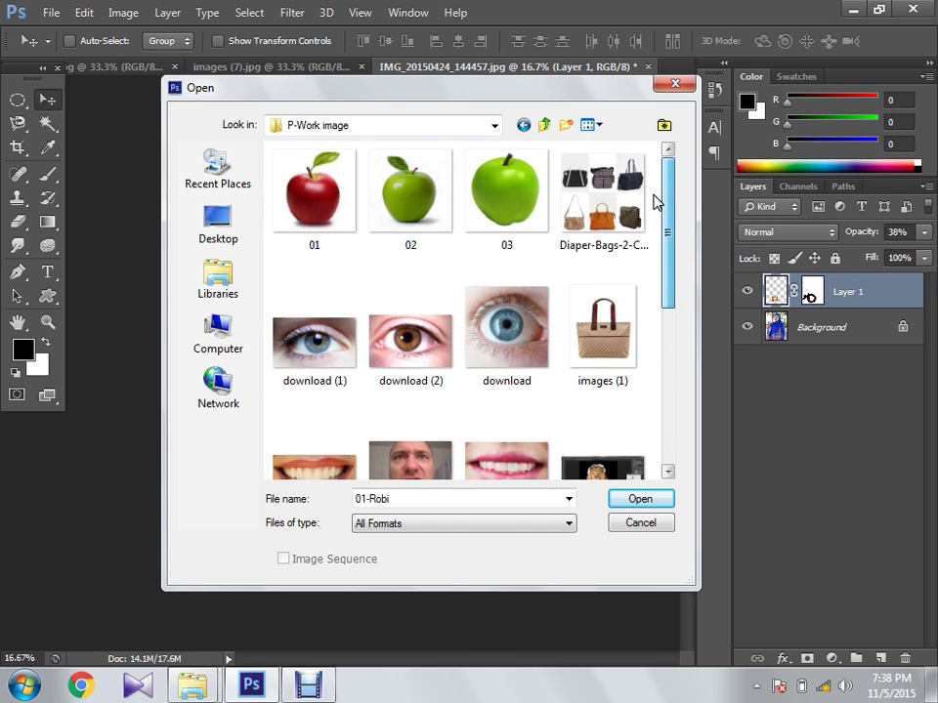
scroll(648, 308, "down", 5)
left_click(397, 364)
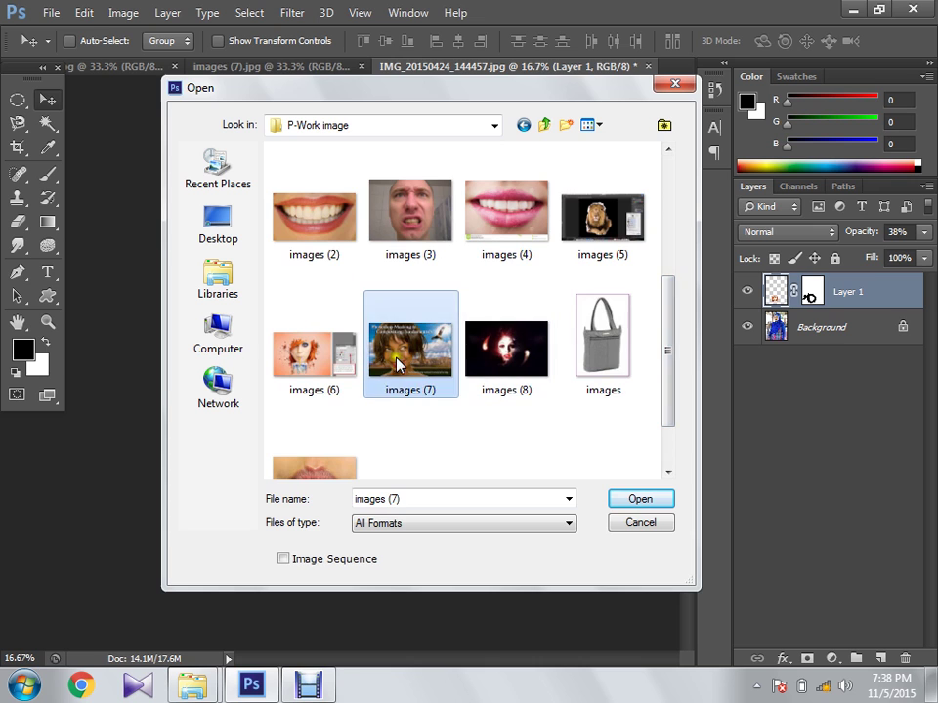
left_click(640, 499)
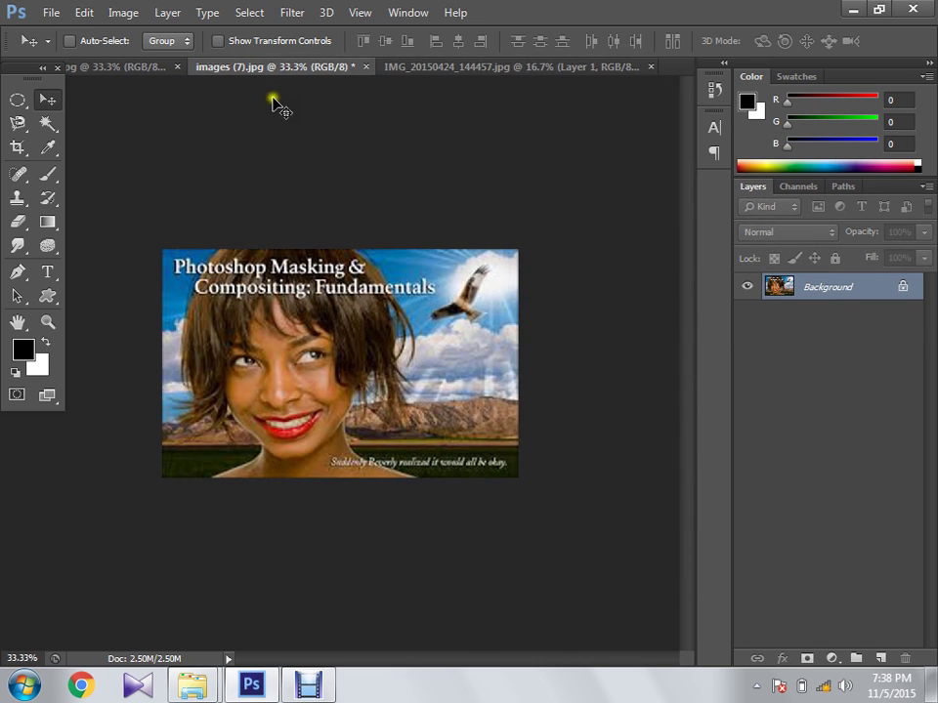
Look through the open documents and return to images (7).jpg
left_click(143, 66)
left_click(415, 67)
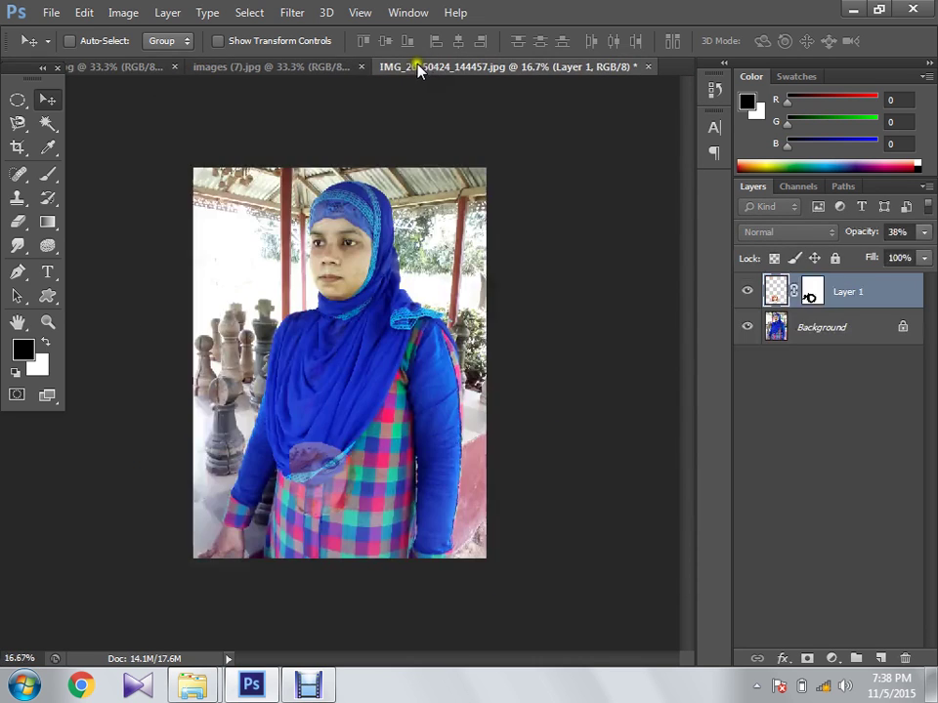
left_click(309, 66)
left_click(147, 66)
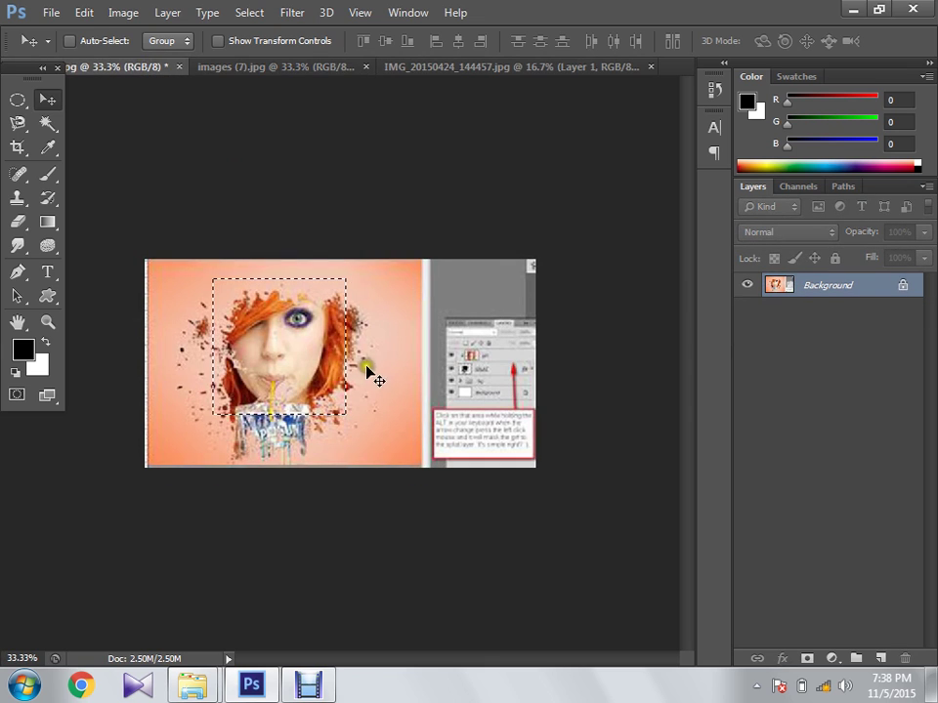
left_click(262, 66)
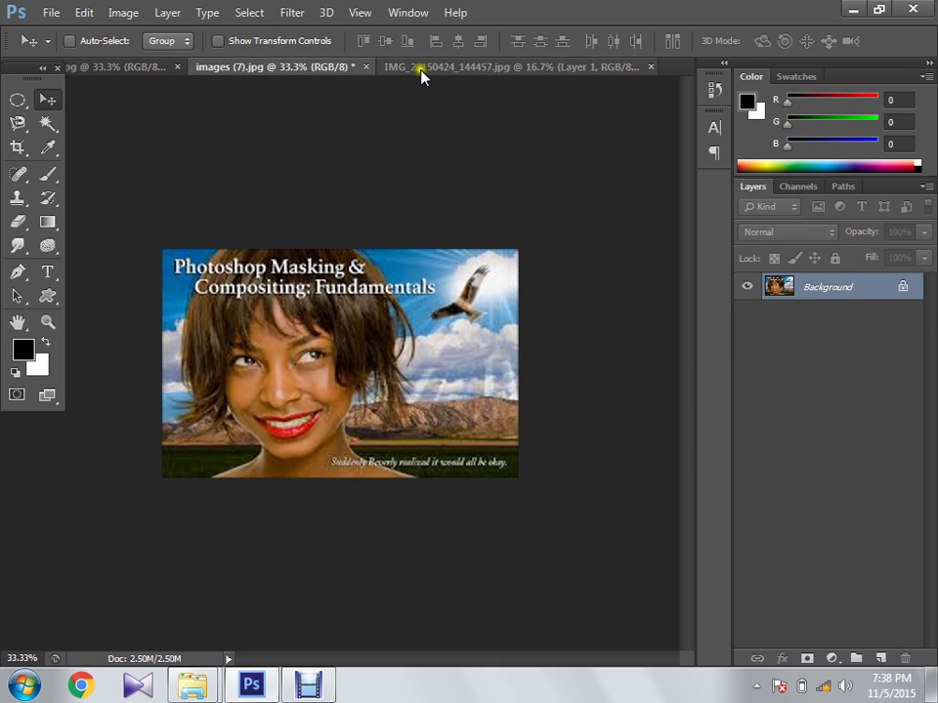
left_click(421, 69)
left_click(269, 69)
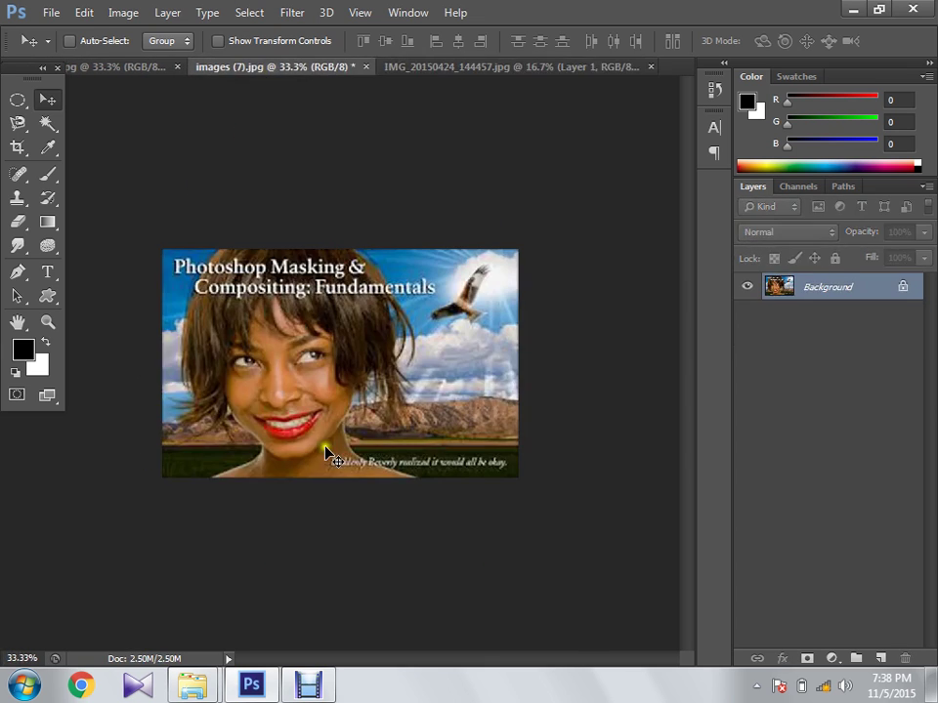
left_click(18, 98)
left_click_drag(183, 242, 451, 494)
left_click_drag(437, 495, 415, 490)
left_click_drag(332, 422, 323, 411)
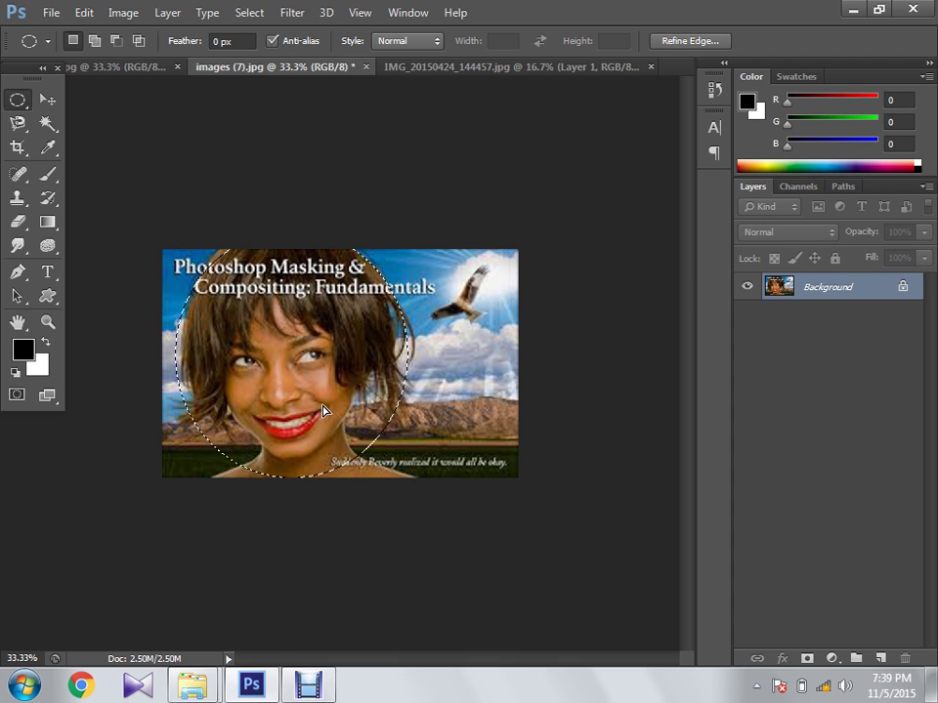
left_click(450, 387)
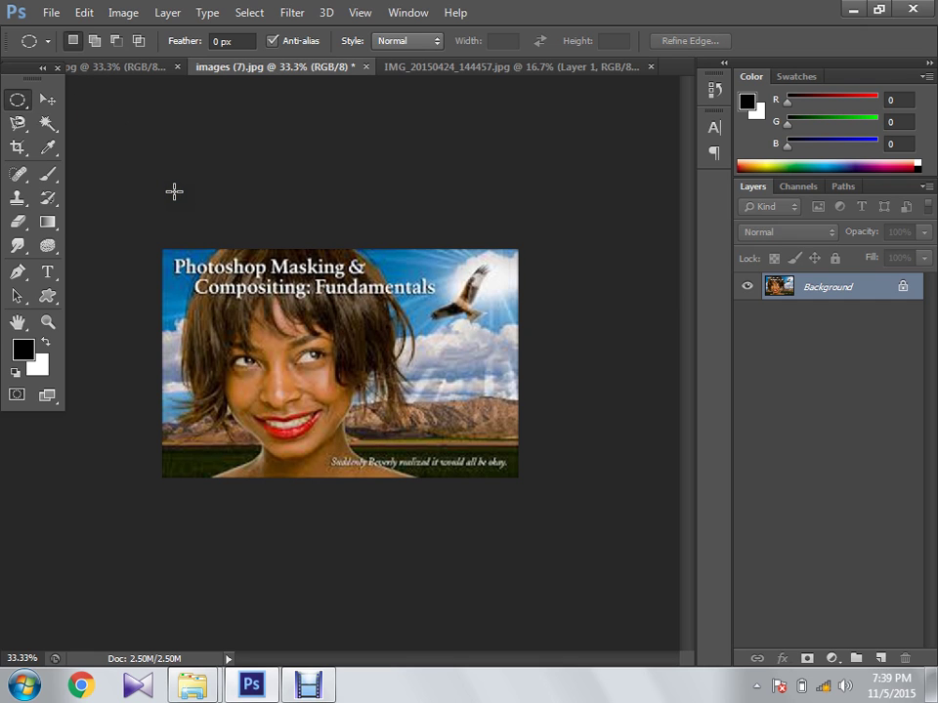
Copy the whole images (7).jpg picture into IMG_20150424_144457.jpg as a new layer and move it over the woman's face
key("ctrl+a")
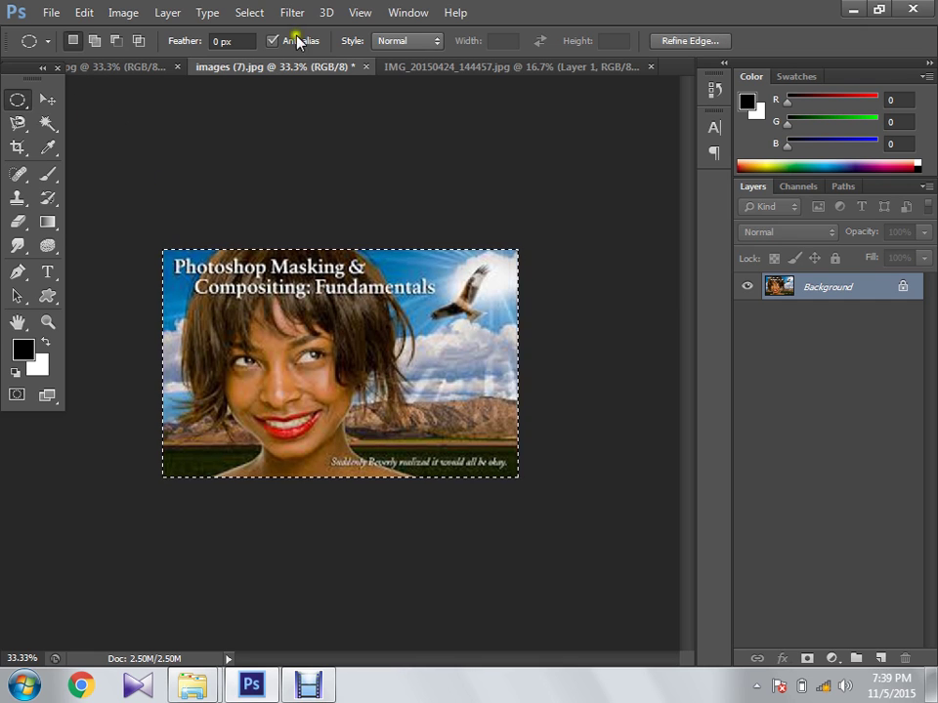
left_click(444, 68)
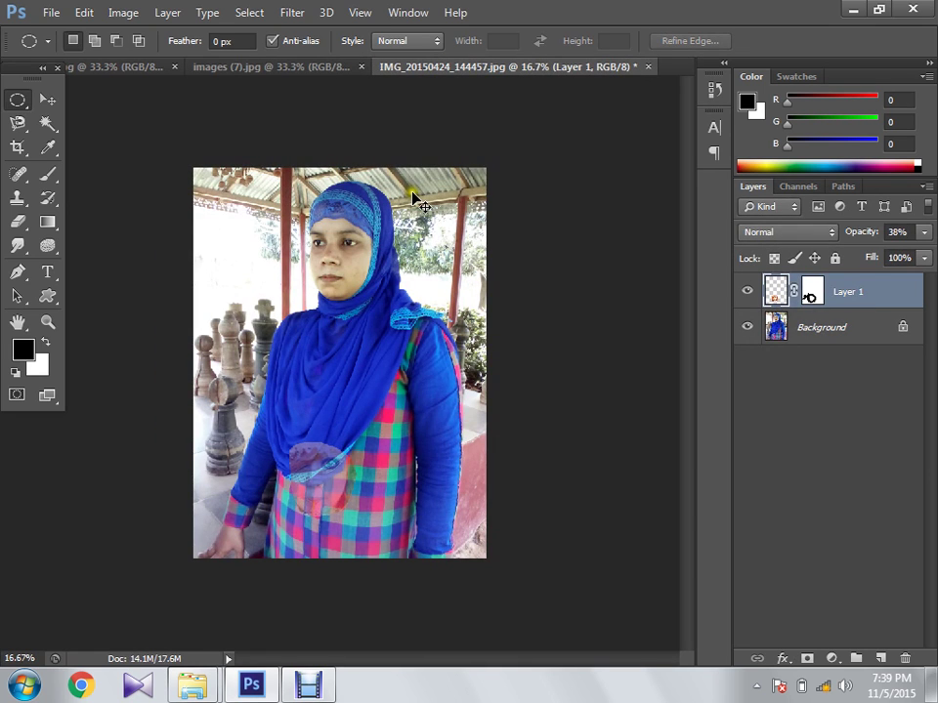
key("ctrl+v")
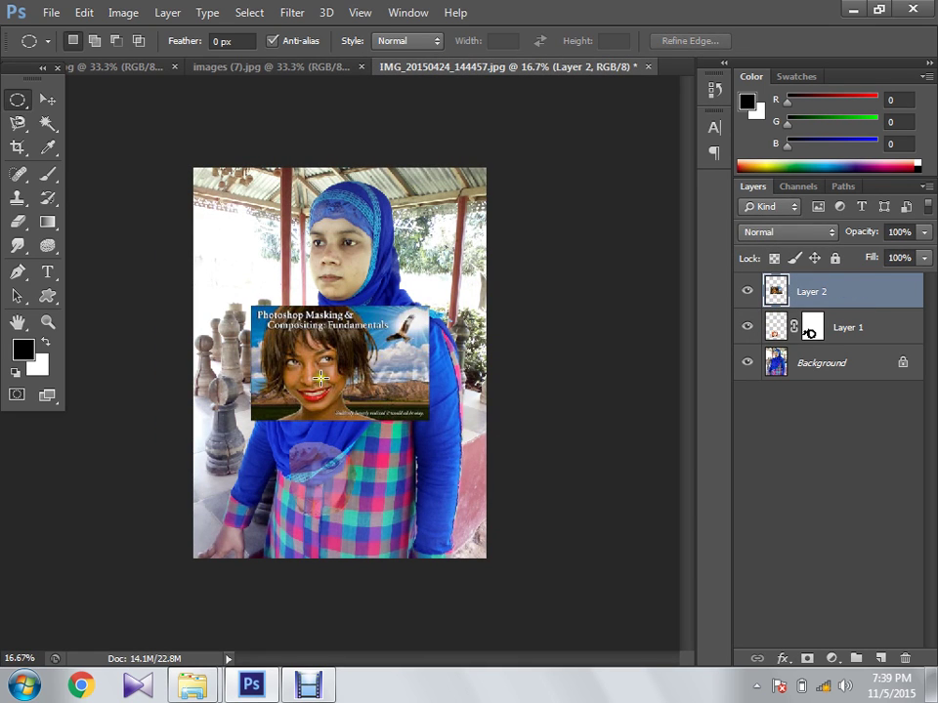
left_click(47, 100)
left_click_drag(315, 369, 335, 266)
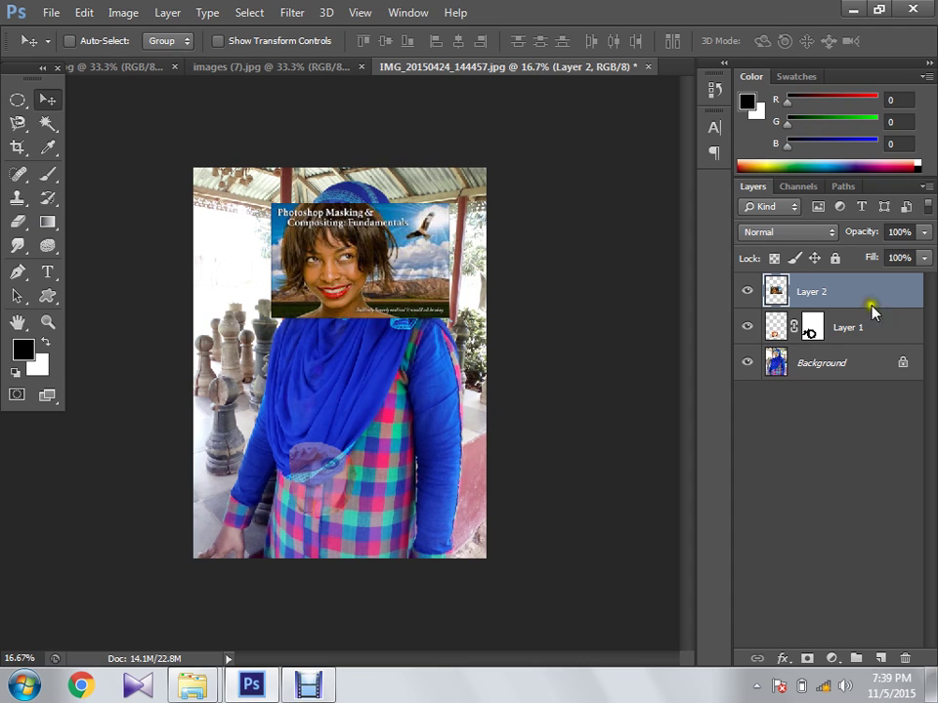
Lower Layer 2's opacity to 50% and move it up to align its face with the woman's face
left_click(924, 235)
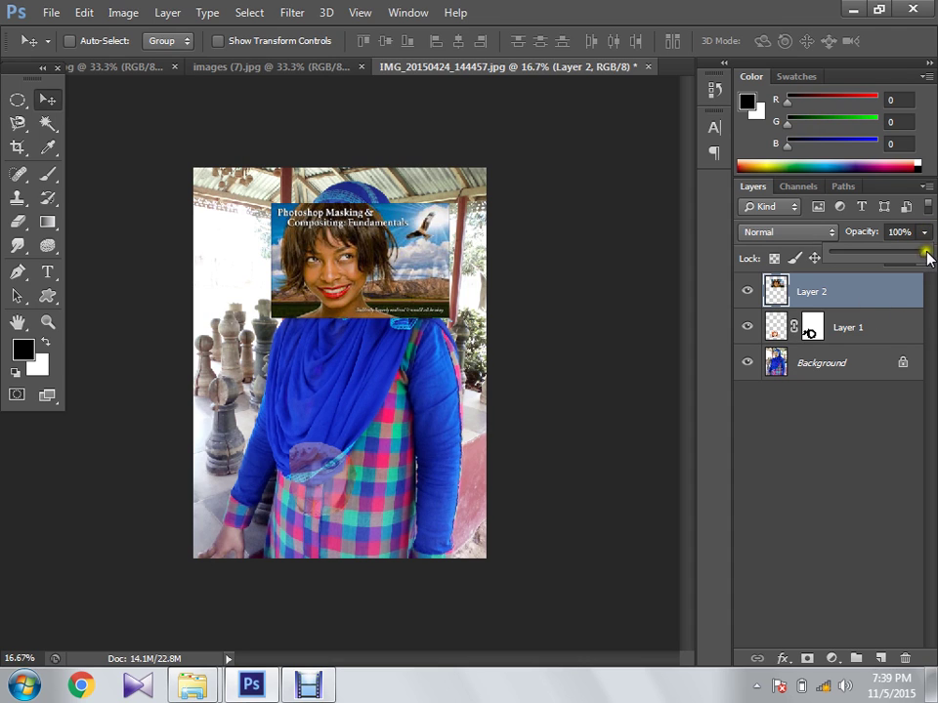
left_click_drag(928, 256, 879, 259)
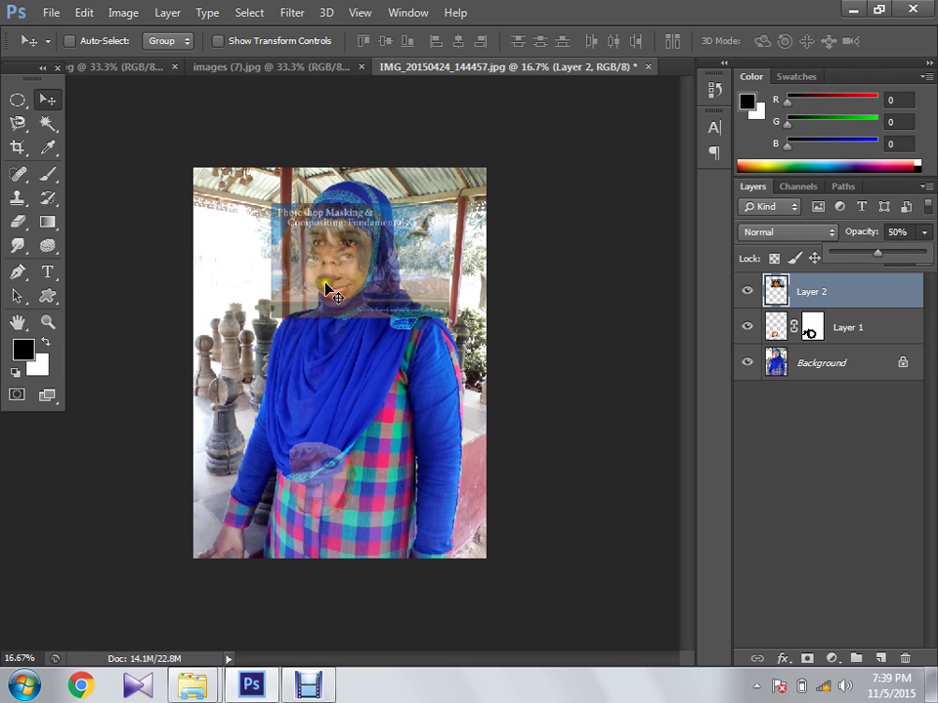
left_click_drag(327, 289, 328, 265)
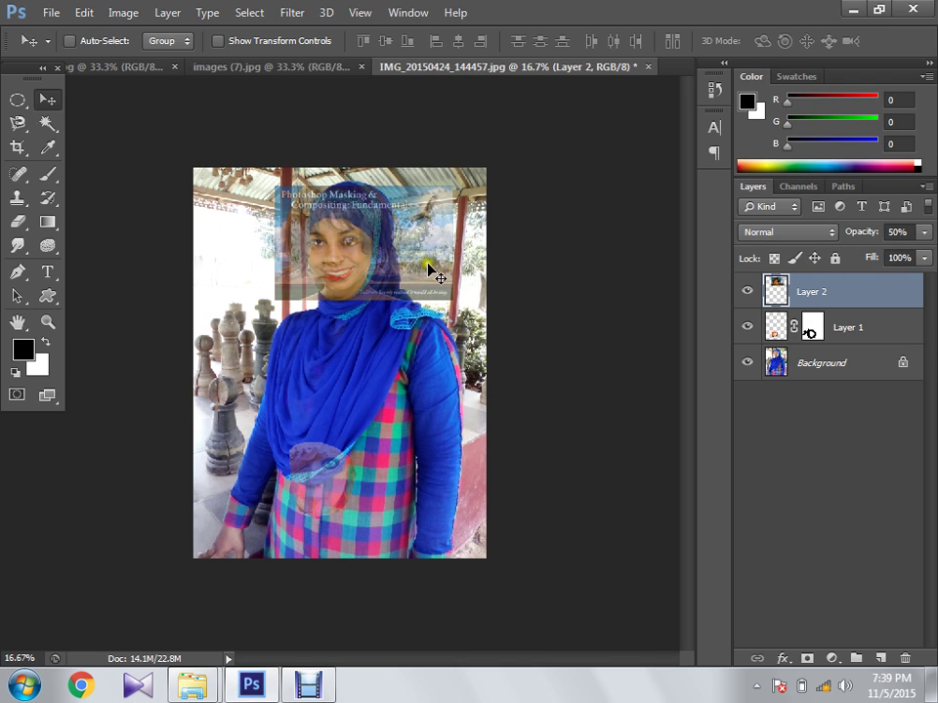
Free-transform Layer 2 to 85.60% width and 107.20% height so its facial features fit the woman's face
key("ctrl+t")
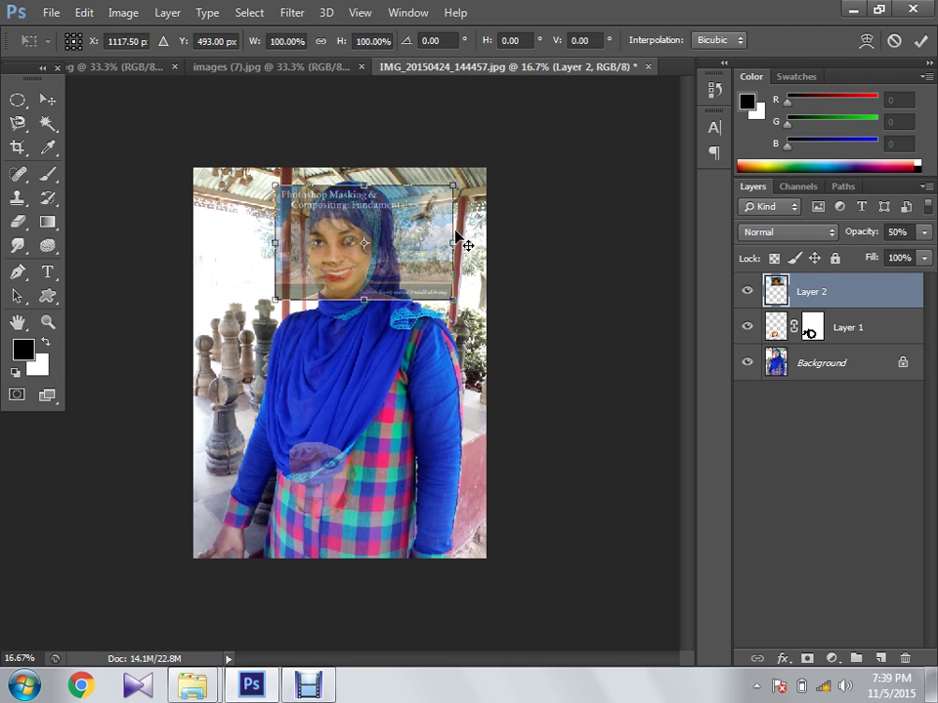
left_click_drag(454, 242, 439, 244)
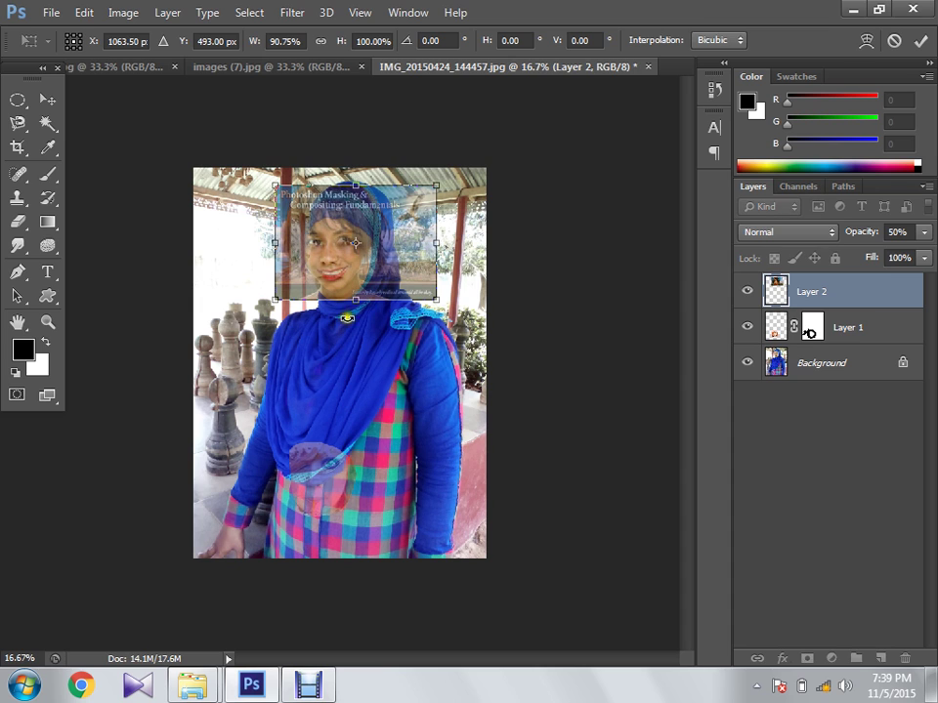
mouse_move(355, 299)
left_mouse_down()
mouse_move(360, 317)
mouse_move(361, 272)
mouse_move(350, 309)
mouse_move(357, 298)
left_mouse_up()
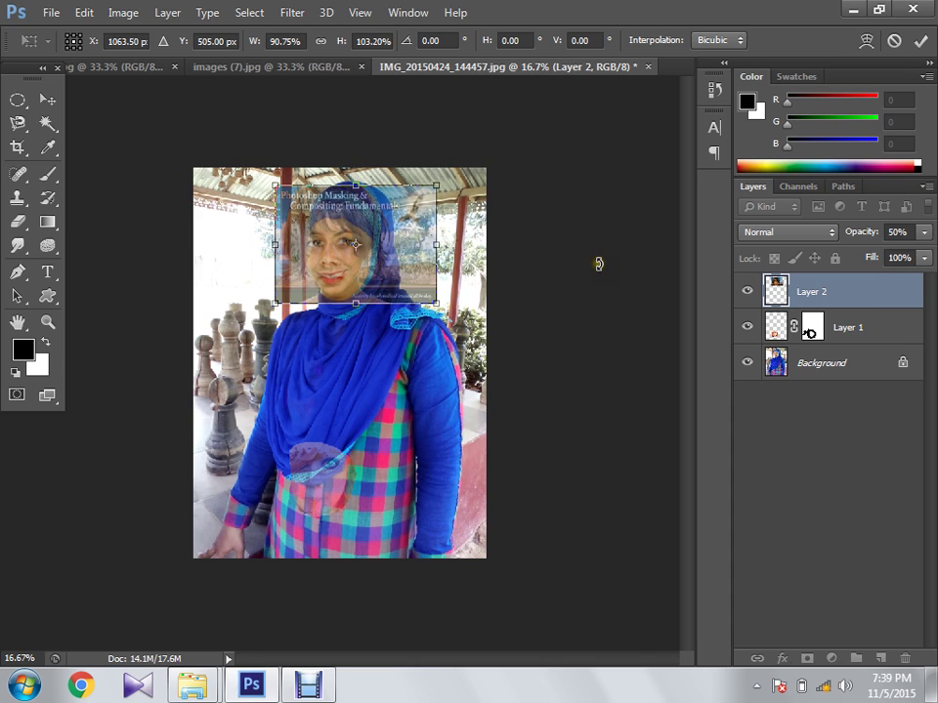
key("Down")
key("Down")
key("Down")
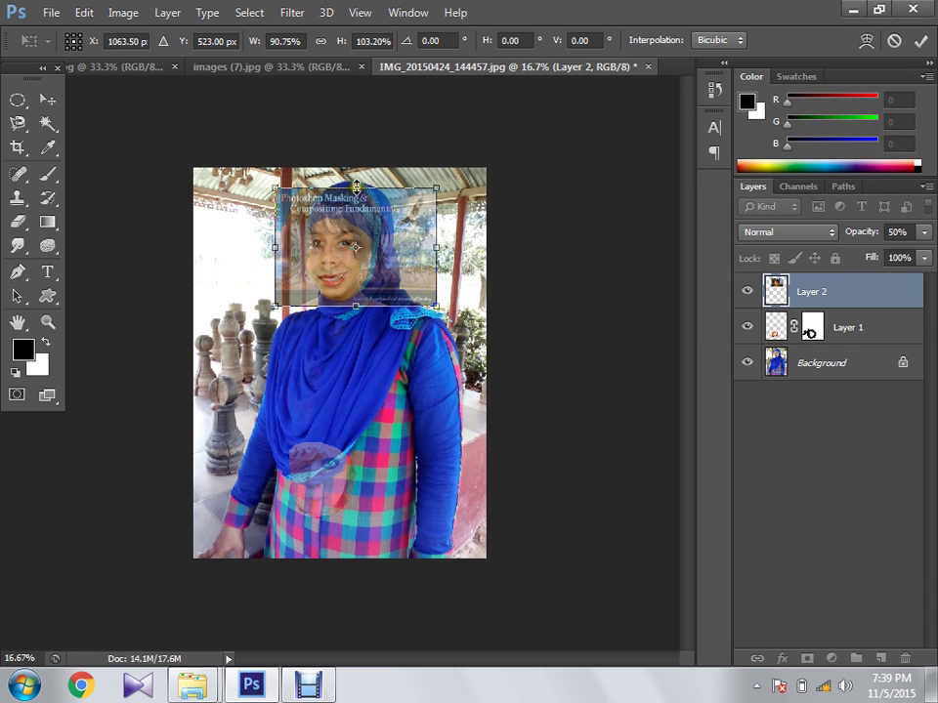
mouse_move(356, 185)
left_mouse_down()
mouse_move(357, 173)
mouse_move(359, 183)
left_mouse_up()
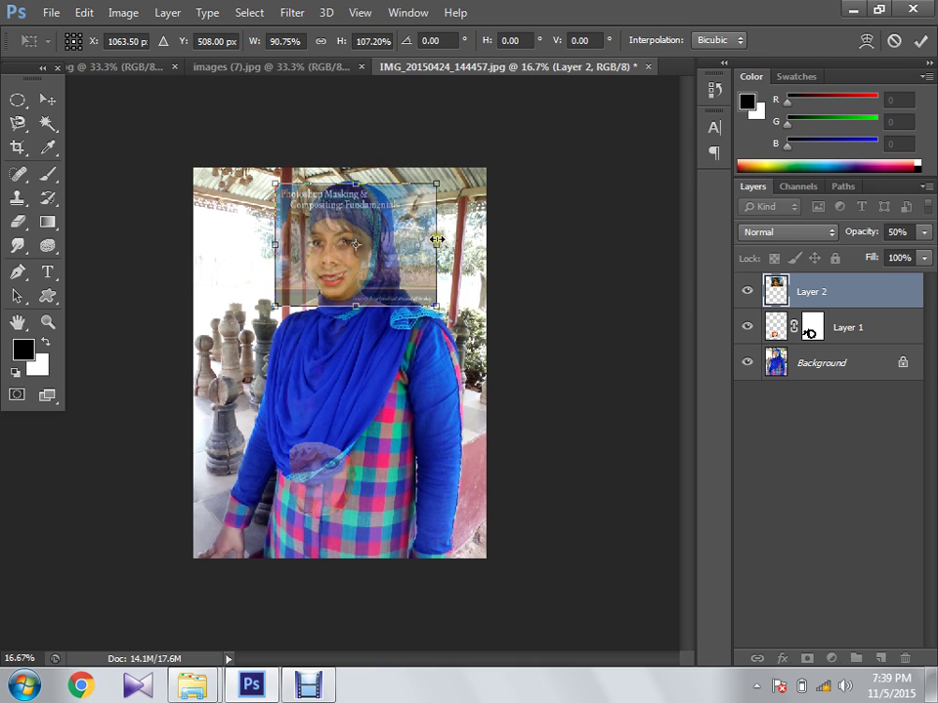
left_click_drag(278, 245, 284, 240)
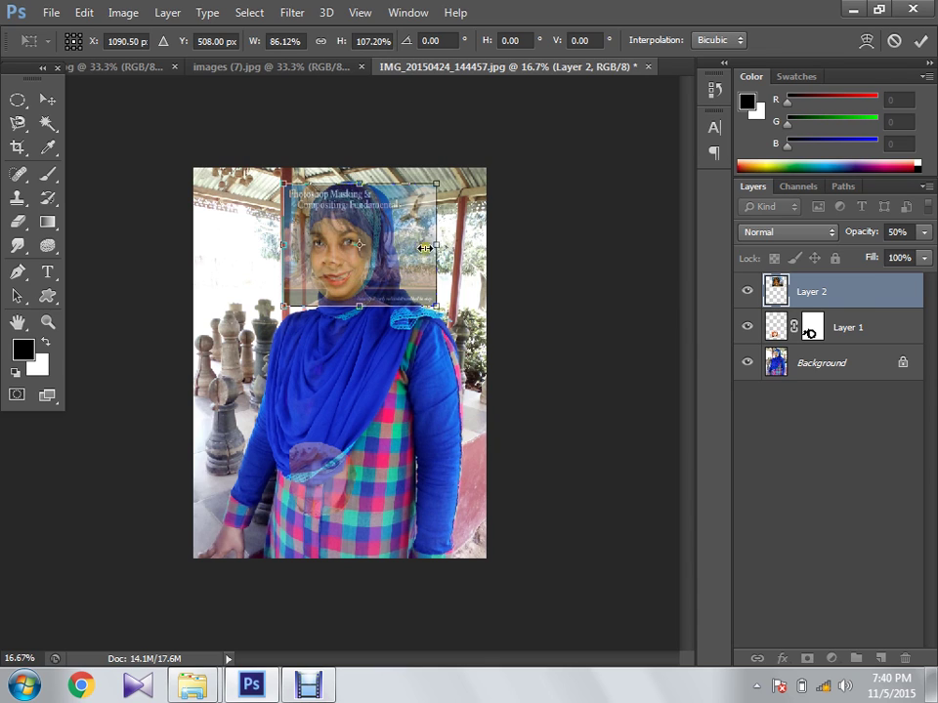
mouse_move(438, 245)
left_mouse_down()
mouse_move(428, 245)
mouse_move(436, 245)
left_mouse_up()
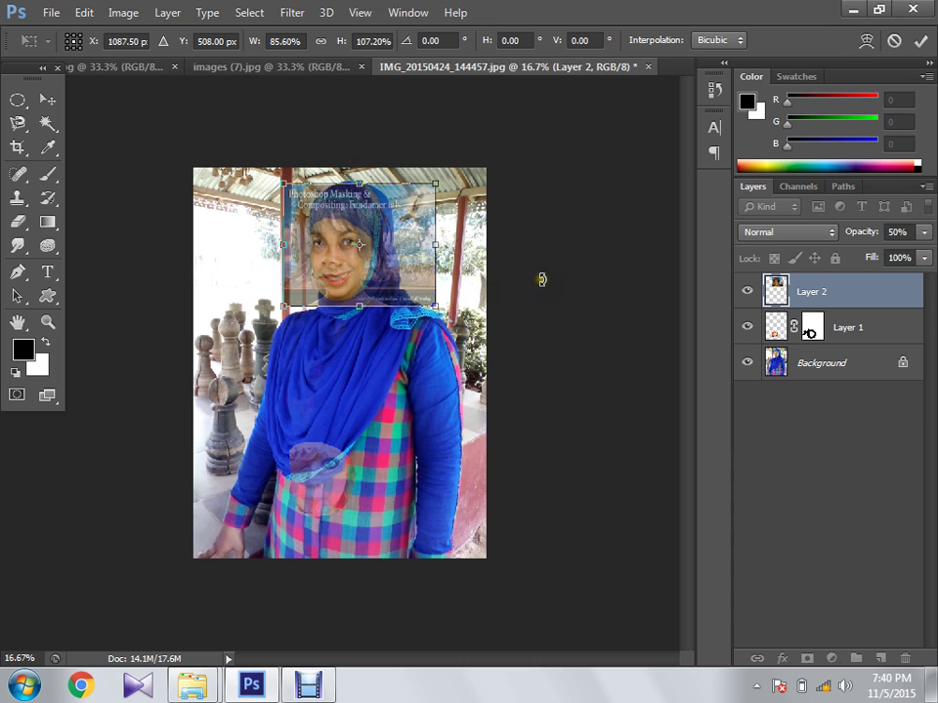
key("Return")
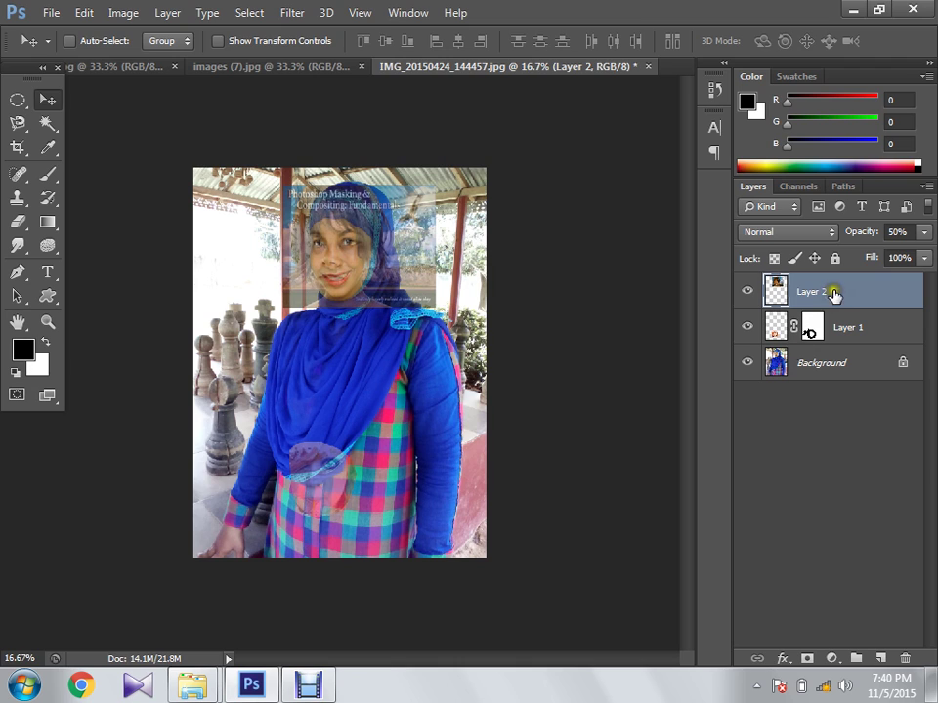
Add a layer mask to Layer 2 and enlarge the brush to 150 px for painting in black
left_click(807, 659)
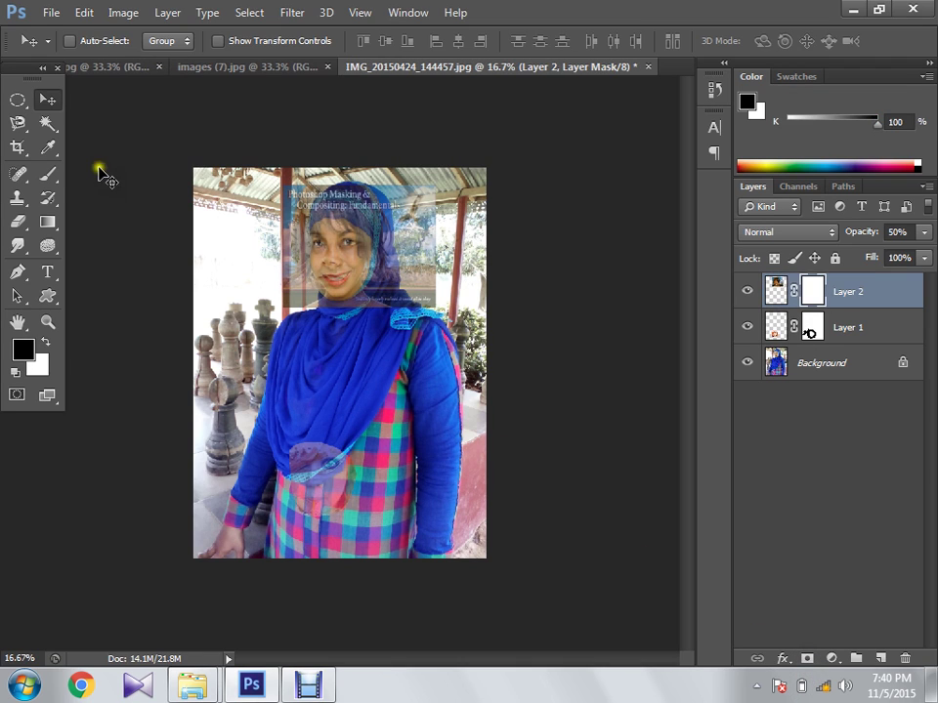
left_click(51, 175)
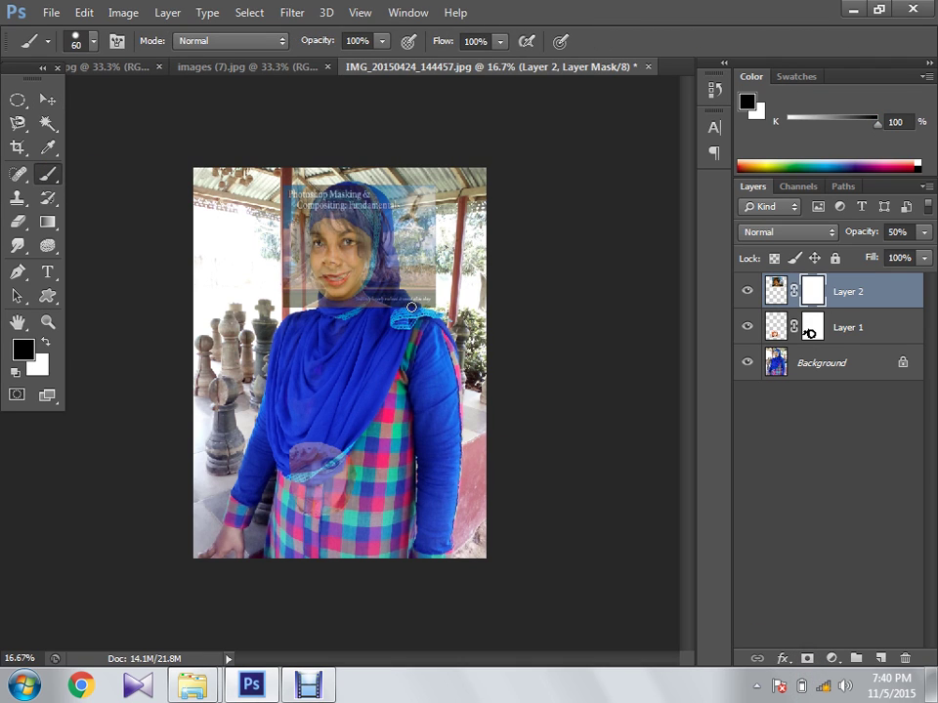
key("bracketright")
key("bracketright")
key("bracketright")
key("bracketright")
Paint black on Layer 2's mask to hide the pasted picture's background around the woman's head
mouse_move(426, 306)
left_mouse_down()
mouse_move(386, 183)
mouse_move(401, 181)
mouse_move(415, 200)
mouse_move(425, 300)
mouse_move(410, 231)
left_mouse_up()
key("ctrl+z")
left_click(409, 270)
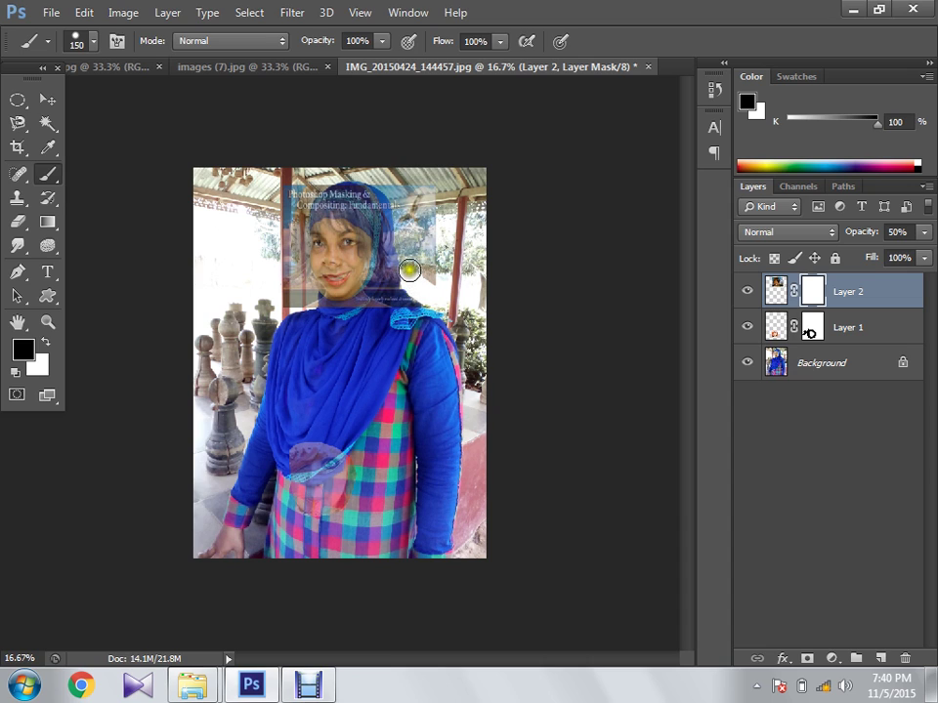
mouse_move(409, 258)
left_mouse_down()
mouse_move(395, 185)
mouse_move(377, 173)
mouse_move(410, 178)
mouse_move(437, 203)
mouse_move(435, 277)
mouse_move(425, 192)
mouse_move(315, 173)
mouse_move(294, 191)
mouse_move(285, 282)
mouse_move(295, 296)
mouse_move(280, 279)
mouse_move(292, 289)
mouse_move(292, 278)
mouse_move(323, 313)
mouse_move(360, 310)
mouse_move(388, 289)
mouse_move(400, 193)
mouse_move(395, 294)
mouse_move(409, 219)
mouse_move(405, 202)
mouse_move(401, 235)
mouse_move(399, 219)
mouse_move(360, 178)
mouse_move(327, 175)
mouse_move(289, 203)
mouse_move(354, 172)
mouse_move(421, 277)
mouse_move(383, 215)
mouse_move(337, 183)
mouse_move(382, 212)
mouse_move(375, 224)
mouse_move(343, 209)
left_mouse_up()
key("ctrl+z")
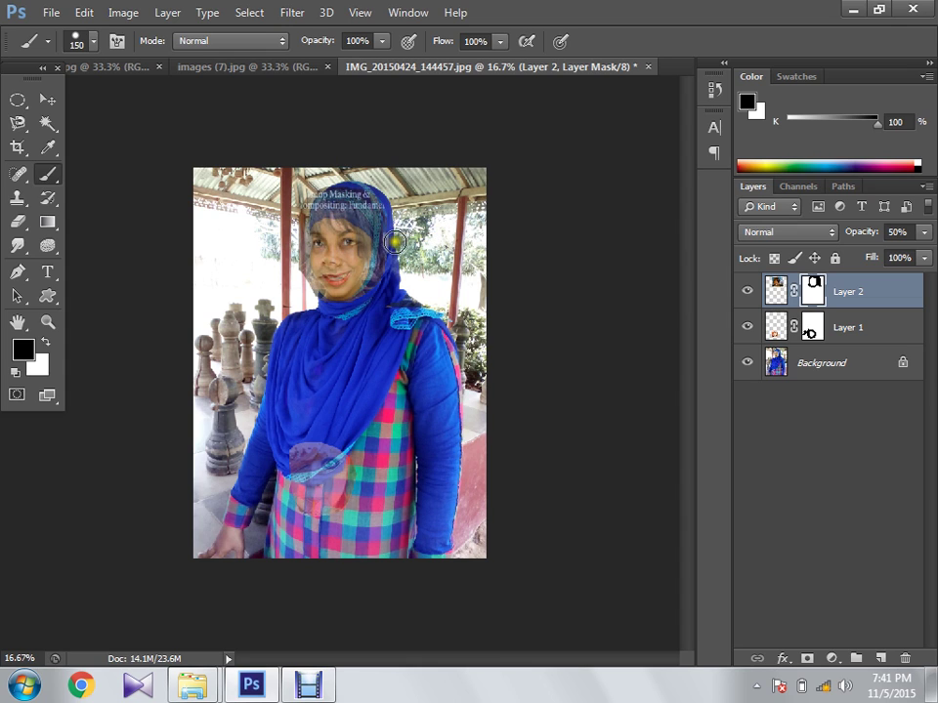
mouse_move(394, 242)
left_mouse_down()
mouse_move(365, 185)
mouse_move(296, 180)
mouse_move(344, 187)
mouse_move(390, 163)
mouse_move(374, 320)
left_mouse_up()
Mask out the lettering and leftover picture over the headscarf around the face, and set Layer 2's opacity to 51%
key("ctrl+plus")
key("ctrl+plus")
key("space")
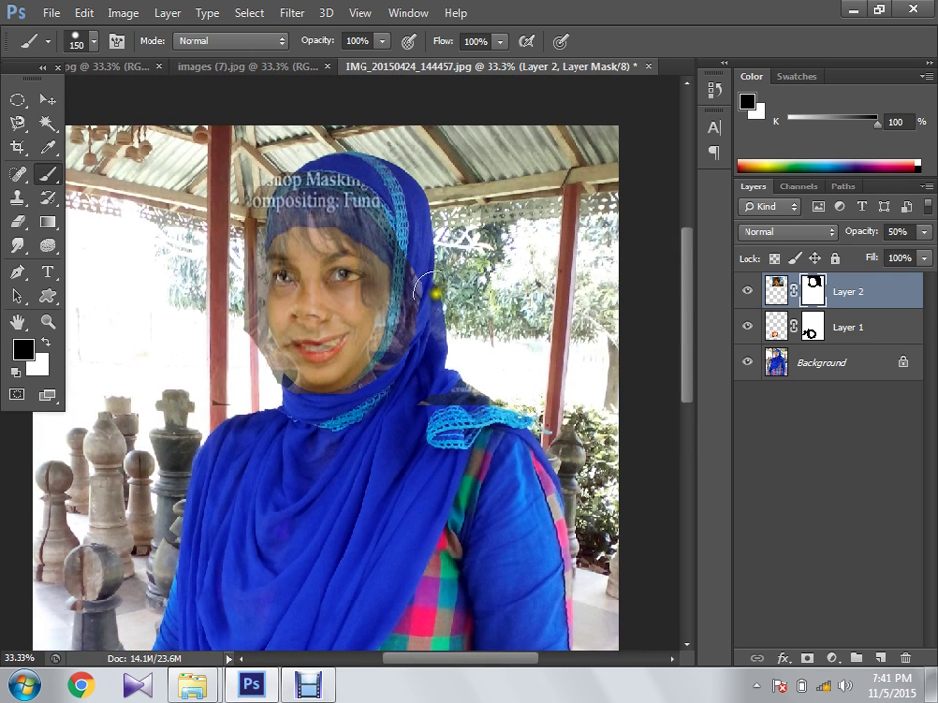
mouse_move(411, 375)
left_mouse_down()
mouse_move(424, 281)
mouse_move(415, 237)
mouse_move(400, 215)
mouse_move(349, 182)
mouse_move(279, 179)
mouse_move(241, 205)
mouse_move(235, 315)
mouse_move(273, 393)
mouse_move(335, 412)
mouse_move(380, 395)
mouse_move(413, 346)
mouse_move(426, 301)
mouse_move(427, 200)
mouse_move(434, 217)
mouse_move(416, 264)
mouse_move(418, 251)
mouse_move(376, 207)
mouse_move(299, 187)
mouse_move(256, 196)
mouse_move(349, 206)
mouse_move(413, 257)
mouse_move(410, 239)
mouse_move(377, 213)
left_mouse_up()
mouse_move(289, 197)
left_mouse_down()
mouse_move(239, 249)
mouse_move(236, 275)
mouse_move(247, 336)
mouse_move(275, 393)
mouse_move(313, 411)
mouse_move(354, 398)
mouse_move(357, 416)
mouse_move(412, 335)
mouse_move(375, 412)
left_mouse_up()
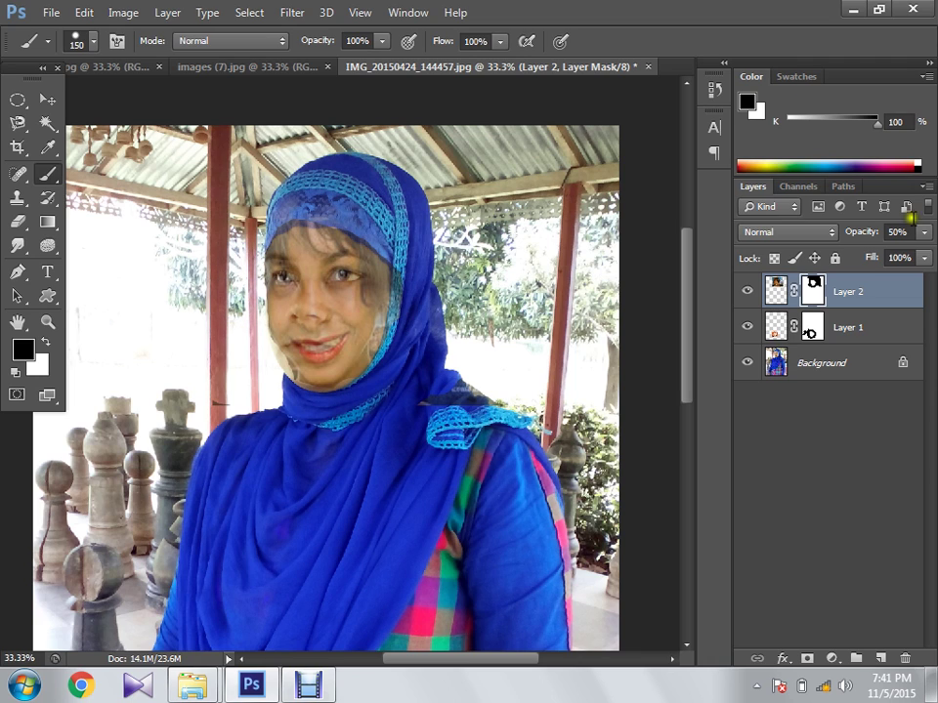
left_click(924, 236)
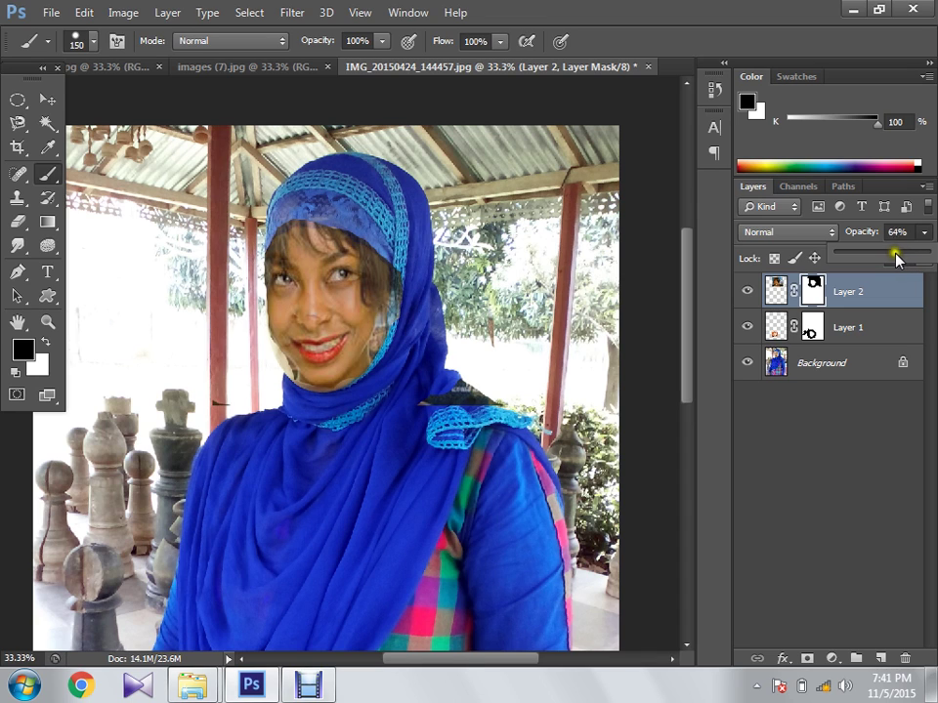
left_click_drag(897, 259, 882, 256)
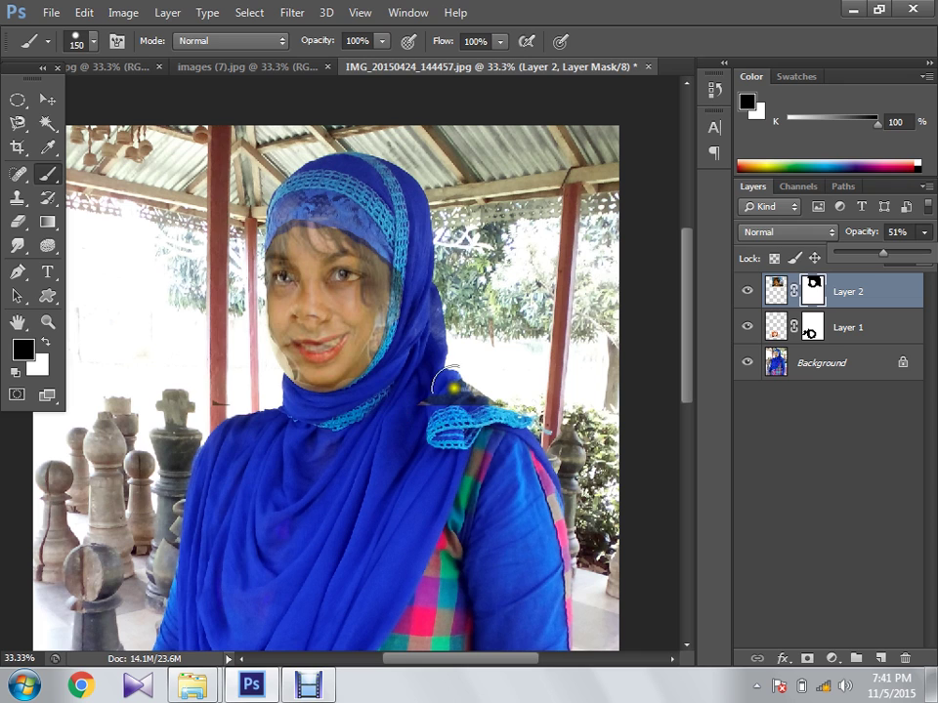
Move Layer 2's masked face off the woman's face to the empty background beside her head
key("ctrl+minus")
key("ctrl+minus")
key("ctrl+minus")
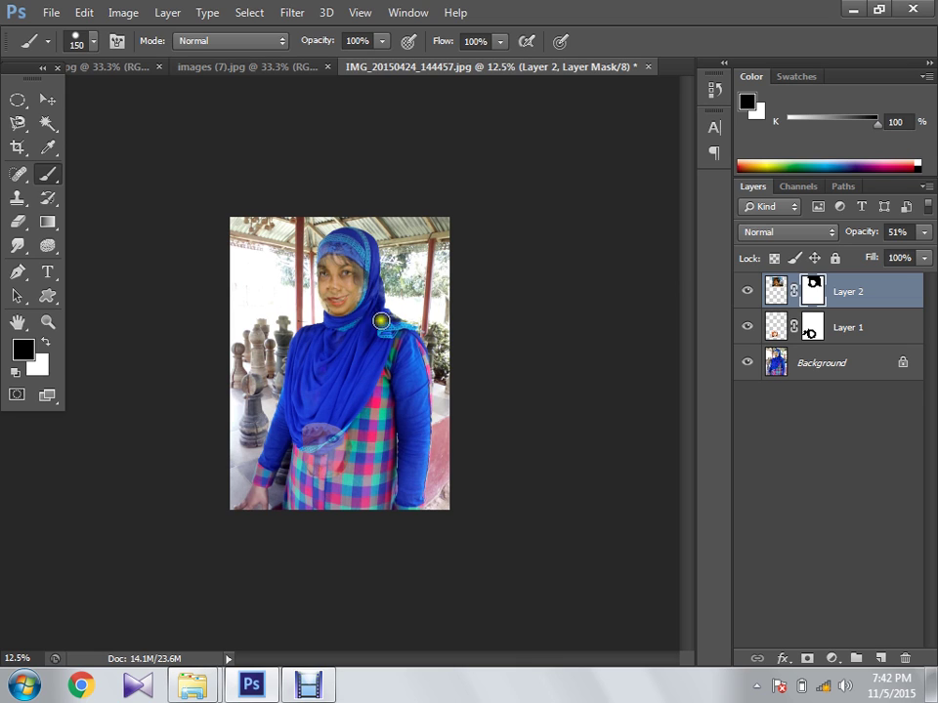
left_click(47, 100)
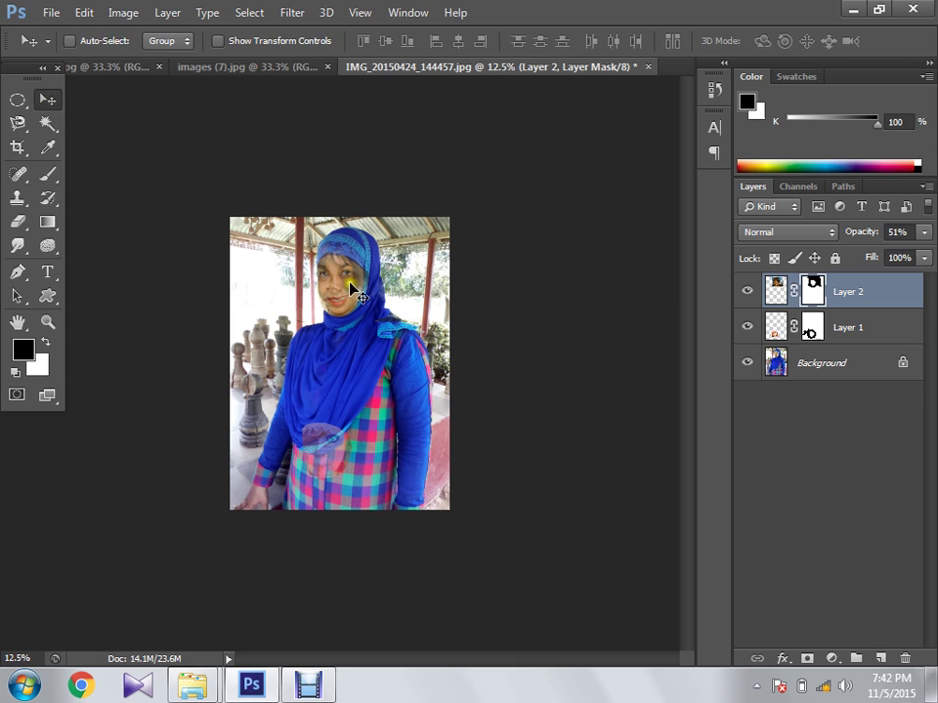
left_click_drag(354, 288, 259, 285)
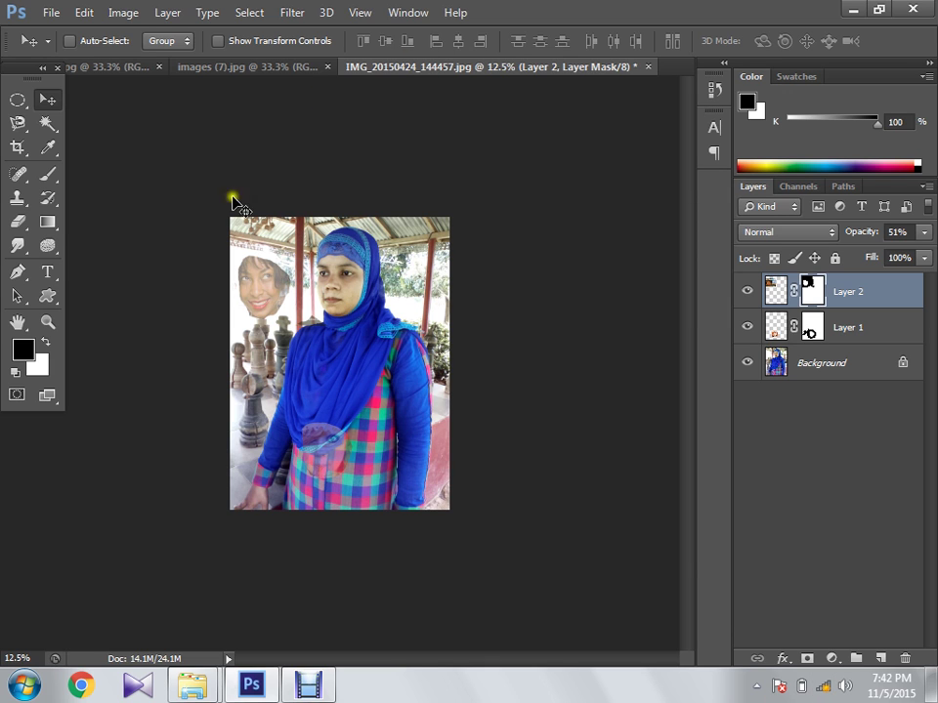
Open images (4).jpg from the P-Work image folder and copy the entire lips picture into IMG_20150424_144457.jpg as a new layer
left_click(48, 16)
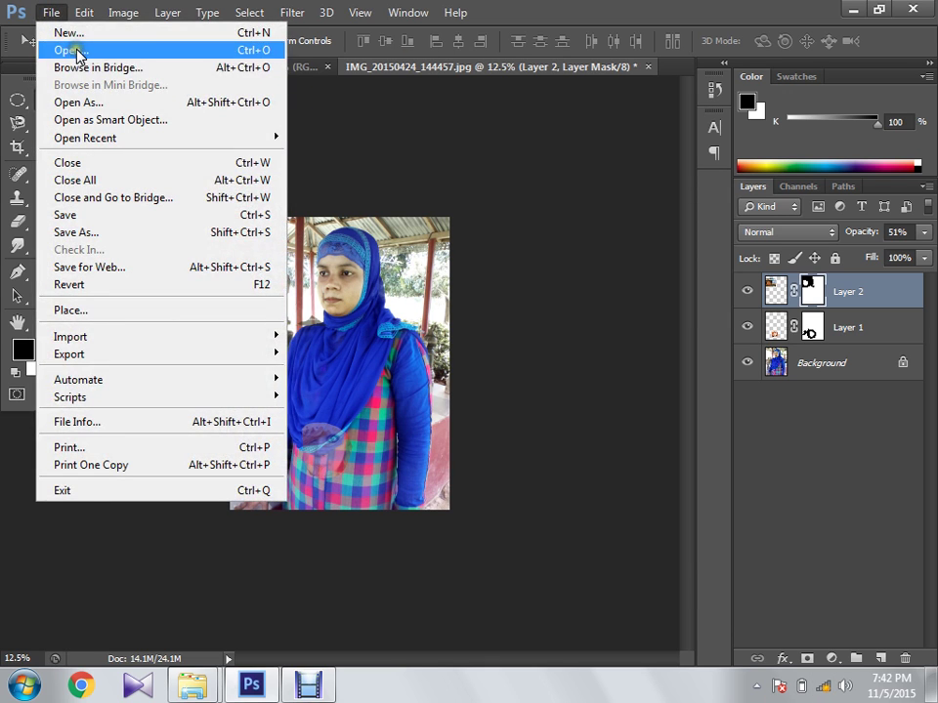
left_click(72, 50)
left_click_drag(672, 217, 652, 301)
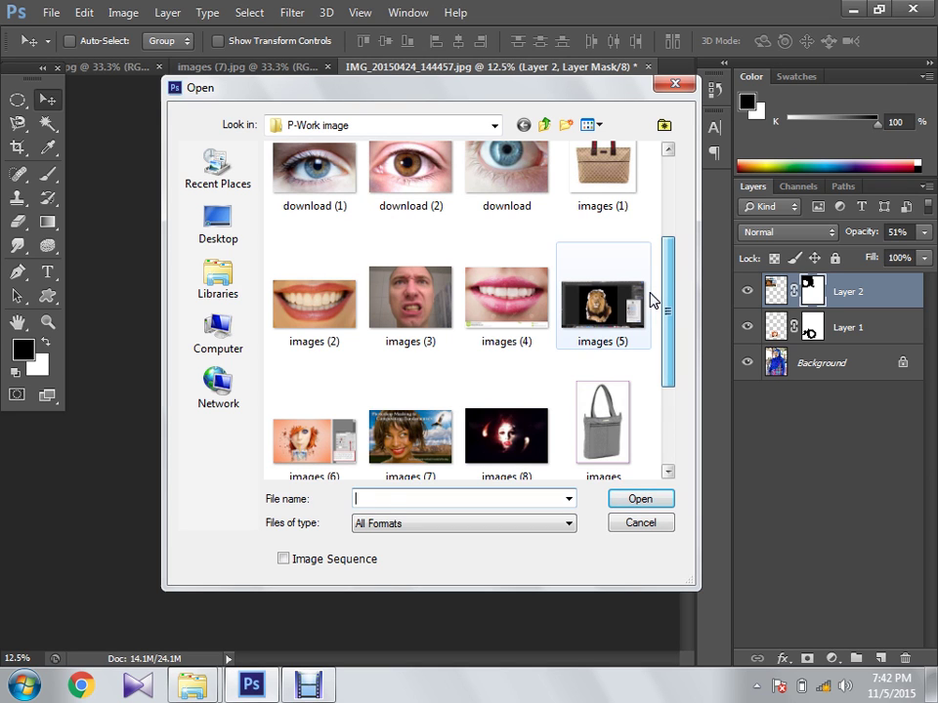
left_click(489, 299)
left_click(640, 499)
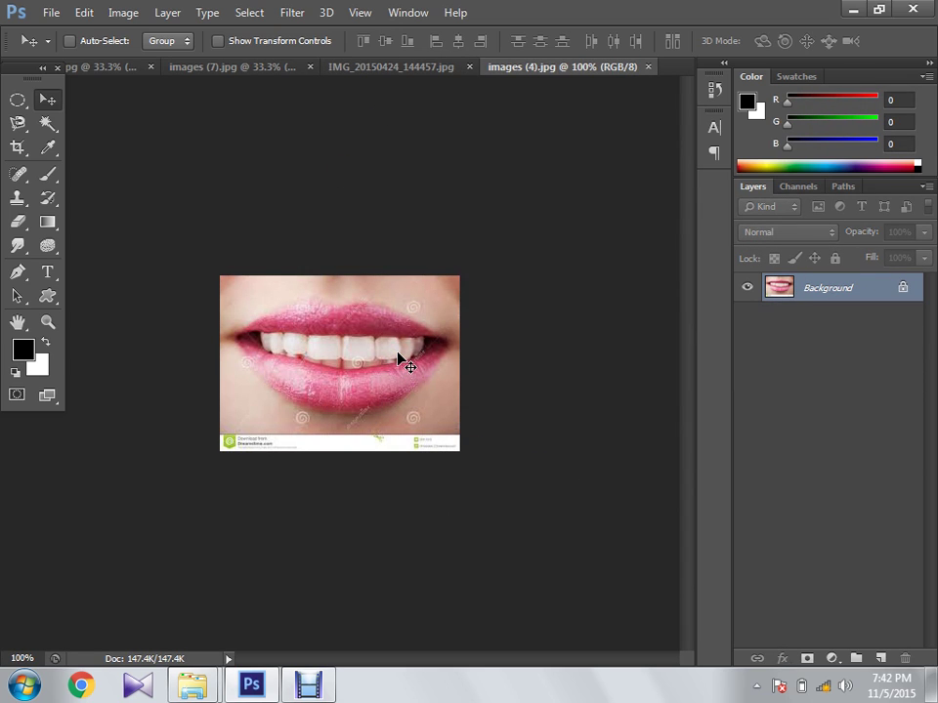
key("ctrl+a")
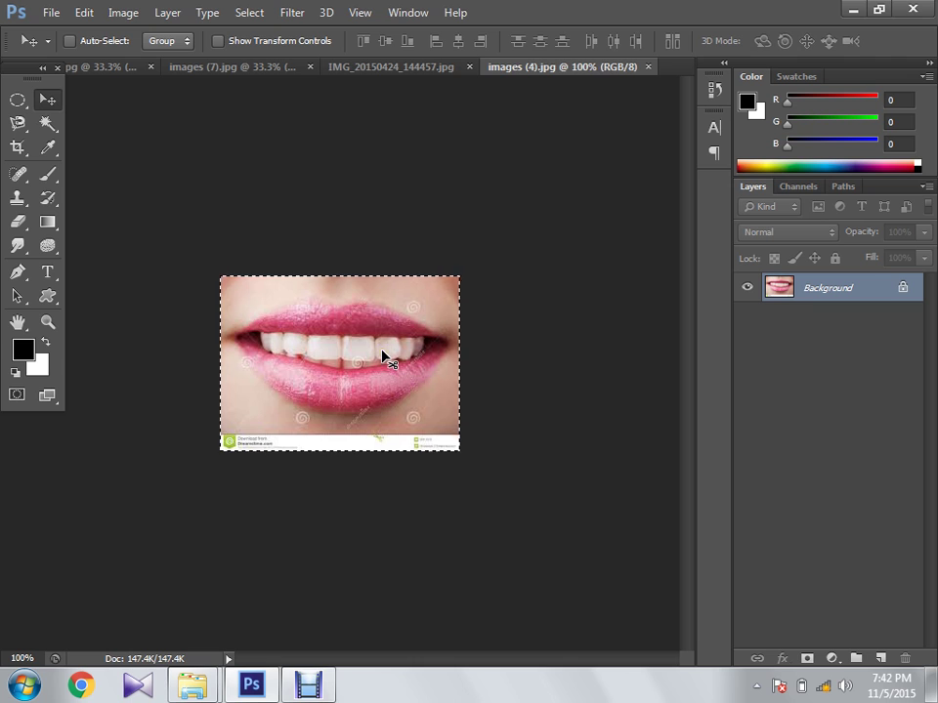
mouse_move(384, 356)
left_mouse_down()
mouse_move(491, 78)
mouse_move(451, 68)
mouse_move(448, 333)
mouse_move(376, 350)
left_mouse_up()
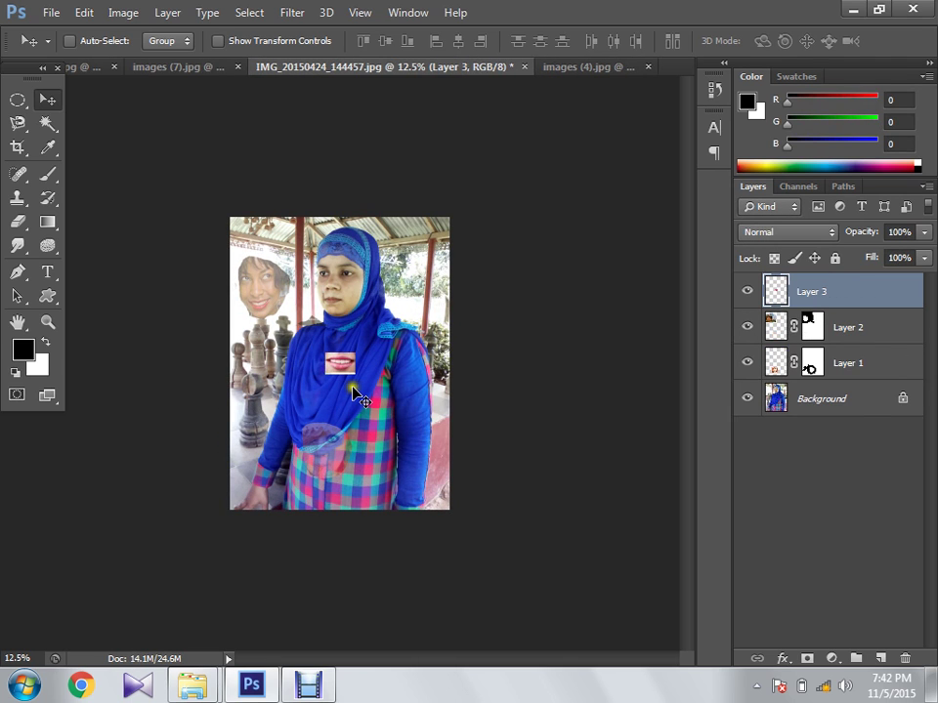
Scale the lips picture to 167.18% width and 166.67% height, and move it over the woman's upper arm beside the headscarf
key("ctrl+t")
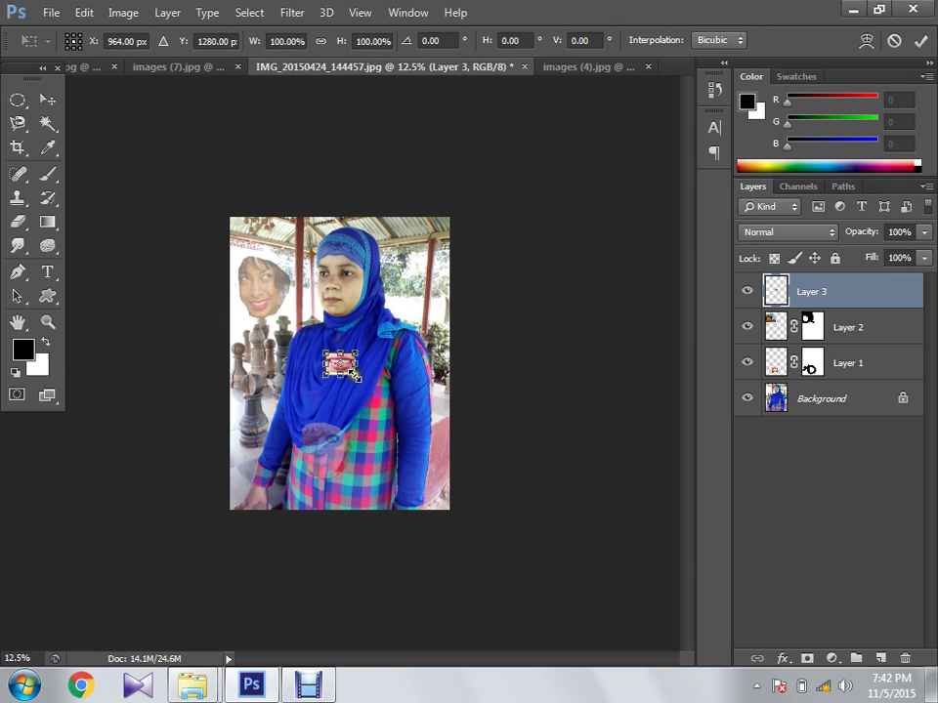
mouse_move(355, 374)
left_mouse_down()
mouse_move(406, 422)
mouse_move(392, 400)
mouse_move(373, 400)
mouse_move(381, 391)
mouse_move(352, 312)
mouse_move(364, 390)
left_mouse_up()
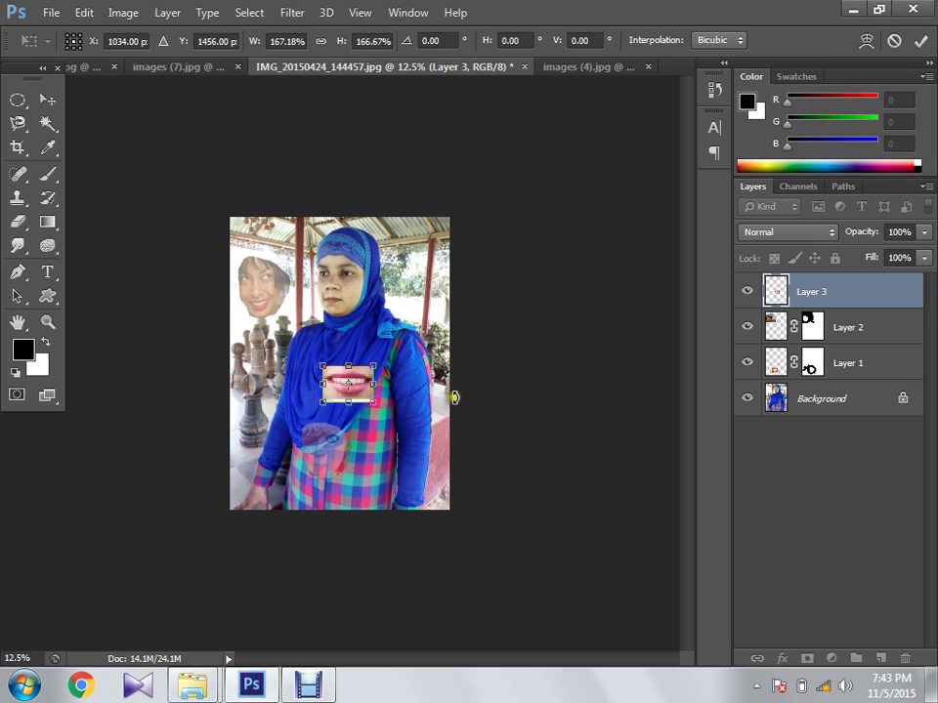
key("Return")
left_click_drag(347, 390, 388, 410)
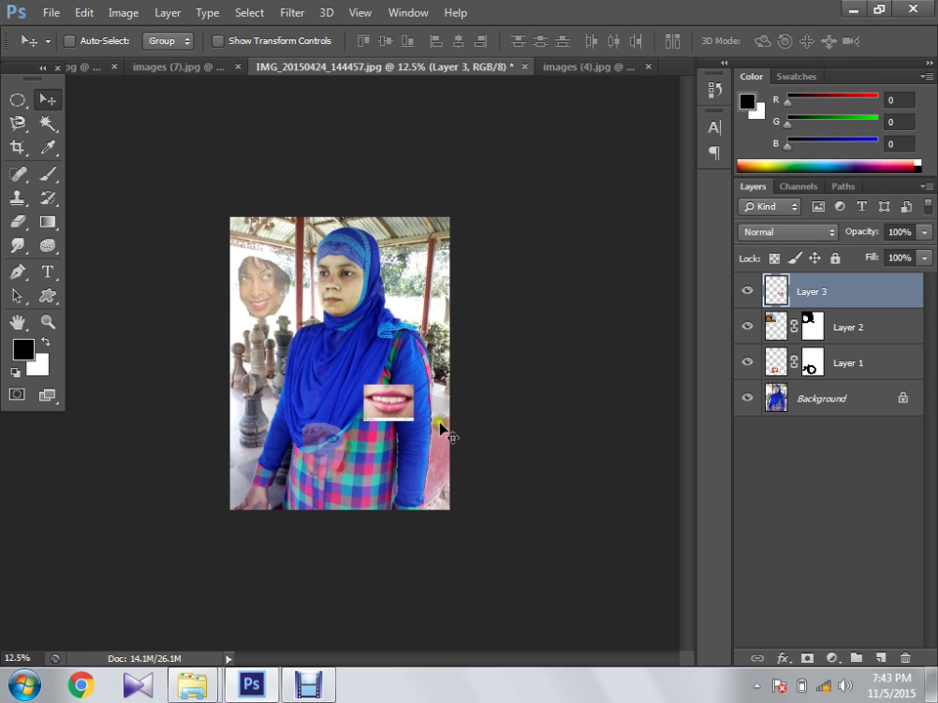
left_click(304, 687)
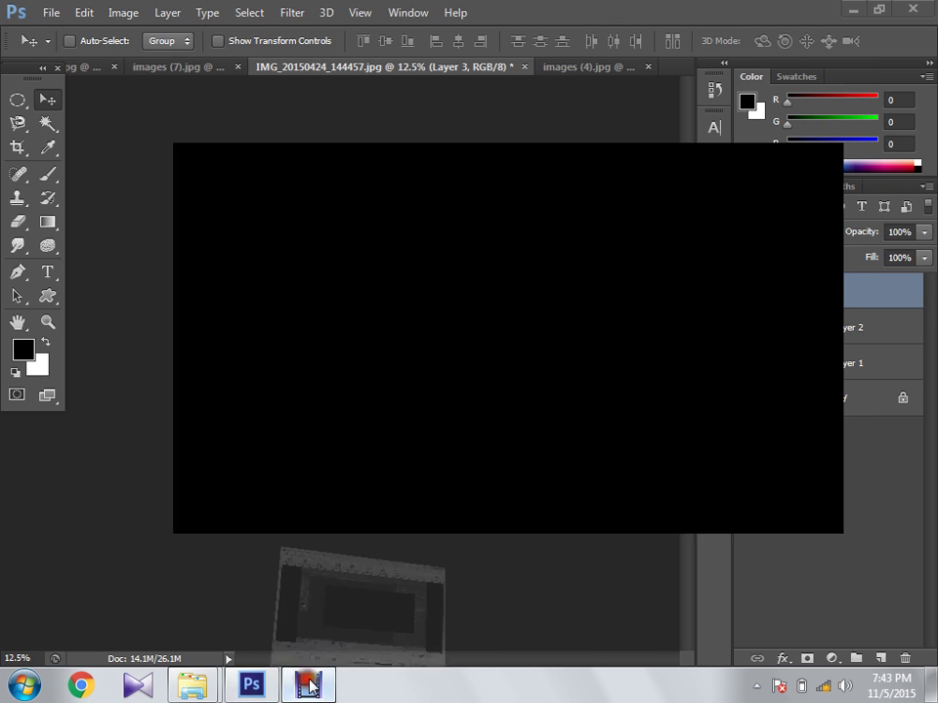
left_click(328, 605)
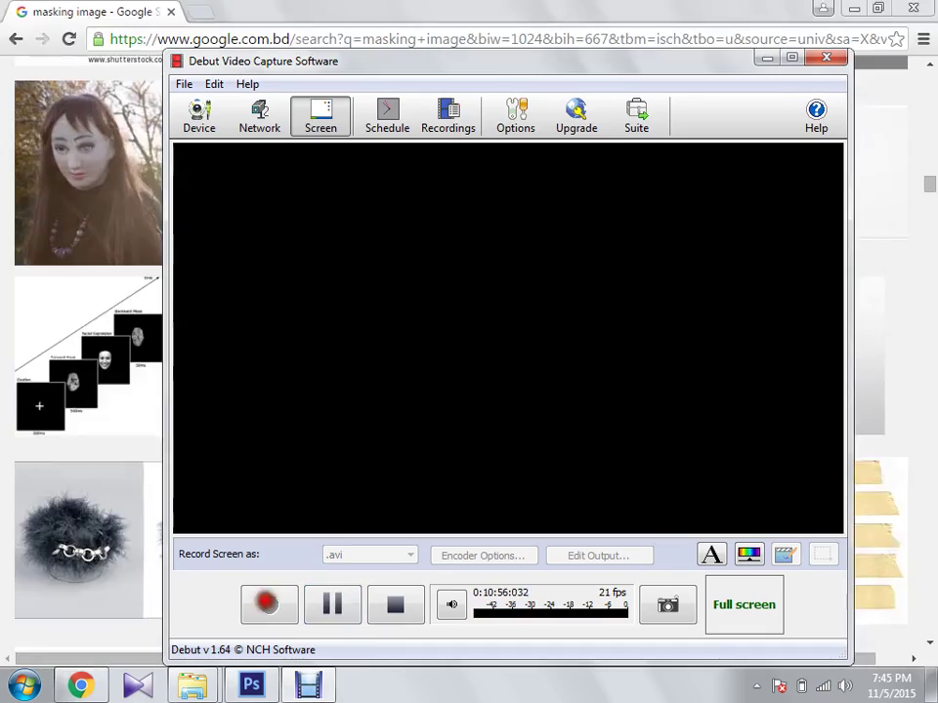
left_click(768, 61)
Examine the Google Images results for "masking image" in Chrome, looking at before-and-after examples of masked hair, people and products
scroll(304, 320, "up", 8)
scroll(168, 58, "up", 10)
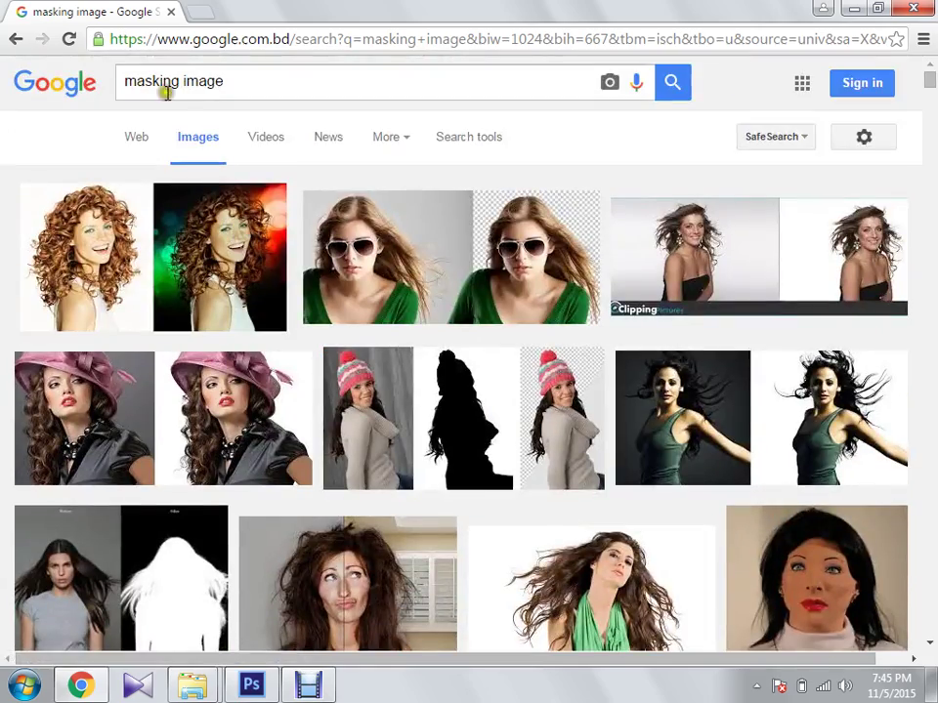
scroll(372, 385, "down", 20)
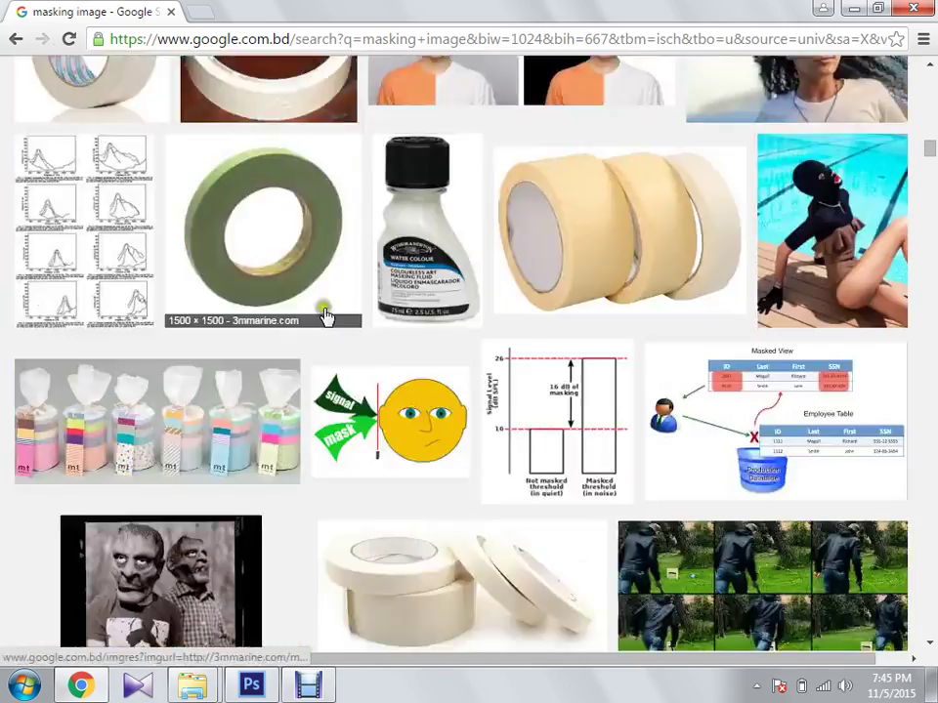
scroll(311, 317, "down", 1)
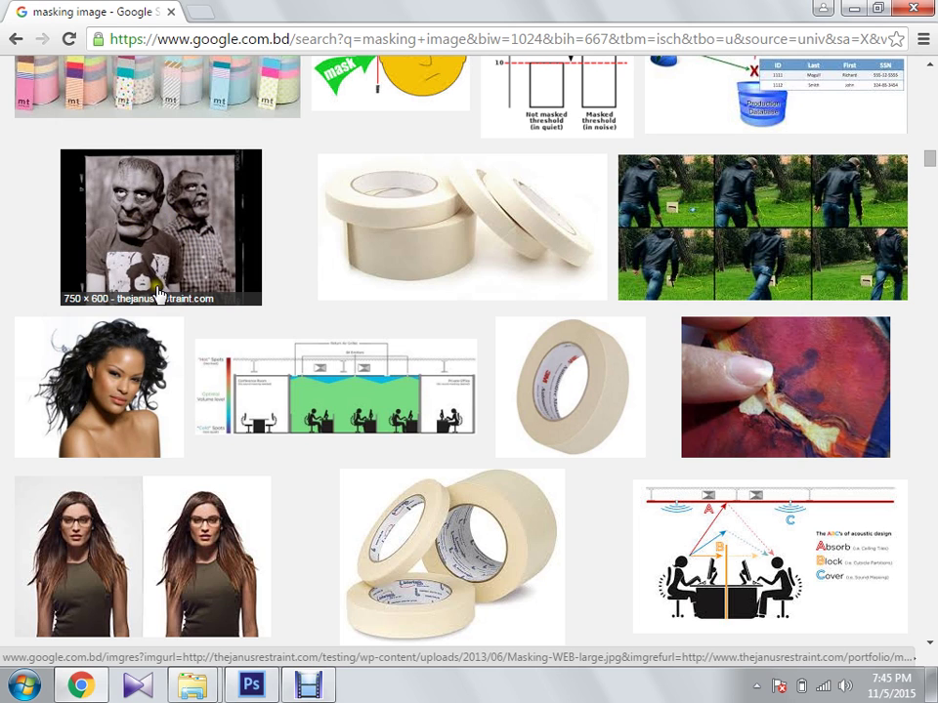
scroll(158, 293, "down", 3)
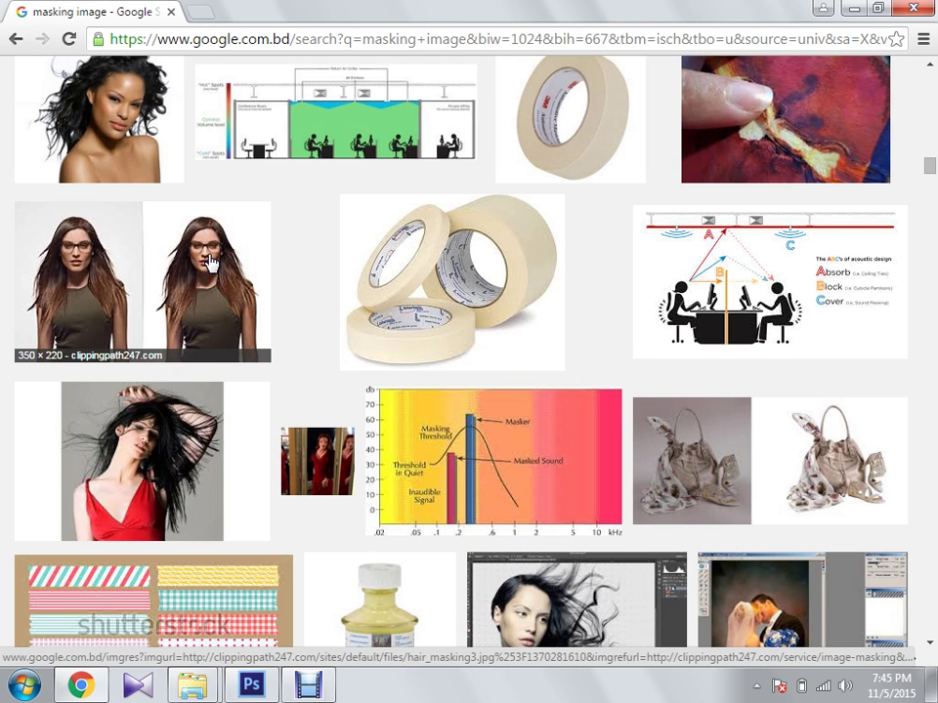
scroll(203, 276, "down", 3)
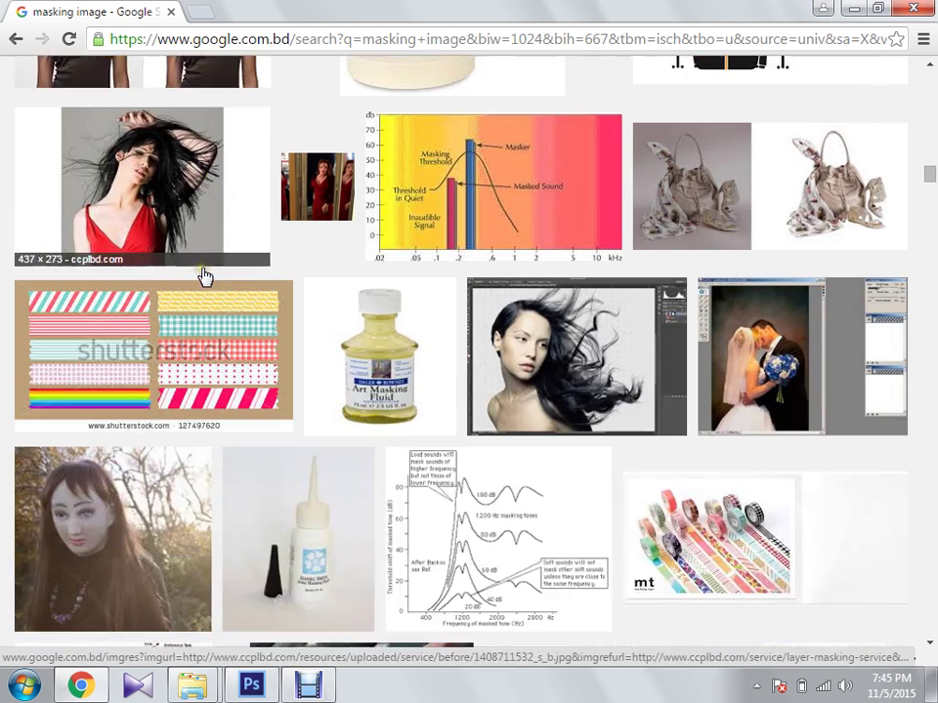
scroll(203, 275, "down", 1)
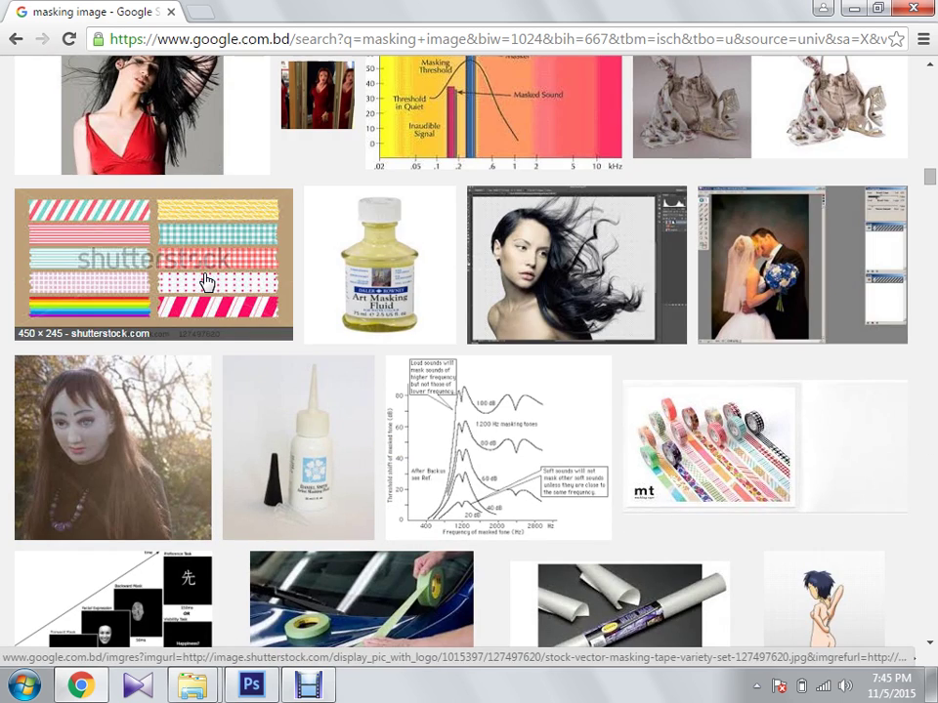
scroll(205, 282, "down", 2)
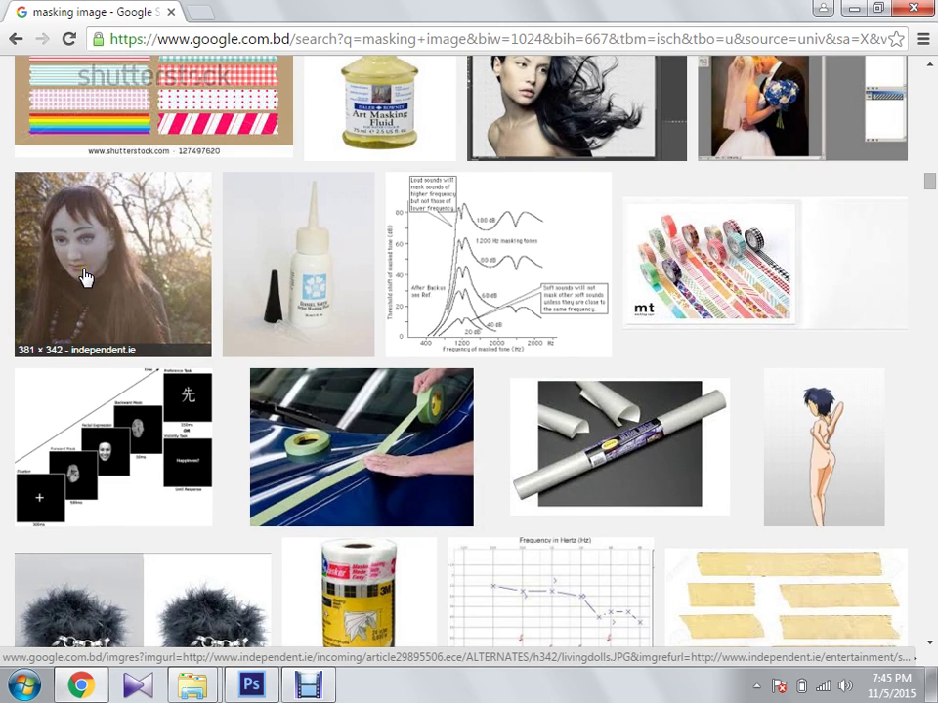
scroll(83, 278, "down", 3)
scroll(83, 278, "down", 4)
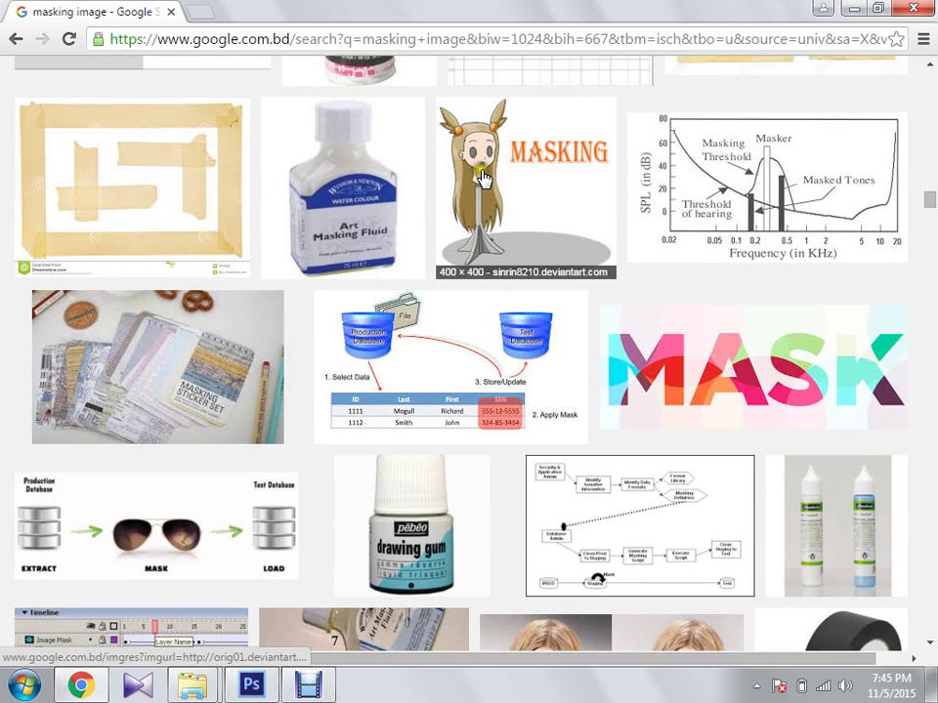
scroll(374, 284, "down", 3)
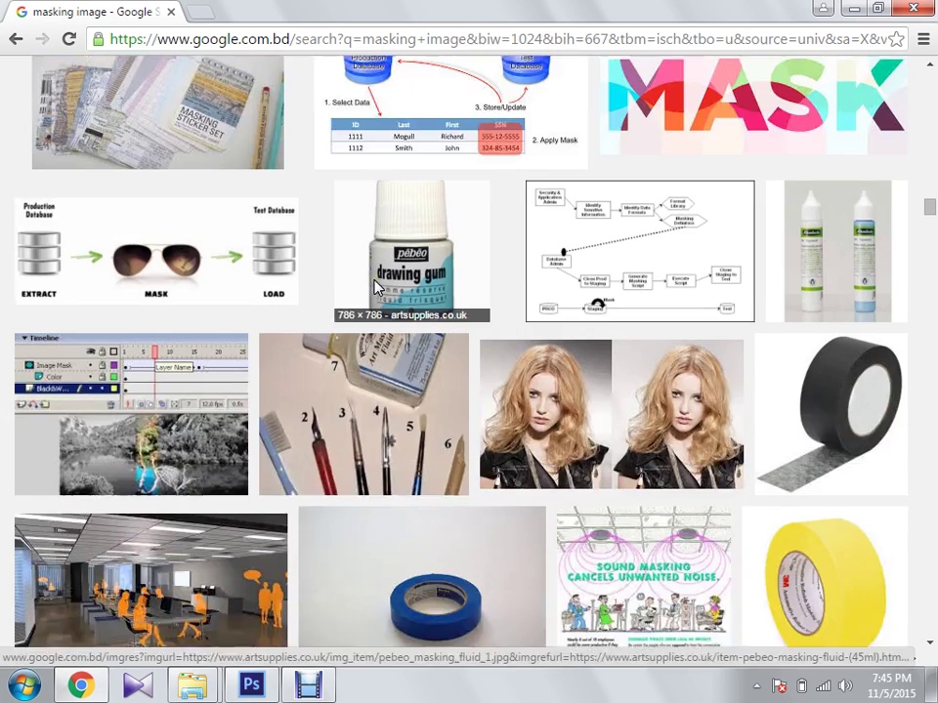
scroll(374, 284, "down", 2)
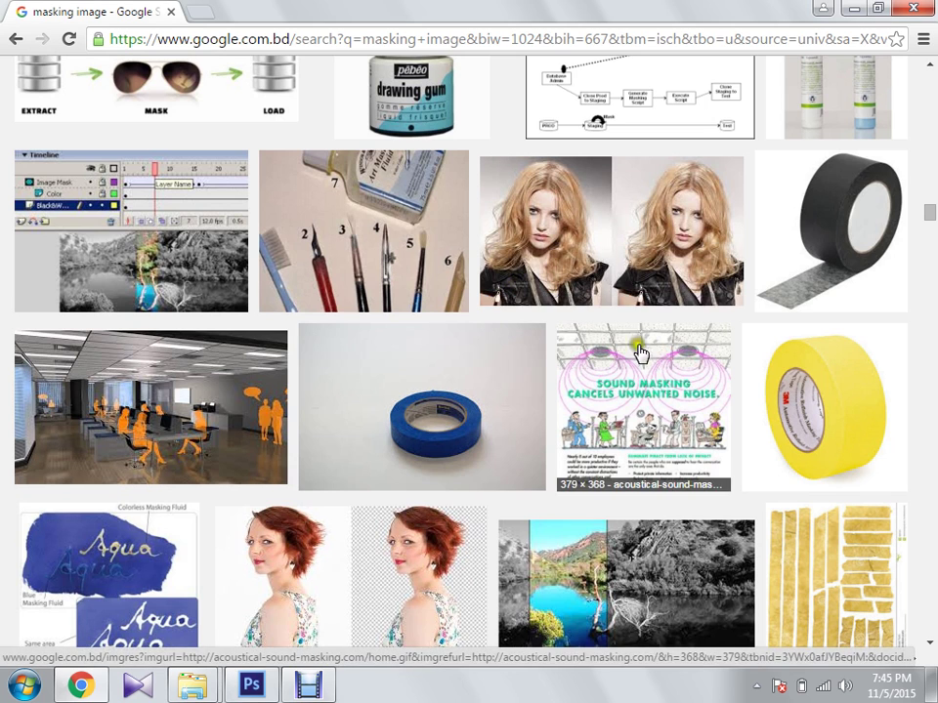
scroll(485, 421, "down", 3)
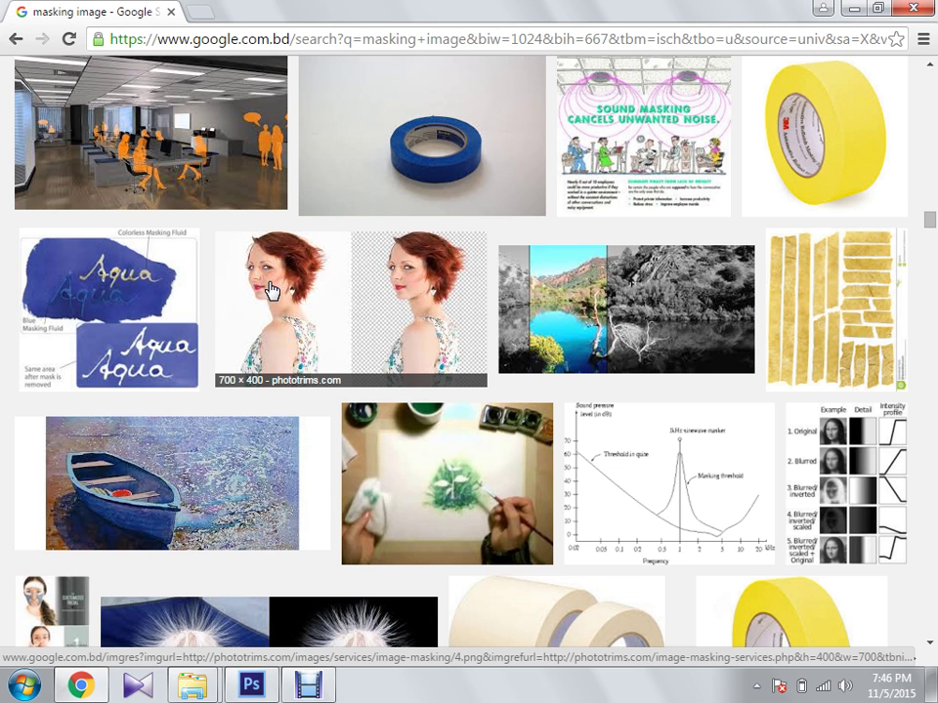
scroll(376, 416, "down", 3)
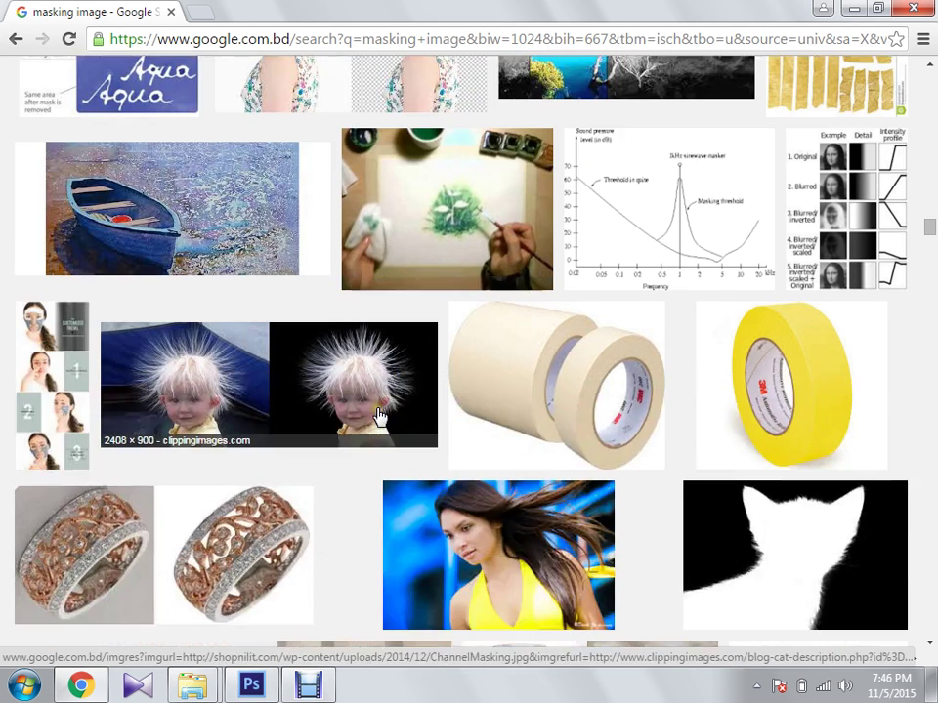
scroll(379, 416, "down", 2)
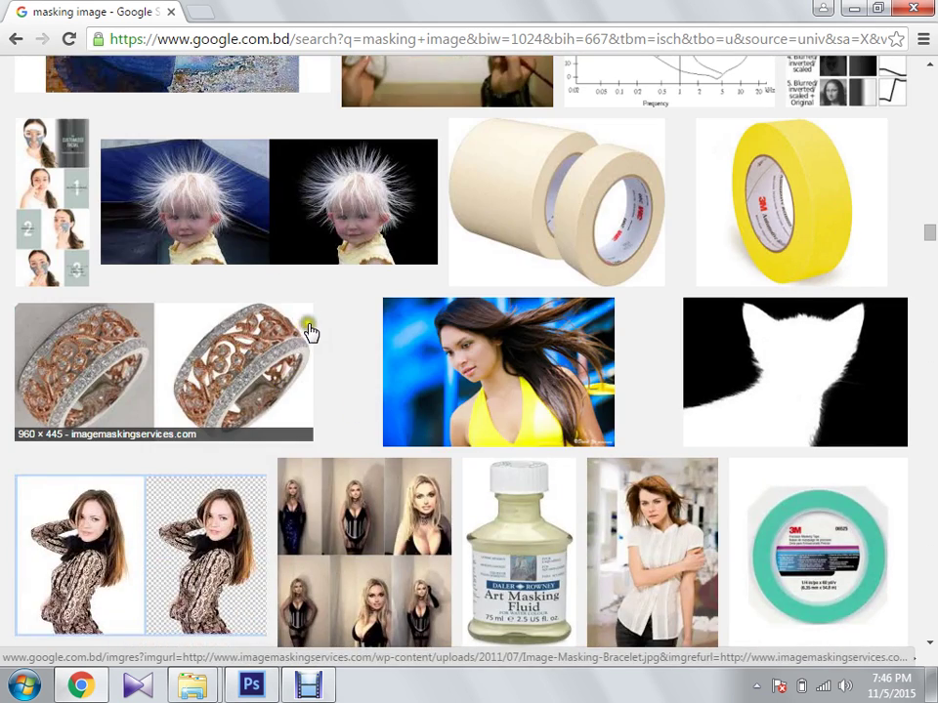
scroll(309, 332, "down", 11)
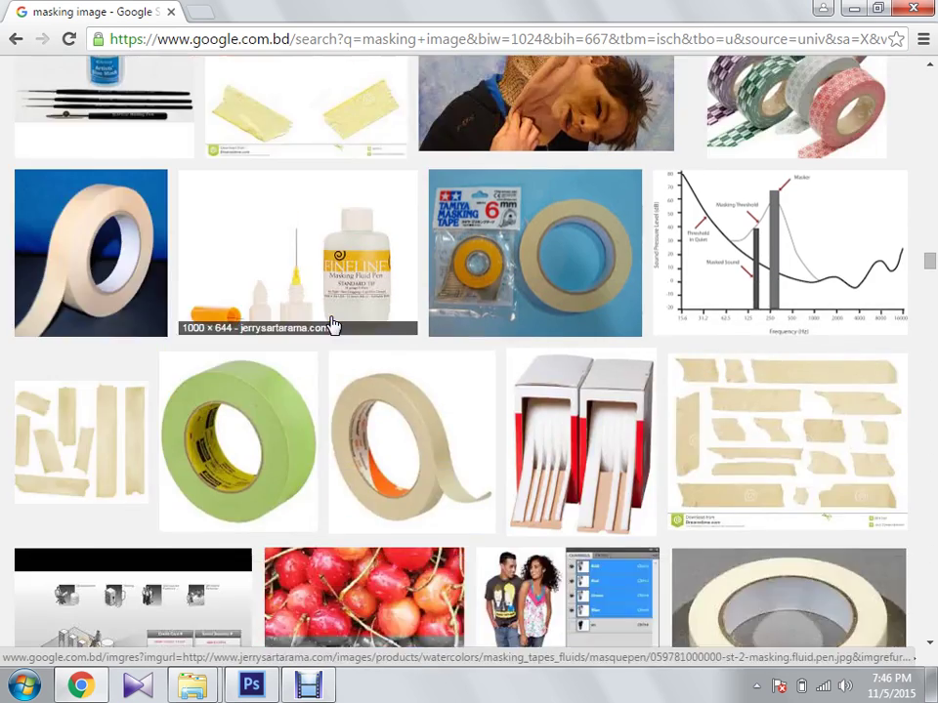
scroll(332, 325, "up", 2)
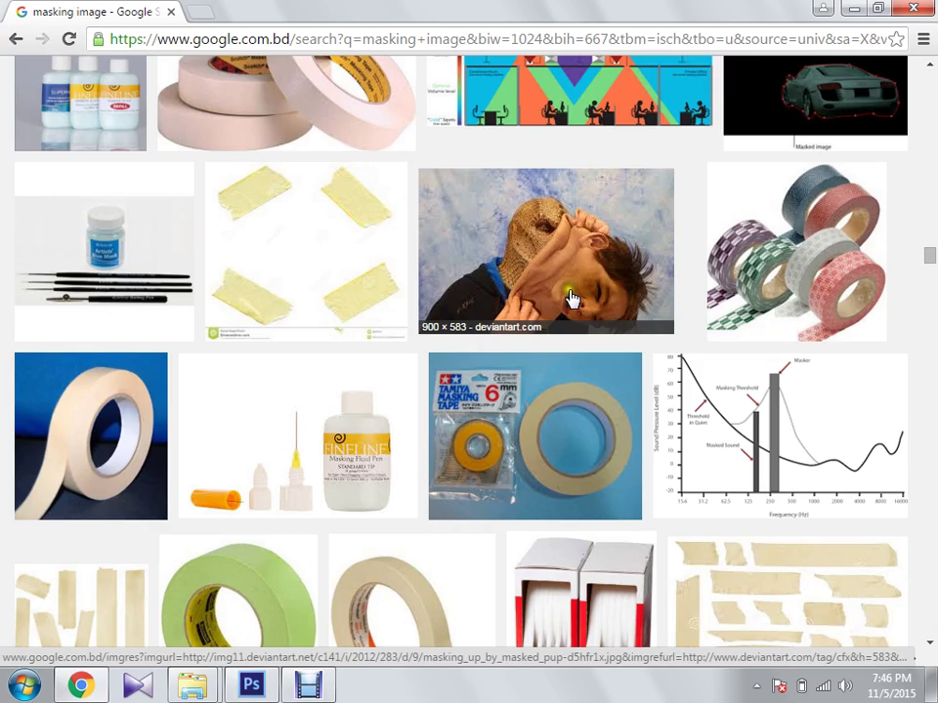
scroll(469, 418, "down", 10)
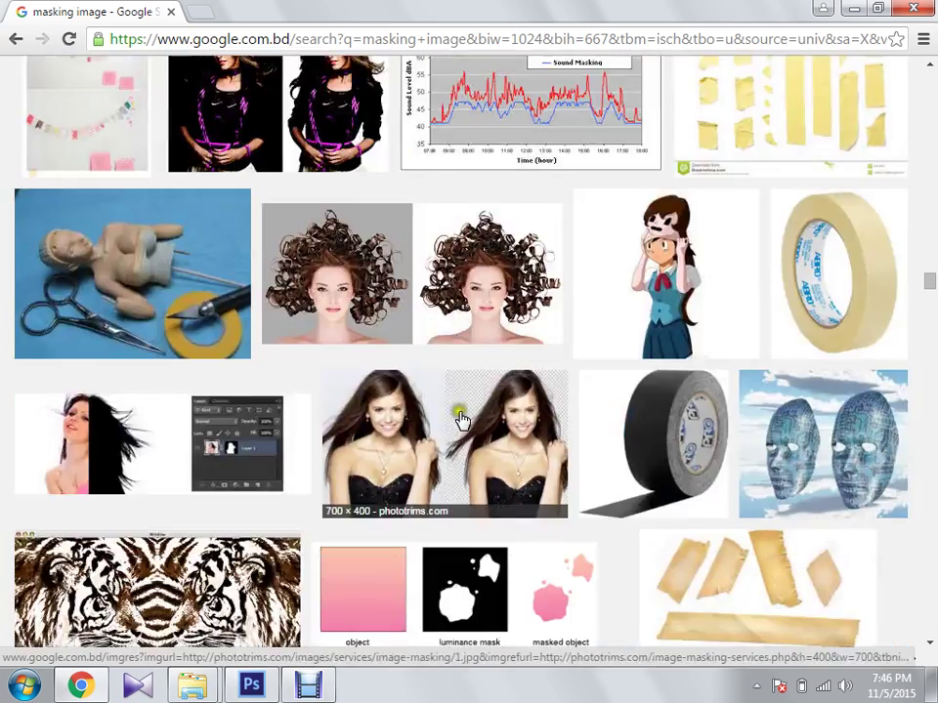
scroll(460, 420, "down", 8)
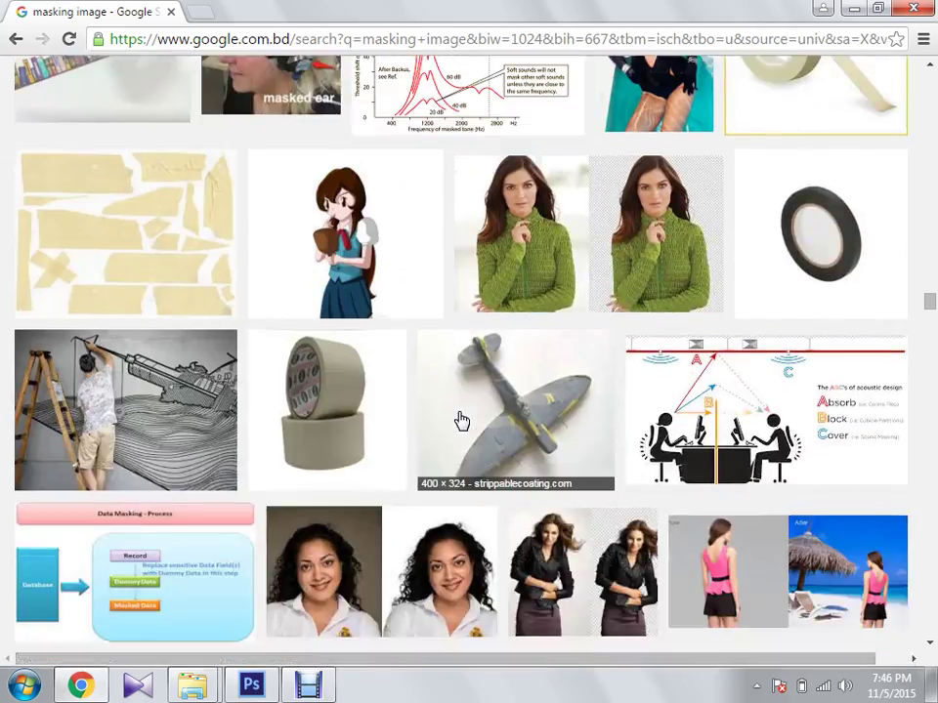
scroll(460, 420, "down", 6)
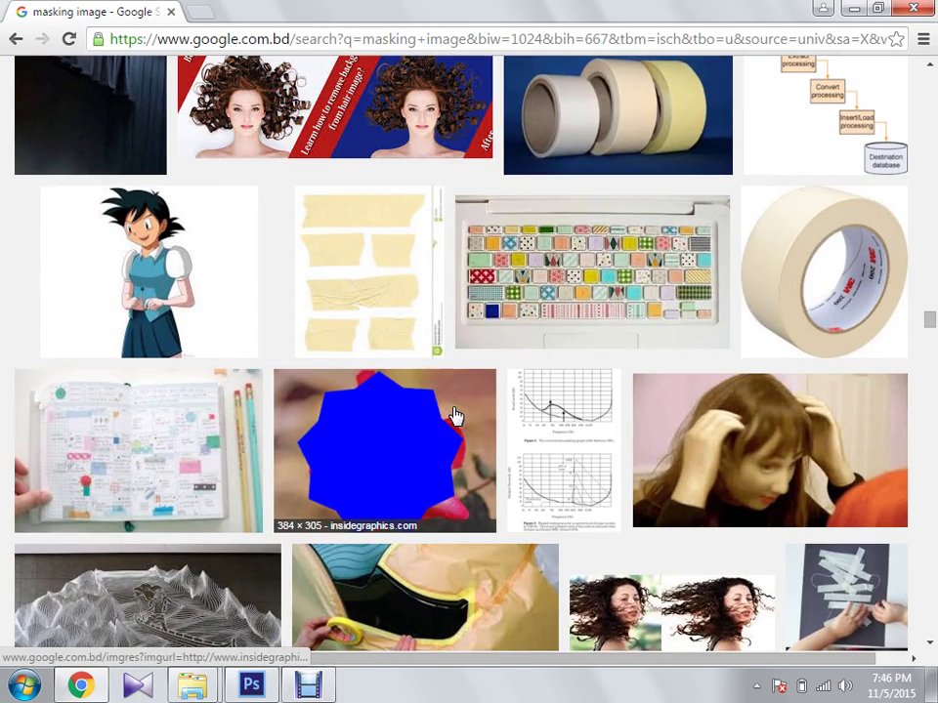
scroll(455, 416, "down", 3)
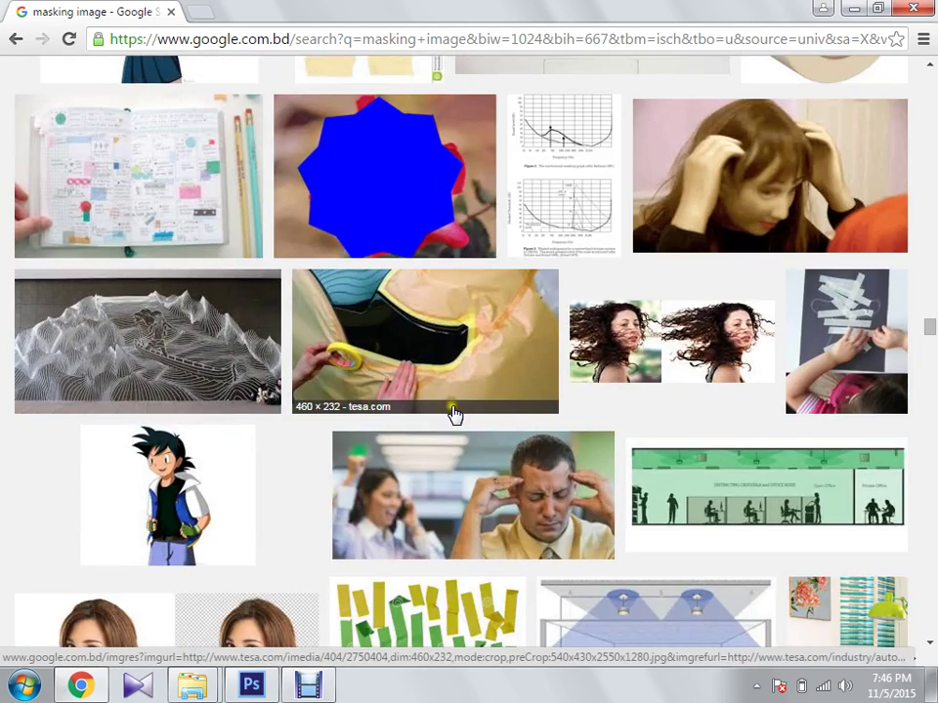
scroll(455, 416, "down", 2)
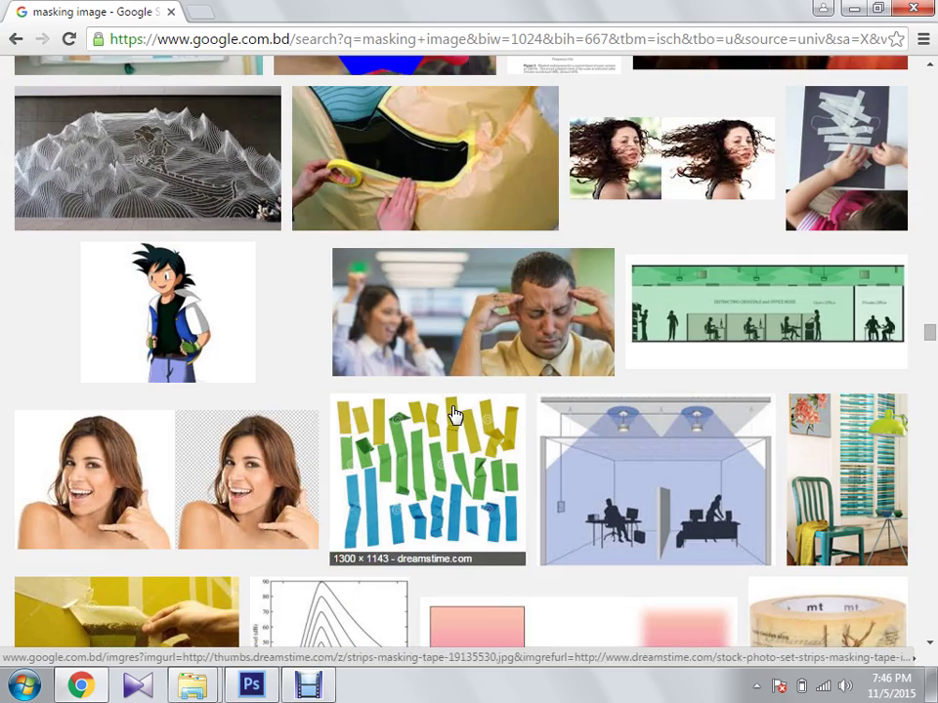
scroll(455, 416, "down", 8)
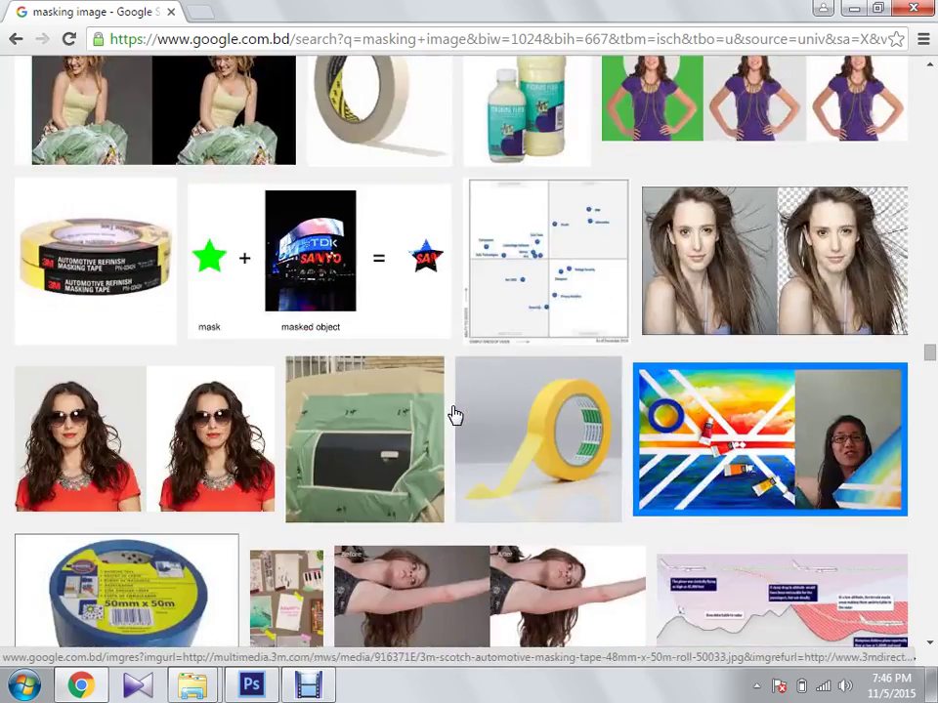
scroll(455, 416, "down", 6)
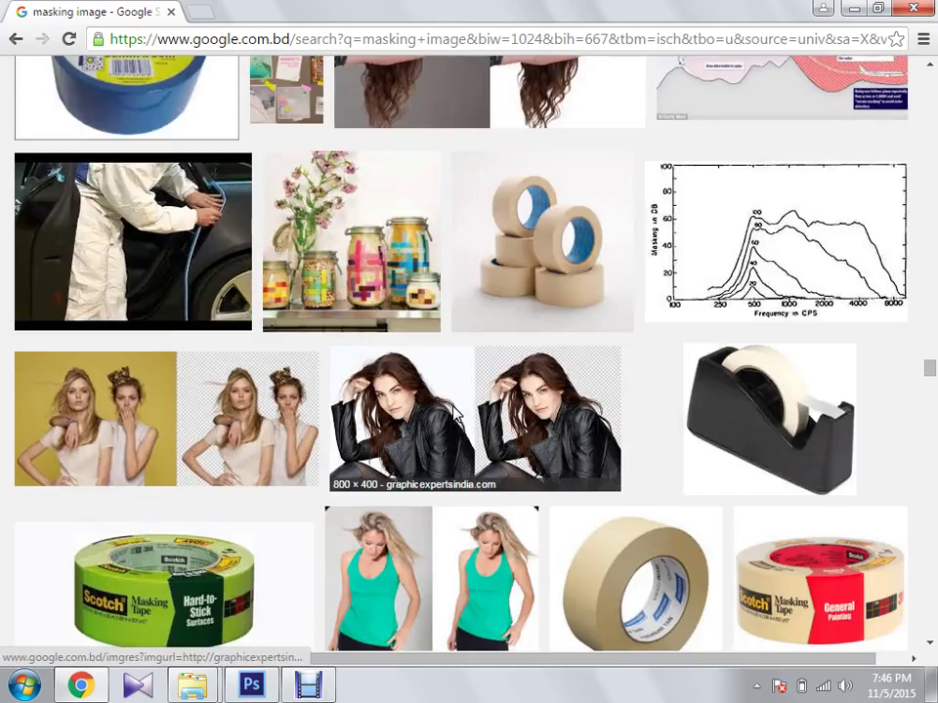
Examine further Google Images results for "masking image", looking for before-and-after examples of cut-out hair, people and blended pictures
scroll(455, 416, "down", 3)
scroll(455, 414, "down", 10)
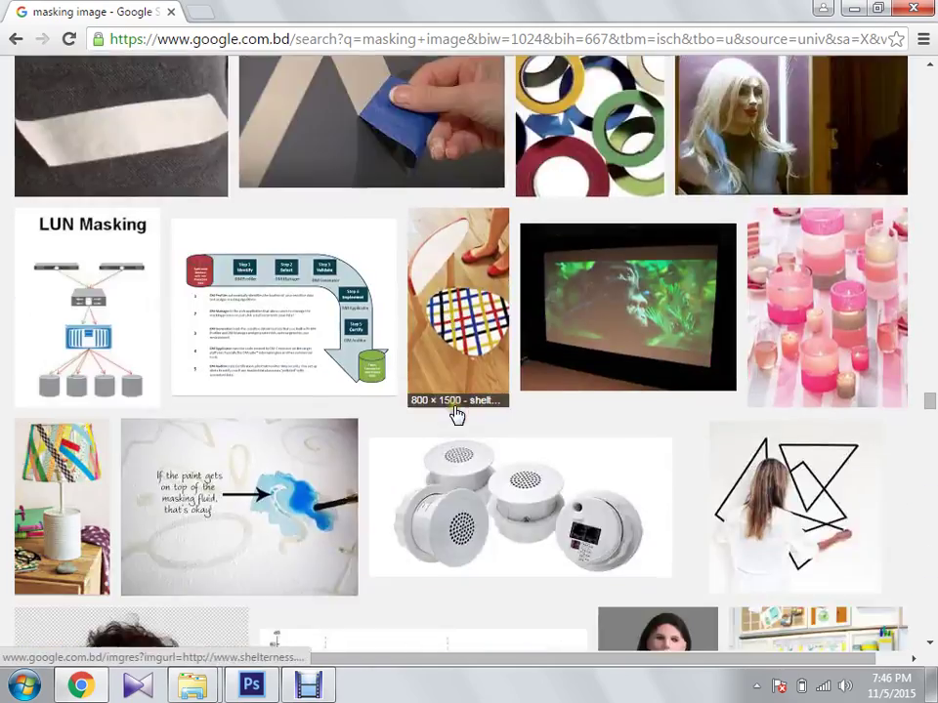
scroll(455, 416, "down", 10)
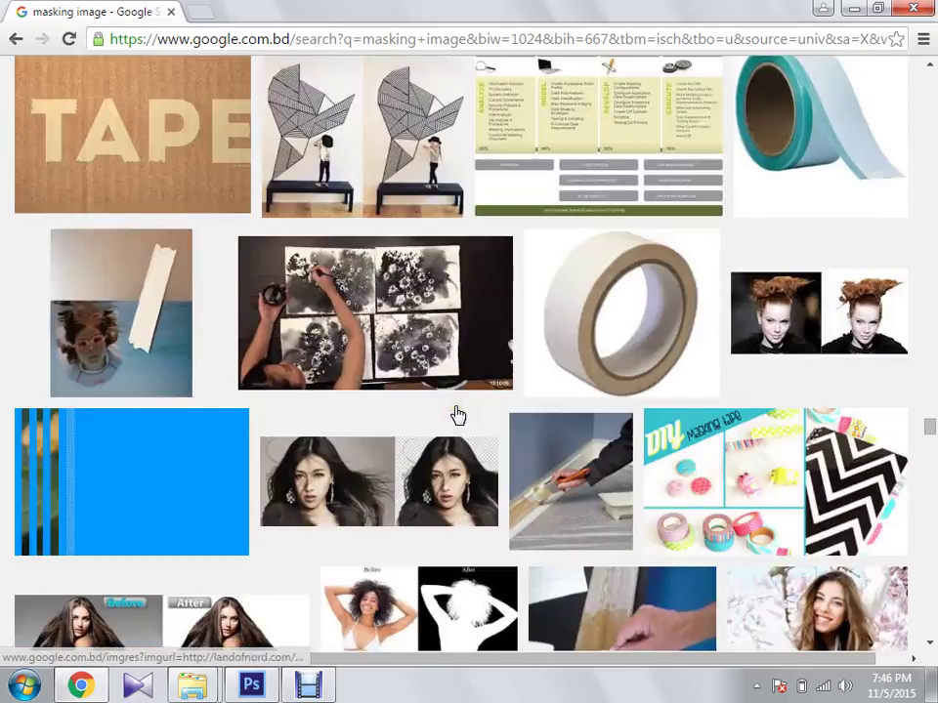
scroll(455, 416, "down", 2)
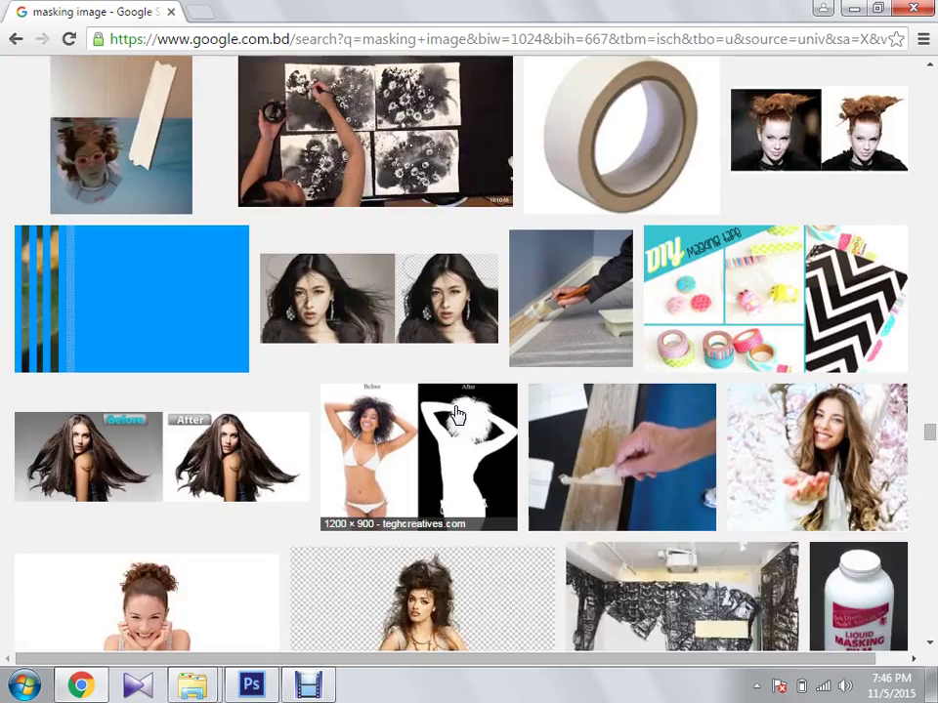
scroll(455, 416, "down", 7)
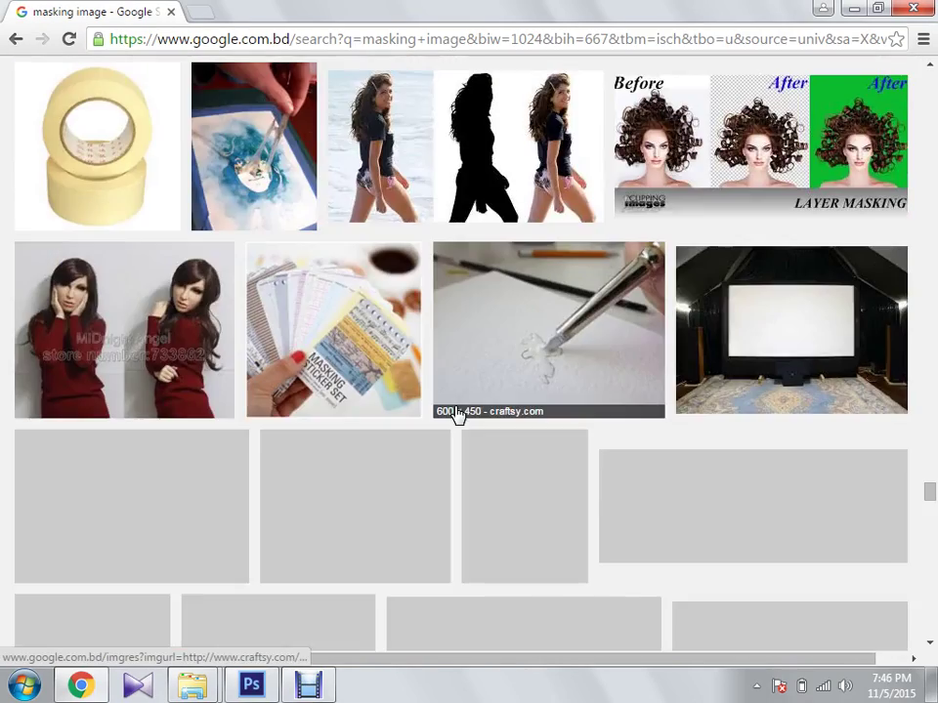
scroll(458, 416, "down", 4)
scroll(455, 416, "down", 2)
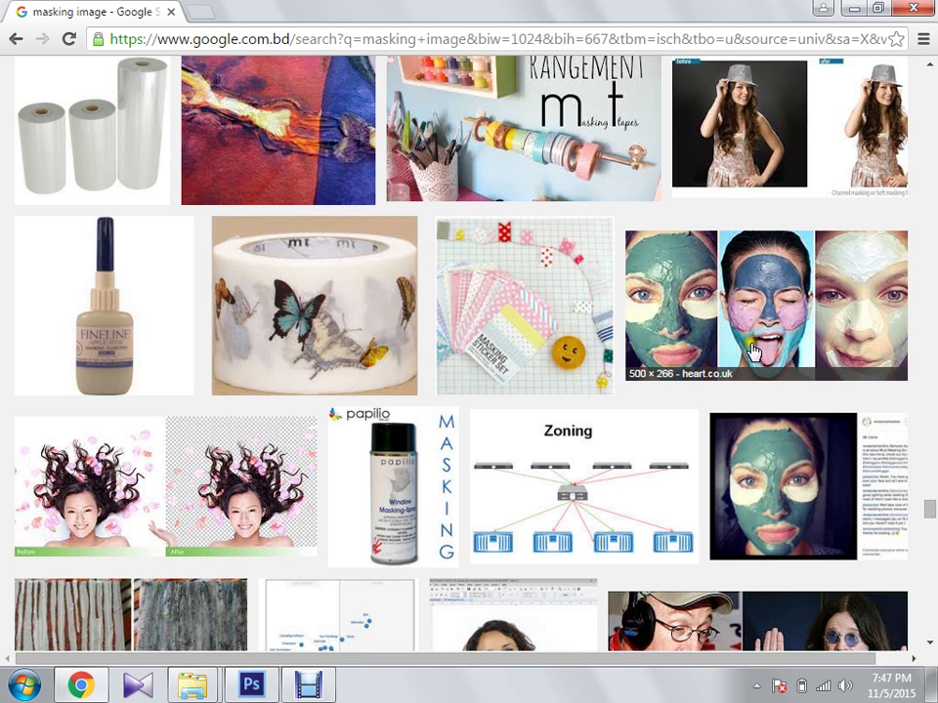
scroll(689, 405, "down", 2)
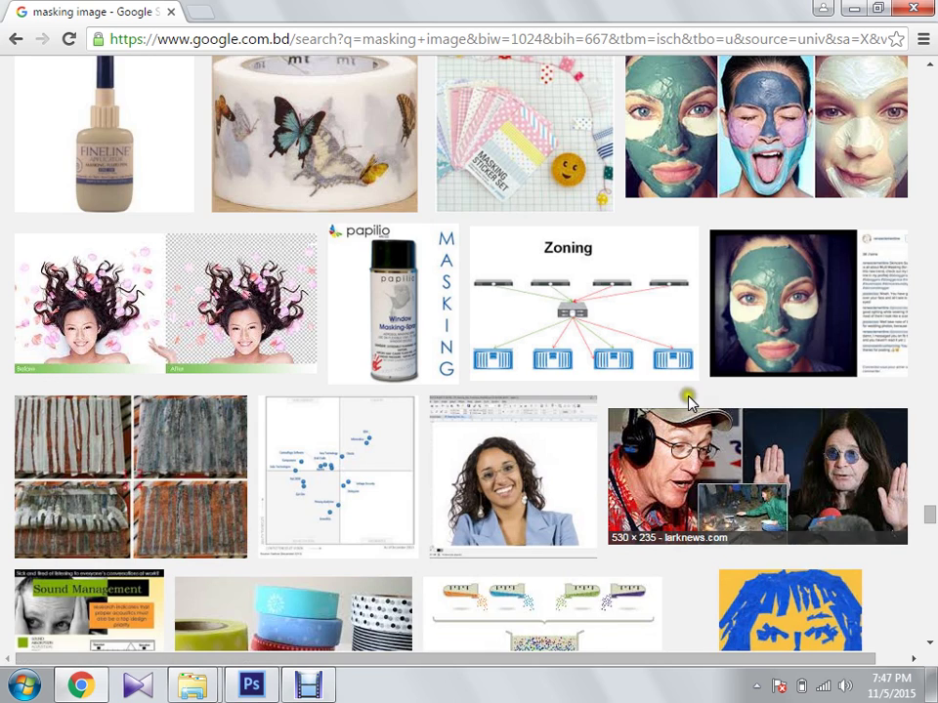
scroll(687, 402, "down", 3)
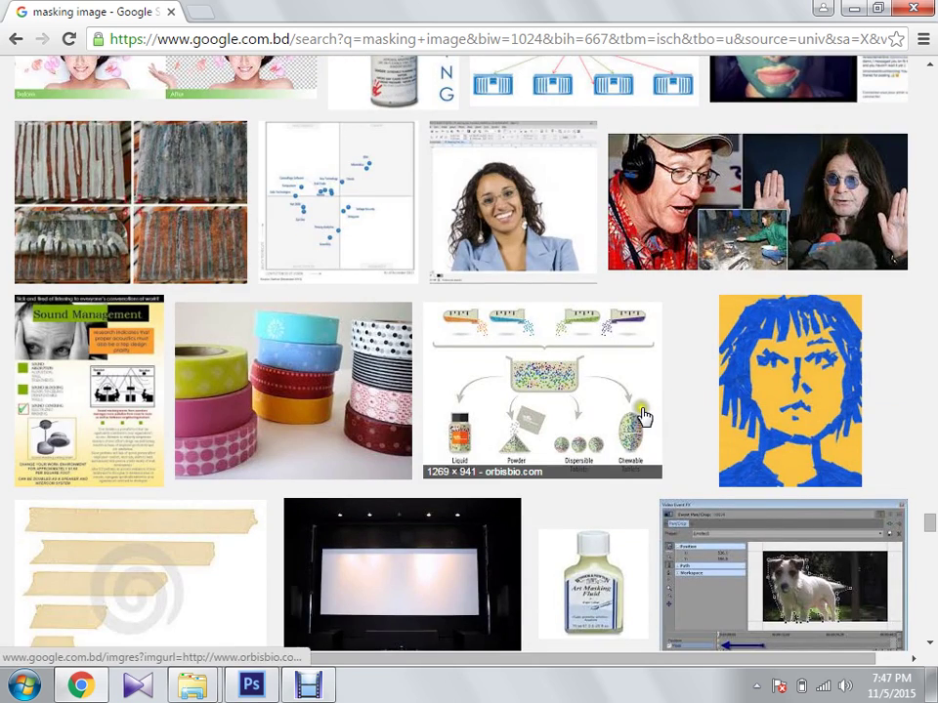
scroll(645, 418, "down", 2)
scroll(644, 418, "down", 2)
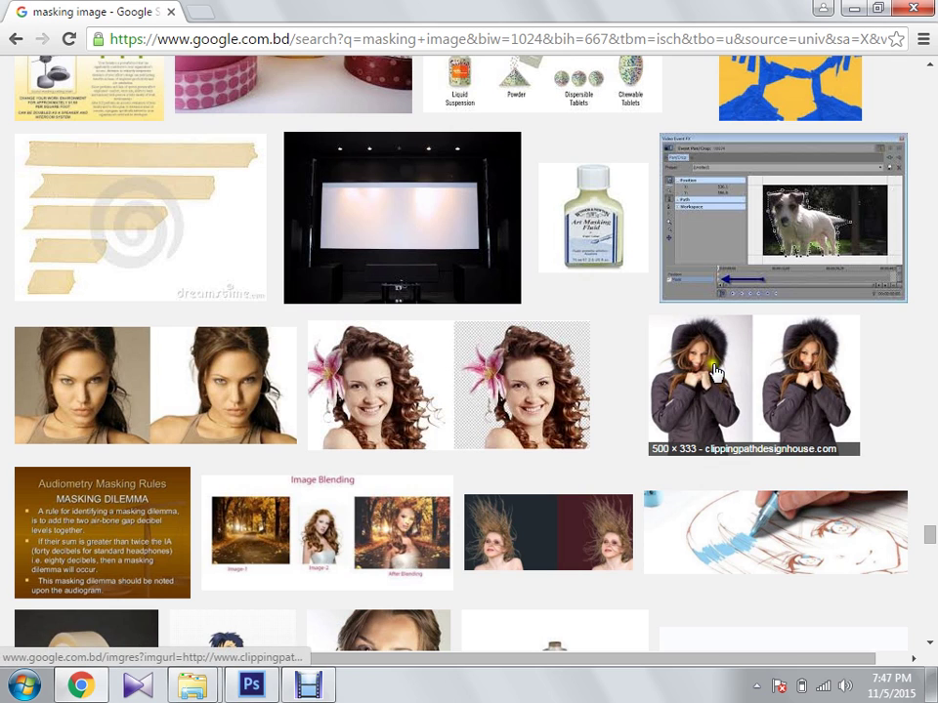
scroll(402, 415, "down", 3)
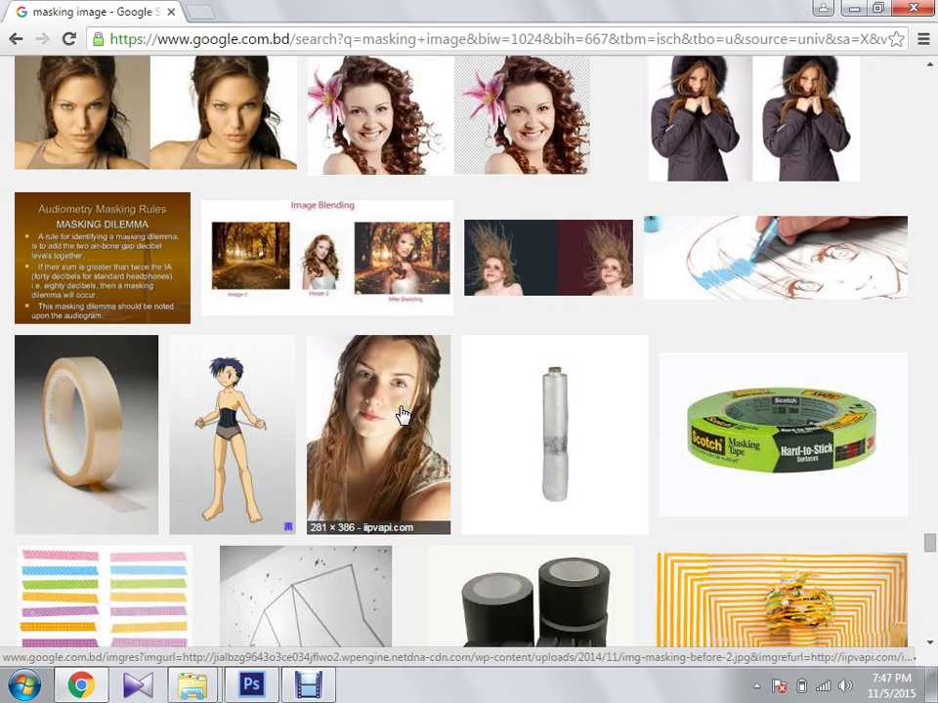
scroll(407, 420, "down", 6)
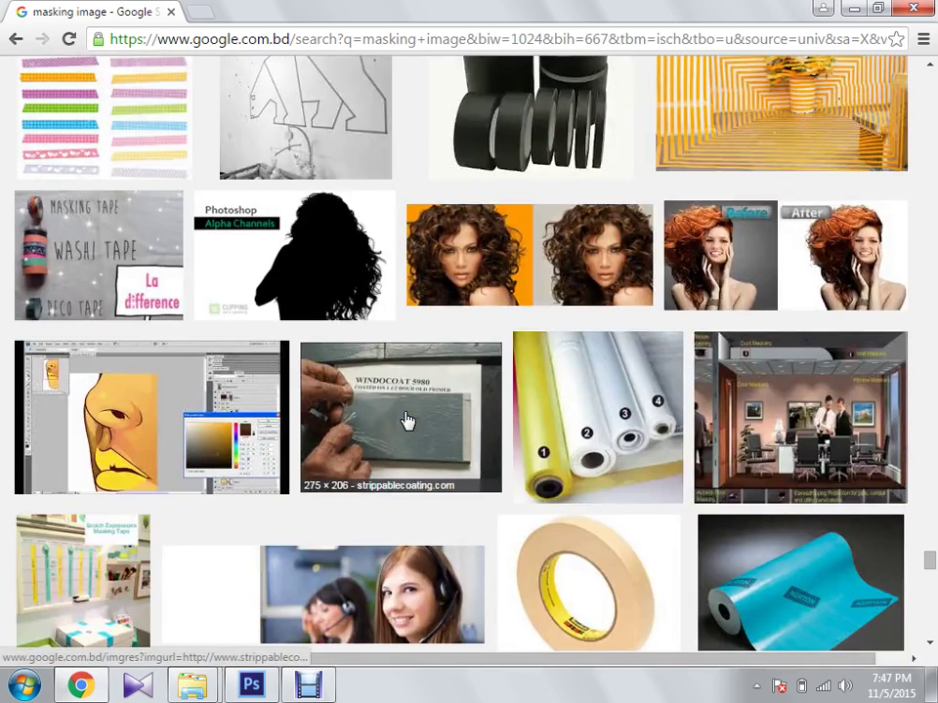
scroll(407, 420, "down", 3)
scroll(407, 420, "down", 12)
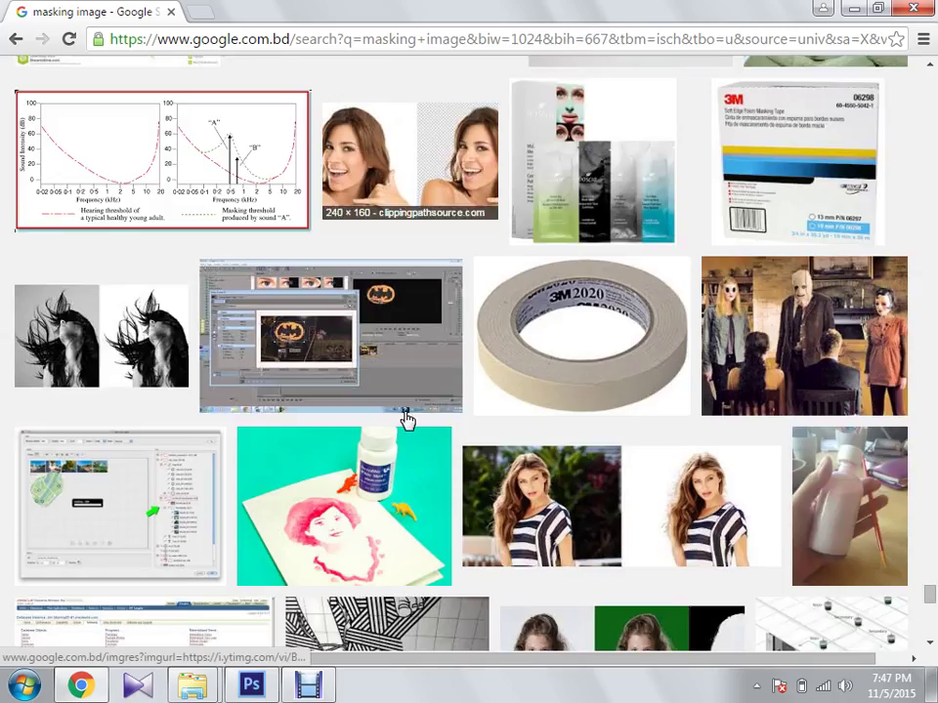
scroll(407, 420, "down", 9)
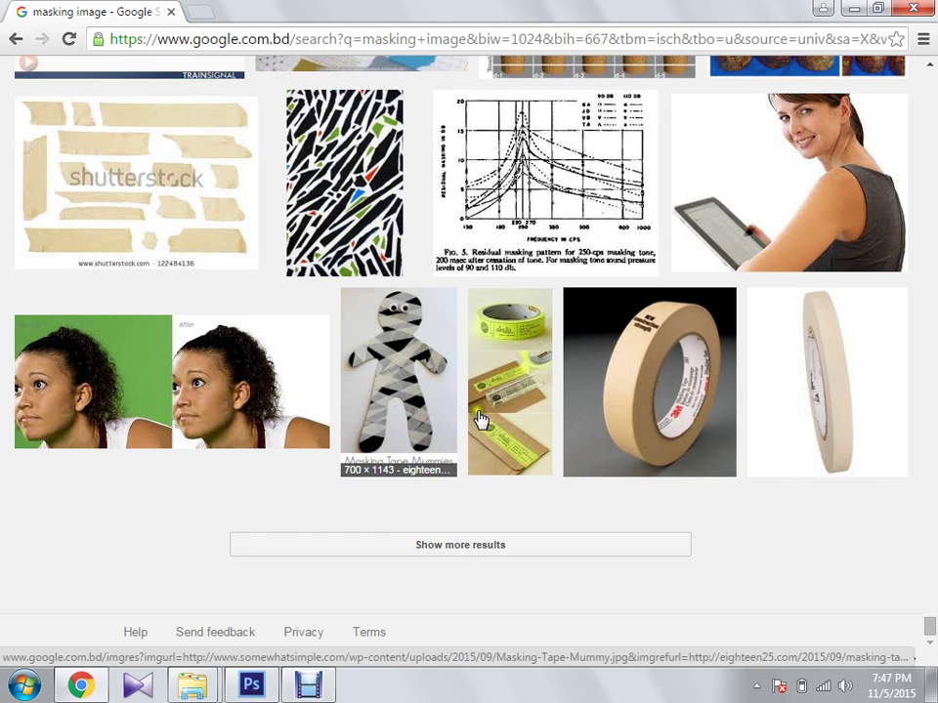
Load more results for "masking image" and examine the additional examples of masked hair, channel masks and replaced backgrounds
left_click(455, 547)
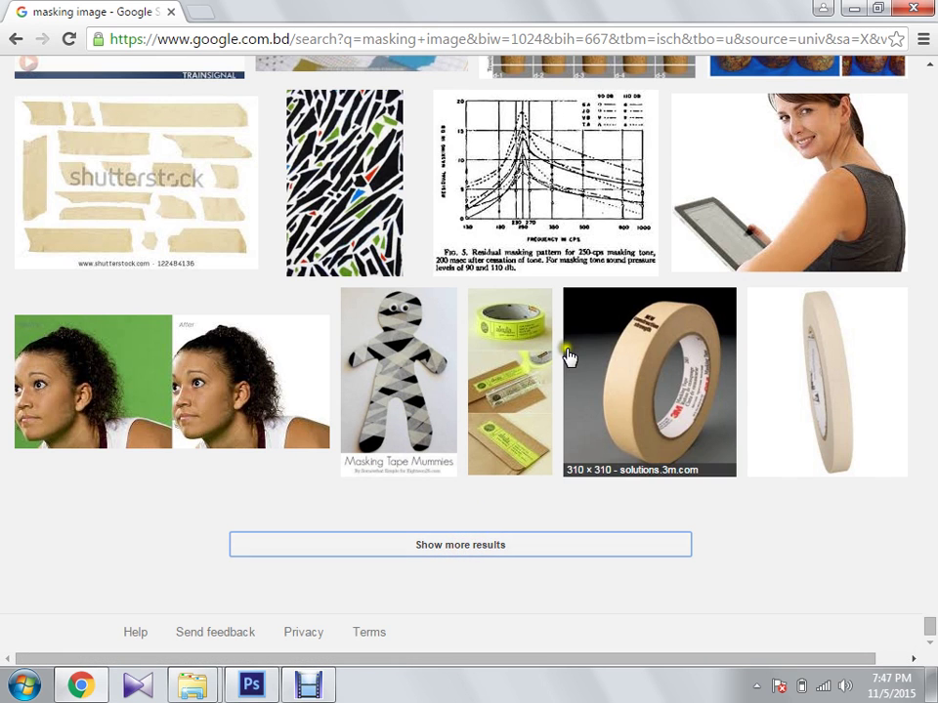
scroll(415, 498, "down", 4)
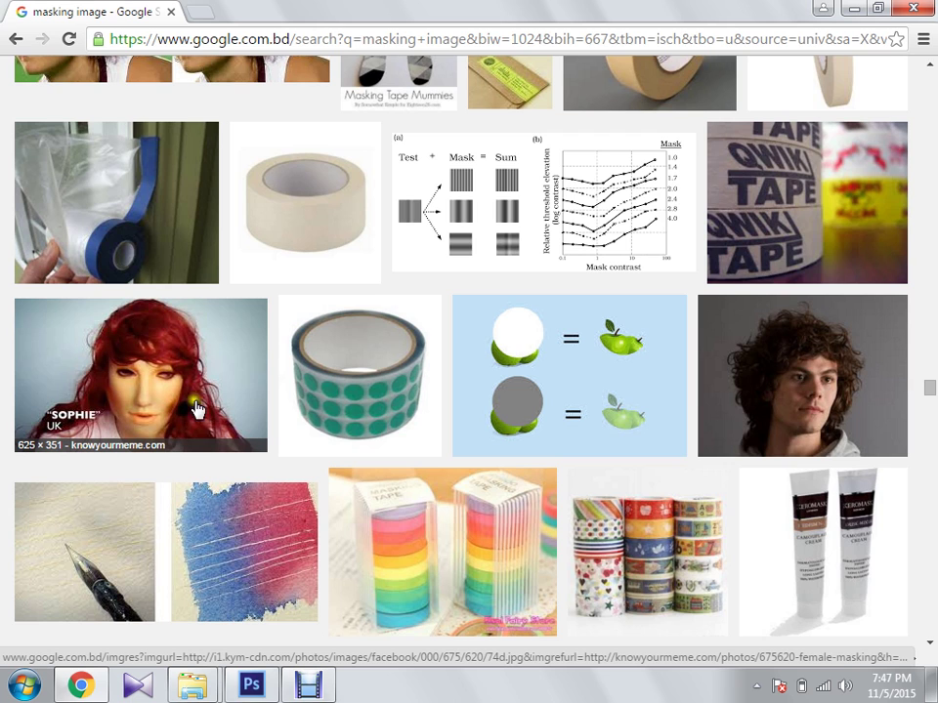
scroll(226, 390, "down", 1)
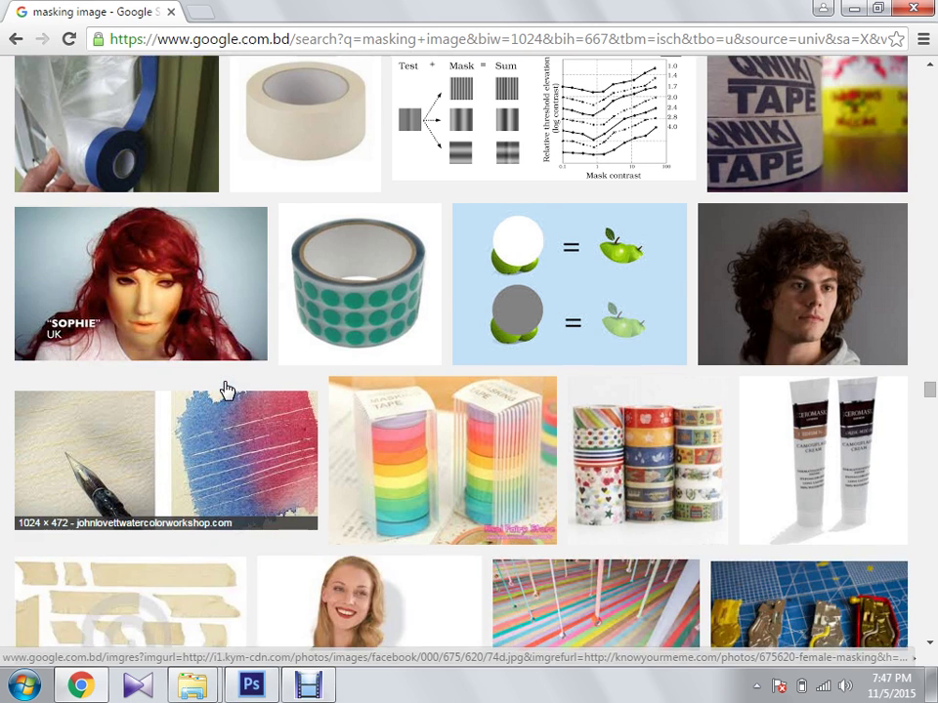
scroll(289, 371, "down", 8)
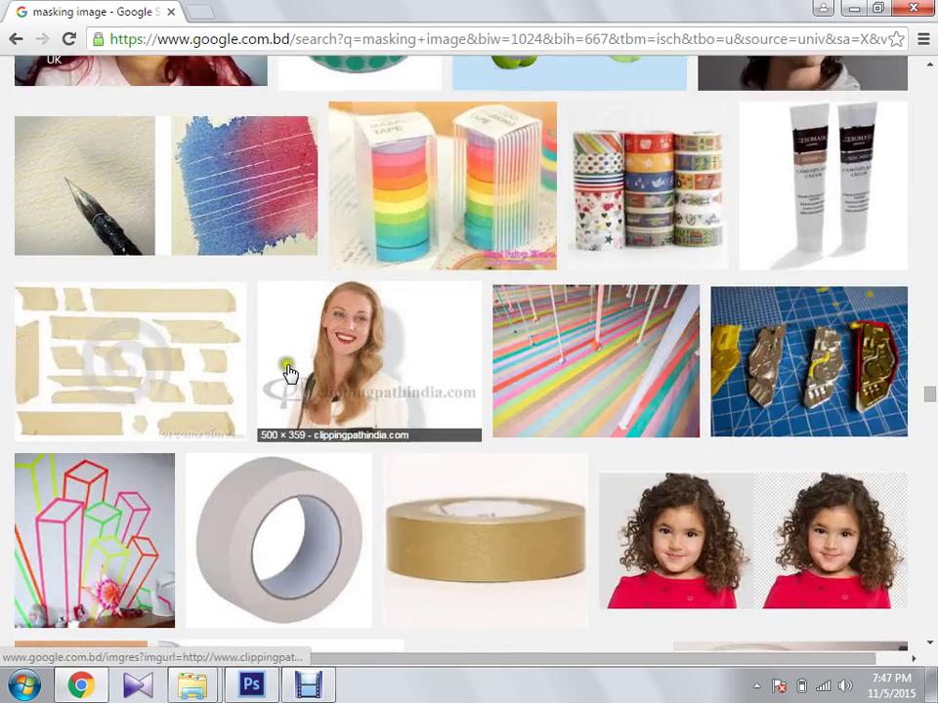
scroll(289, 371, "up", 1)
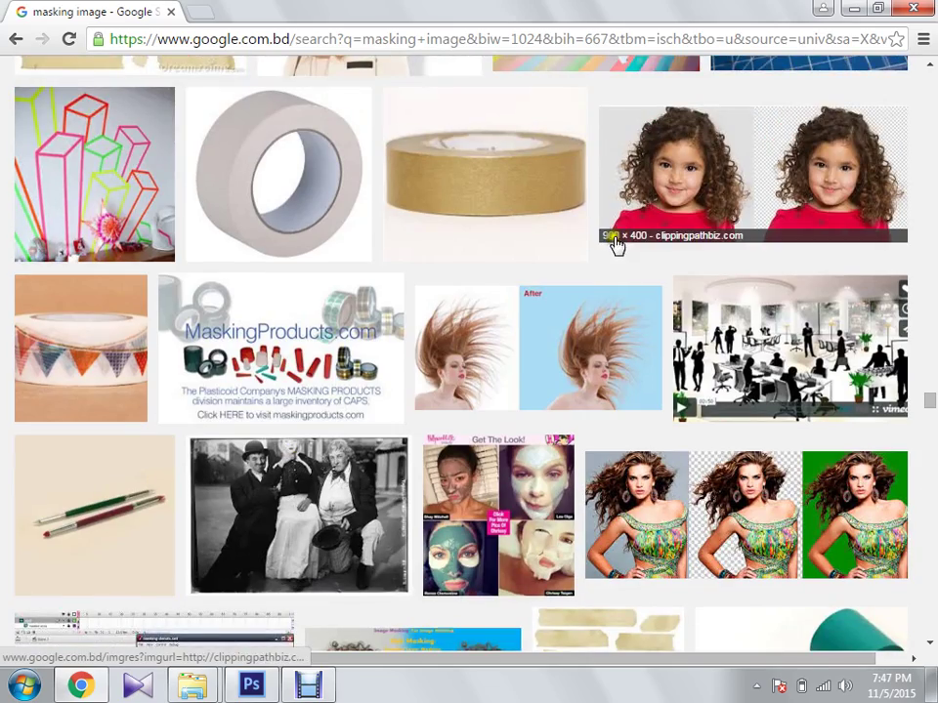
scroll(498, 401, "down", 3)
scroll(498, 415, "down", 10)
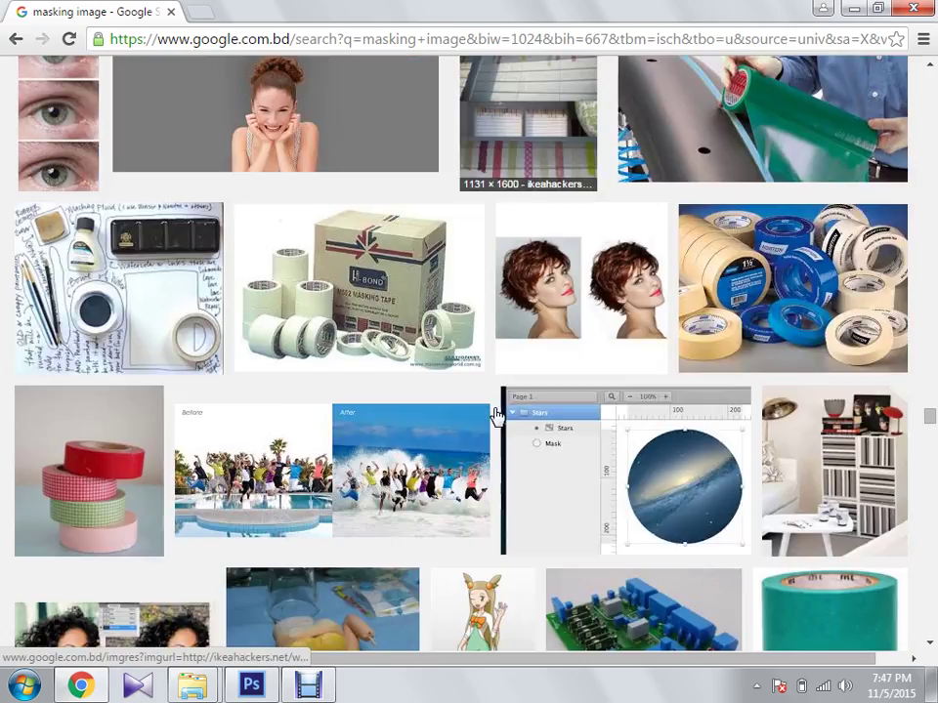
scroll(498, 415, "up", 2)
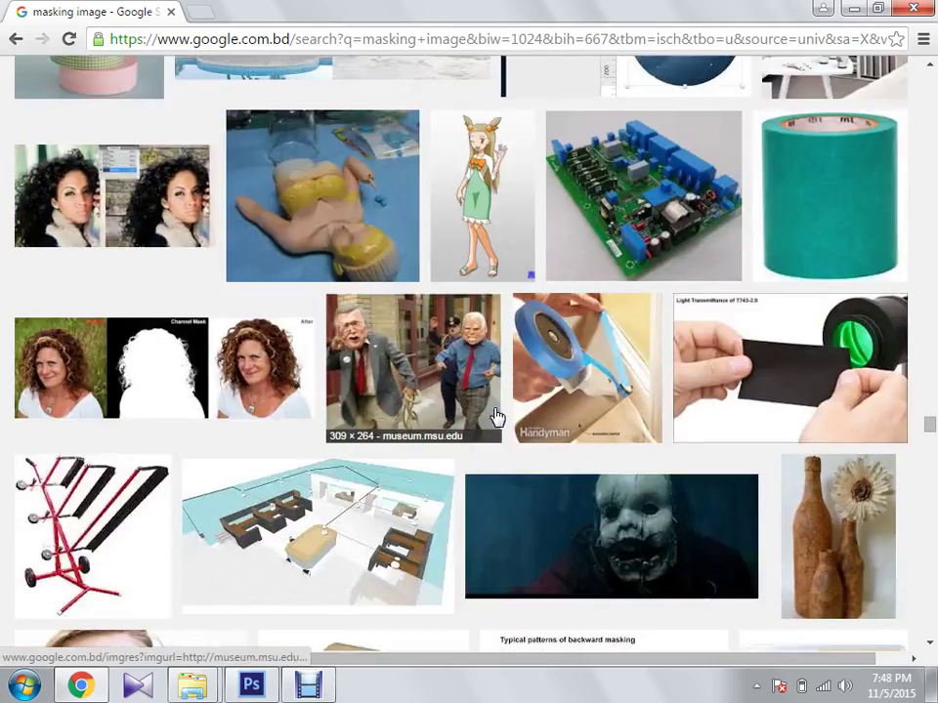
scroll(498, 415, "down", 6)
scroll(496, 417, "down", 6)
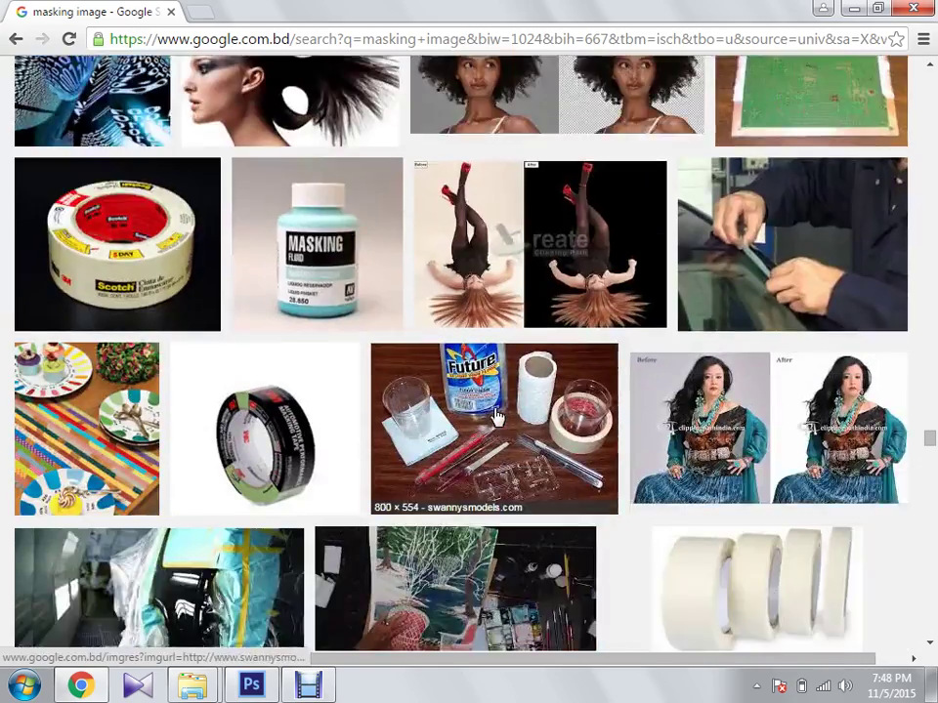
Minimize the browser and Photoshop CS6, and try to launch Adobe Photoshop CS alongside it
left_click(852, 14)
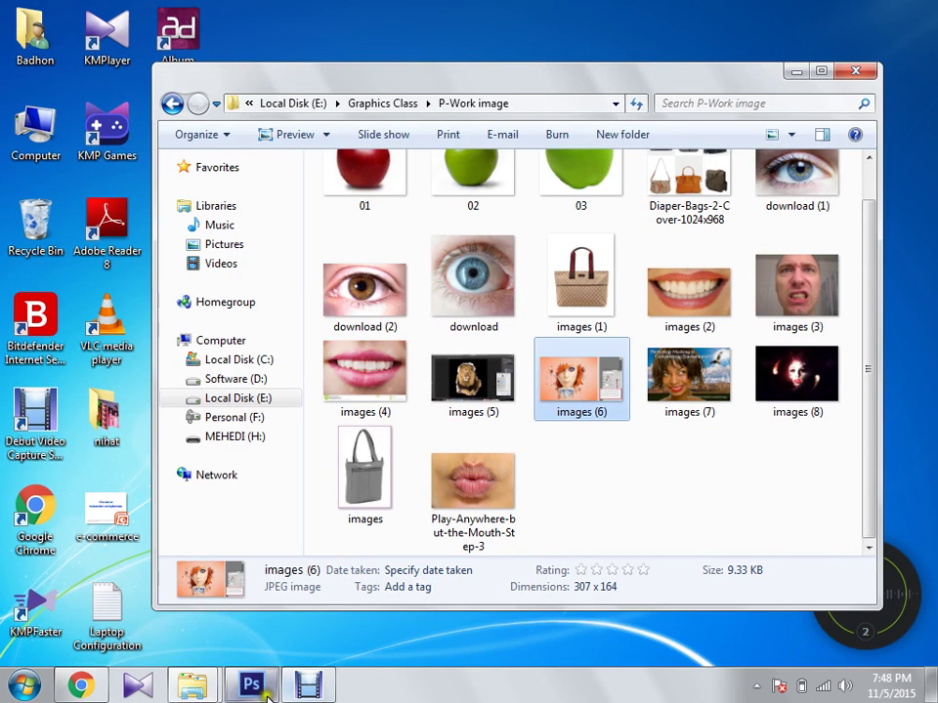
left_click(263, 690)
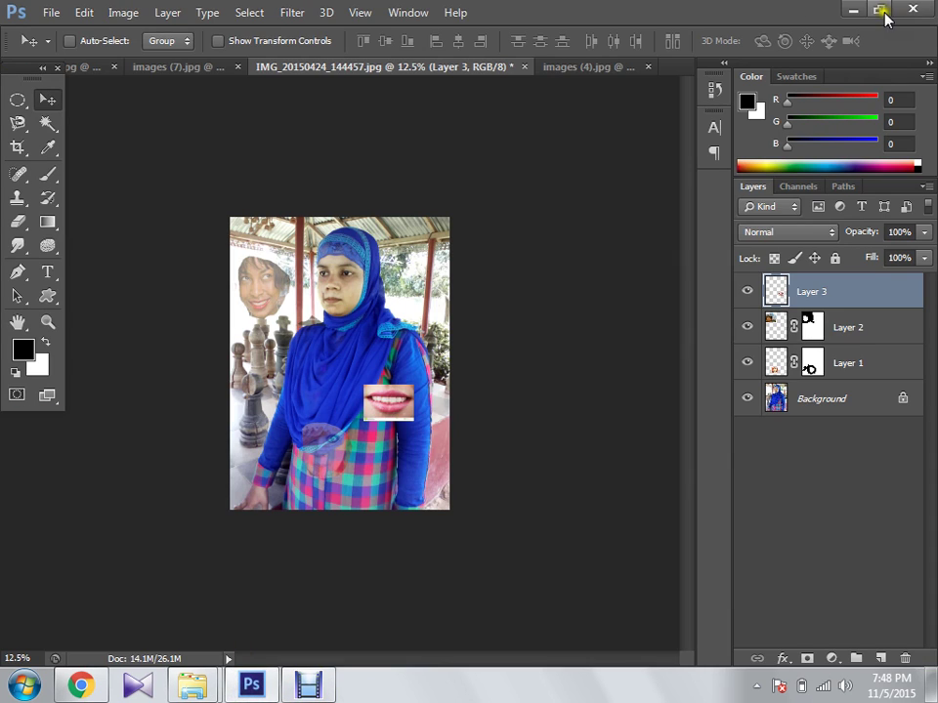
left_click(854, 11)
left_click(24, 685)
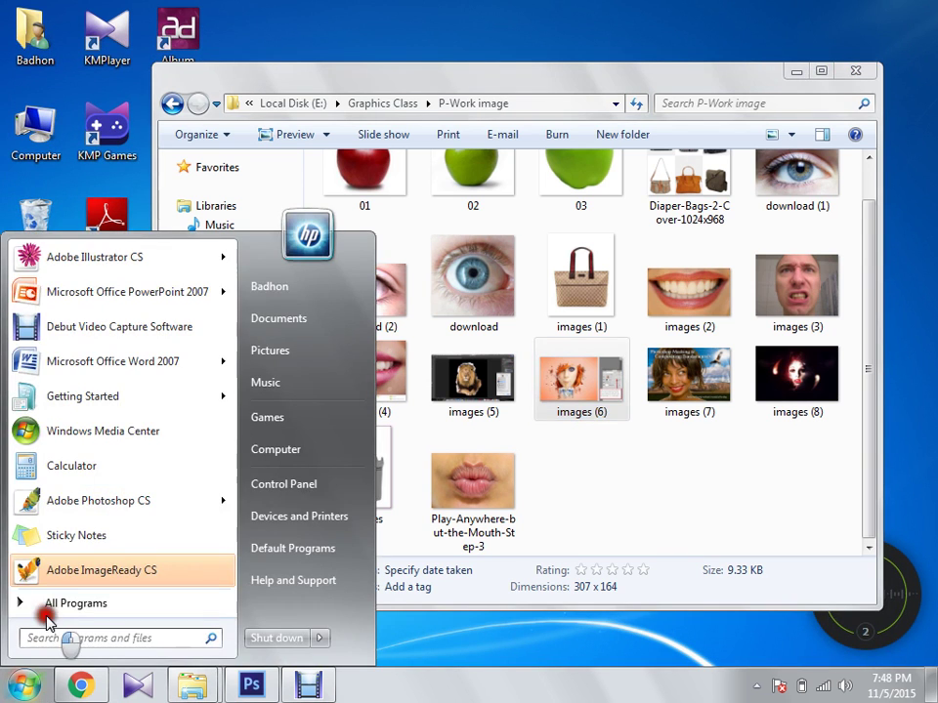
left_click(110, 507)
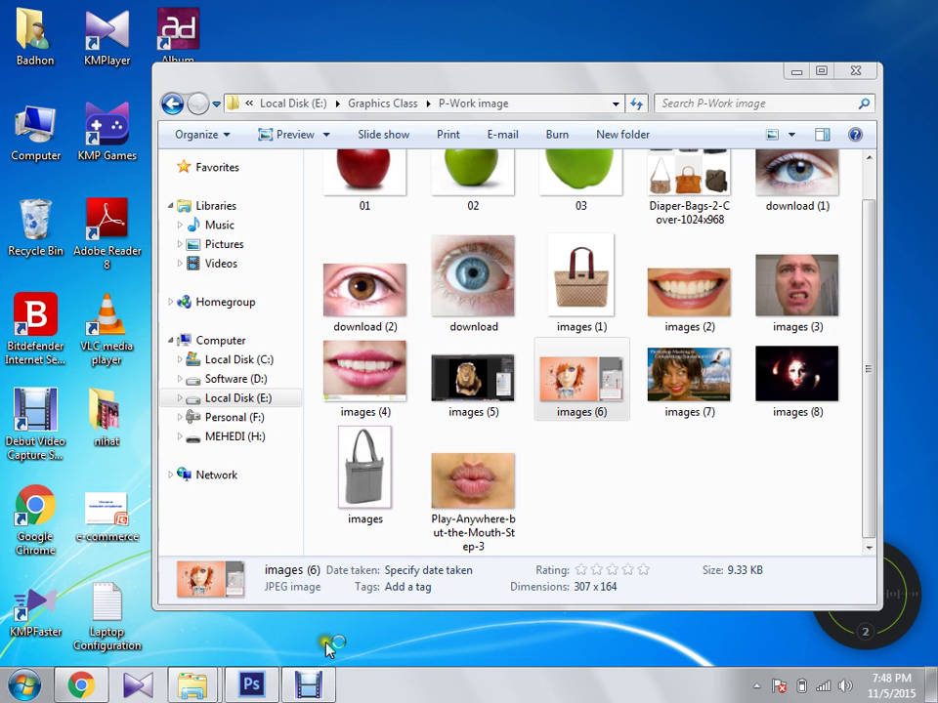
mouse_move(266, 688)
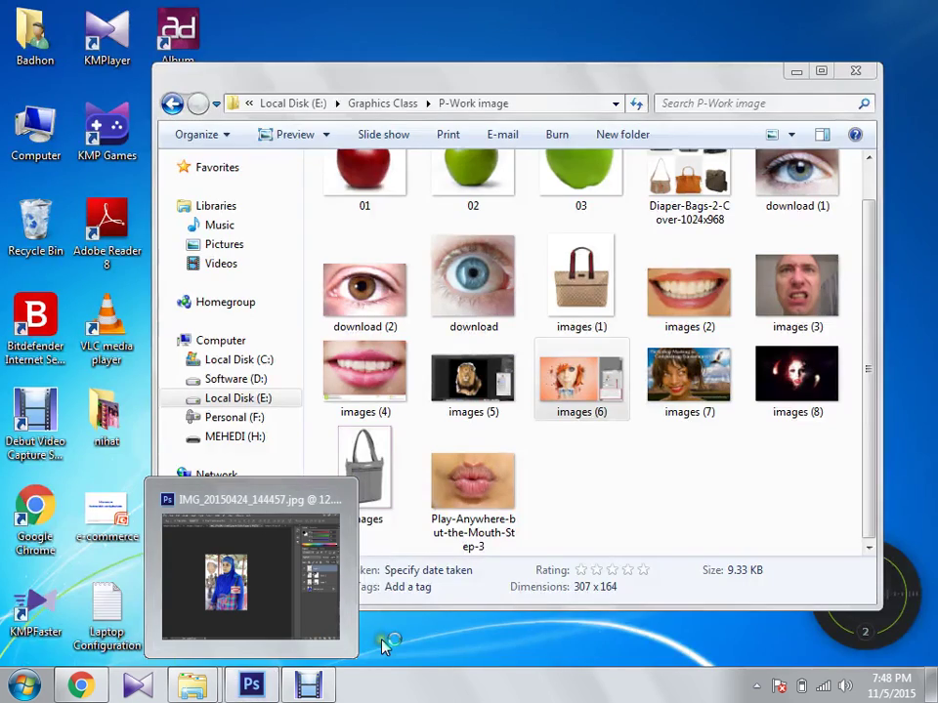
left_click(345, 645)
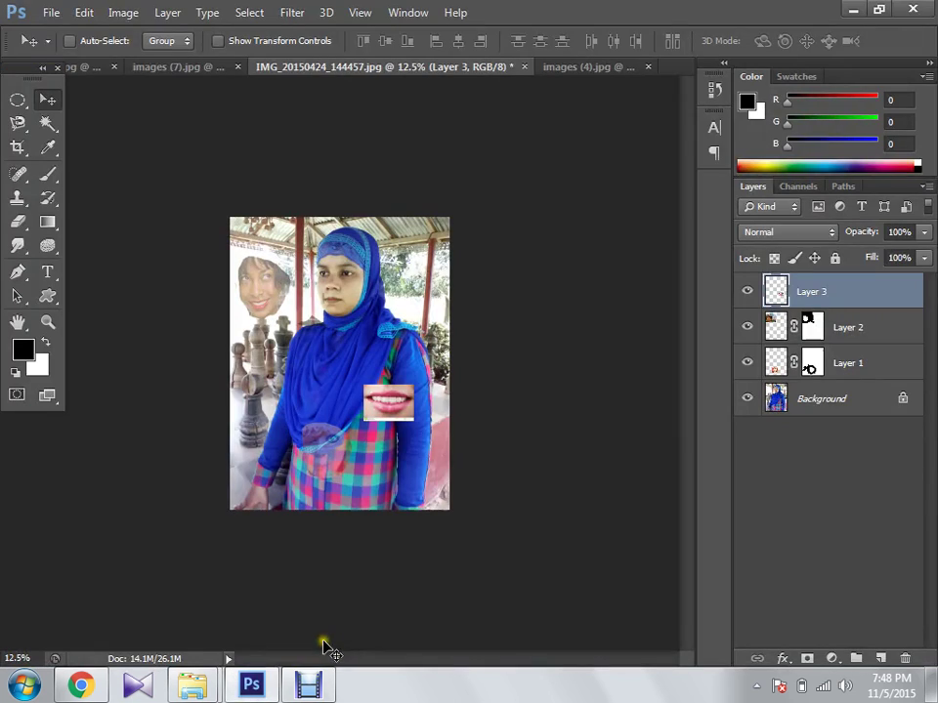
left_click(251, 684)
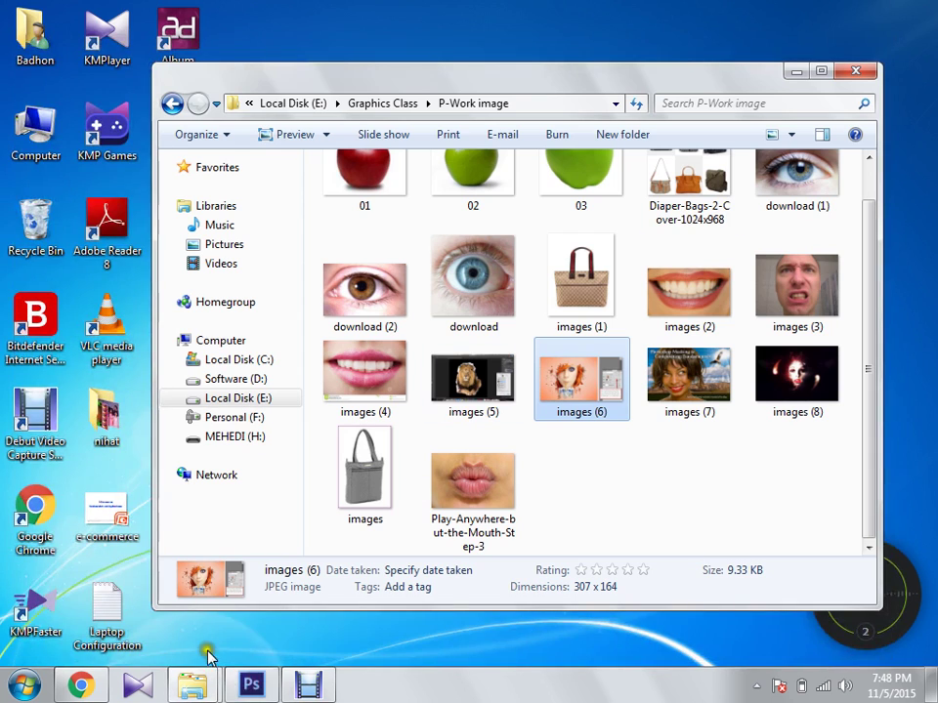
Quit Photoshop CS6 and discard the unsaved changes in its open documents, including images (7).jpg and images (6).jpg
right_click(254, 684)
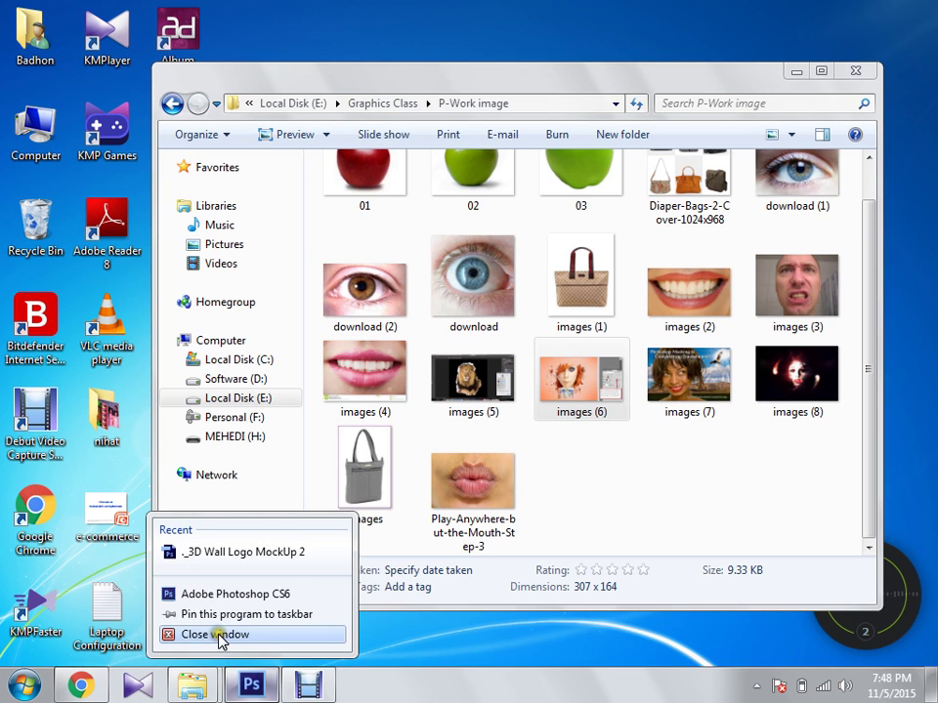
left_click(217, 637)
left_click(318, 231)
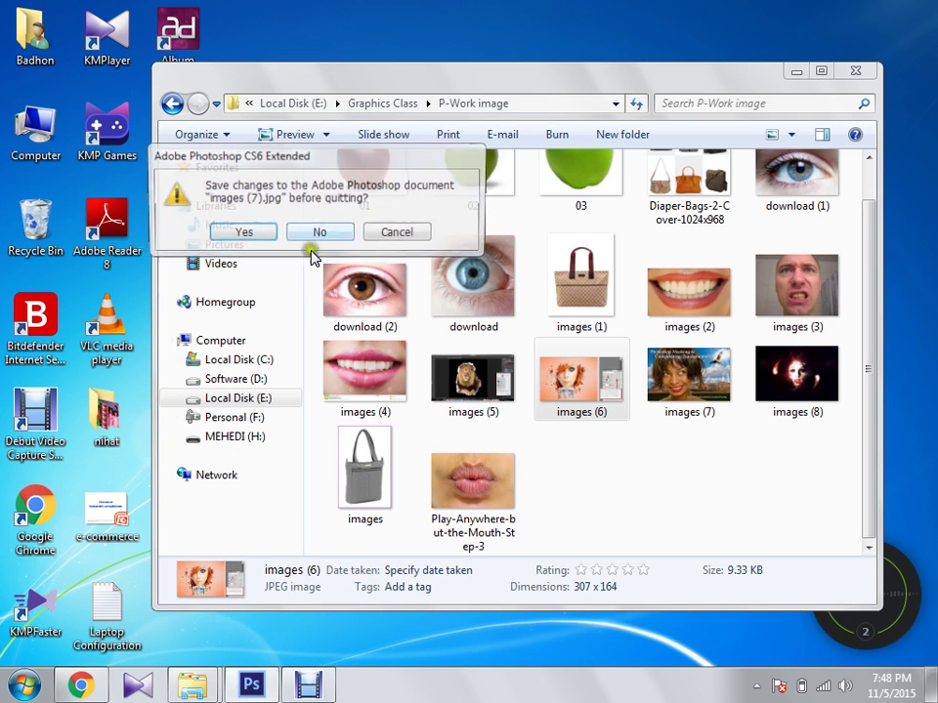
left_click(319, 230)
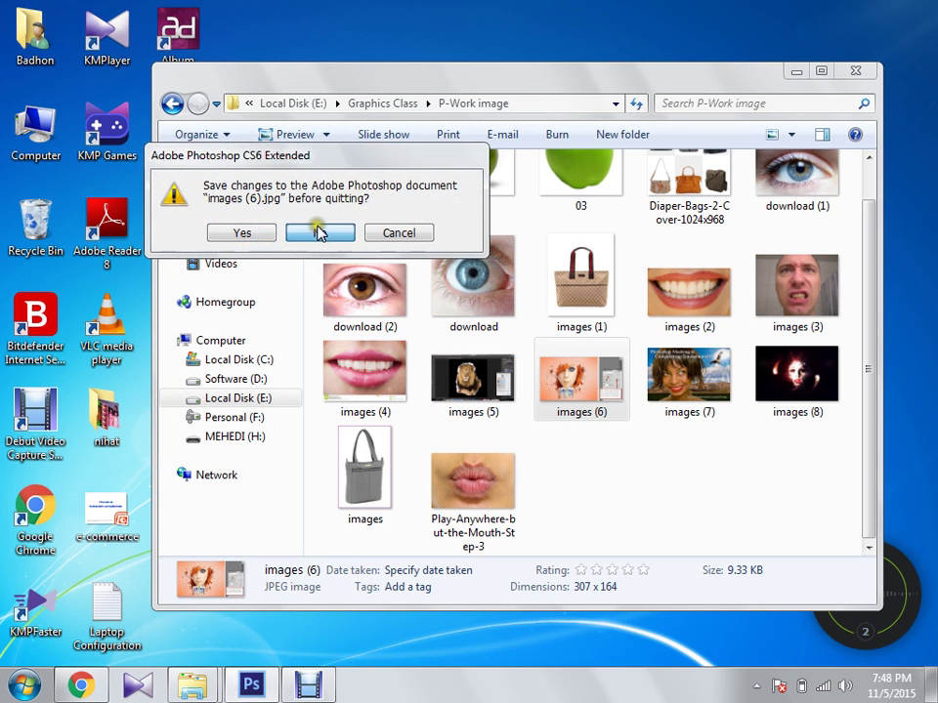
left_click(318, 229)
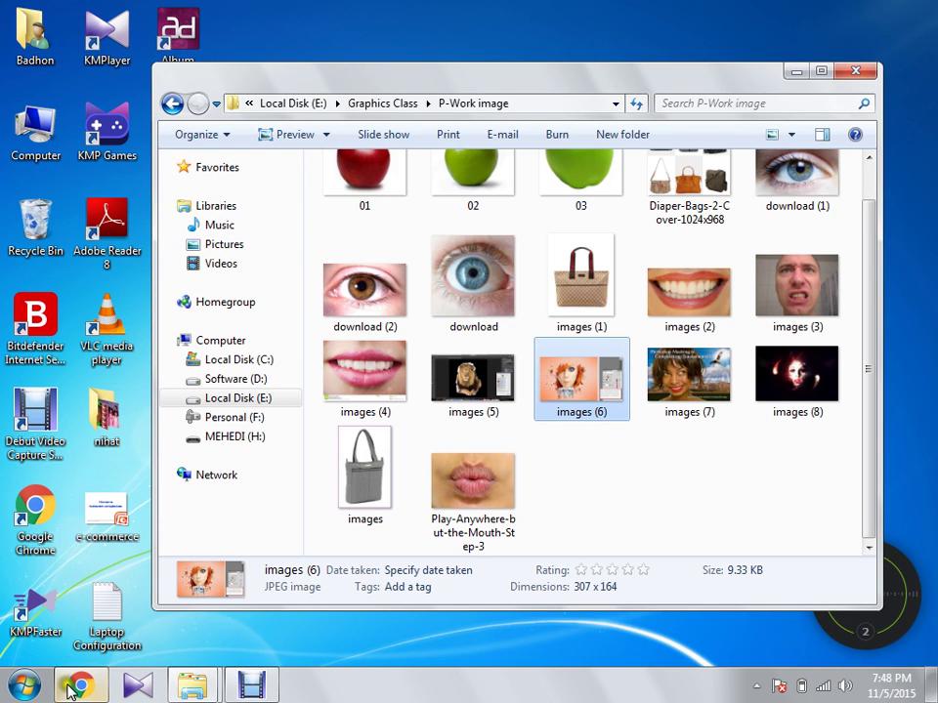
Launch Adobe Photoshop CS and dismiss its Welcome Screen
left_click(21, 686)
left_click(67, 498)
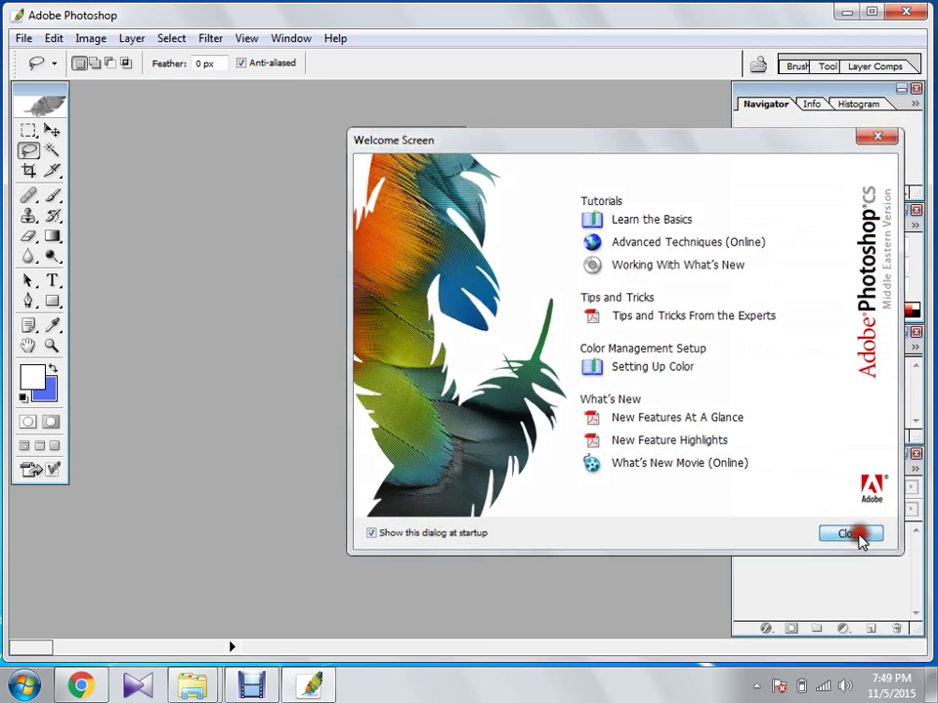
left_click(847, 535)
Open the green apple picture 03 from the P-Work image folder inside Graphics Class on drive E
double_click(259, 205)
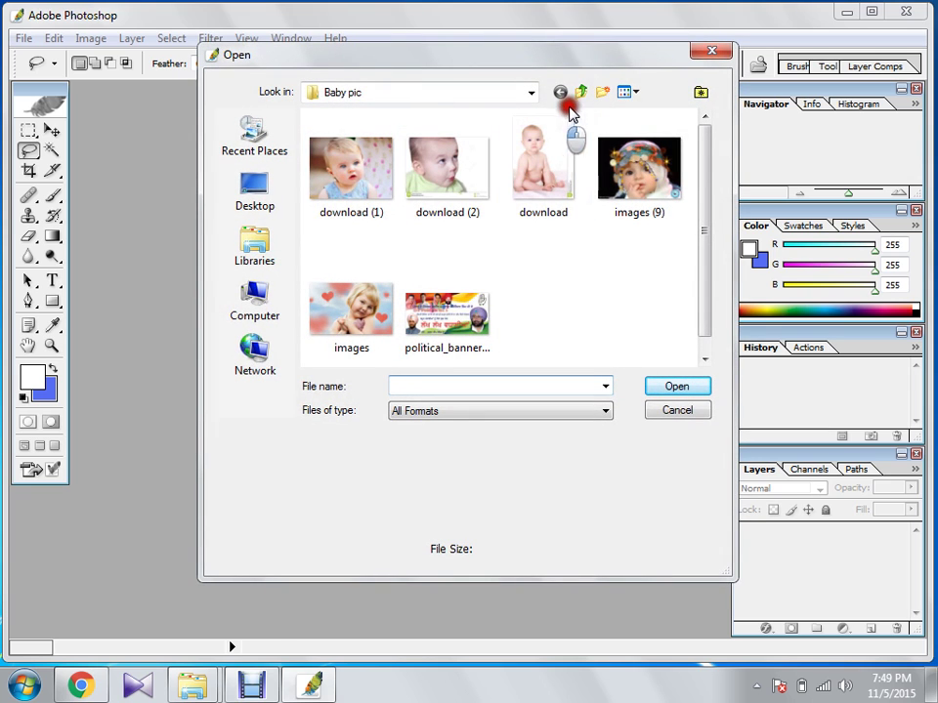
left_click(580, 94)
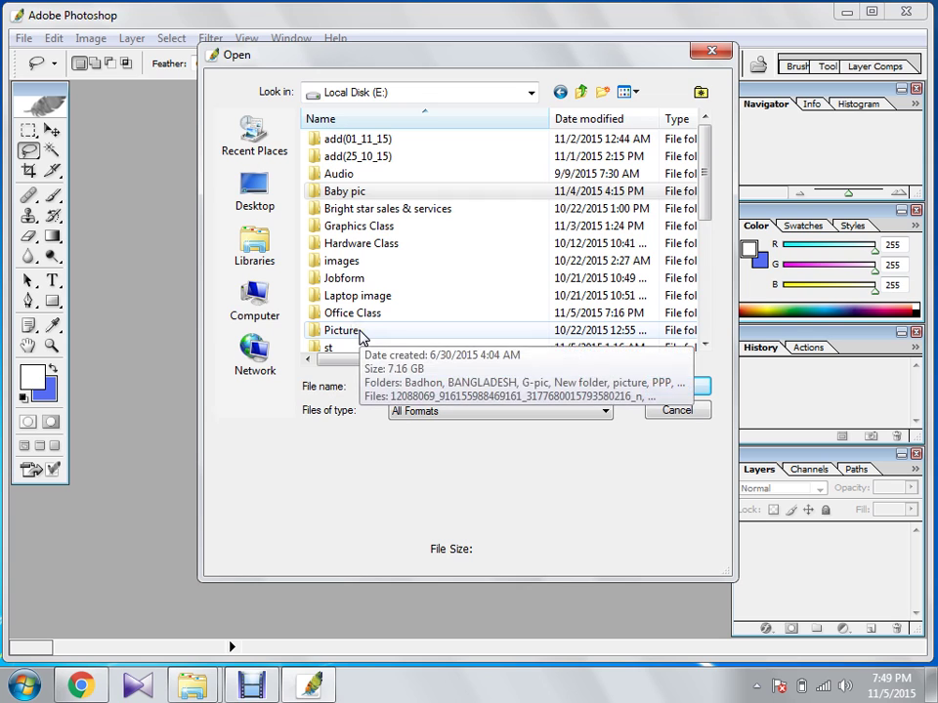
double_click(363, 227)
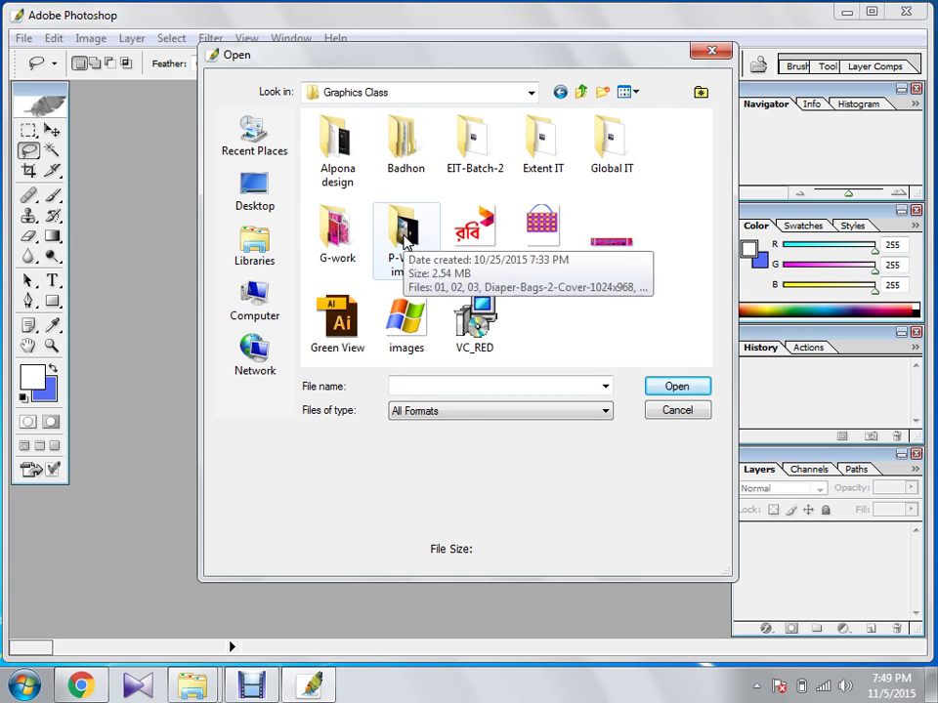
double_click(403, 238)
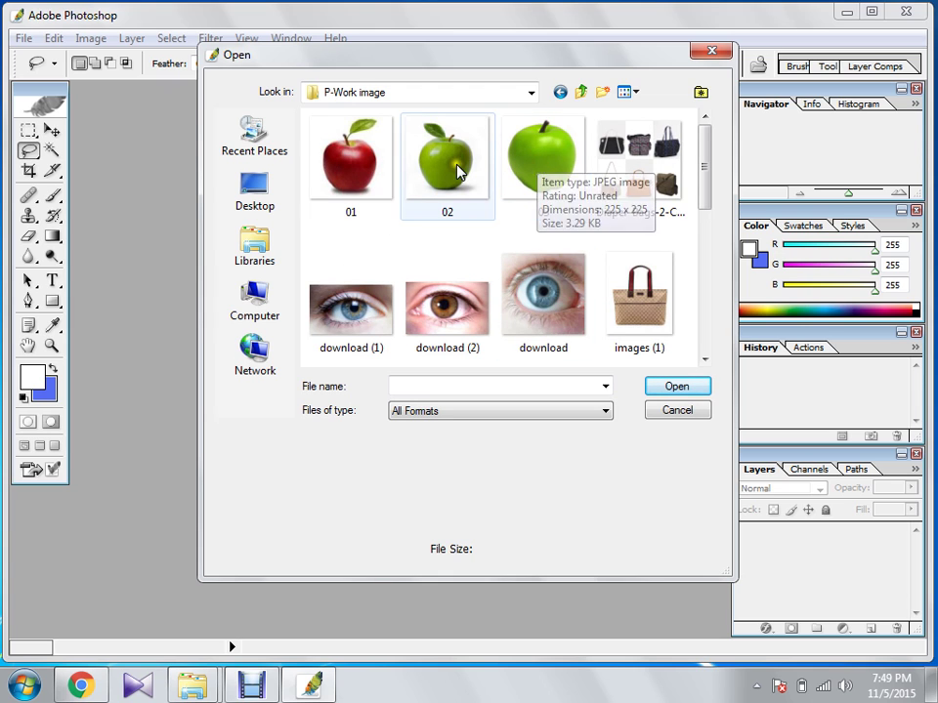
left_click(446, 171)
scroll(559, 218, "down", 2)
scroll(559, 218, "up", 2)
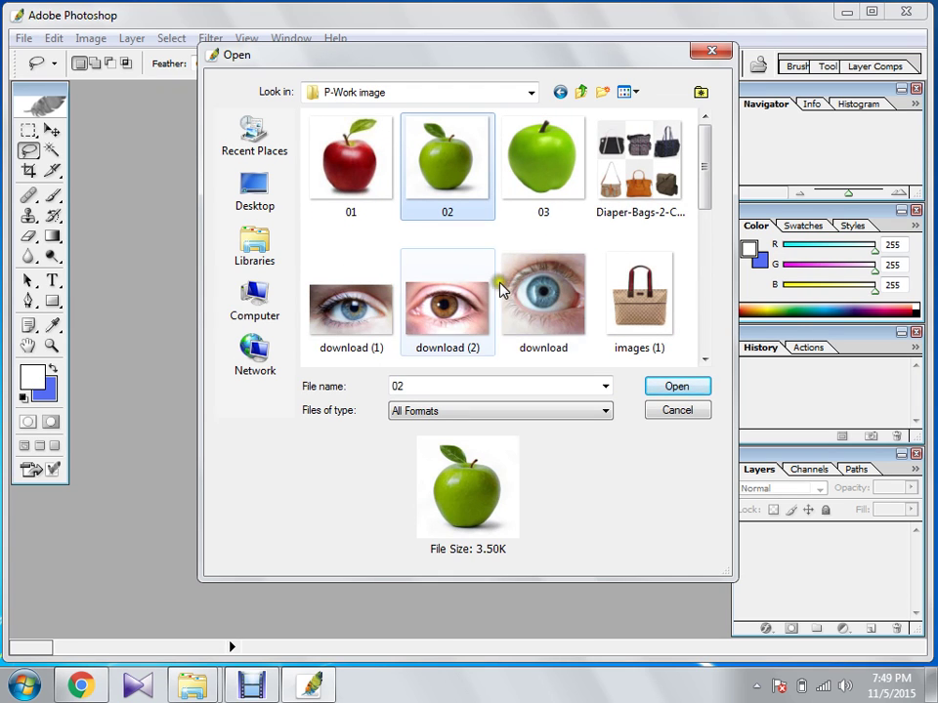
left_click(545, 164)
left_click(452, 166)
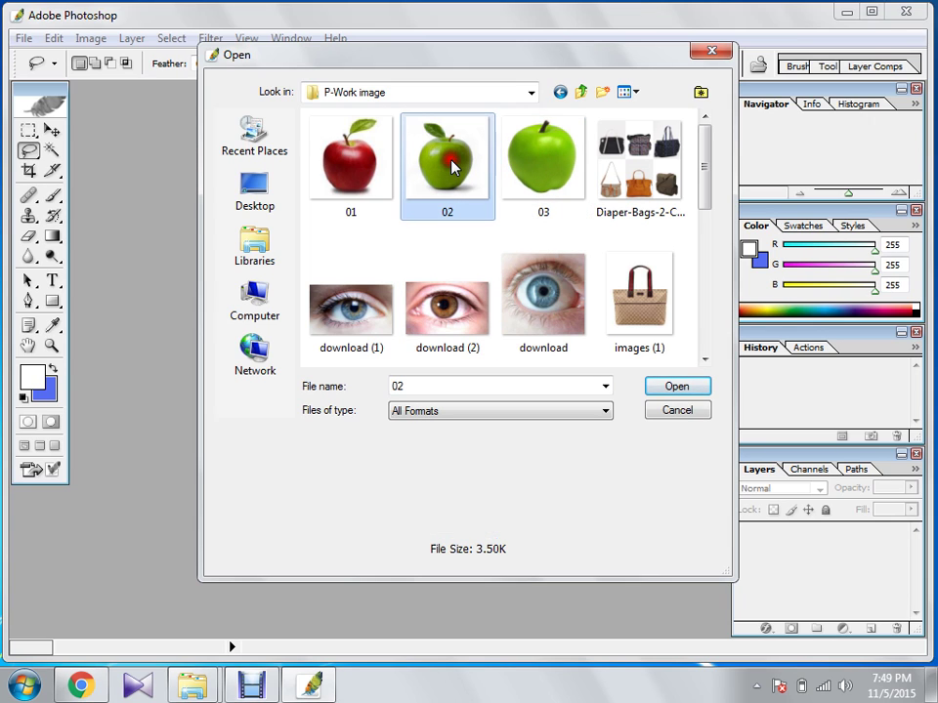
left_click(543, 159)
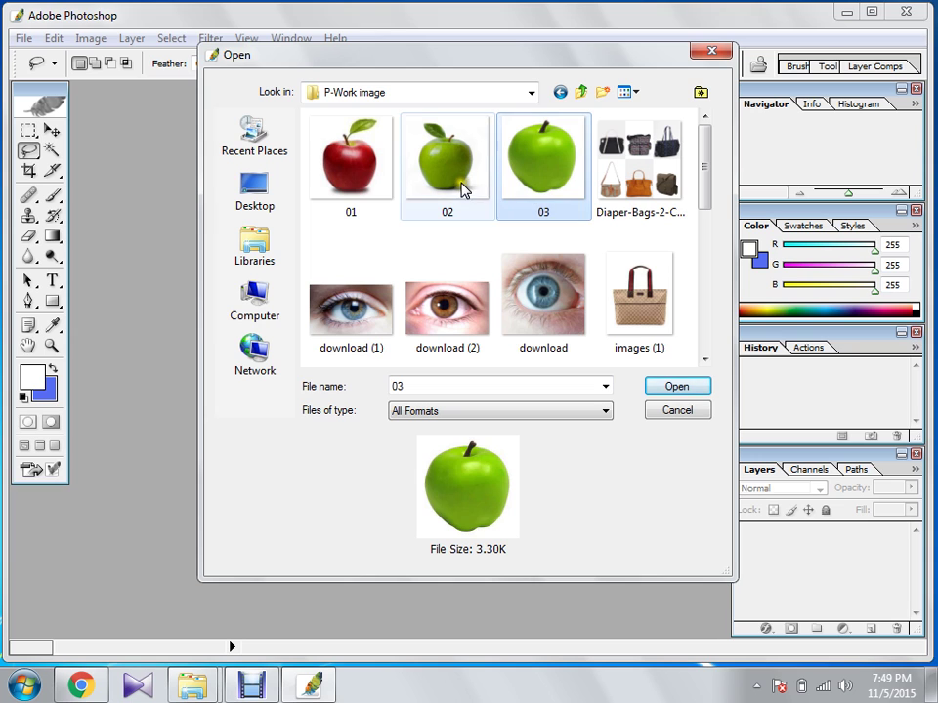
left_click(672, 387)
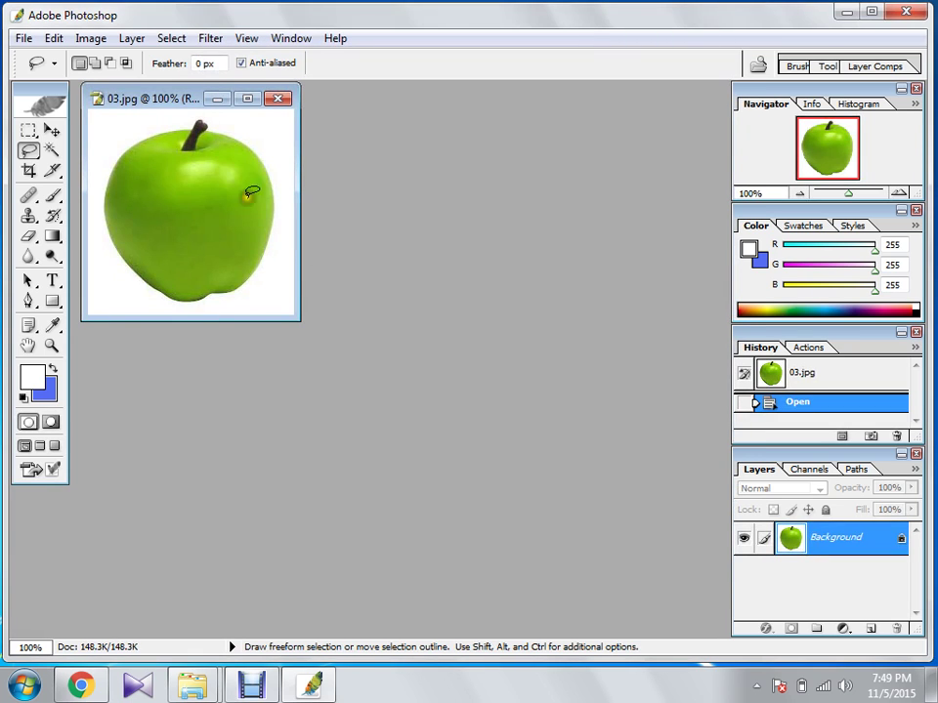
Move and enlarge the 03.jpg document window and zoom the apple out to 50%
left_click_drag(162, 105, 287, 137)
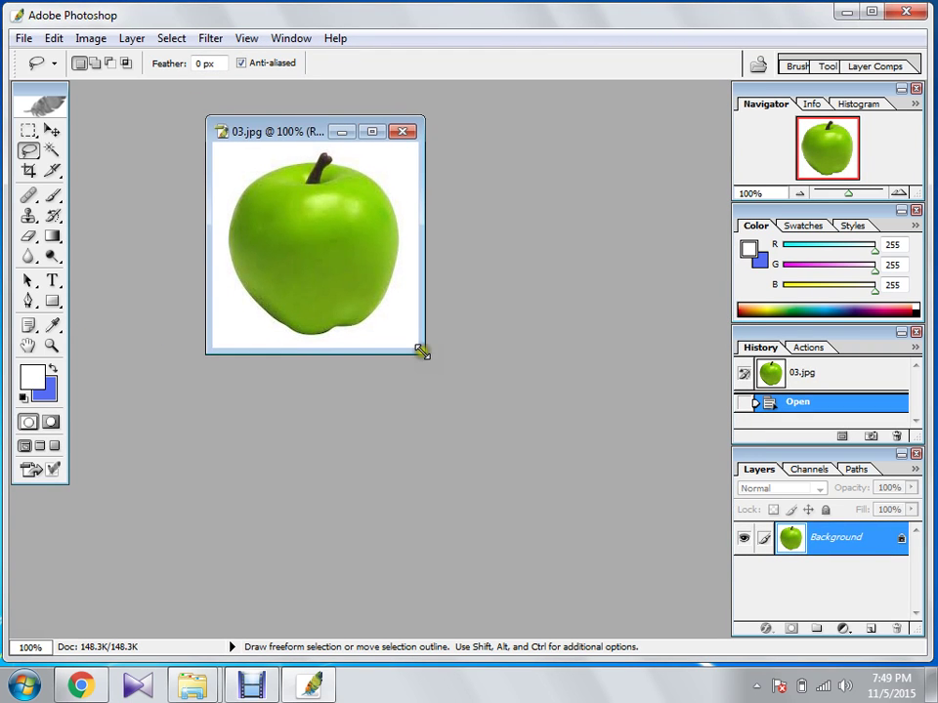
left_click_drag(421, 352, 634, 526)
key("ctrl+minus")
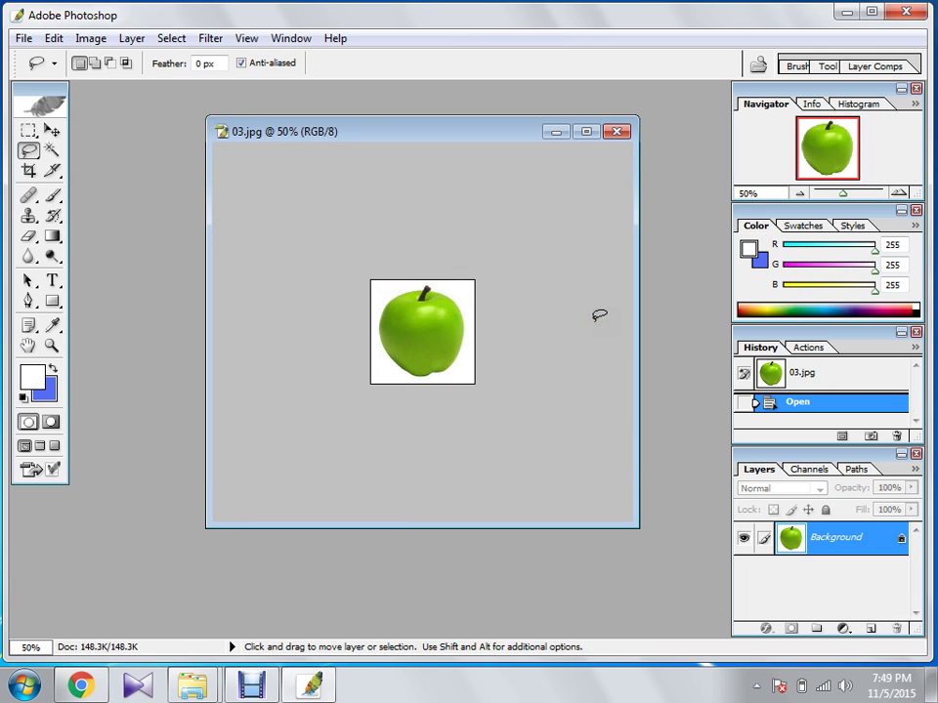
key("ctrl+i")
key("ctrl+i")
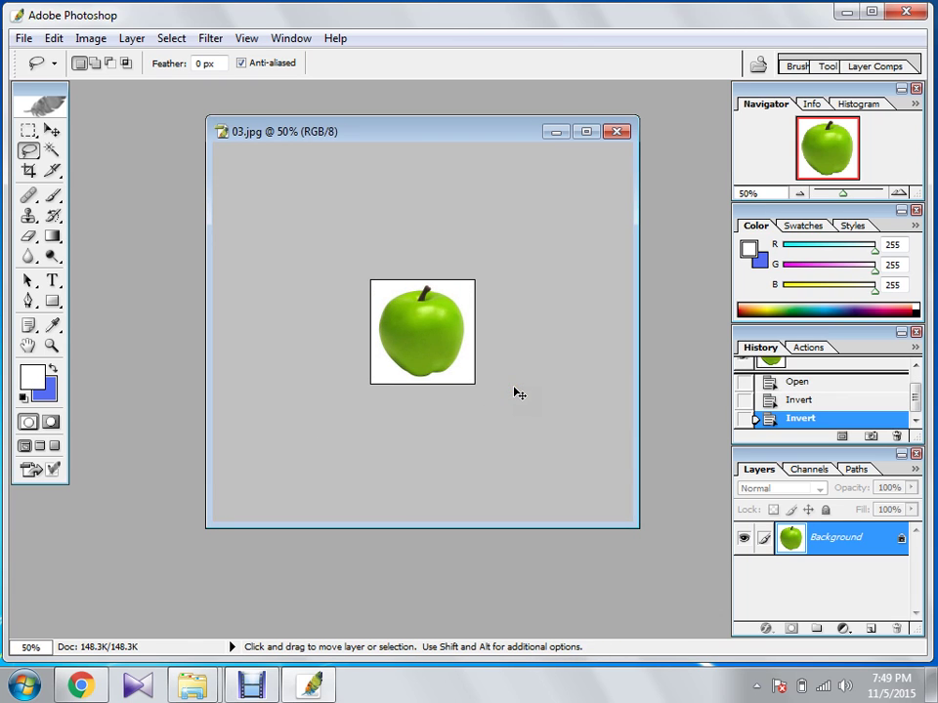
left_click(53, 131)
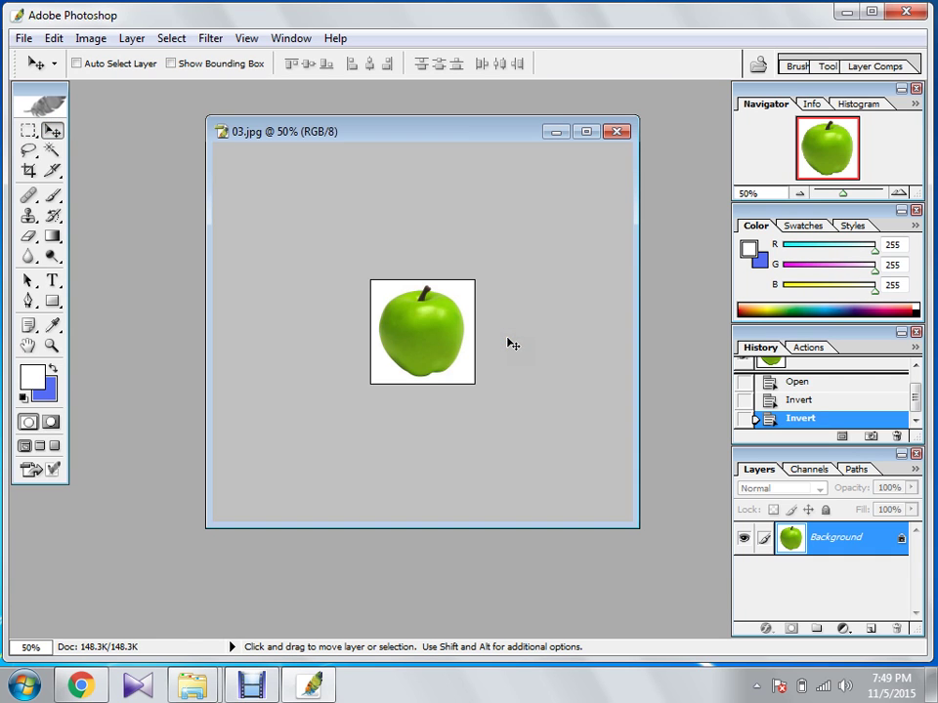
Set the apple image's resolution to 300 pixels/inch and fit the whole image in its window
key("alt+i")
key("i")
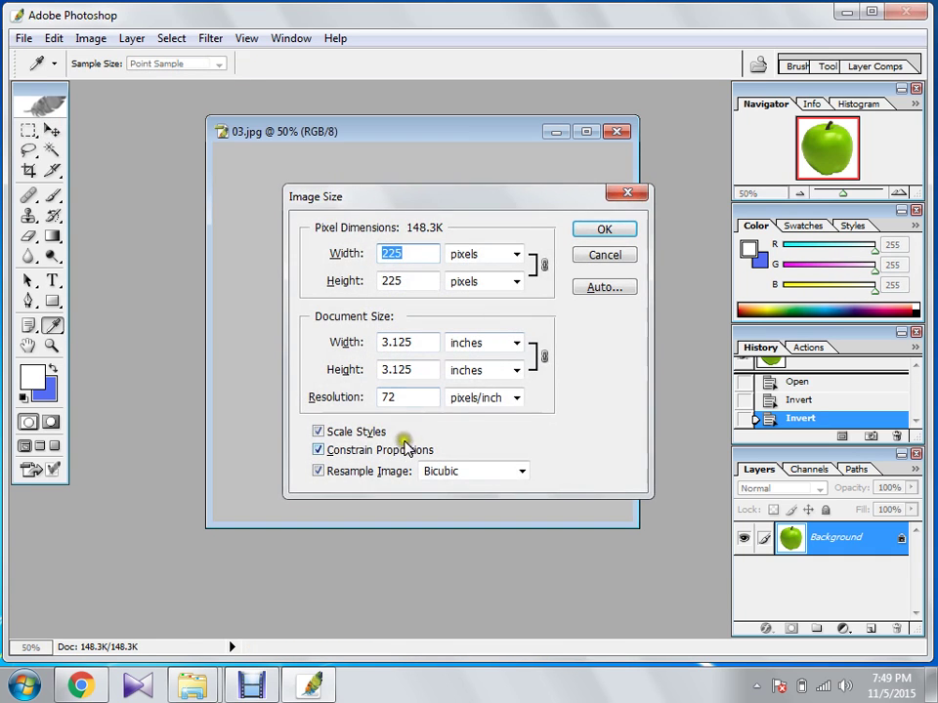
double_click(389, 394)
type("300")
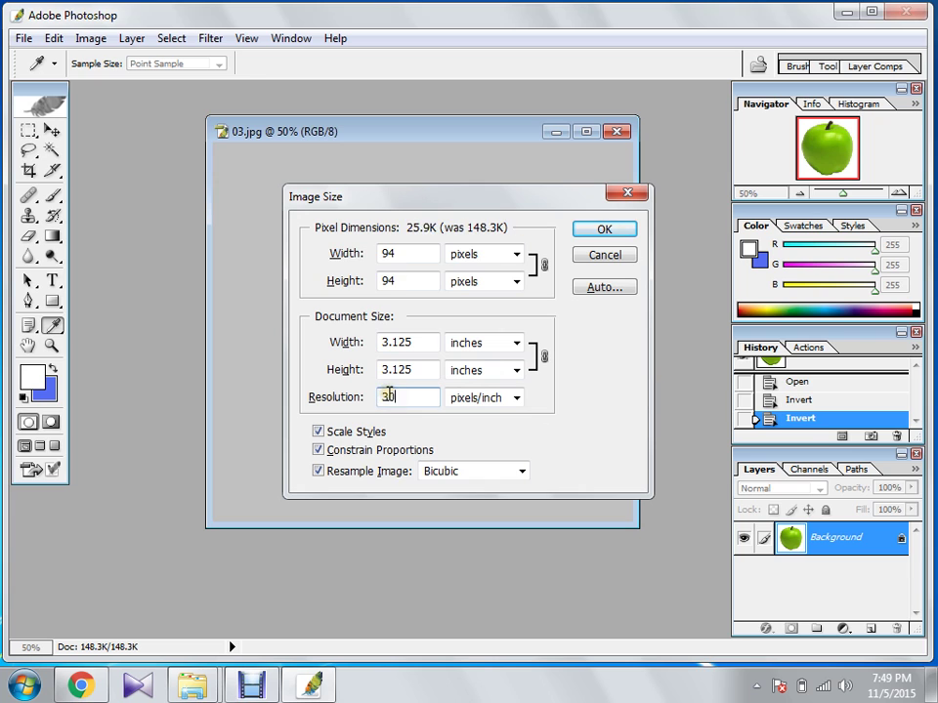
left_click(604, 228)
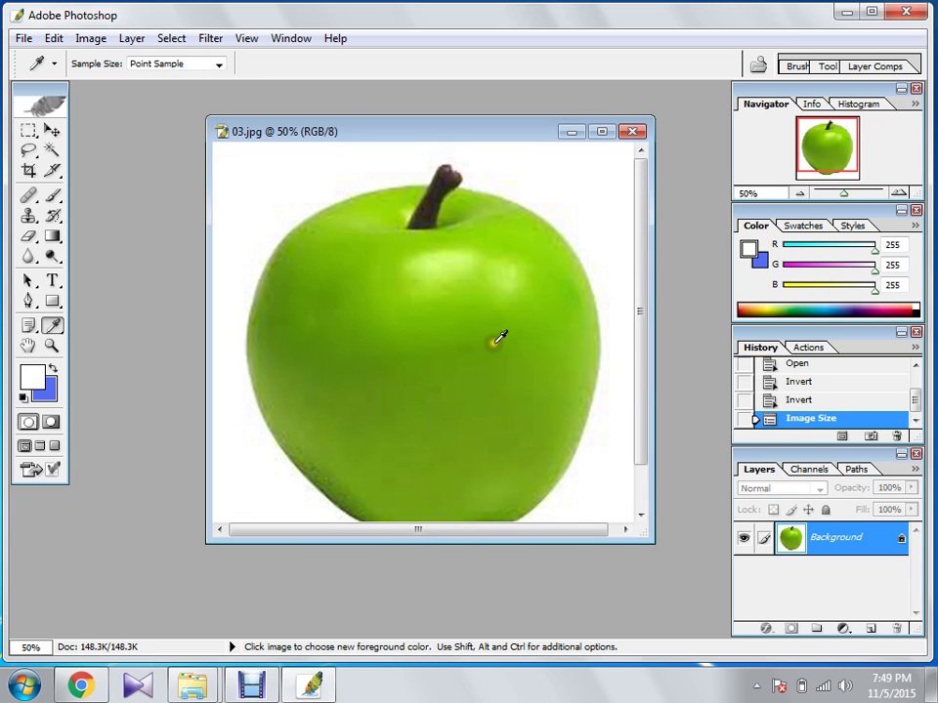
left_click_drag(485, 140, 449, 117)
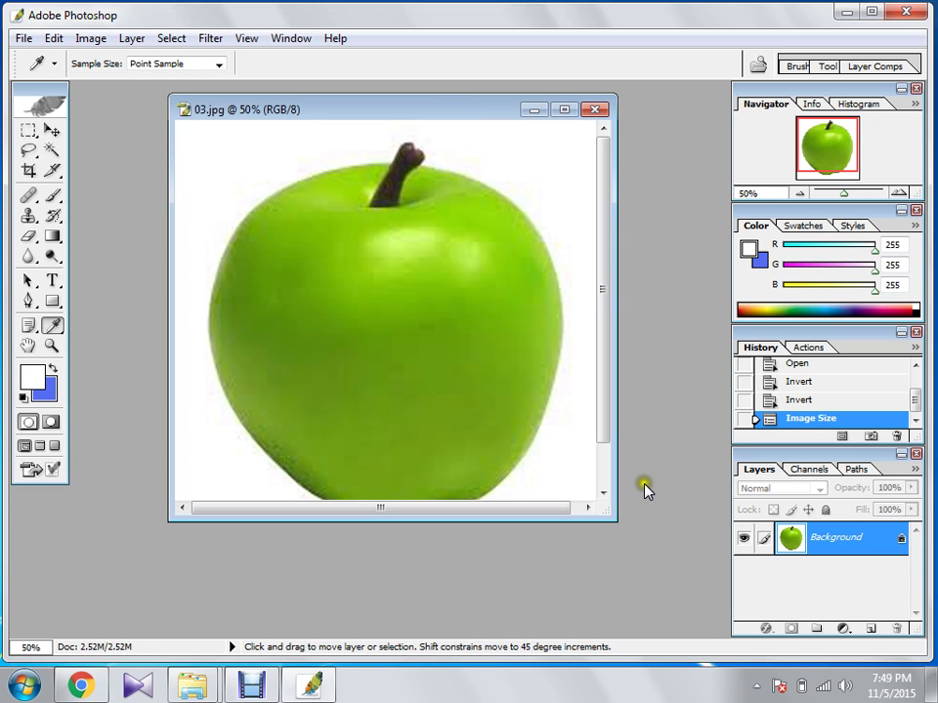
key("ctrl+minus")
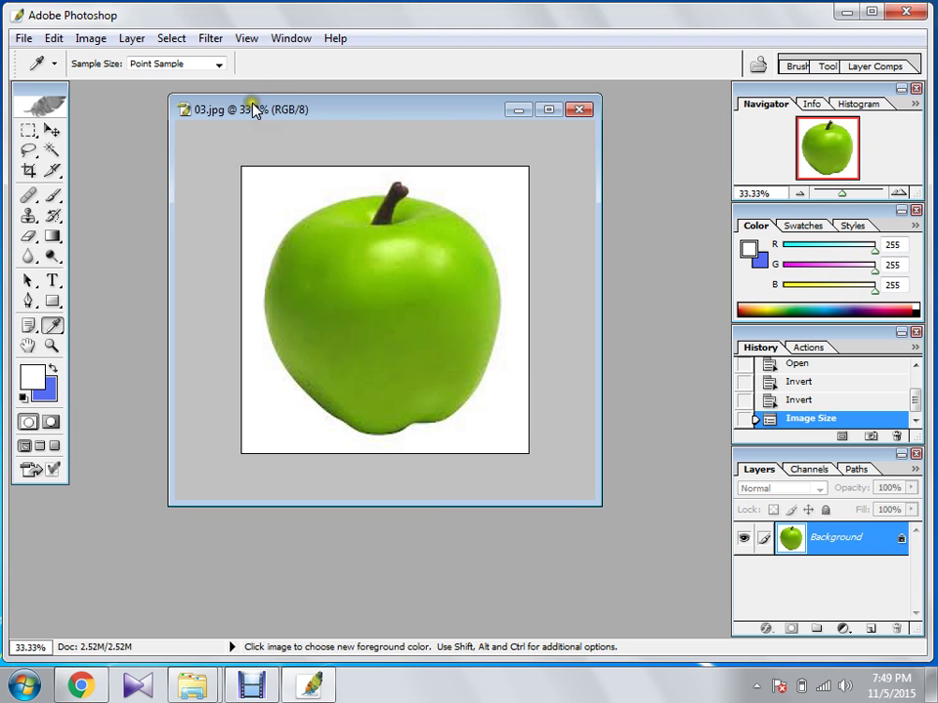
Open the blue eye picture named download from the P-Work image folder and move its window clear of the screen edge
double_click(126, 160)
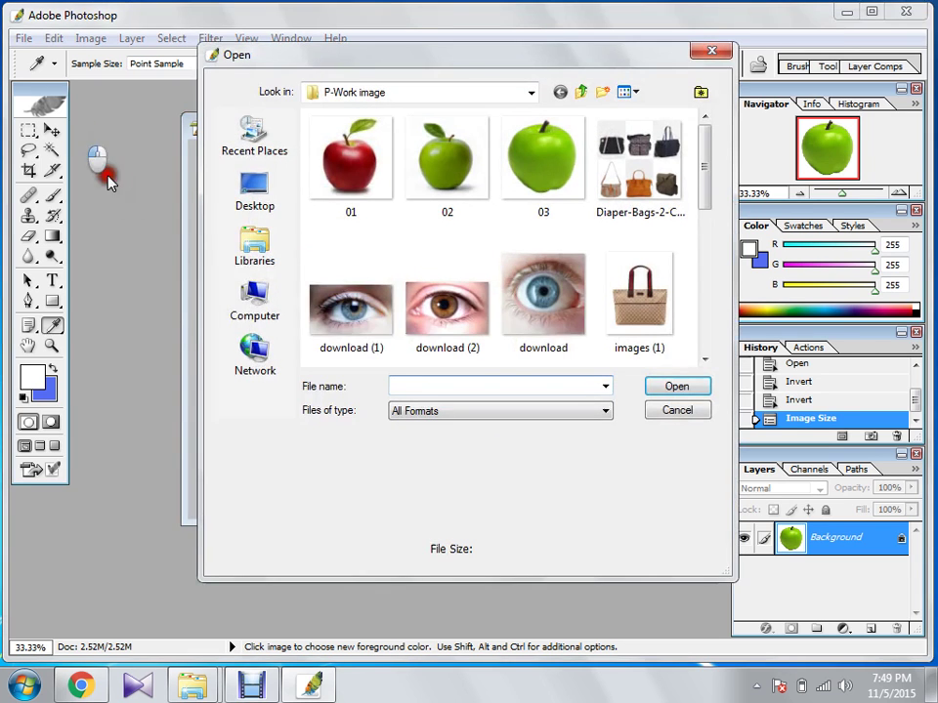
left_click(556, 298)
left_click(661, 387)
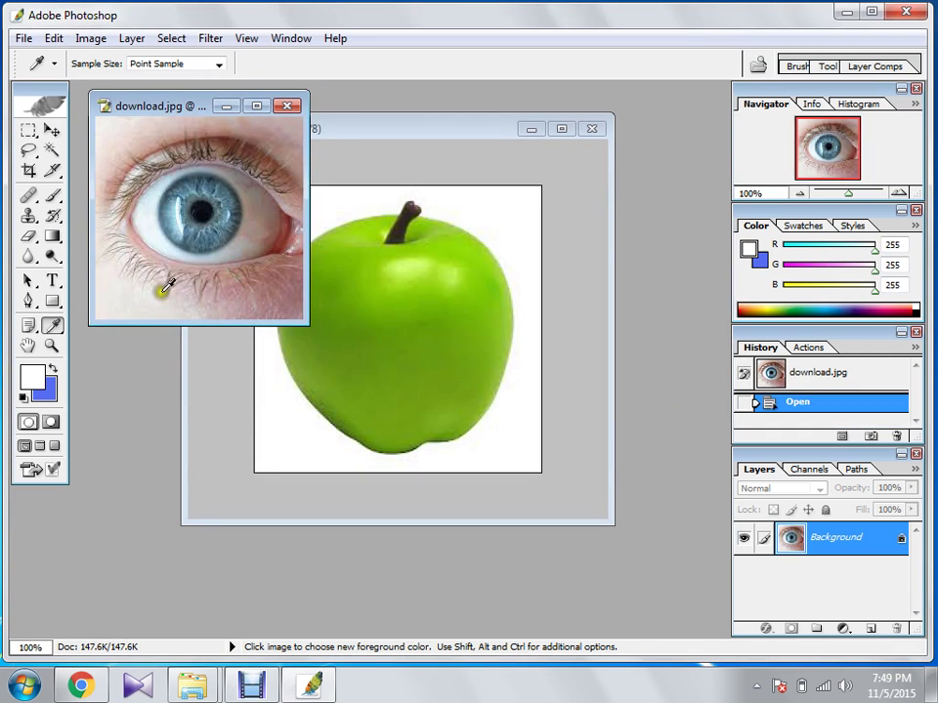
left_click_drag(193, 111, 208, 158)
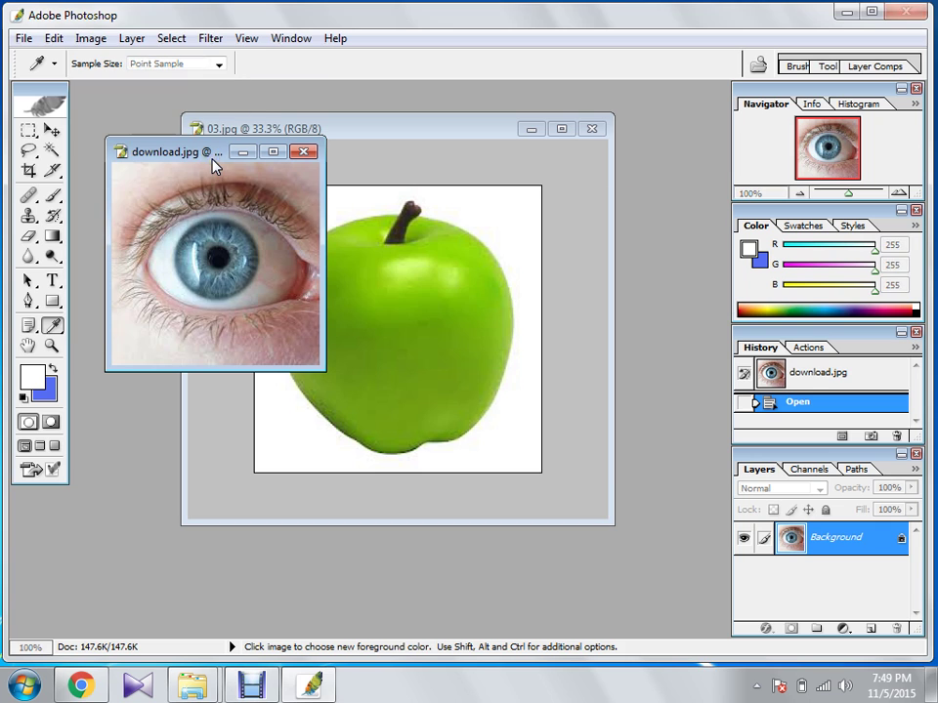
Set the eye image's resolution to 300 pixels/inch and show it whole at 33.3%
key("ctrl+alt+i")
left_click(371, 396)
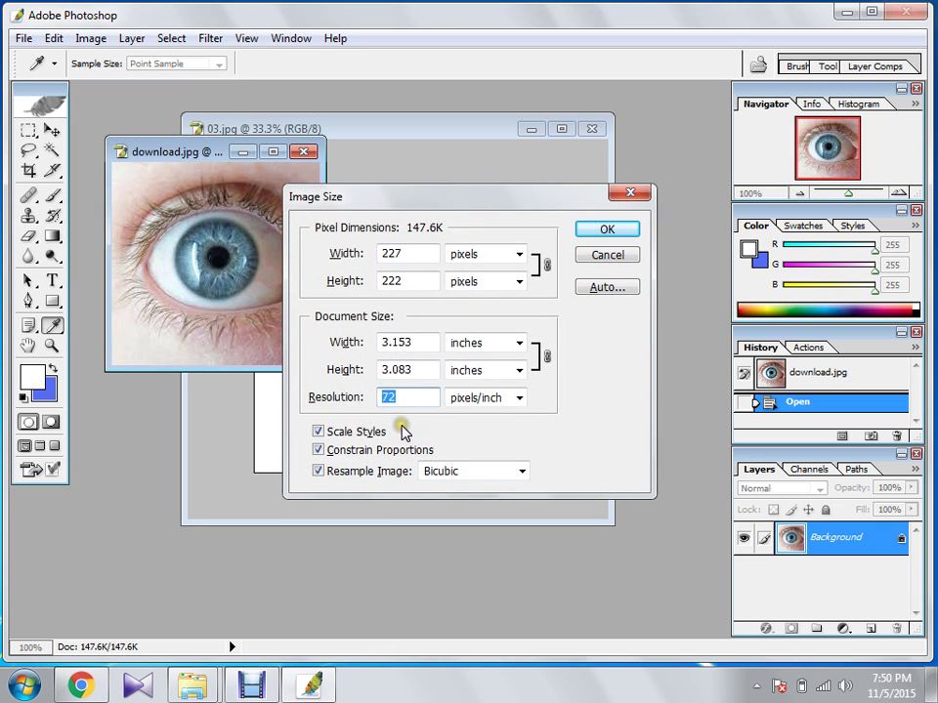
type("300")
left_click(607, 230)
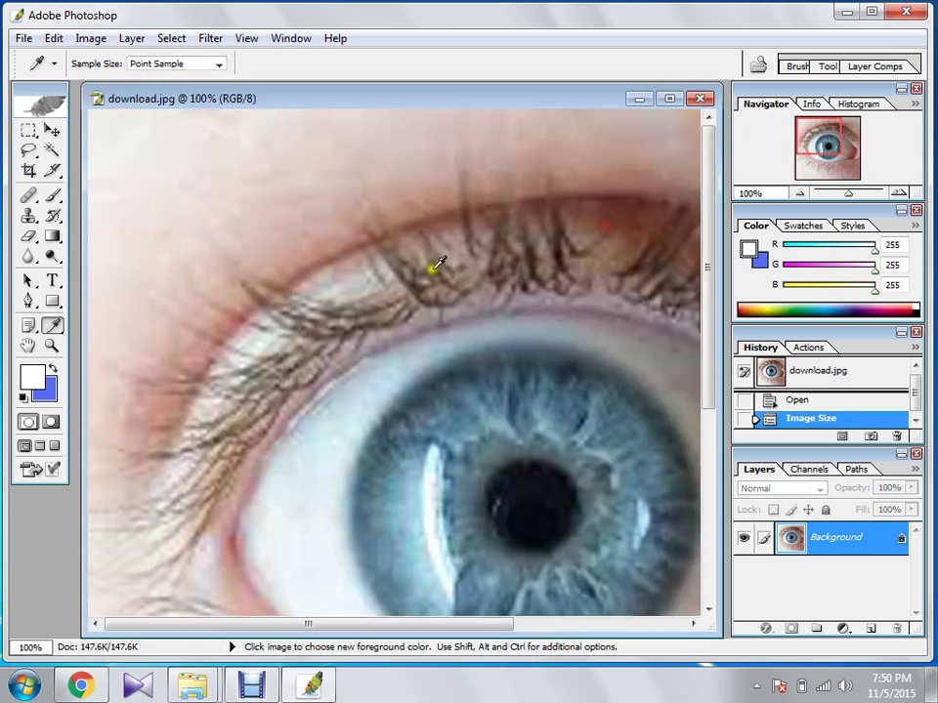
key("ctrl+minus")
key("ctrl+minus")
key("ctrl+minus")
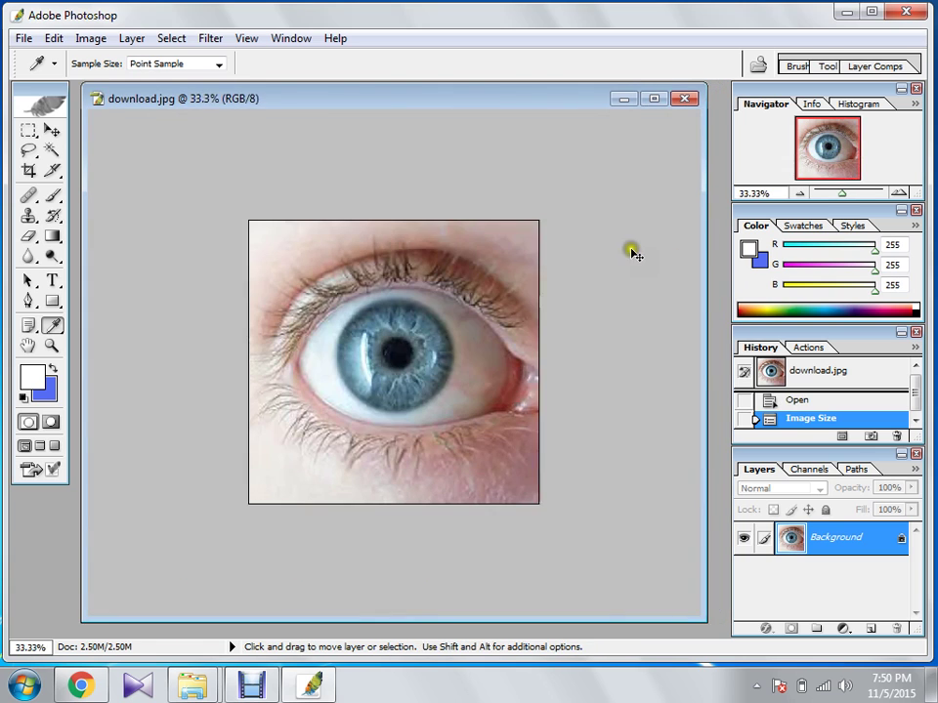
Place the two document windows side by side and copy the eye image onto the apple in 03.jpg as a new layer
left_click_drag(473, 102, 445, 117)
left_click(52, 133)
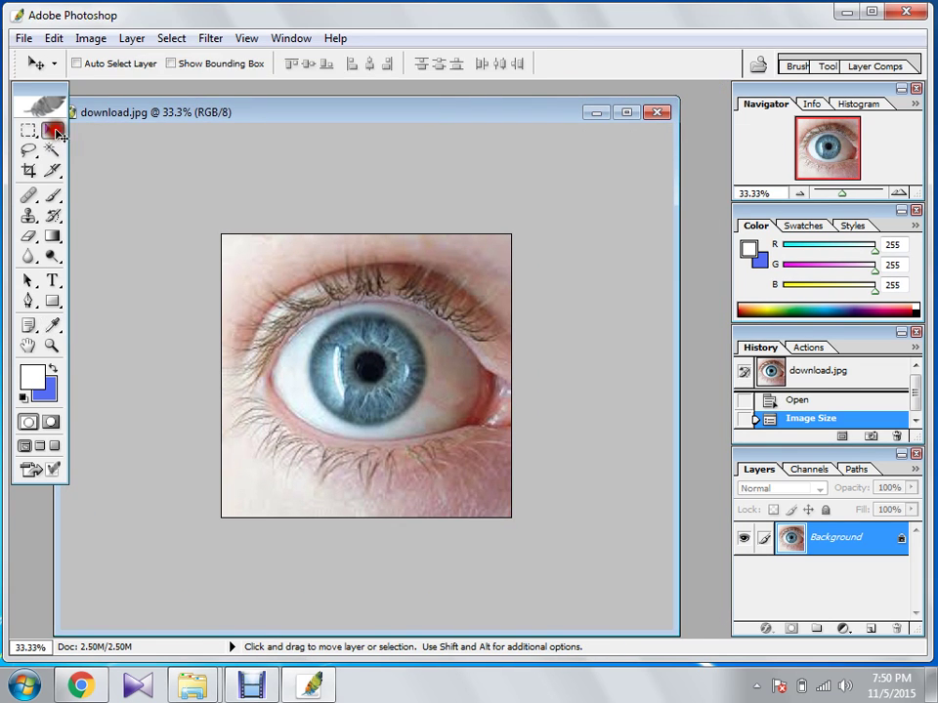
left_click_drag(261, 113, 552, 125)
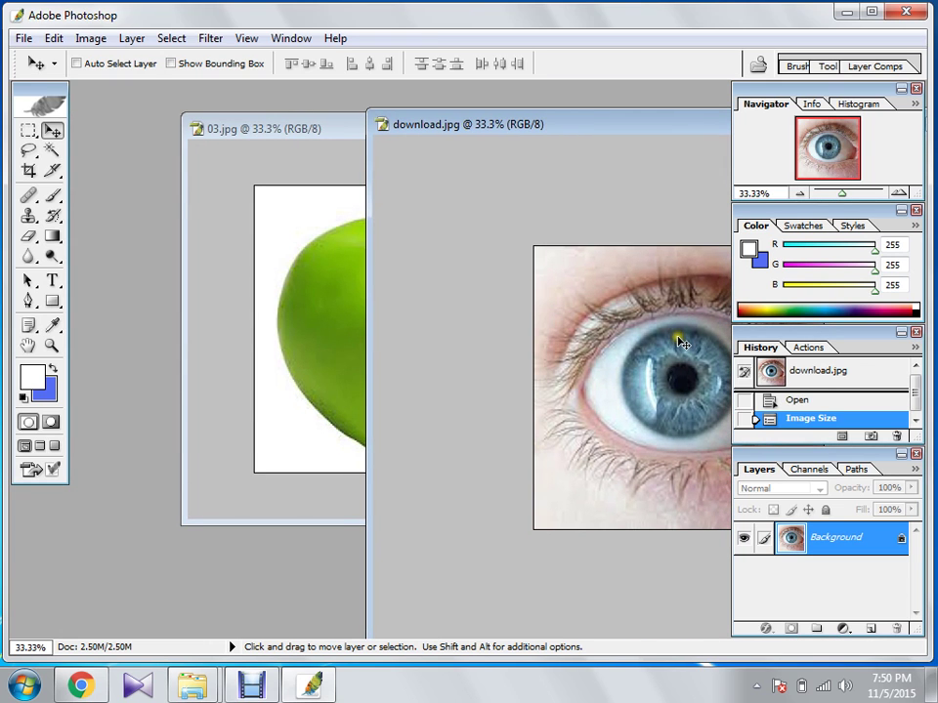
left_click_drag(675, 339, 412, 308)
Open the smiling mouth picture images (4) from the P-Work image folder
double_click(132, 195)
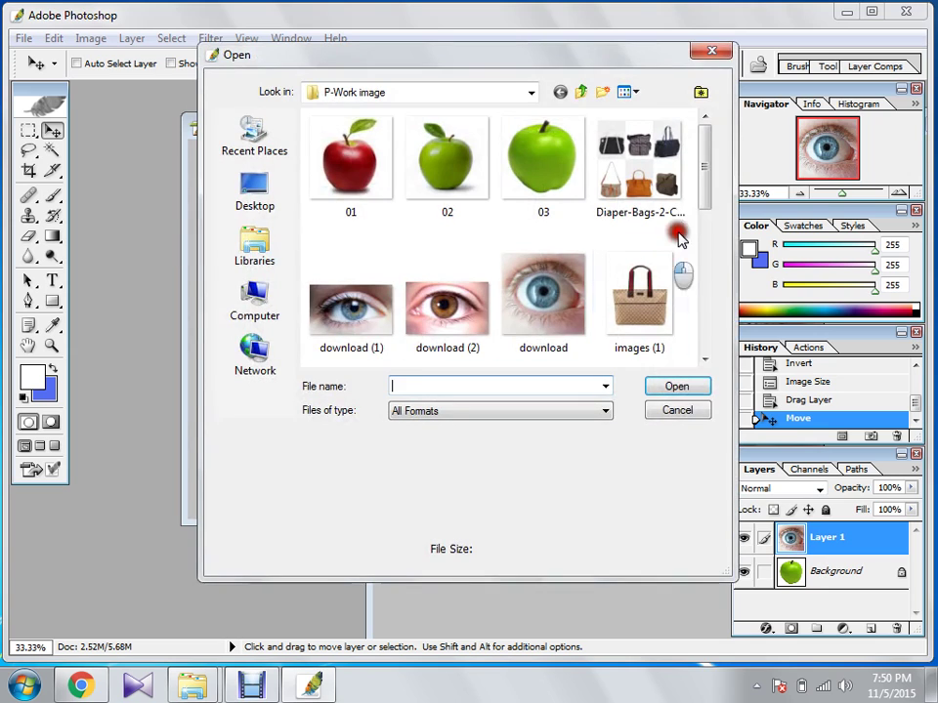
left_click_drag(701, 182, 698, 222)
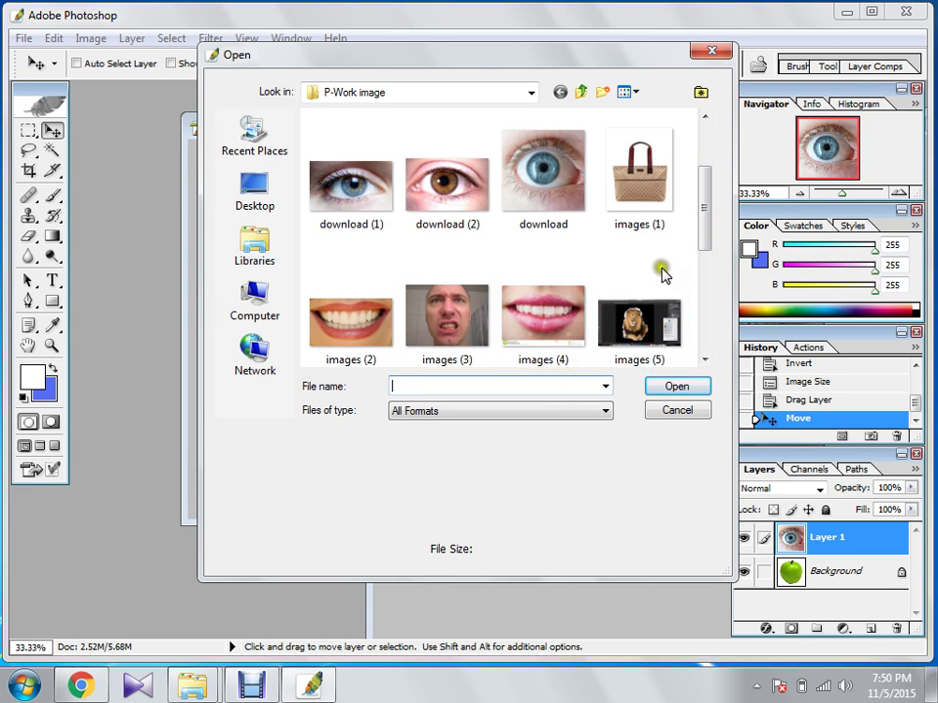
left_click_drag(705, 231, 688, 283)
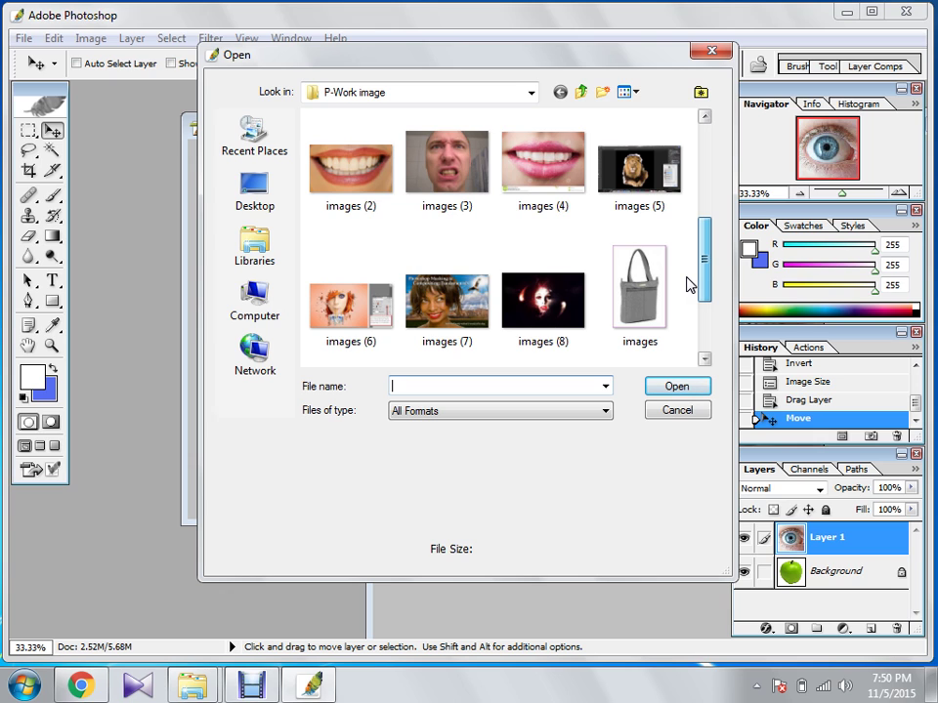
left_click_drag(687, 278, 704, 233)
left_click(553, 308)
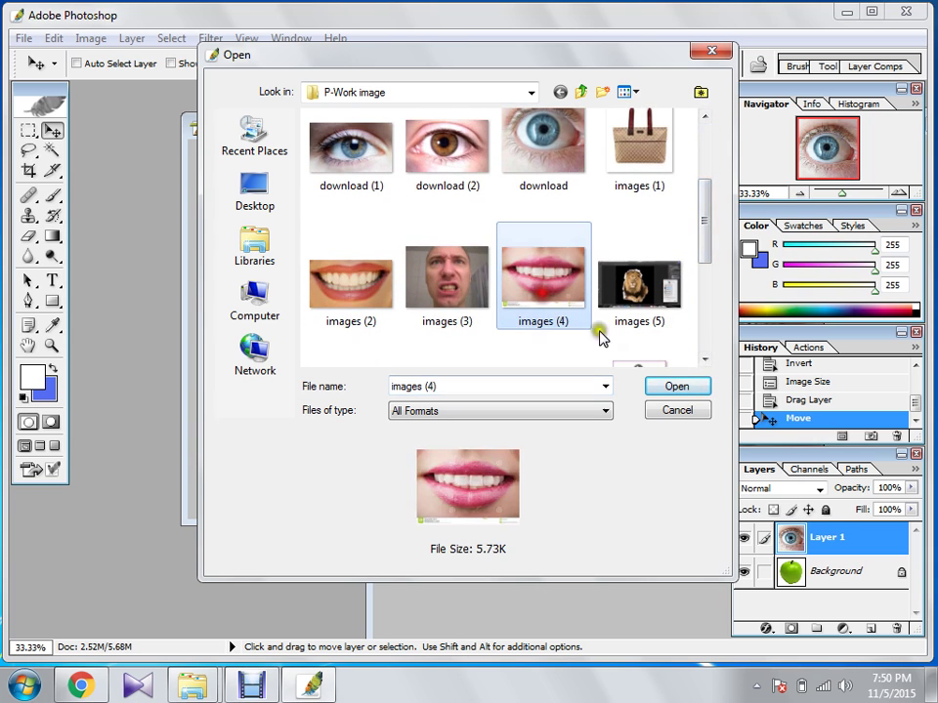
left_click(678, 388)
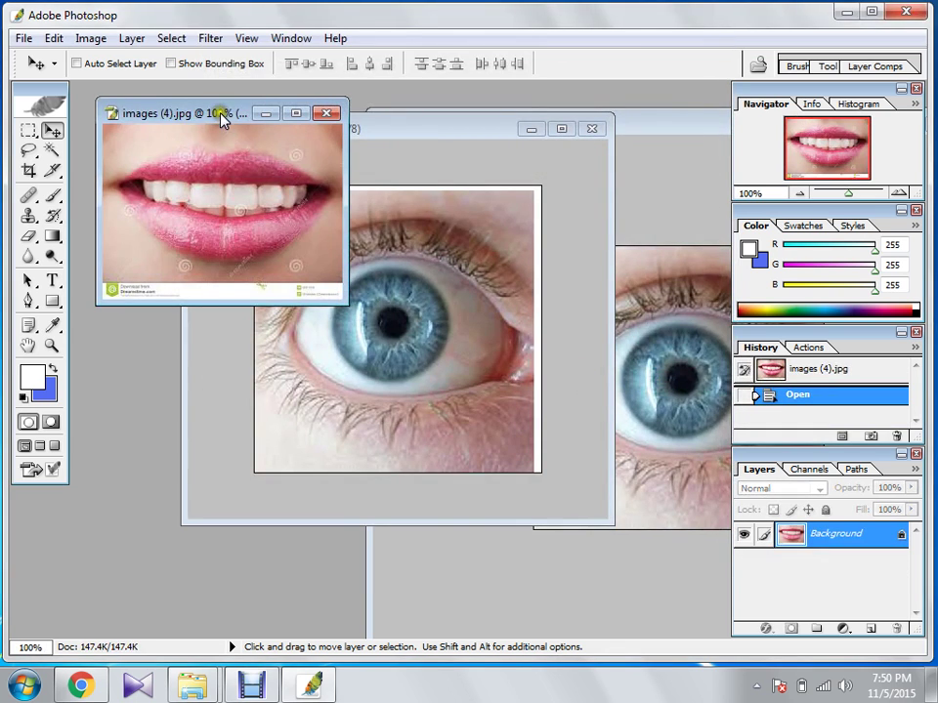
left_click_drag(223, 119, 256, 194)
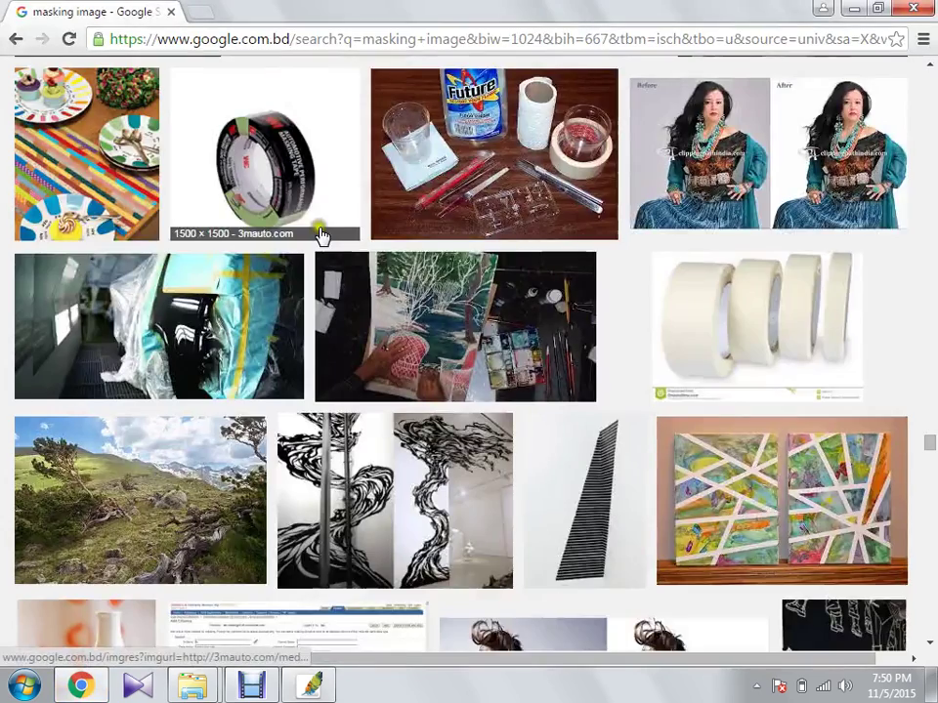
Replace the masking image query with an image search for "nose image" in the Google results in Chrome
scroll(351, 256, "up", 12)
scroll(905, 553, "up", 12)
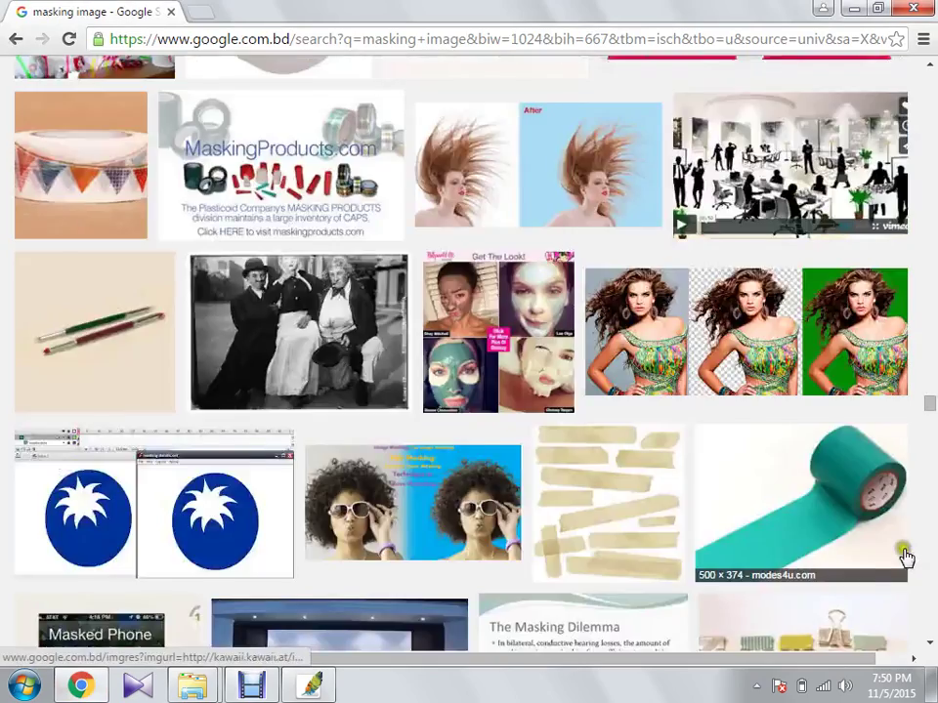
scroll(904, 553, "up", 3)
left_click_drag(929, 402, 922, 71)
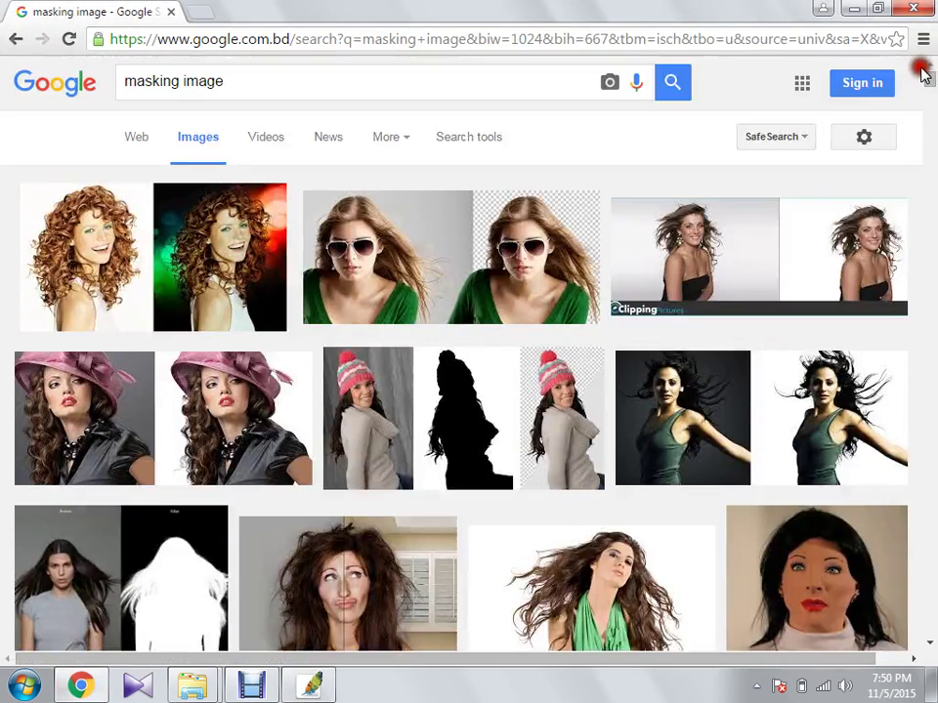
left_click_drag(261, 83, 107, 177)
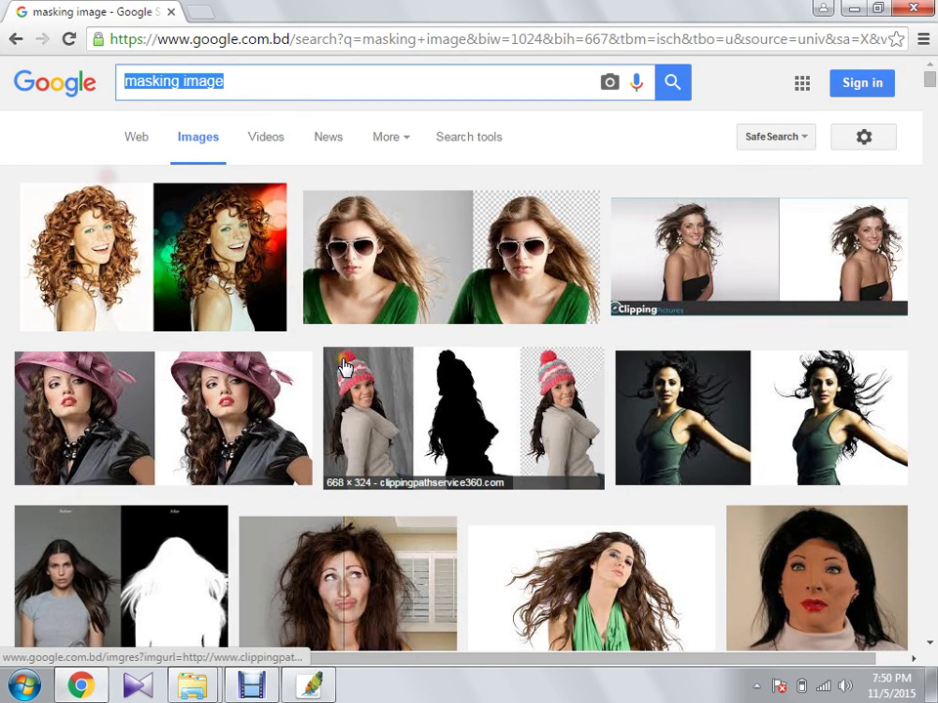
type("nose")
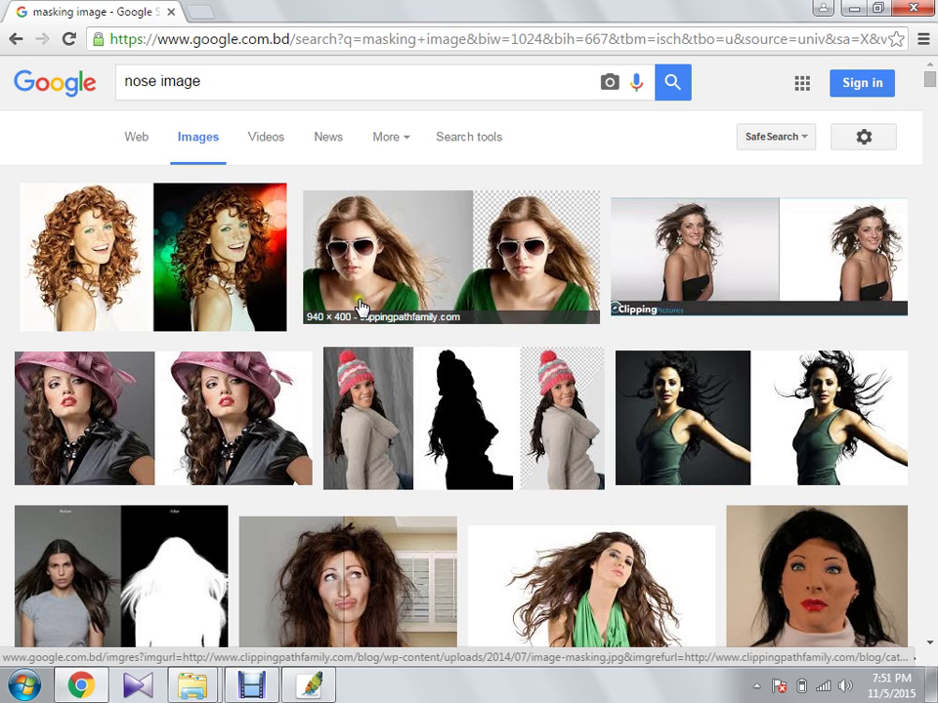
Pick the front-view nose and lips picture from telegraph.co.uk in the results and begin saving it as a file
scroll(403, 415, "down", 2)
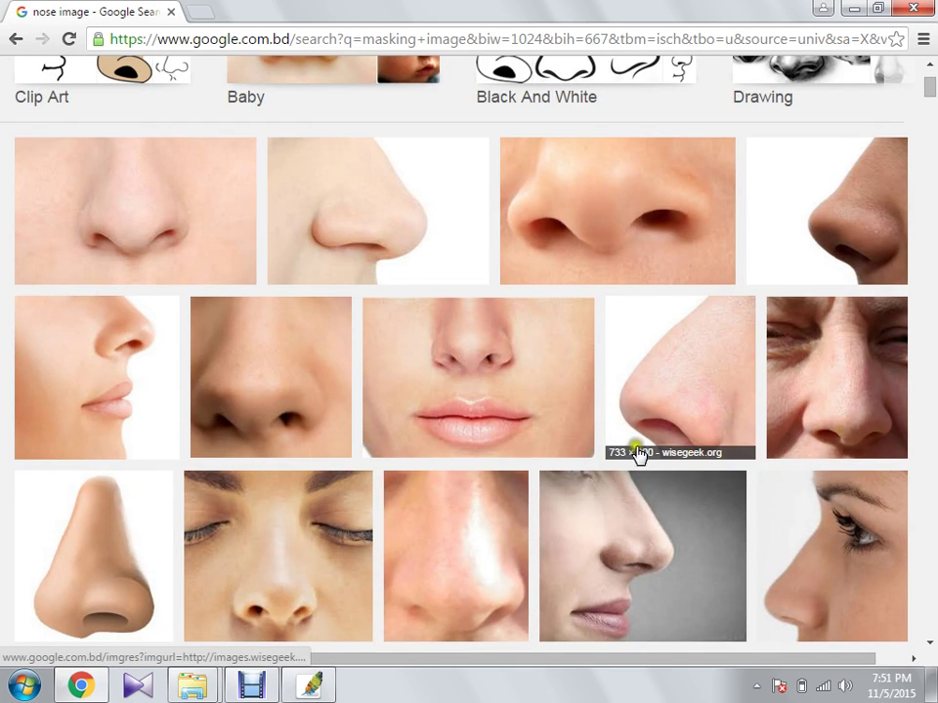
scroll(530, 507, "down", 1)
scroll(531, 507, "down", 2)
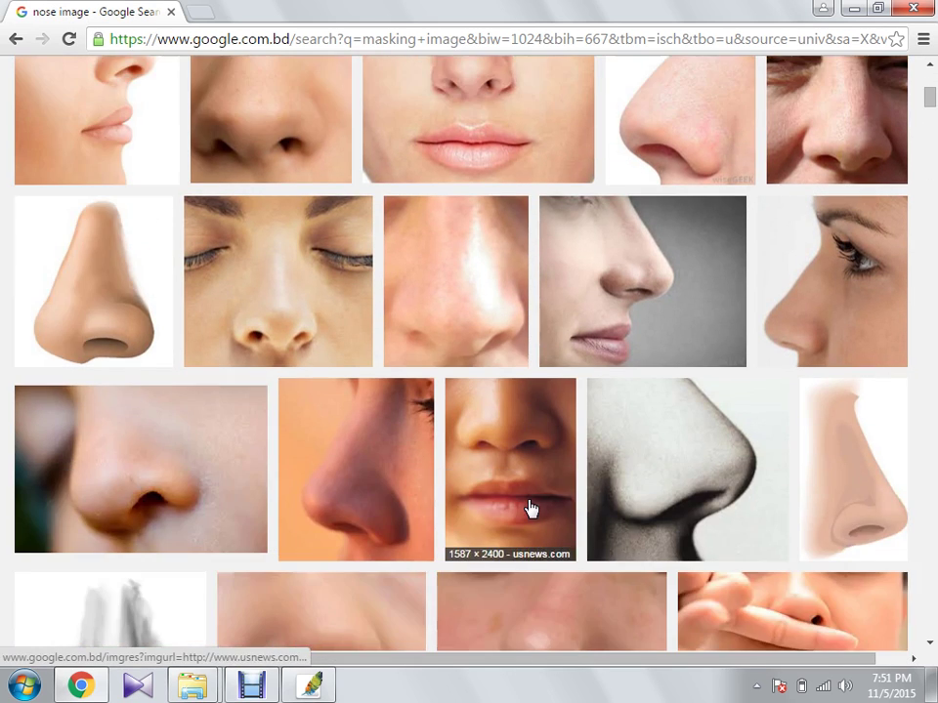
scroll(527, 506, "up", 1)
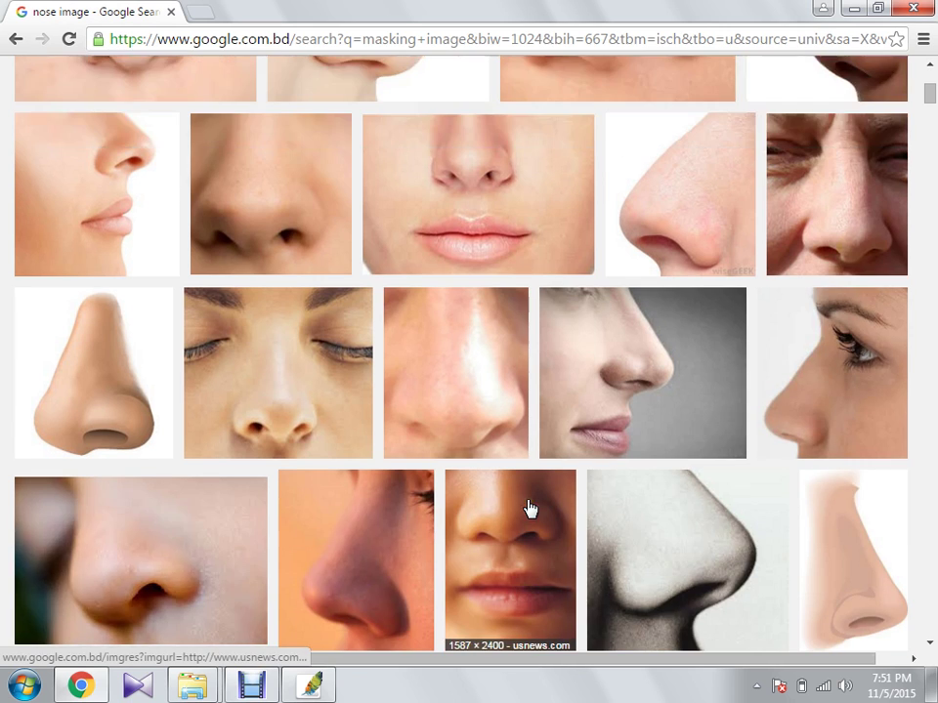
left_click(455, 184)
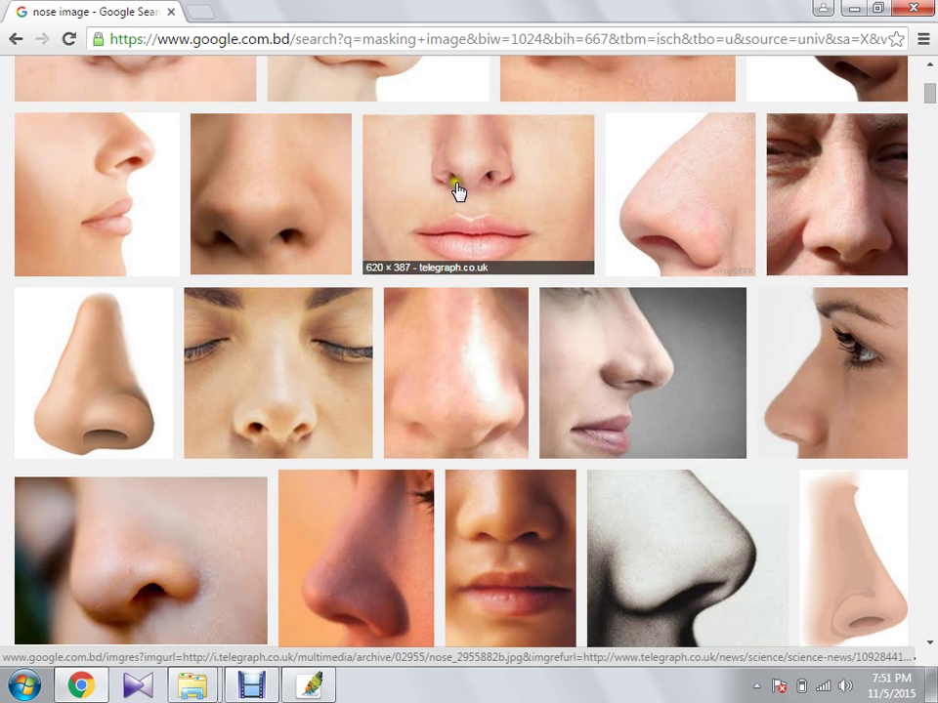
right_click(447, 175)
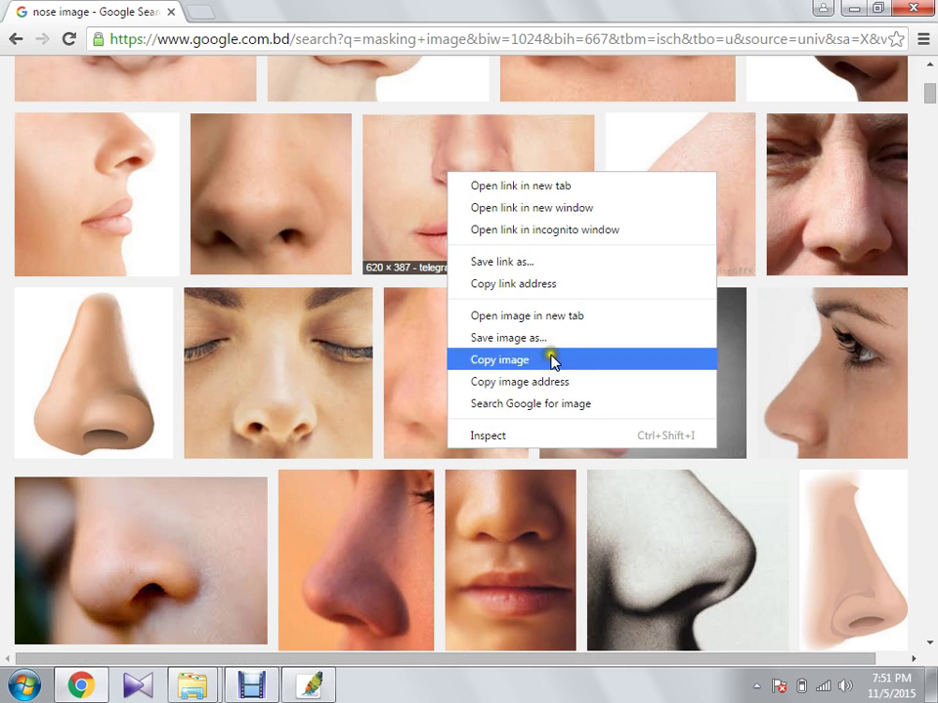
left_click(493, 337)
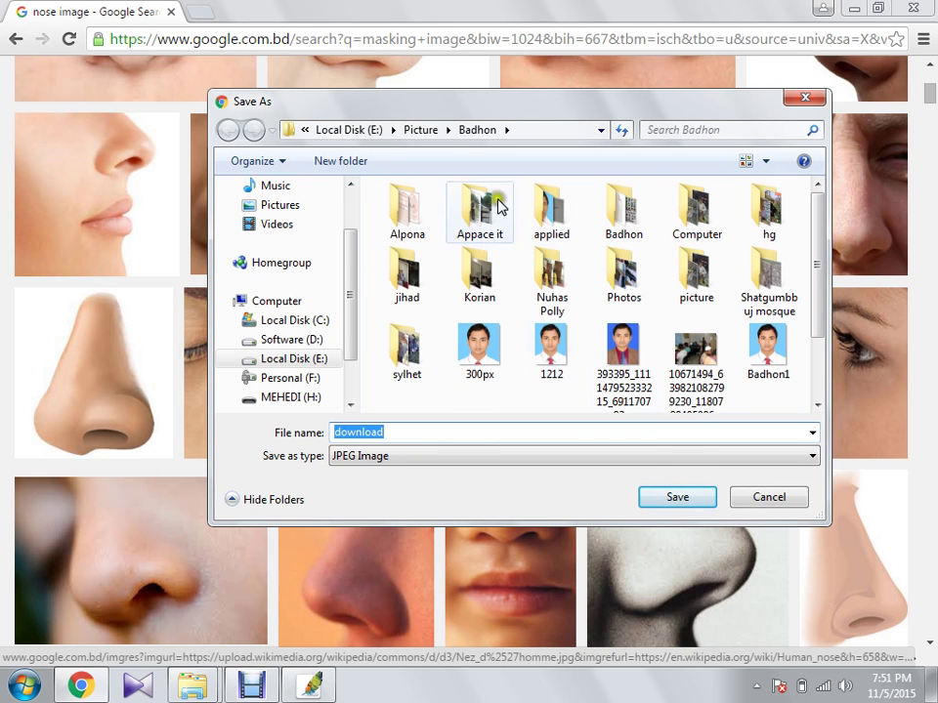
Save the picture as nose, a JPEG image, in the P-Work image folder inside Graphics Class on Local Disk (E:)
left_click(304, 360)
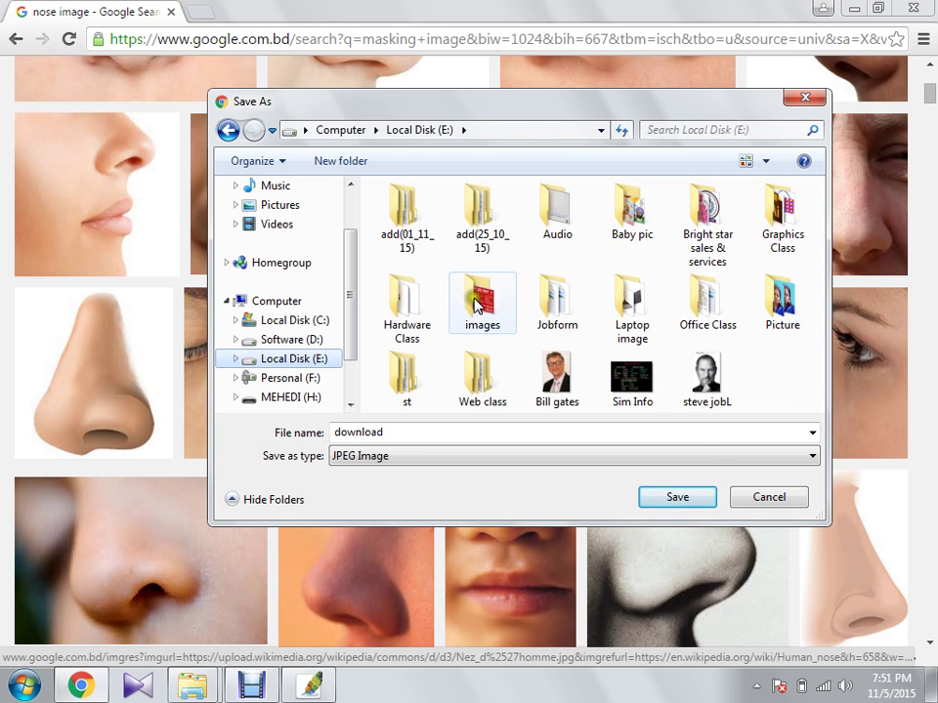
left_click(410, 298)
double_click(779, 203)
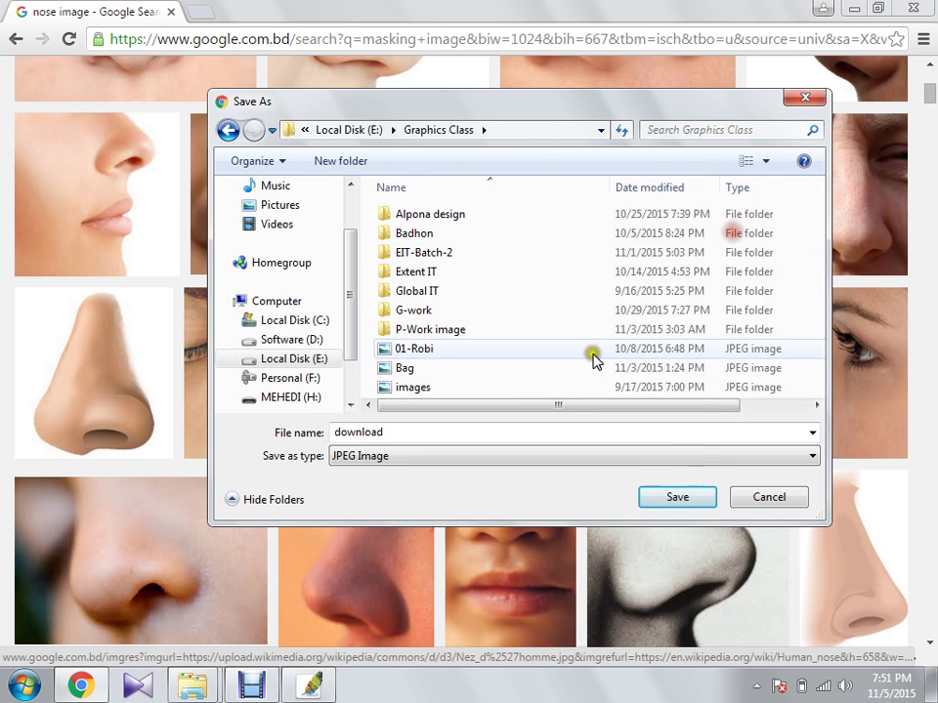
double_click(430, 330)
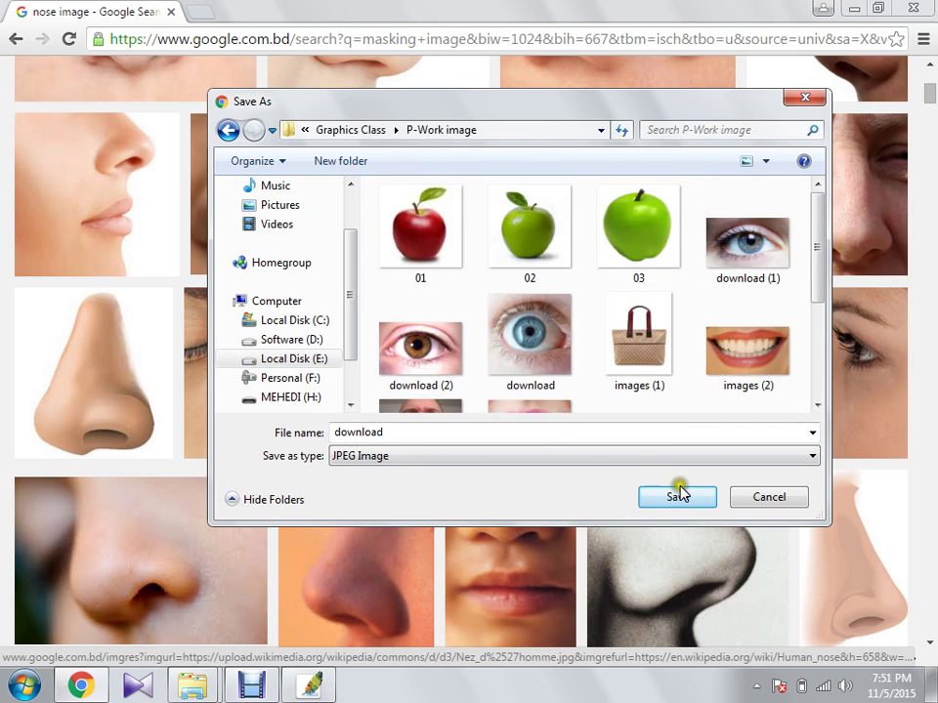
left_click_drag(391, 433, 283, 426)
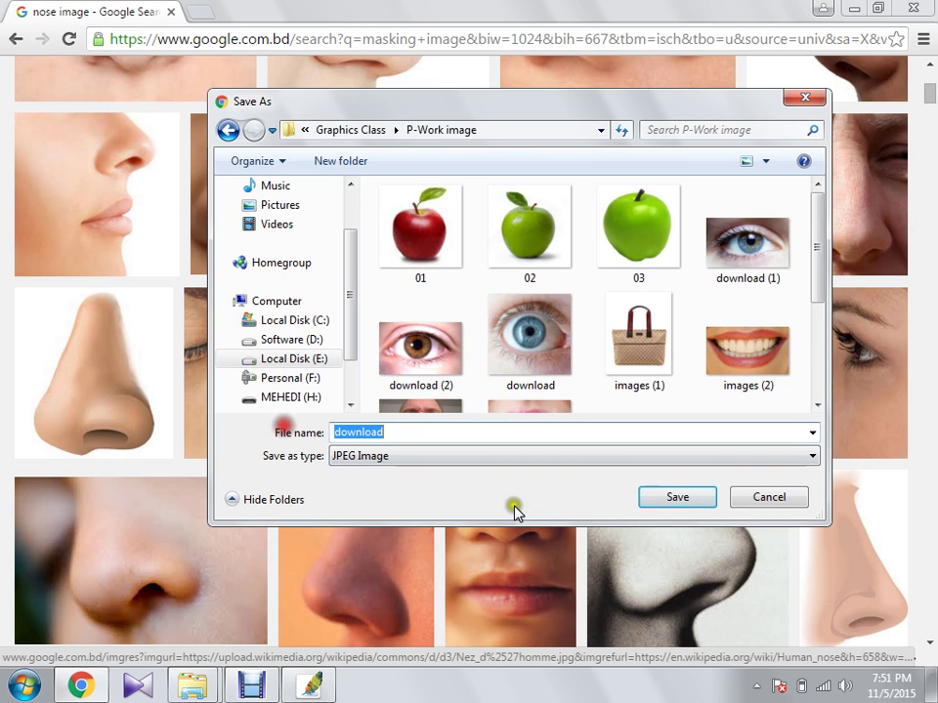
type("nose")
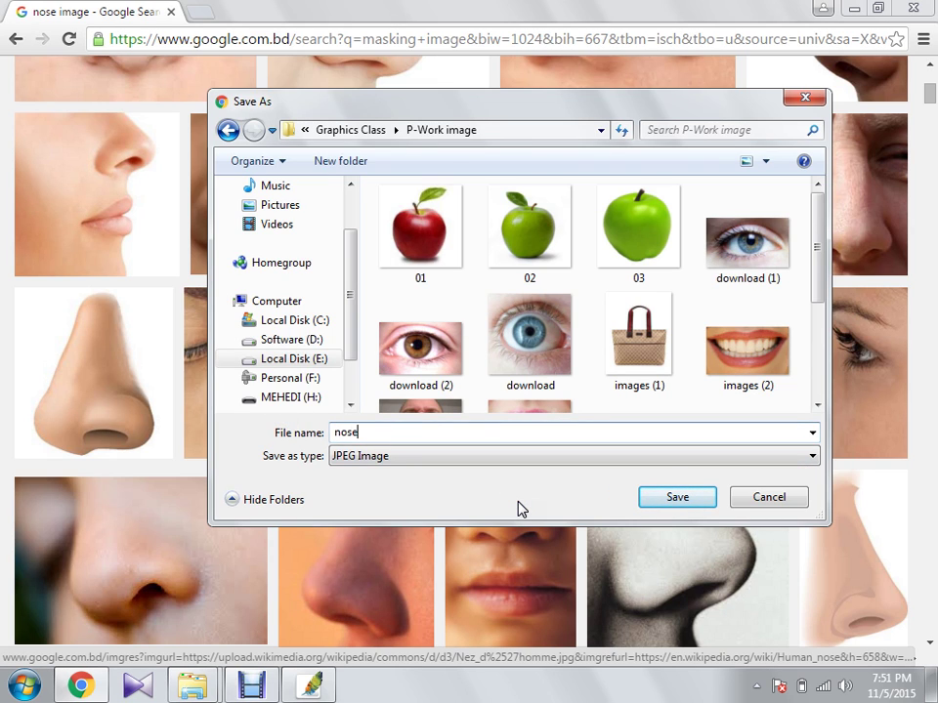
left_click(675, 500)
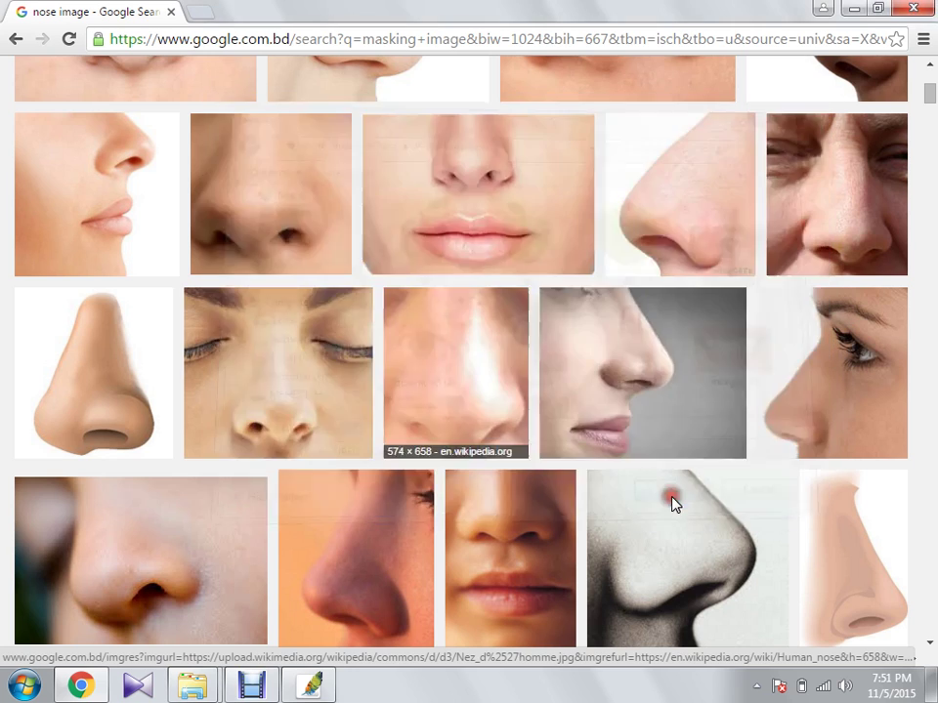
scroll(681, 506, "up", 1)
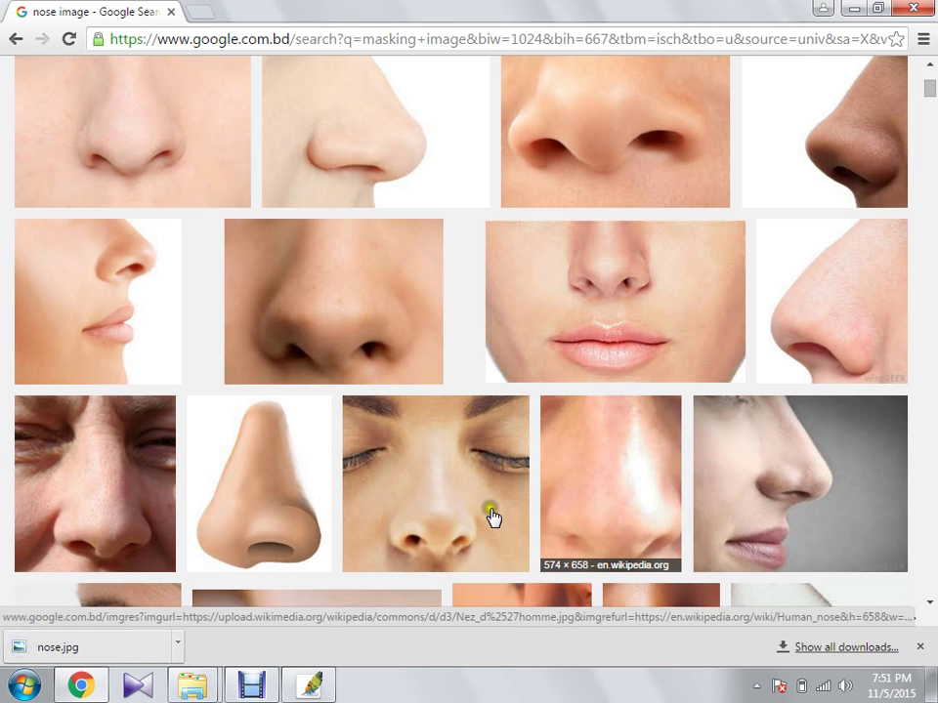
Switch back to Photoshop and open the nose picture from the P-Work image folder
left_click(853, 9)
double_click(126, 146)
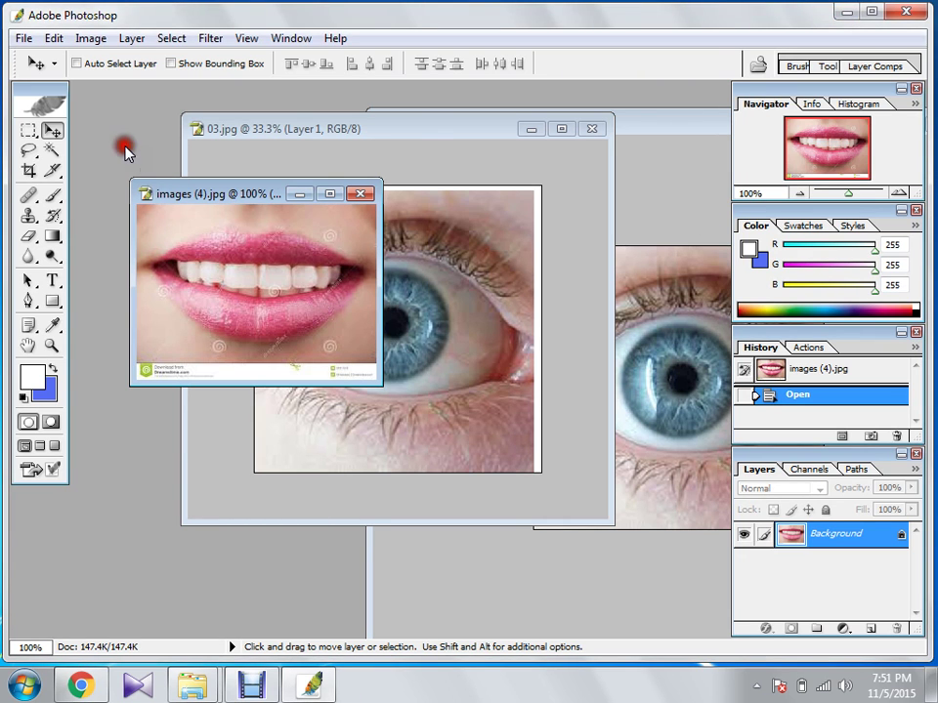
left_click_drag(706, 163, 697, 293)
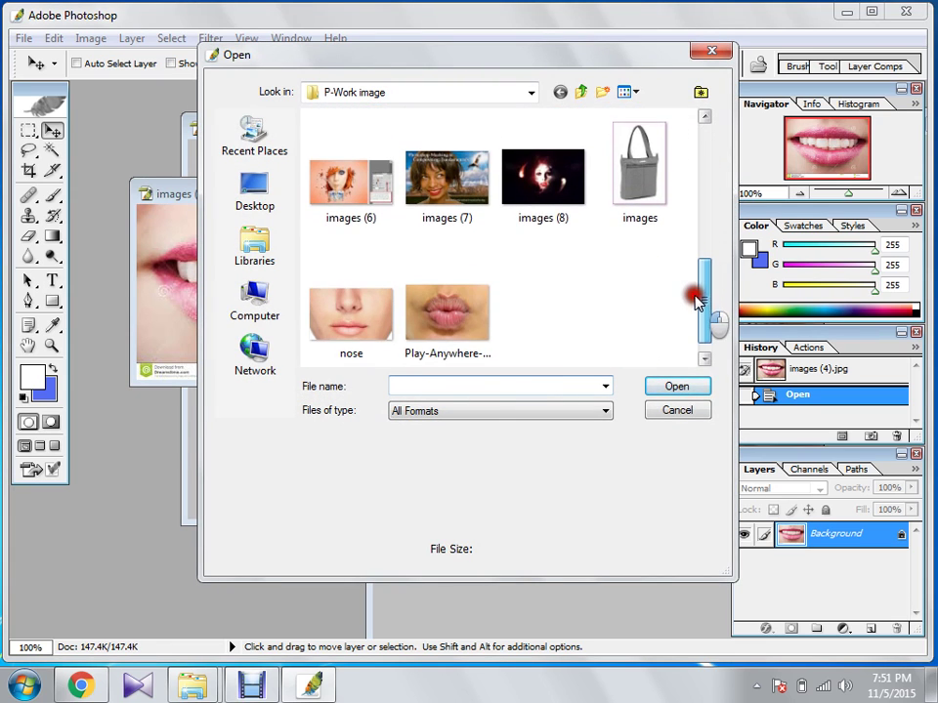
left_click(357, 315)
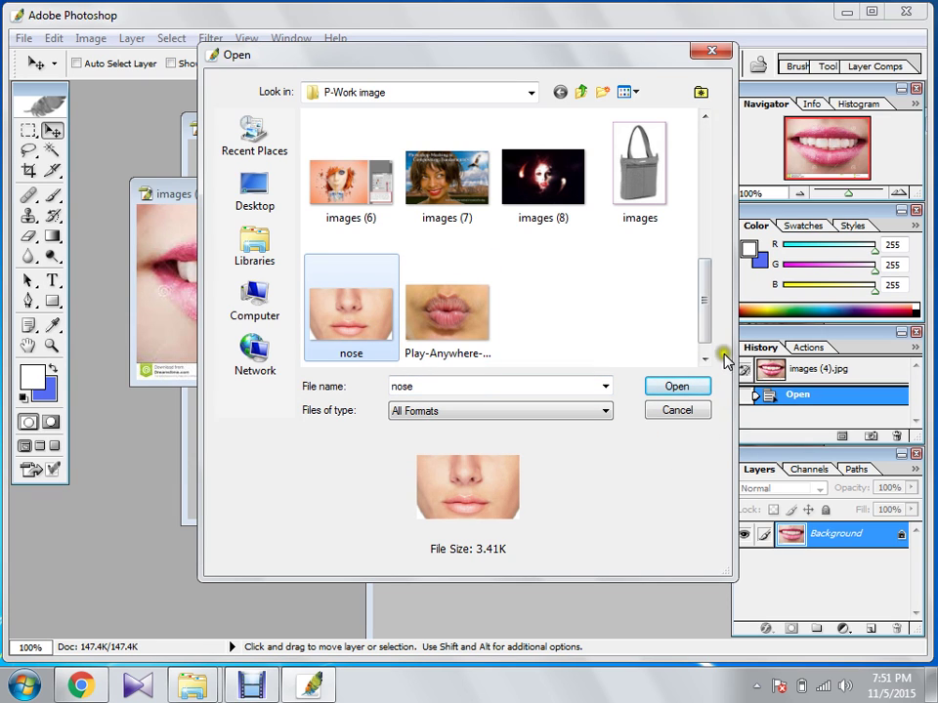
left_click(676, 387)
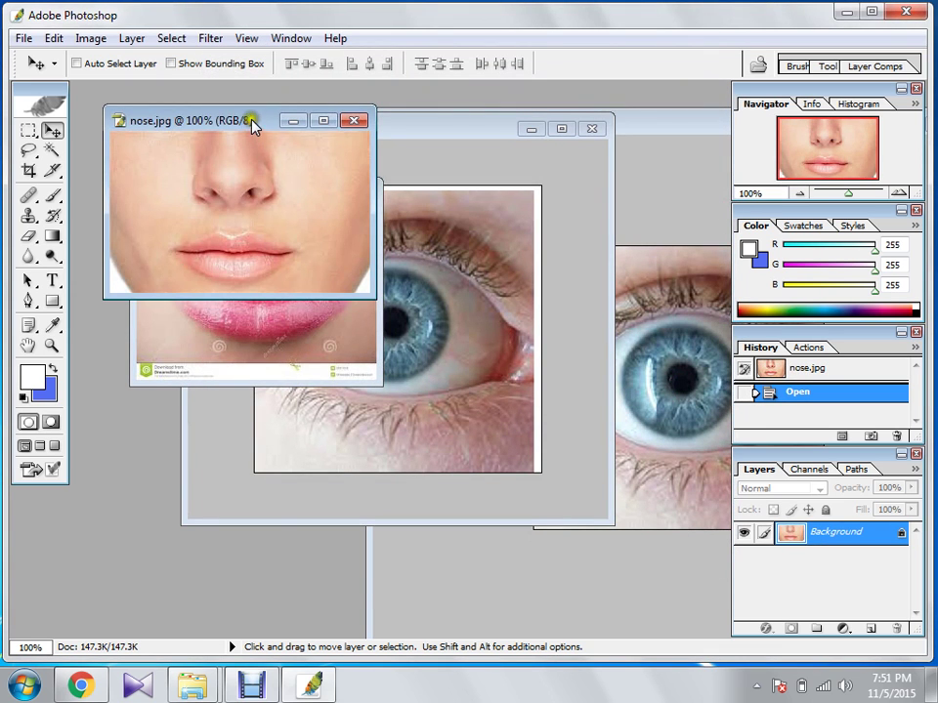
Spread out the nose.jpg, 03.jpg and download.jpg windows, bringing the blue eye image in front
left_click_drag(250, 124, 228, 374)
left_click_drag(478, 130, 290, 131)
left_click_drag(659, 119, 400, 105)
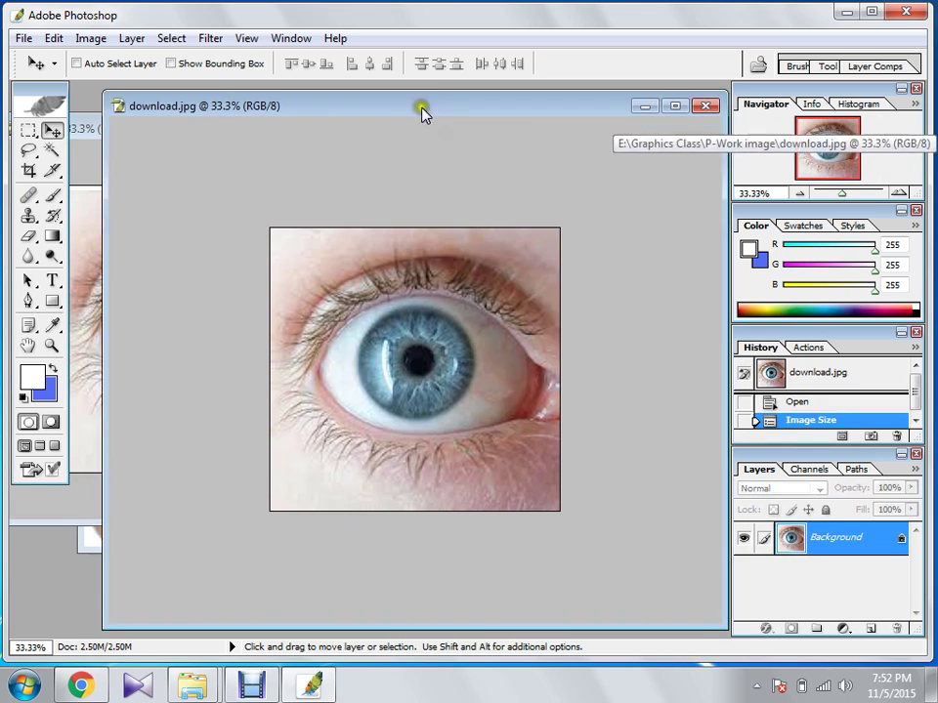
left_click_drag(621, 119, 633, 240)
left_click_drag(445, 516, 442, 517)
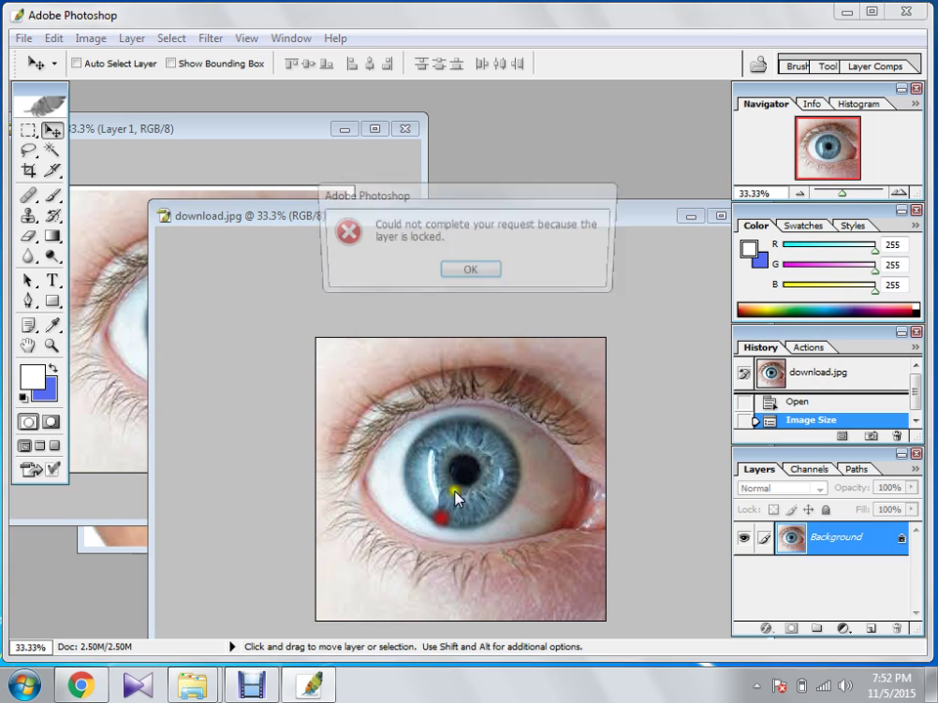
left_click(473, 270)
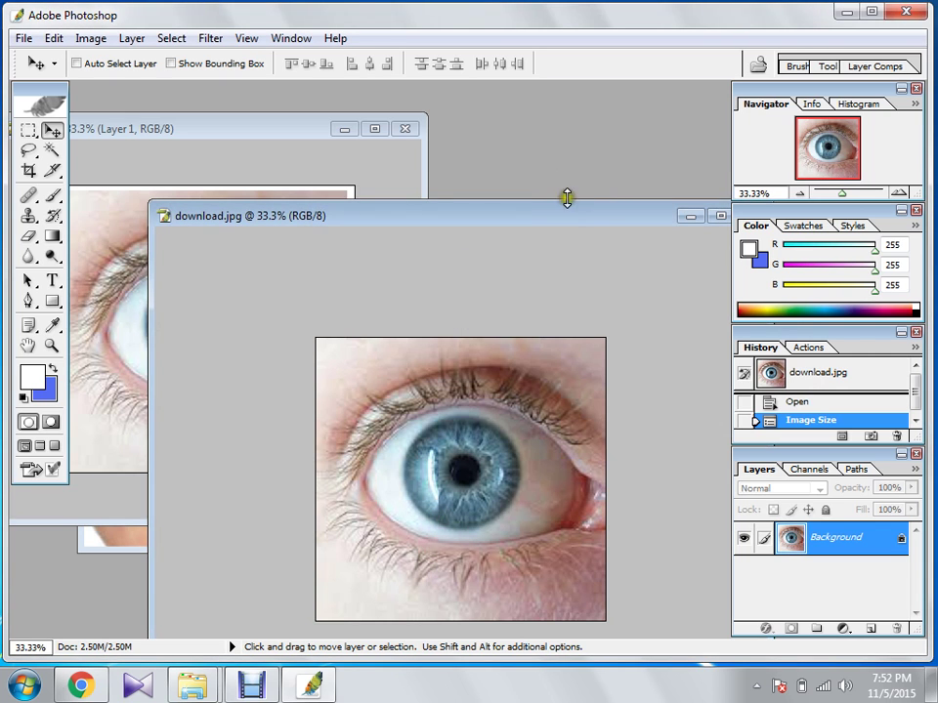
Minimize the download.jpg, 03.jpg, images (4).jpg and nose.jpg image windows to clear the workspace
left_click_drag(565, 205, 470, 163)
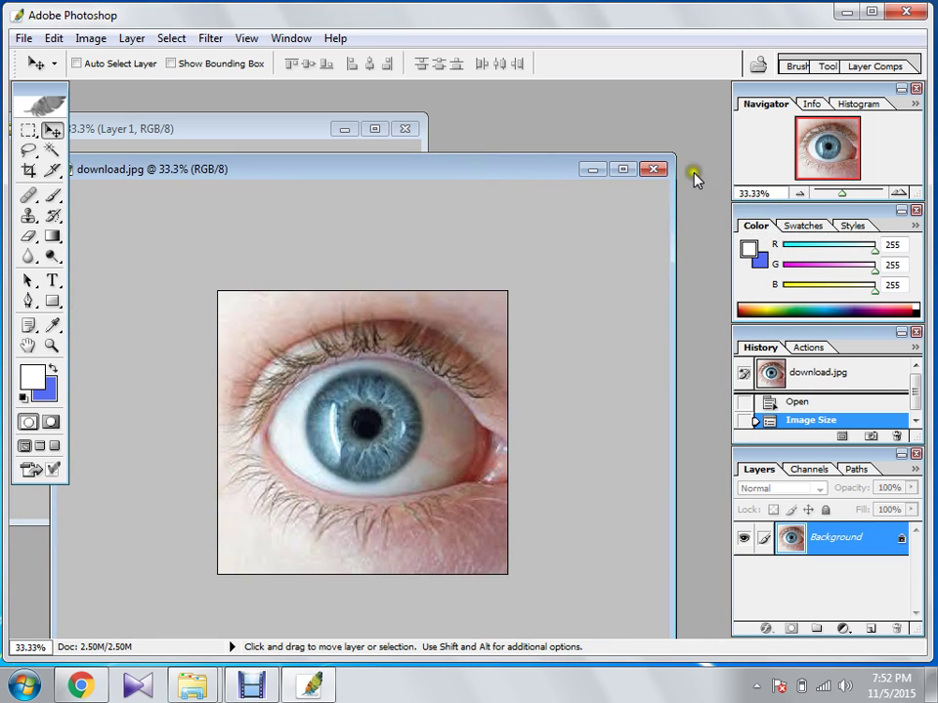
left_click(592, 171)
left_click(342, 128)
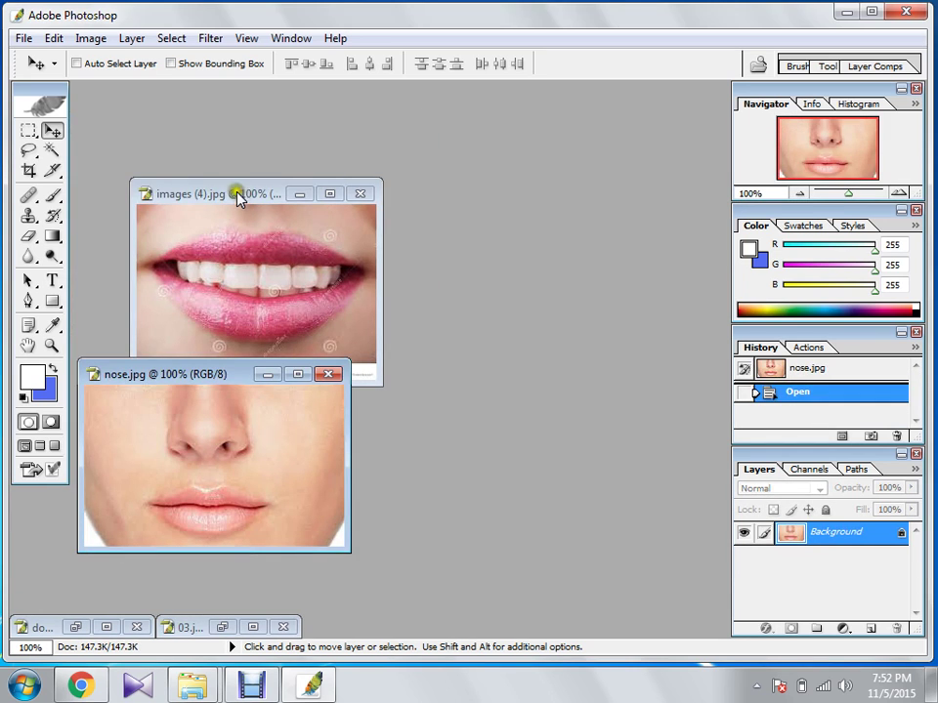
left_click_drag(238, 198, 479, 163)
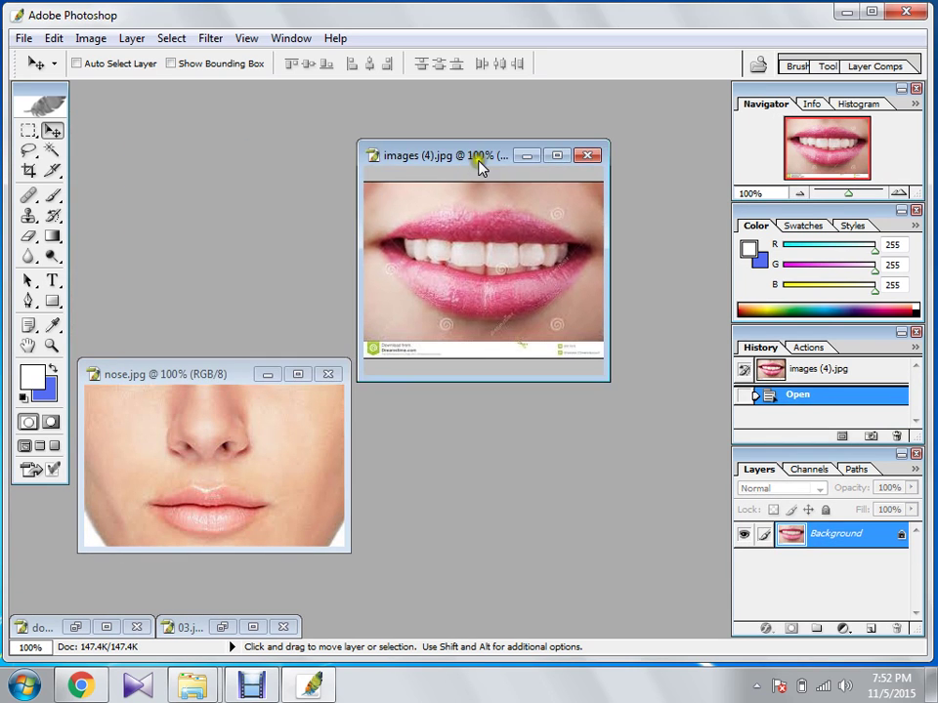
left_click(530, 159)
left_click(276, 377)
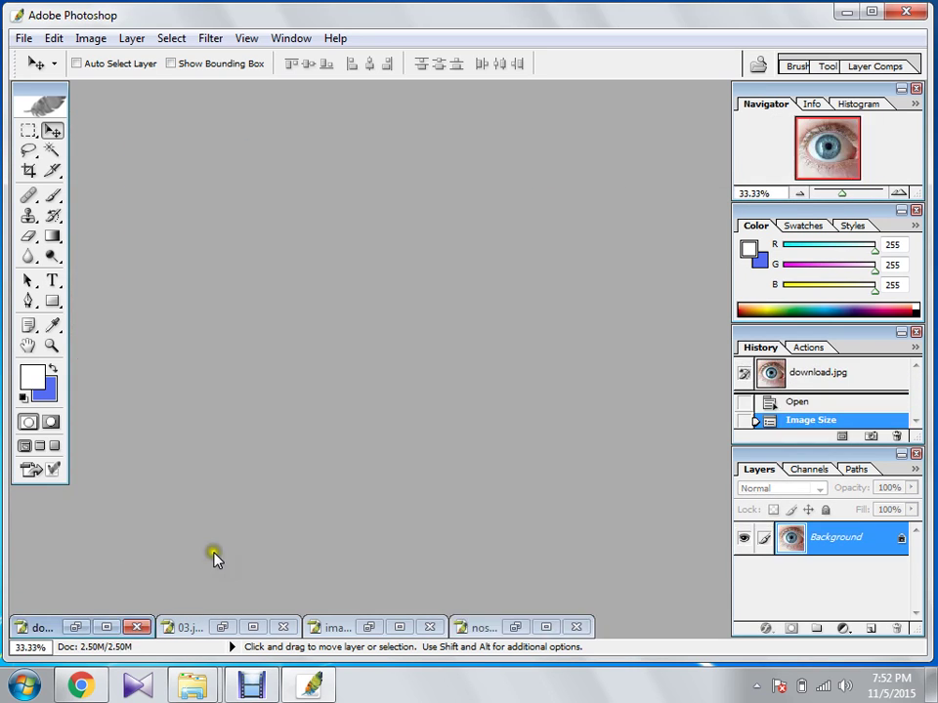
Restore download.jpg, try to move its locked Background layer with the Move tool, and minimize it again
left_click(75, 626)
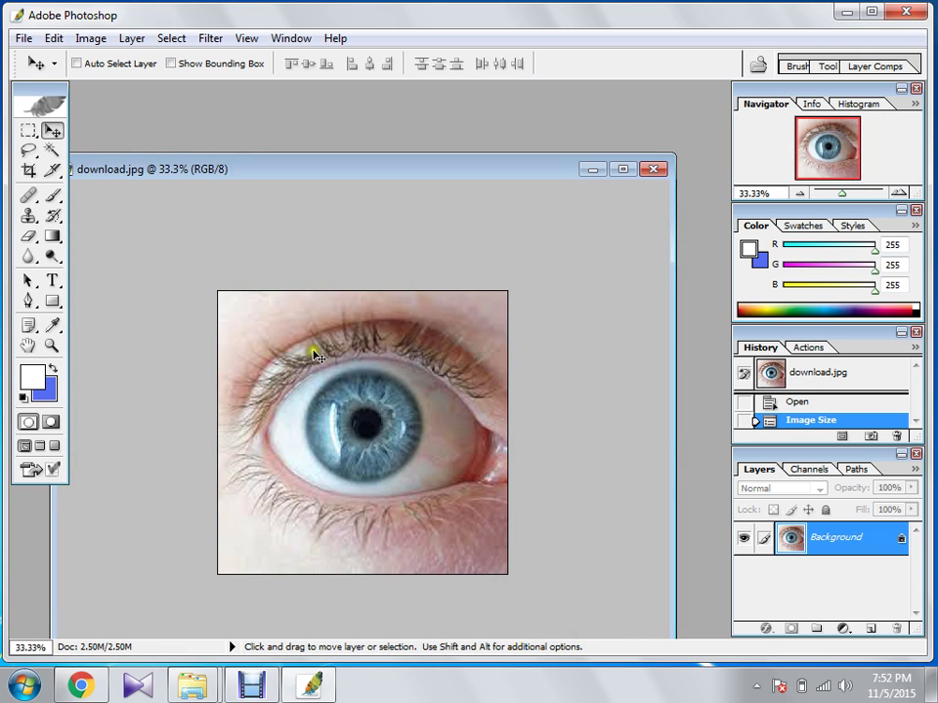
left_click_drag(353, 377, 331, 430)
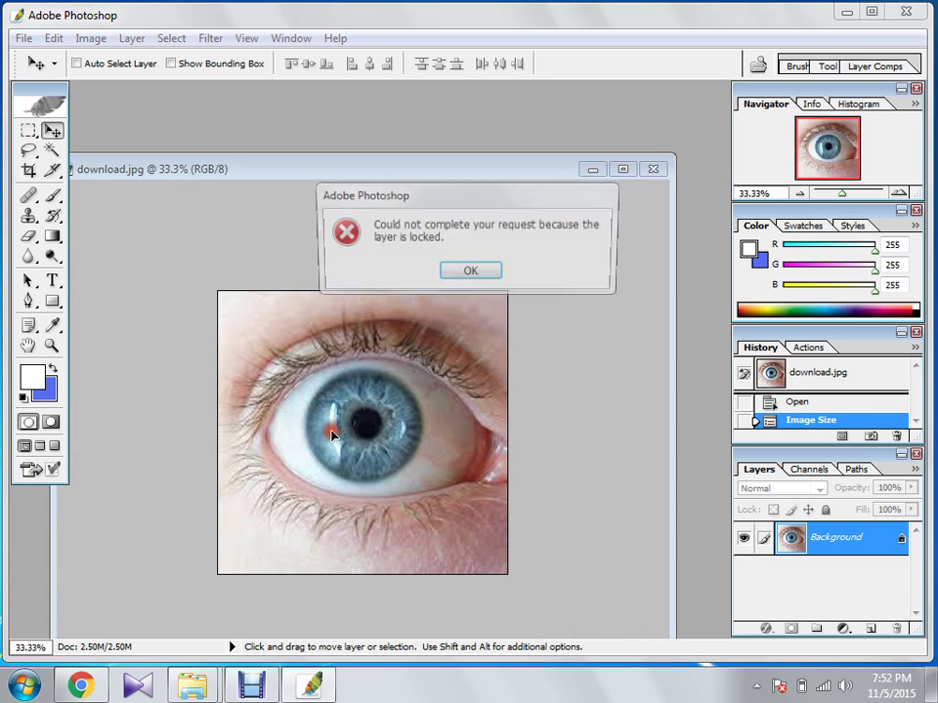
left_click(468, 273)
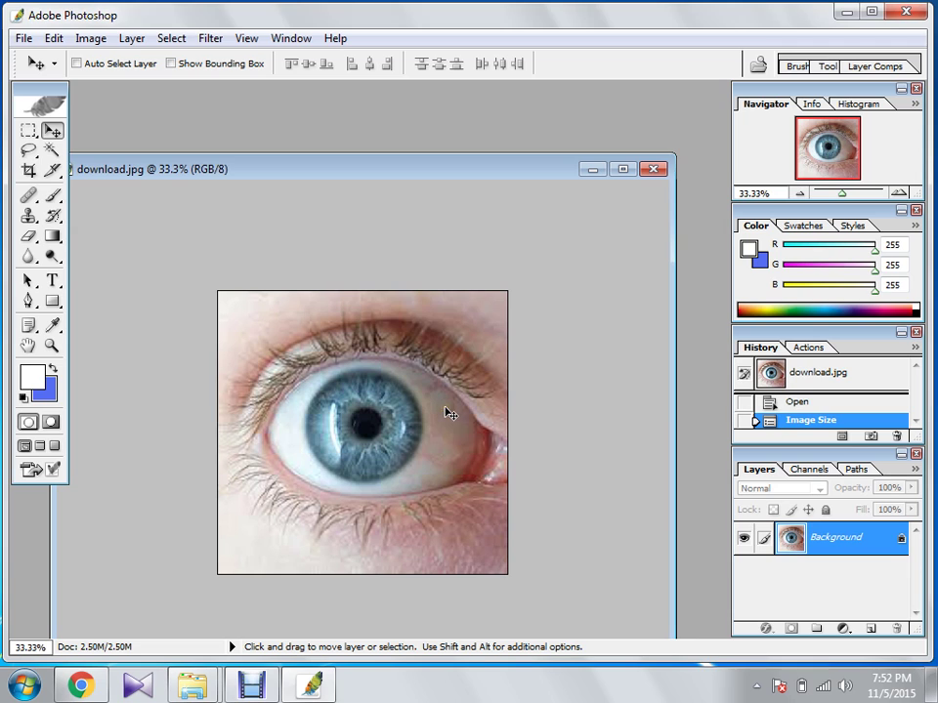
left_click(591, 169)
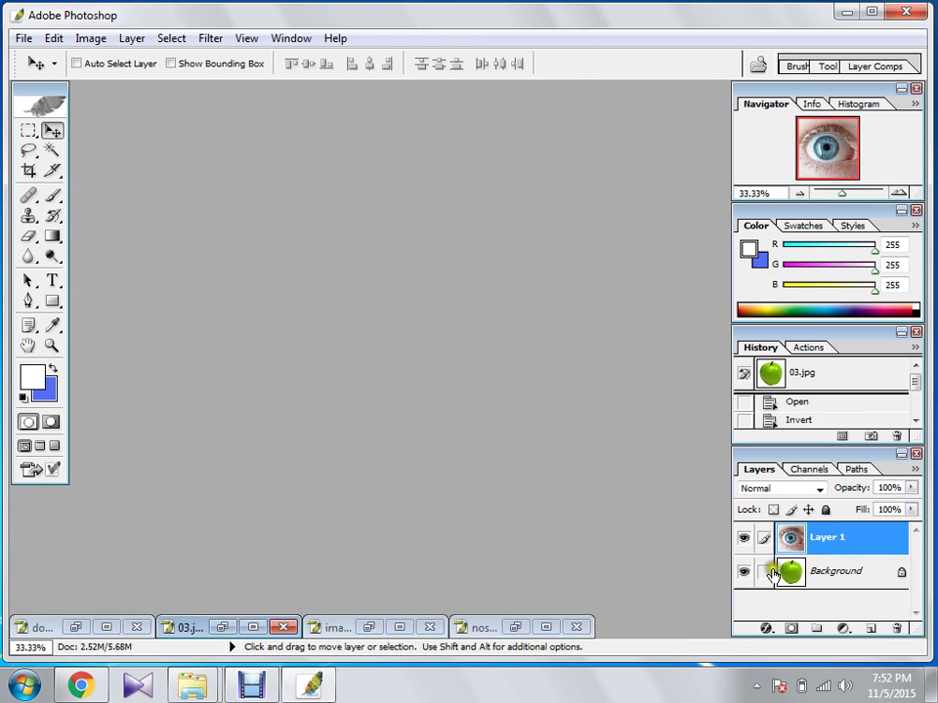
Restore the nose.jpg, images (4).jpg and 03.jpg windows and move 03.jpg to the middle of the workspace
left_click(831, 569)
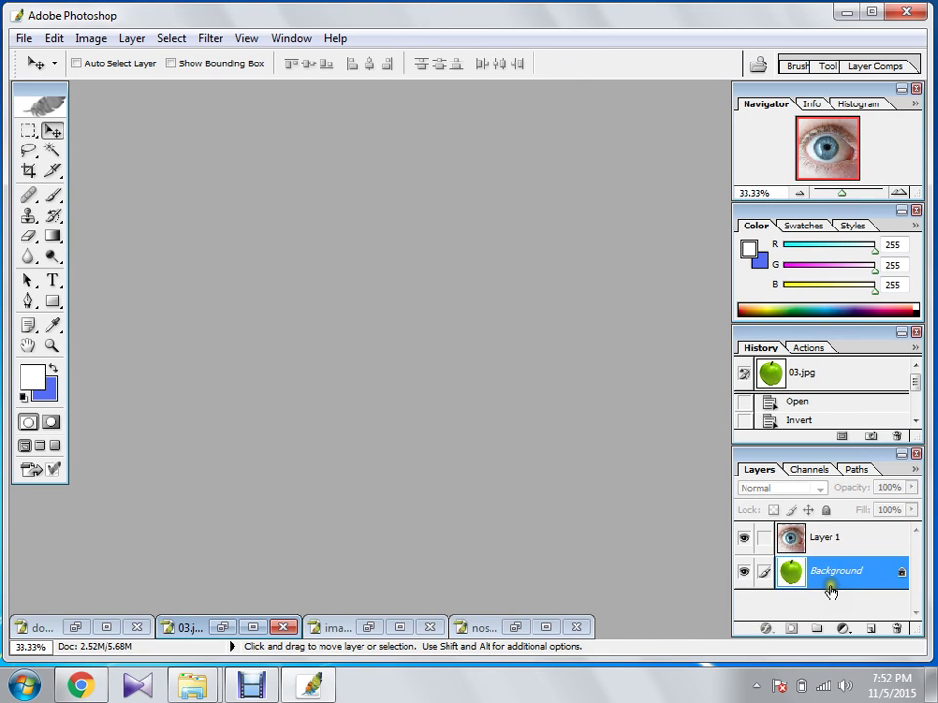
left_click(515, 627)
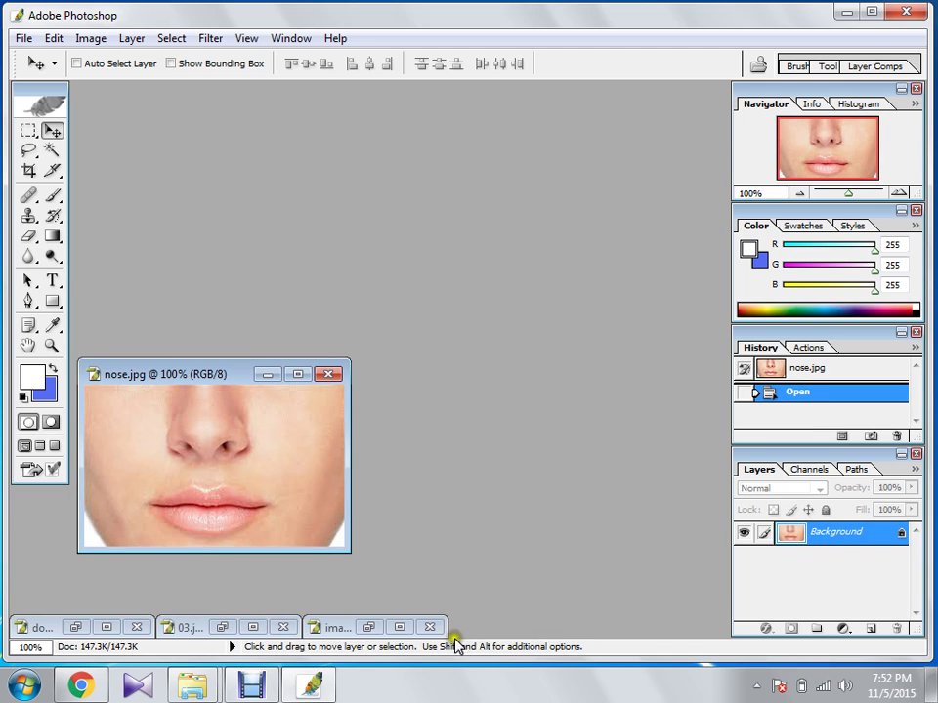
left_click(368, 627)
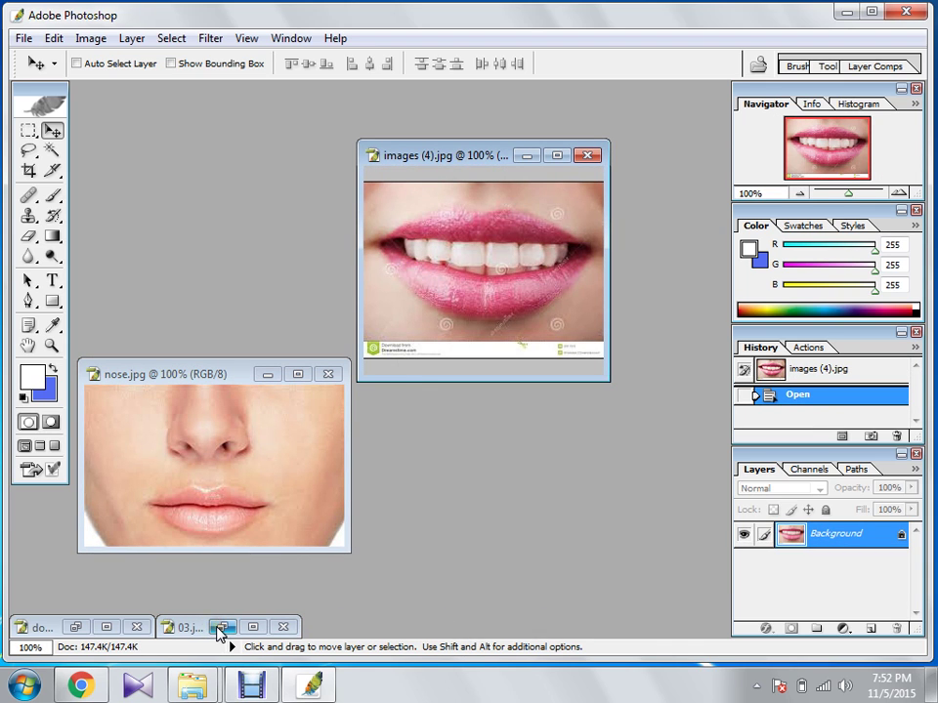
left_click(223, 627)
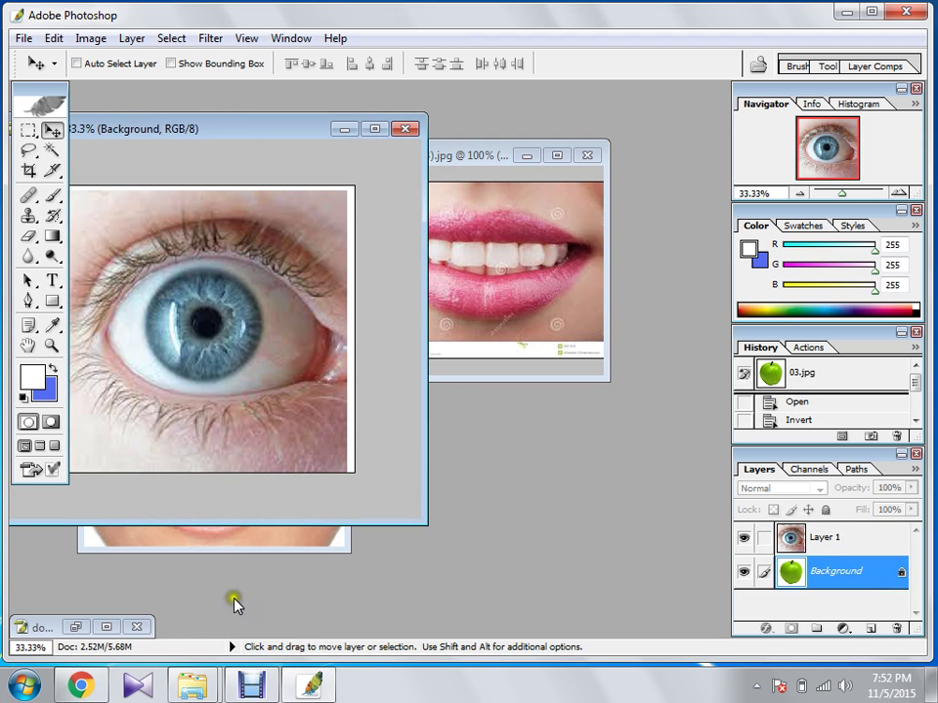
left_click_drag(233, 130, 437, 139)
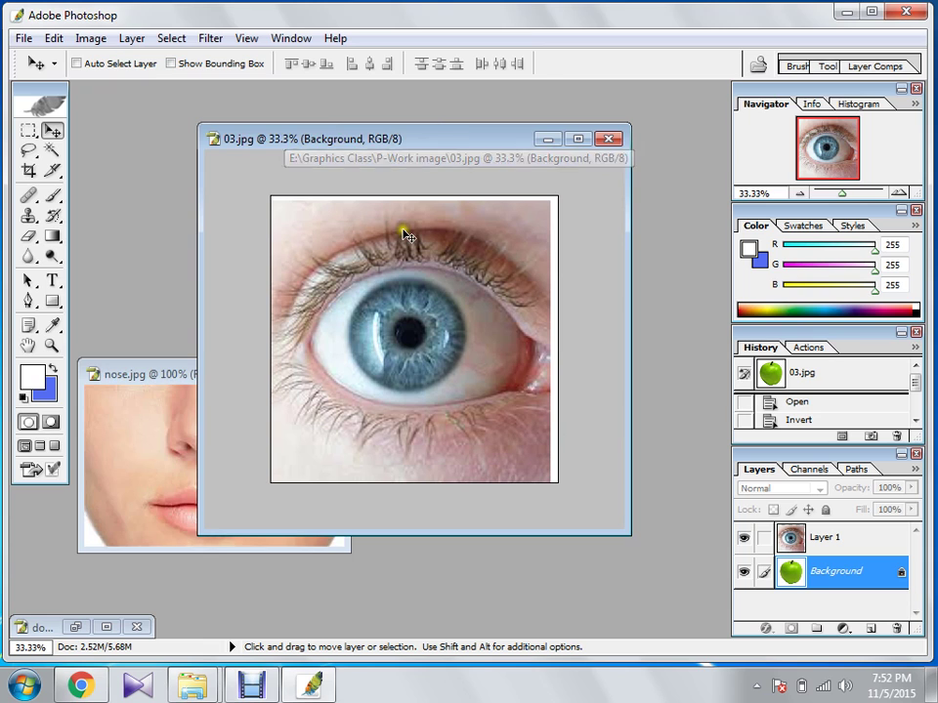
Try to move the Background layer of 03.jpg with the Move tool
left_click_drag(371, 344, 366, 360)
left_click(469, 271)
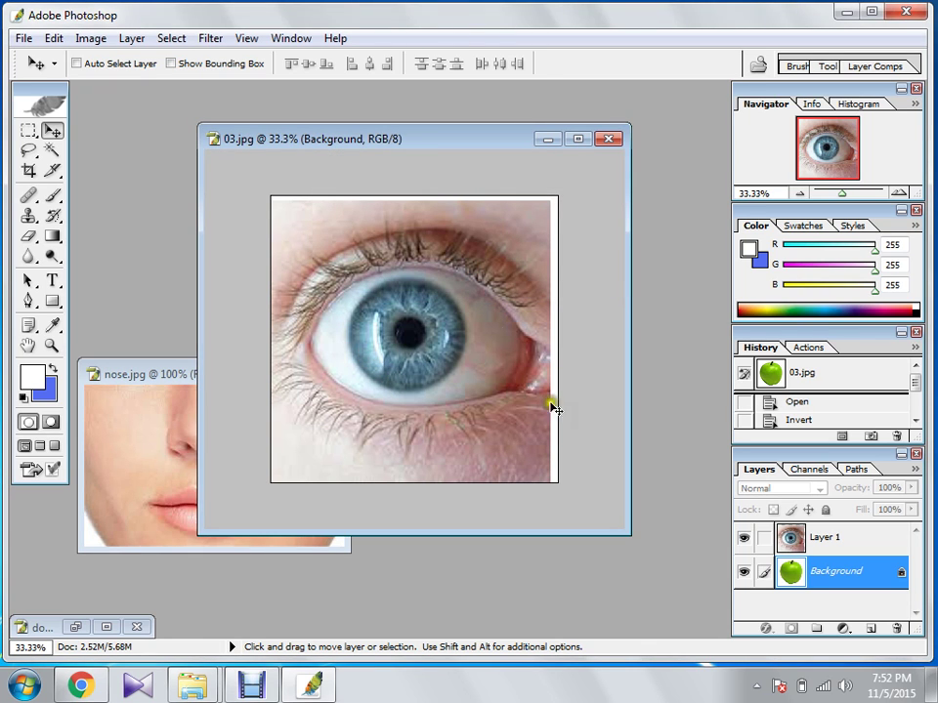
Free-transform the eye on Layer 1 to about 33.5% width and 23.5% height, placing it on the apple's upper left part
left_click(803, 538)
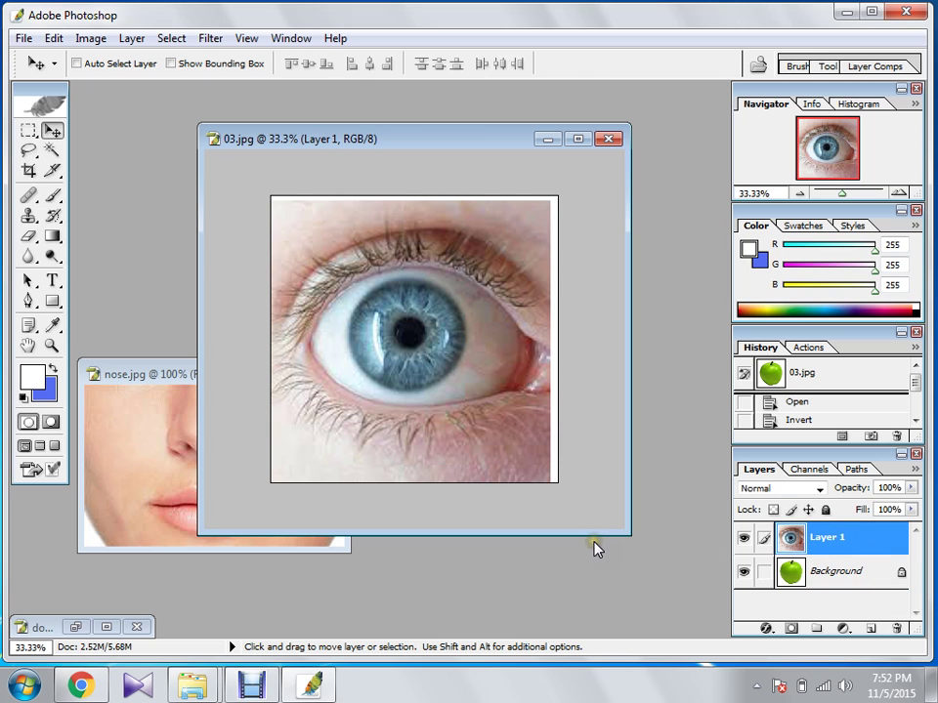
key("ctrl+t")
left_click_drag(549, 197, 380, 403)
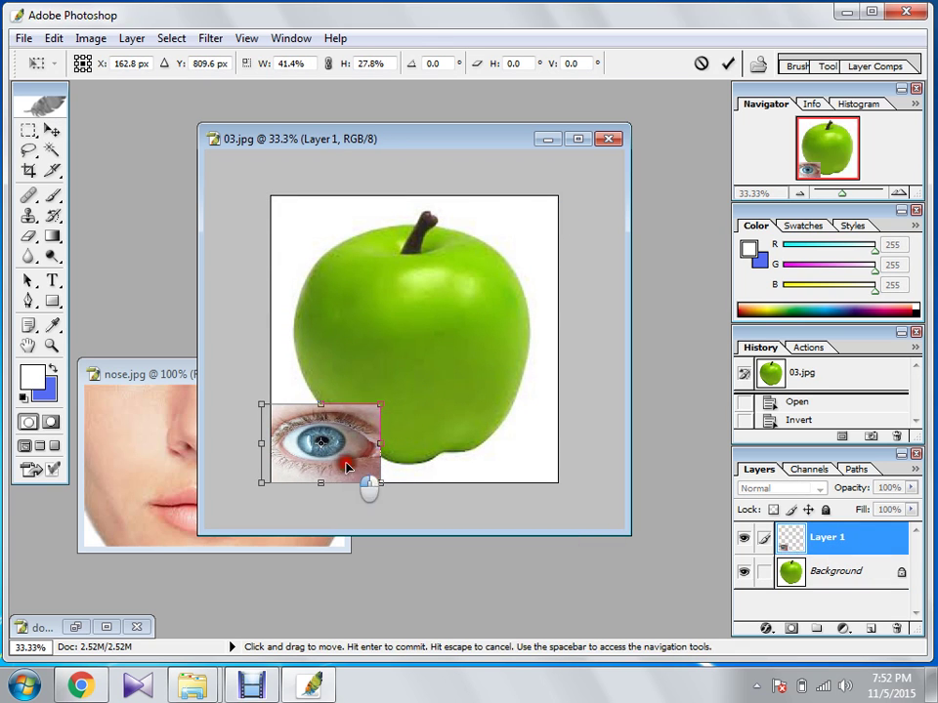
left_click_drag(346, 466, 371, 321)
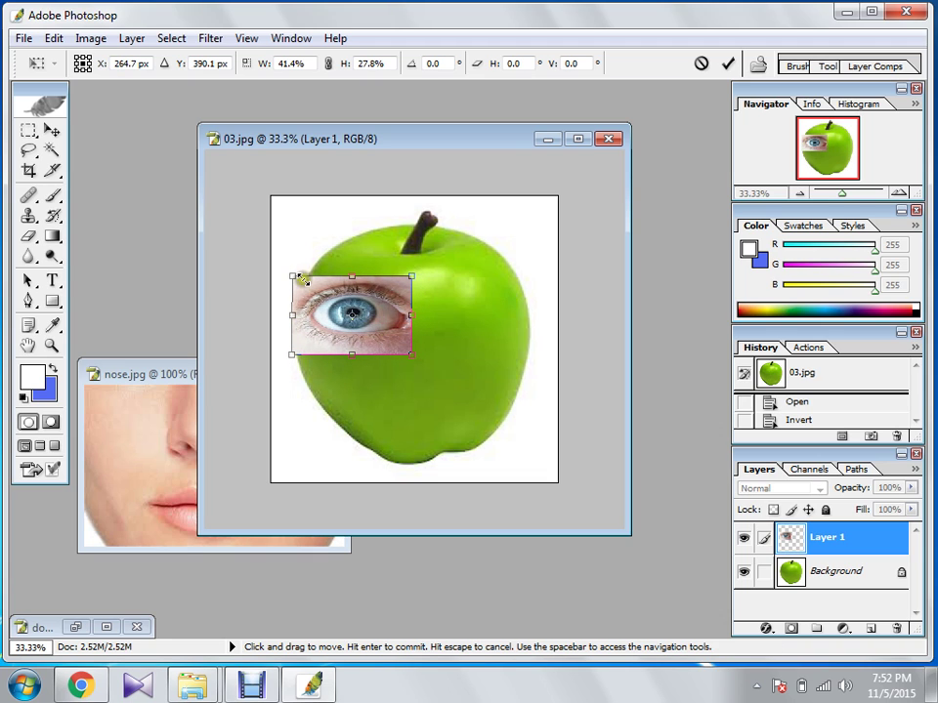
left_click_drag(296, 276, 336, 312)
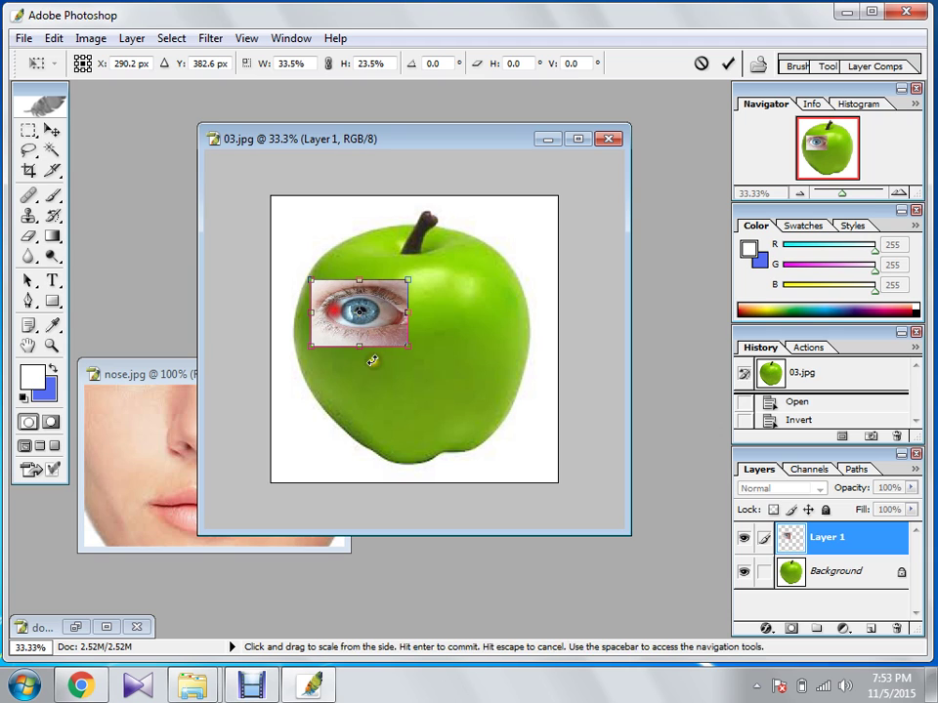
key("Return")
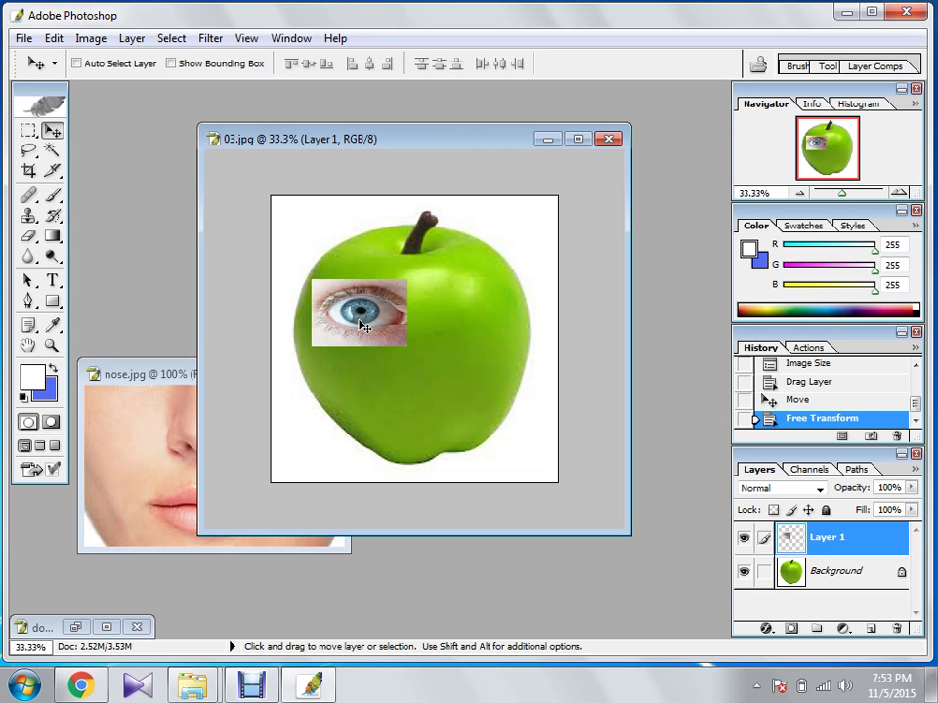
Move the nose.jpg window clear of the apple image and make 03.jpg the active document again
left_click_drag(136, 376, 124, 341)
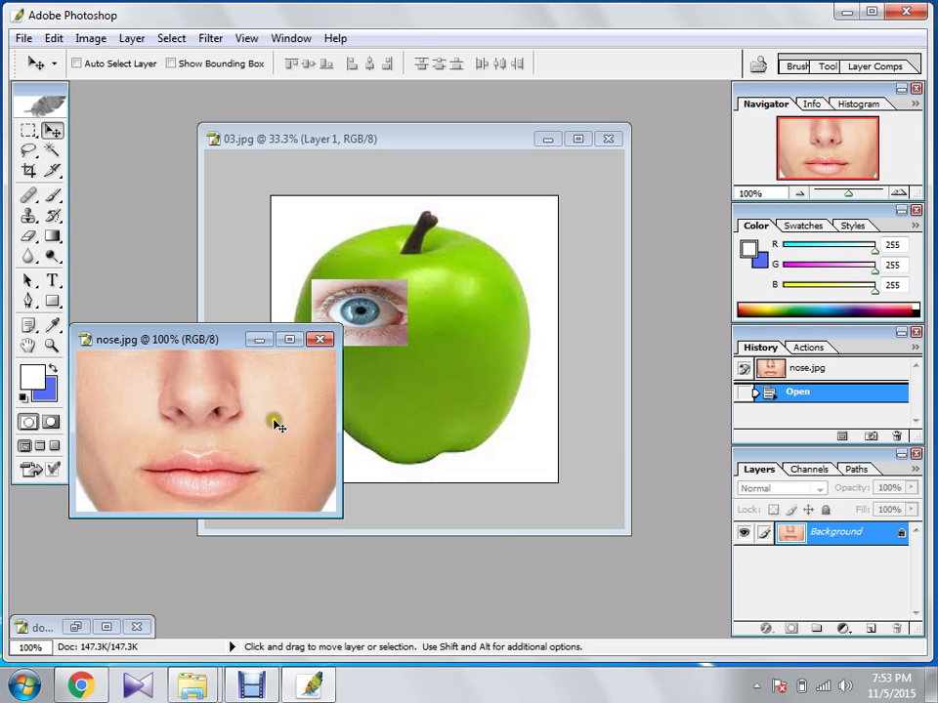
left_click_drag(209, 341, 159, 295)
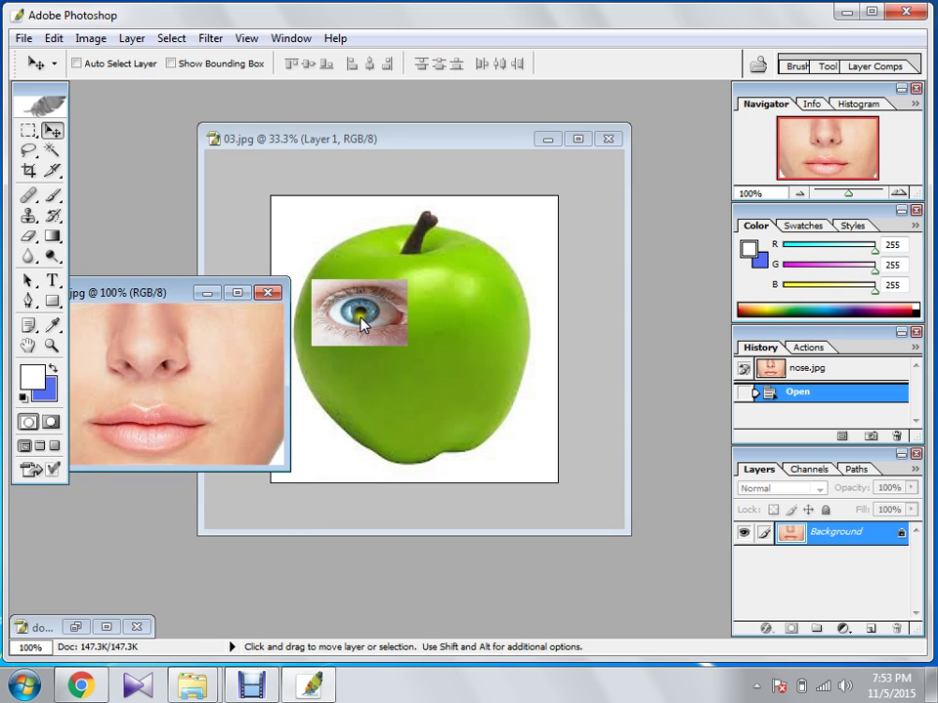
left_click(394, 144)
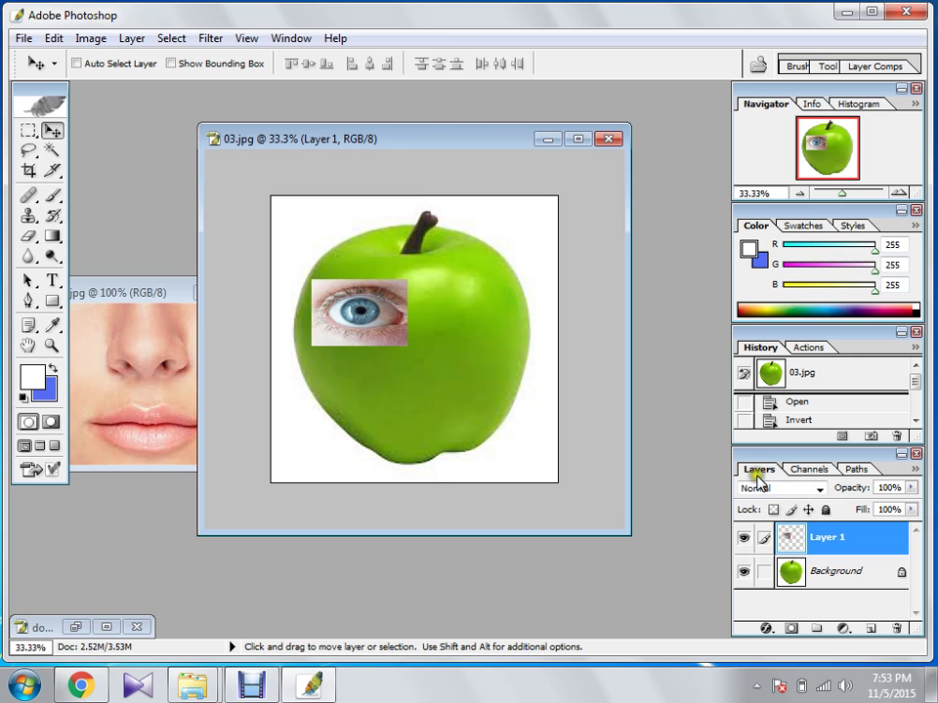
Compare blending modes on the eye layer over the apple, going from Difference back through the modes to Normal
left_click(762, 488)
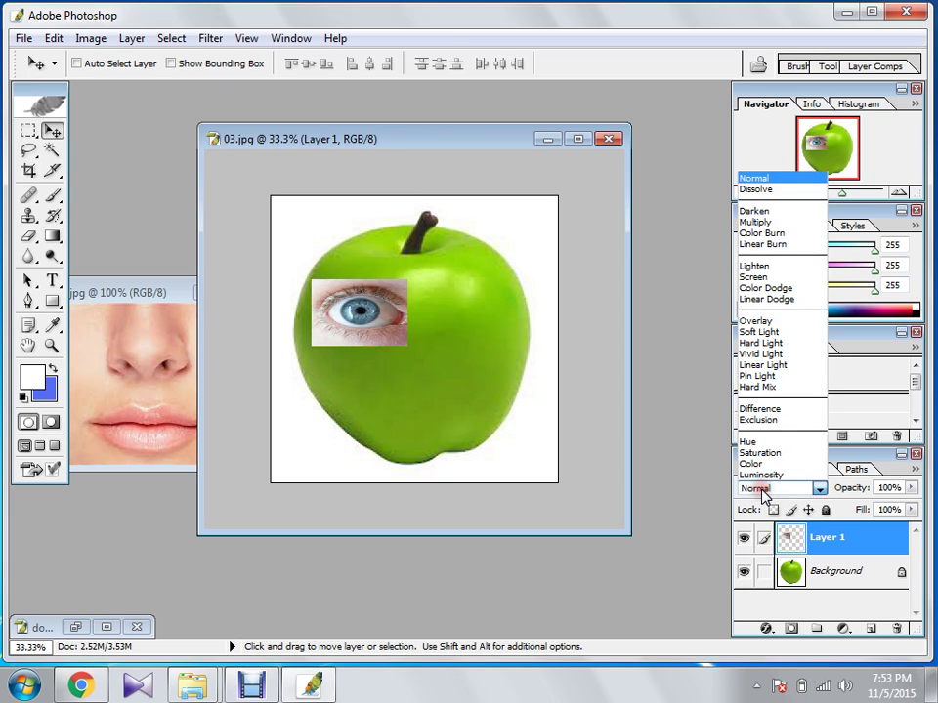
left_click(762, 490)
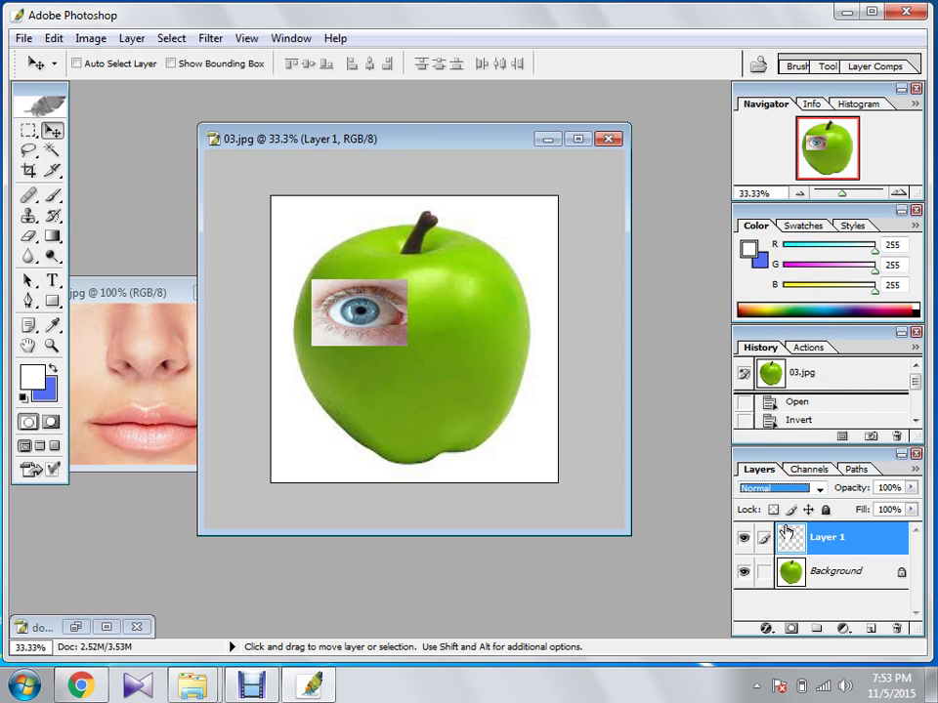
left_click(819, 488)
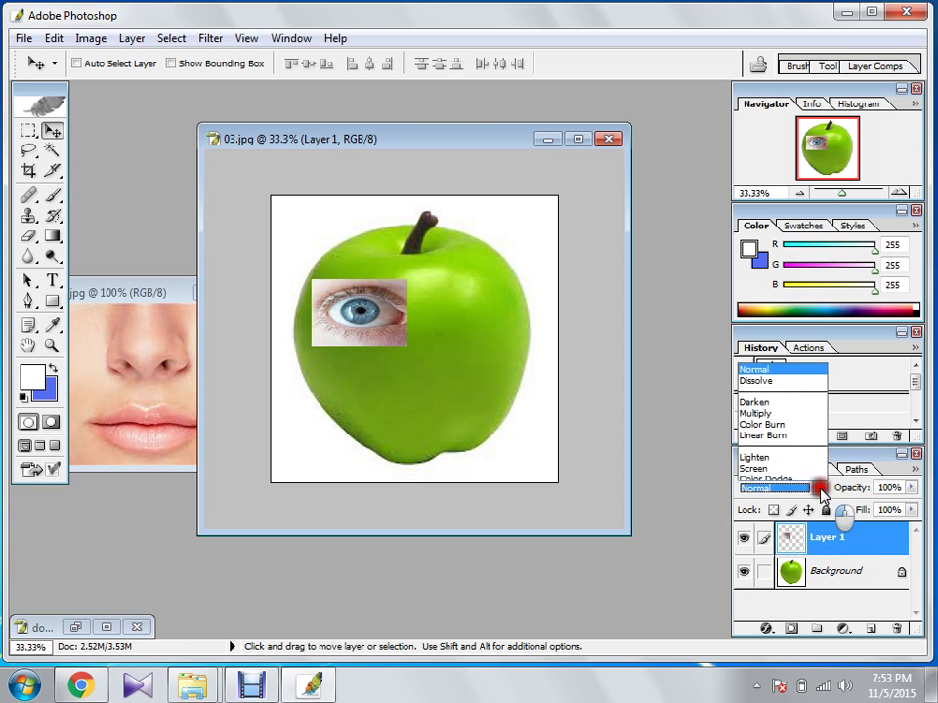
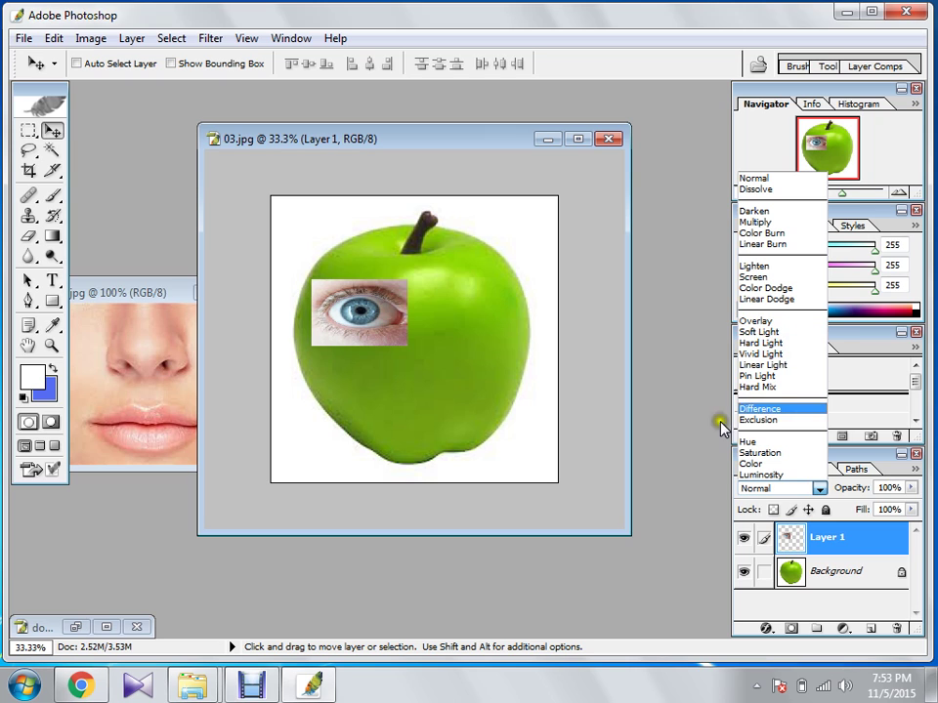
left_click(704, 443)
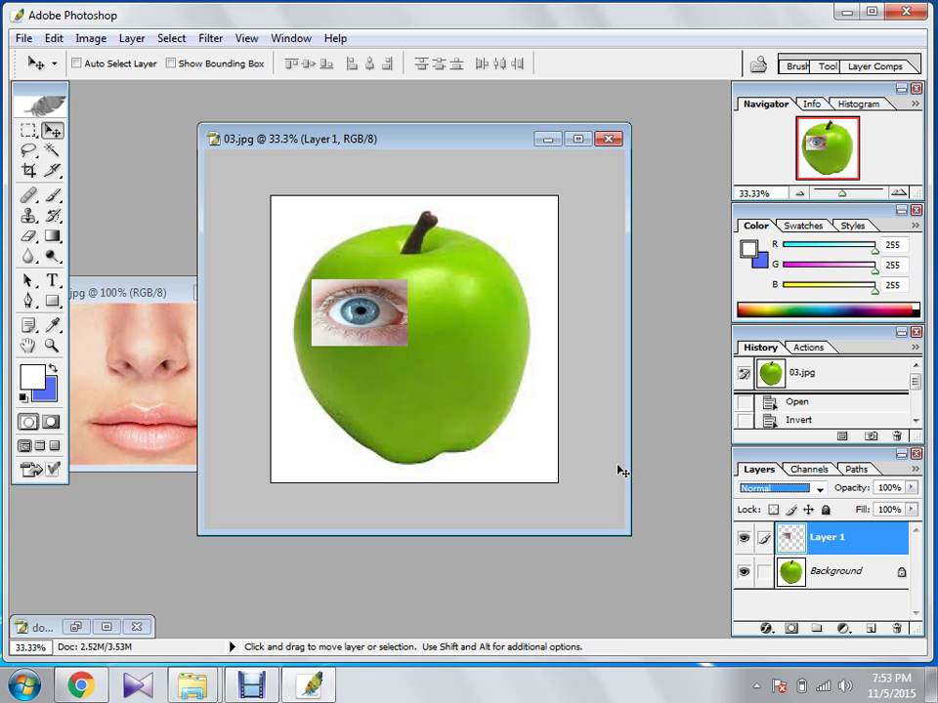
key("alt+shift+e")
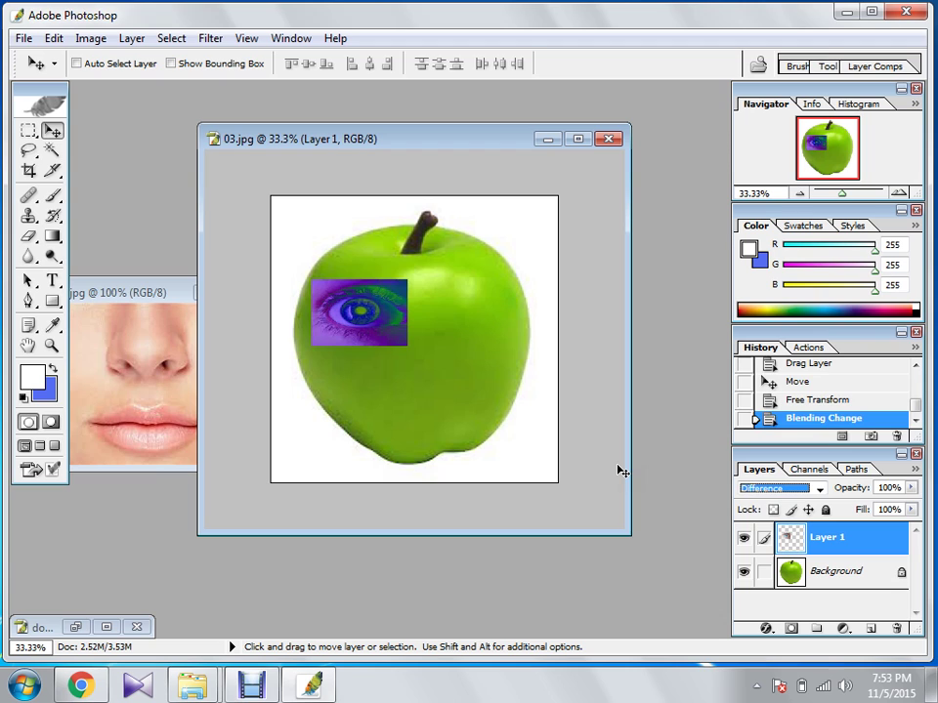
key("Up")
key("Up")
key("Up")
key("Up")
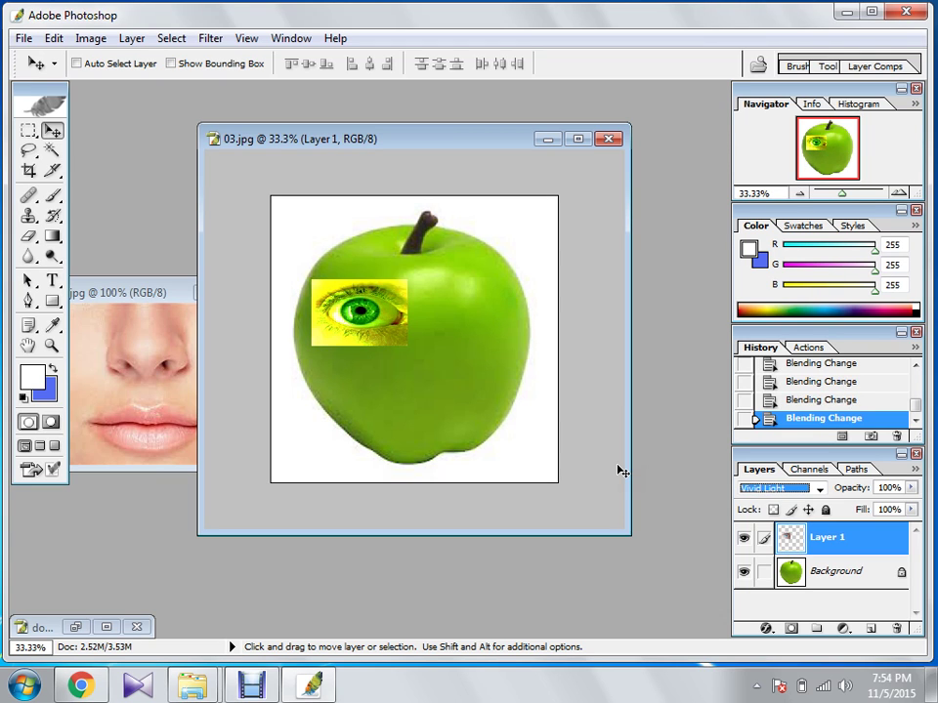
key("Up")
key("Up")
key("Up")
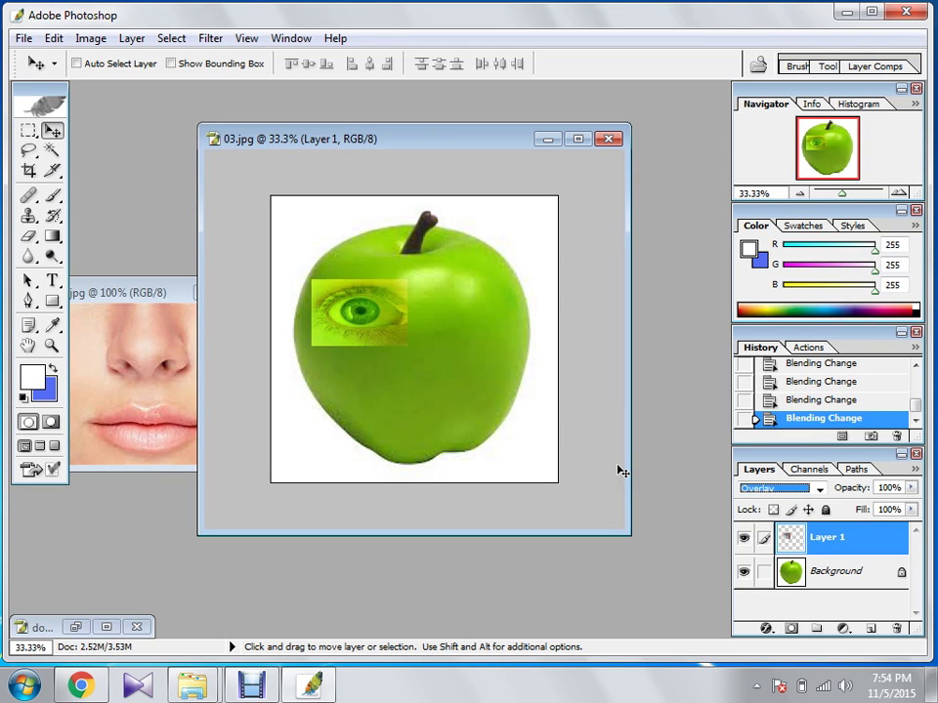
key("Up")
key("Up")
key("Up")
key("Up")
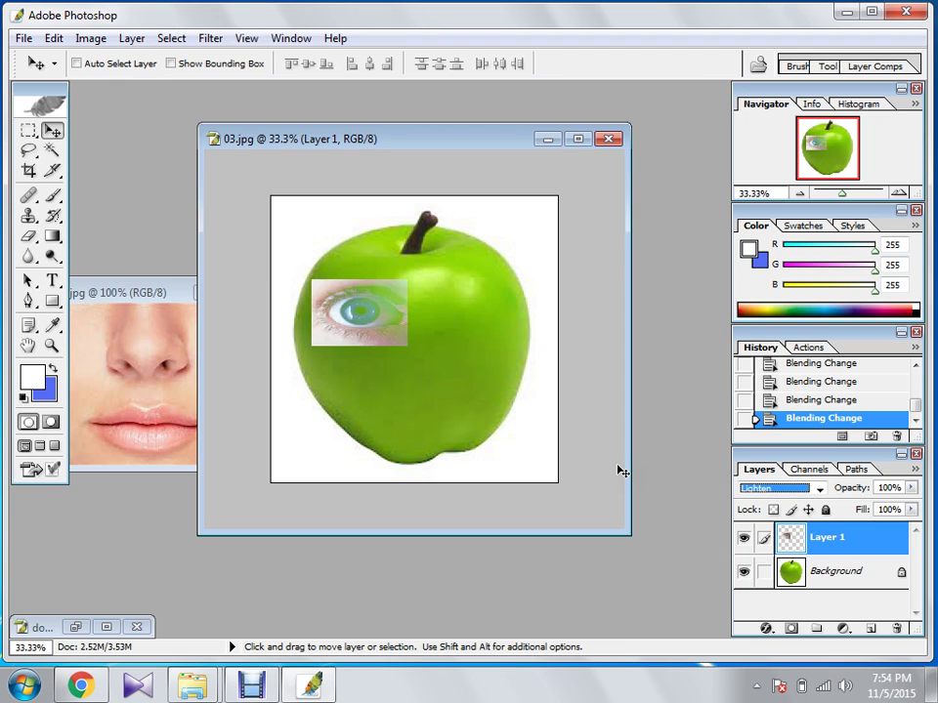
key("Up")
key("Up")
key("Down")
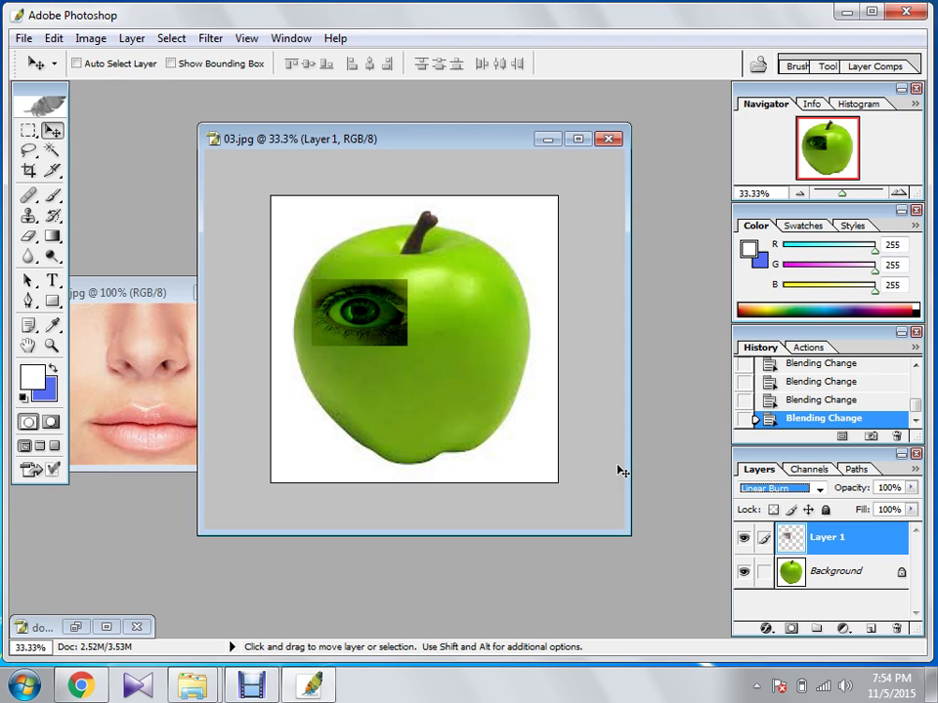
key("Up")
key("Up")
key("Up")
key("Up")
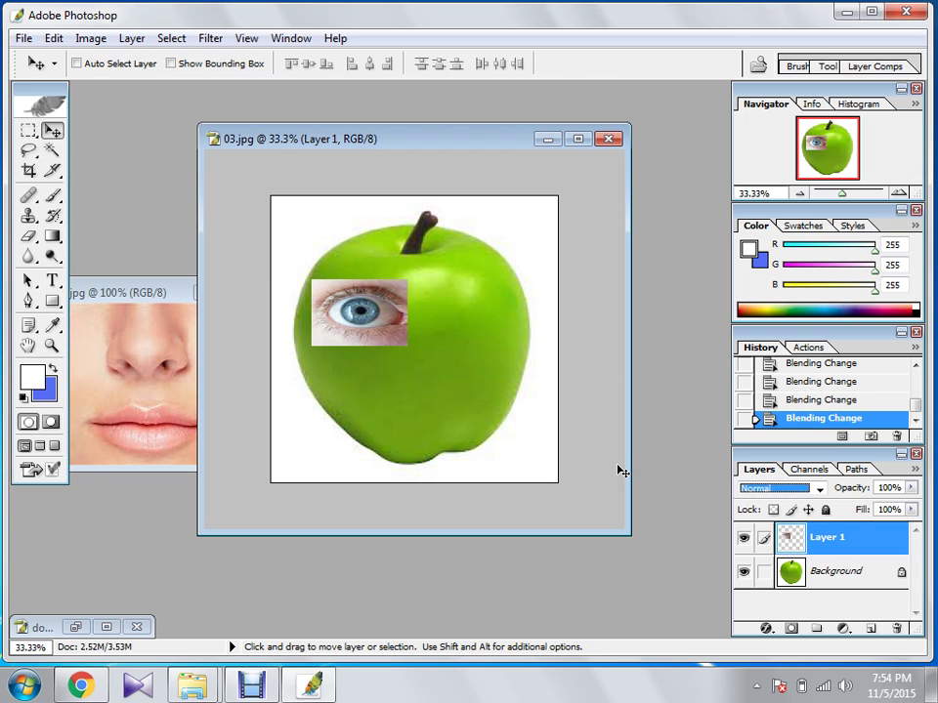
Set Layer 1's blending mode to Multiply and shift the eye slightly towards the apple's left edge
key("Down")
key("Down")
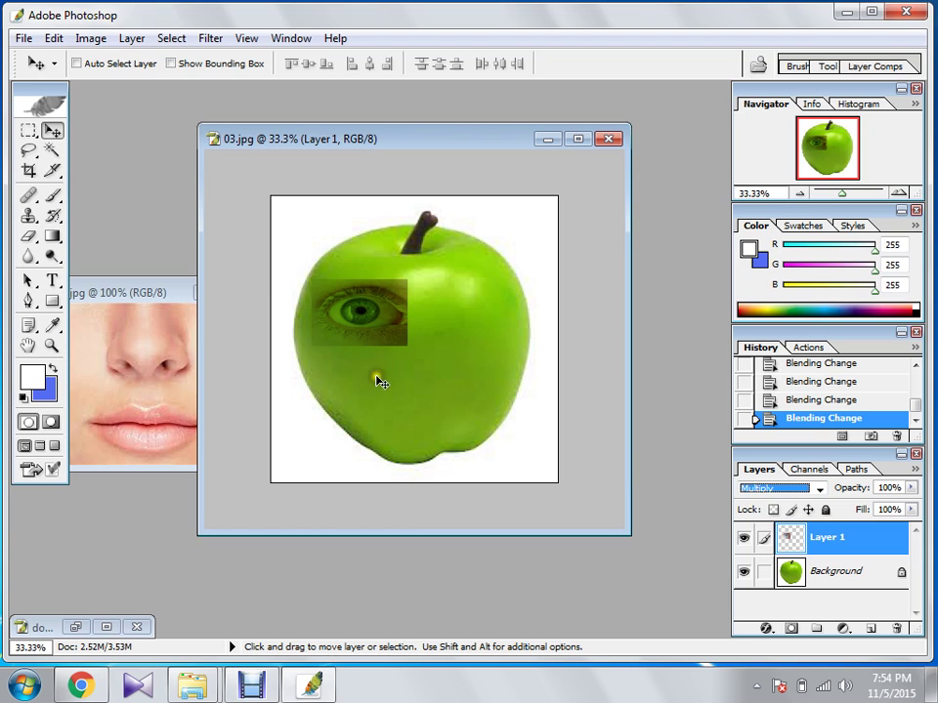
left_click_drag(354, 341, 344, 337)
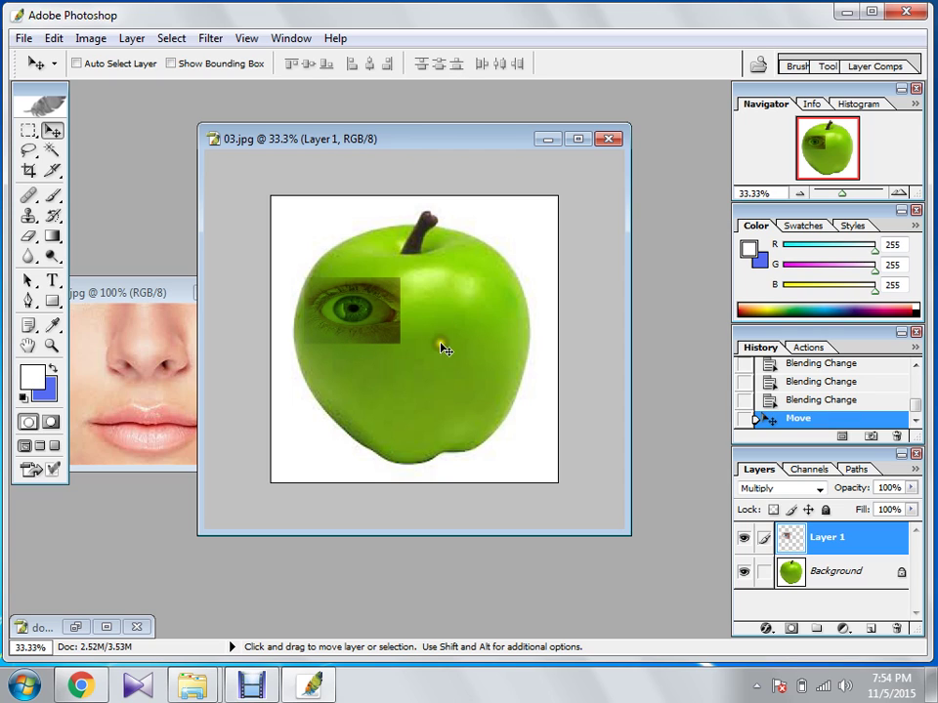
Add a layer mask to the eye's Layer 1 and set up the Brush tool with black as the foreground colour
left_click_drag(472, 145, 480, 136)
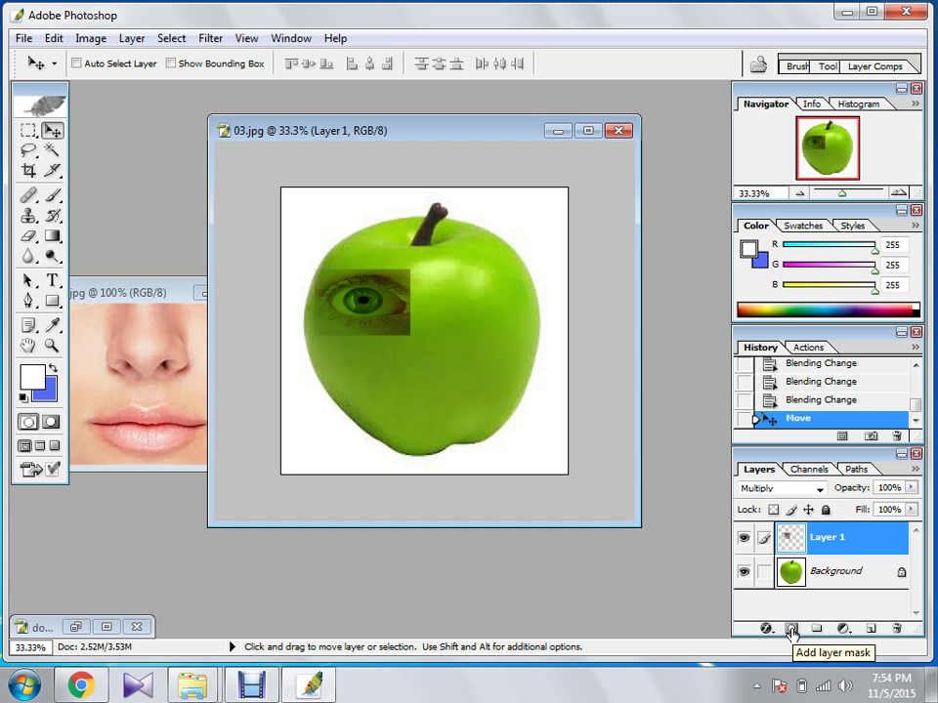
left_click(791, 629)
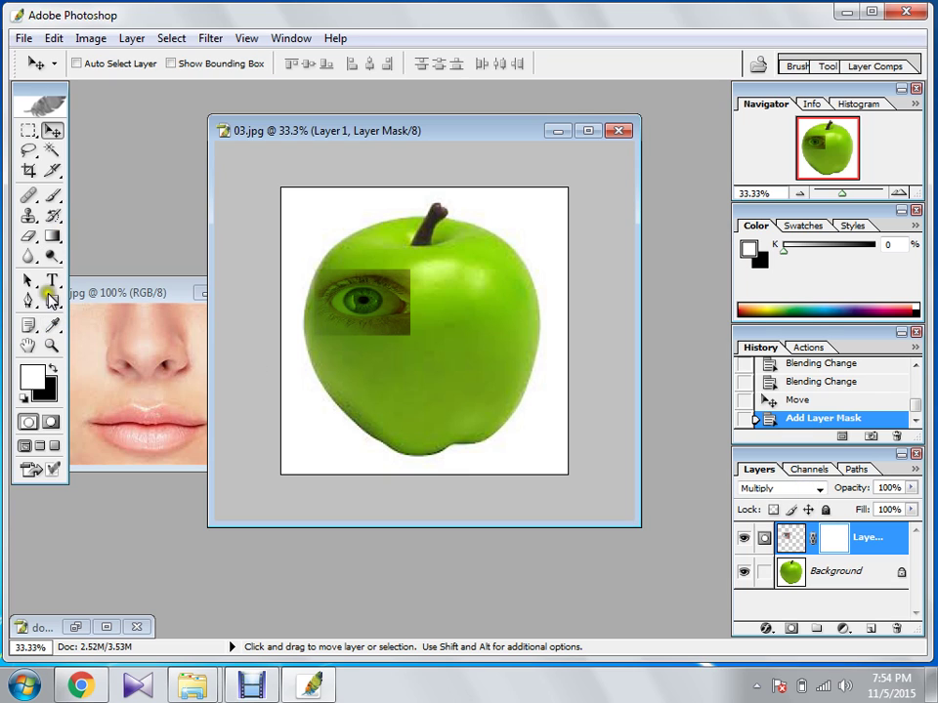
left_click(51, 371)
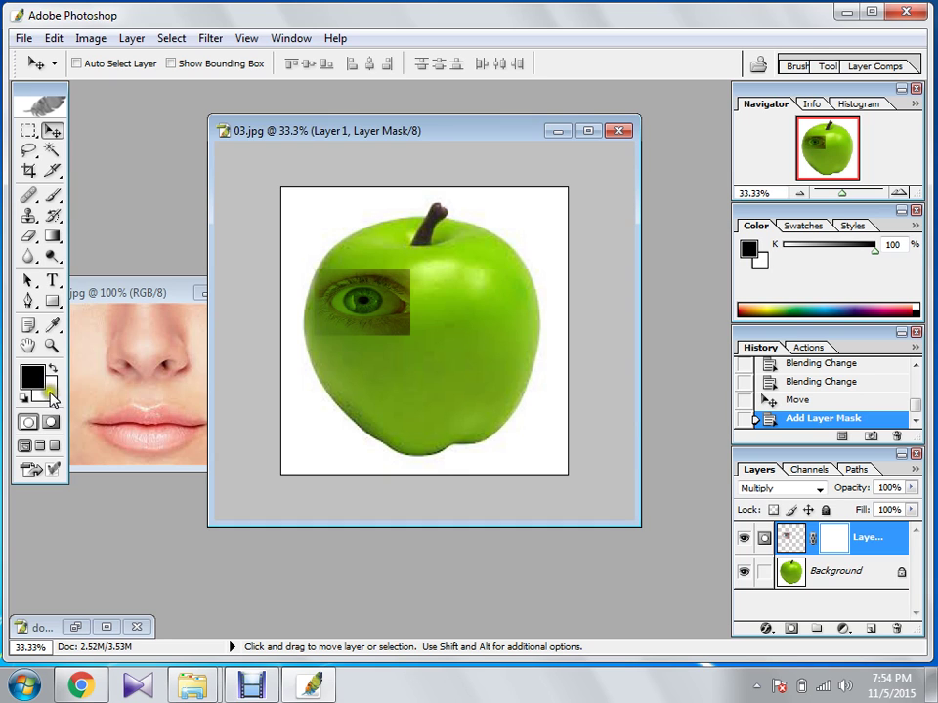
right_click(52, 195)
left_click(105, 199)
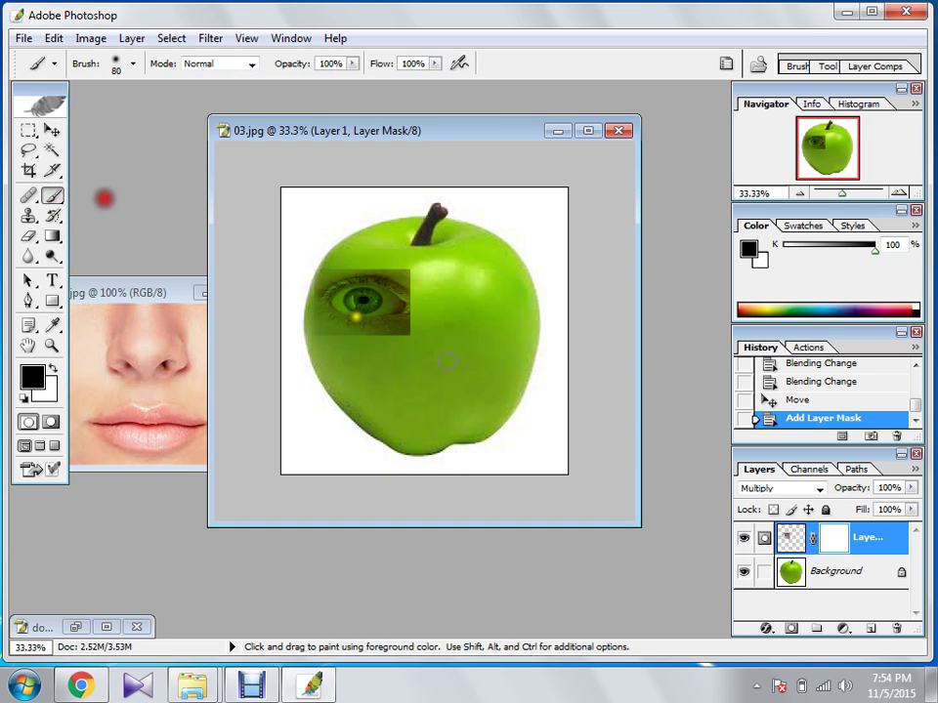
Paint black on Layer 1's mask all around the eye with the 80-pixel brush to hide the surrounding dark skin patch
key("ctrl+plus")
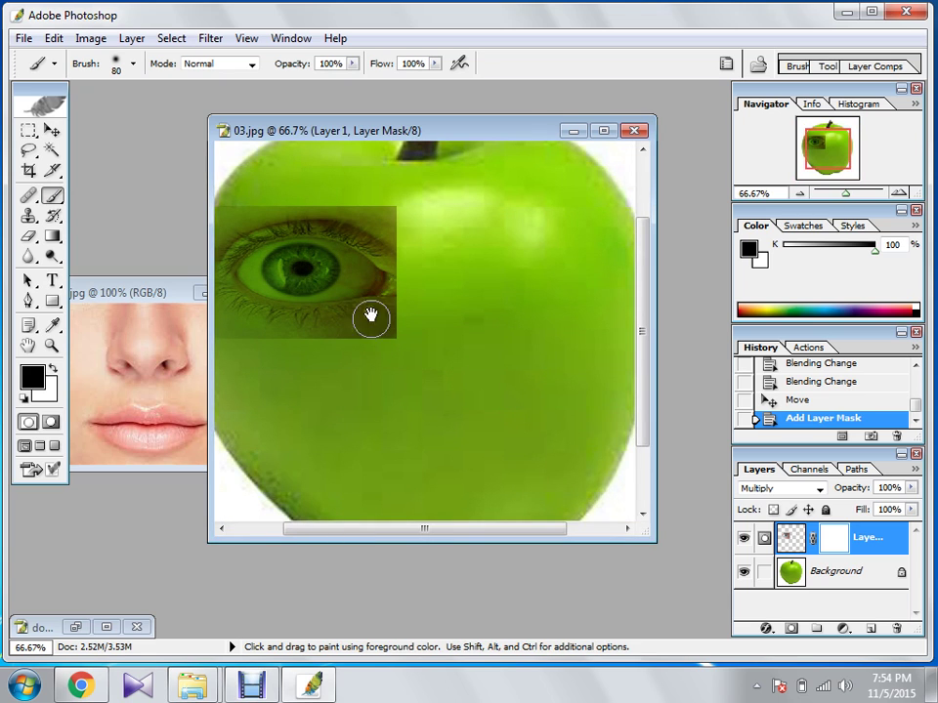
left_click_drag(371, 315, 446, 366)
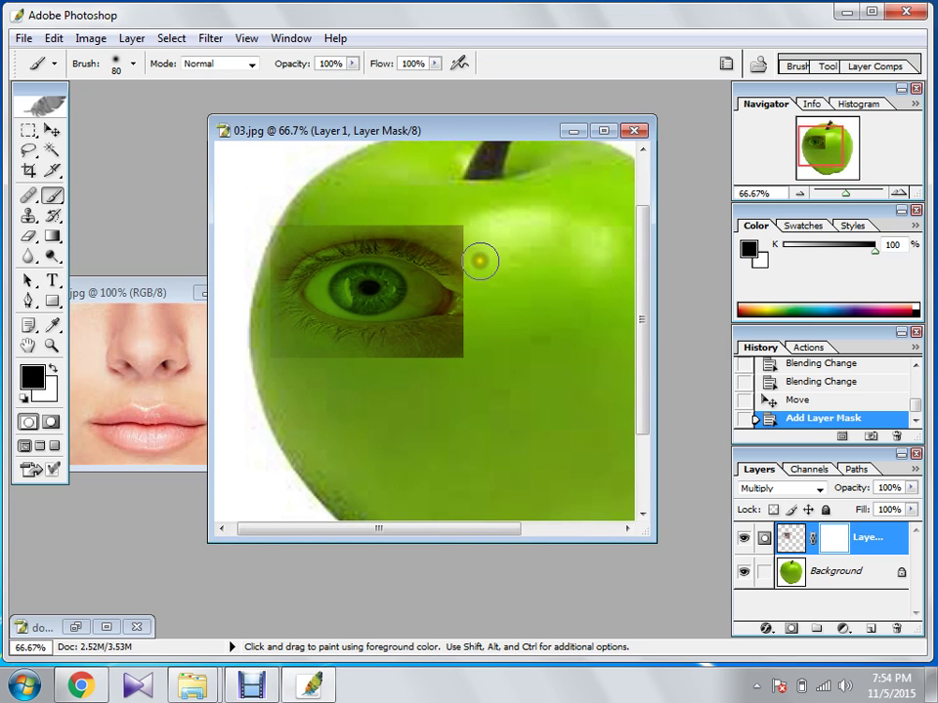
mouse_move(477, 264)
left_mouse_down()
mouse_move(460, 239)
mouse_move(415, 218)
mouse_move(337, 209)
mouse_move(272, 237)
mouse_move(257, 262)
mouse_move(252, 323)
mouse_move(285, 349)
mouse_move(333, 364)
mouse_move(405, 364)
mouse_move(463, 352)
mouse_move(484, 331)
mouse_move(490, 306)
left_mouse_up()
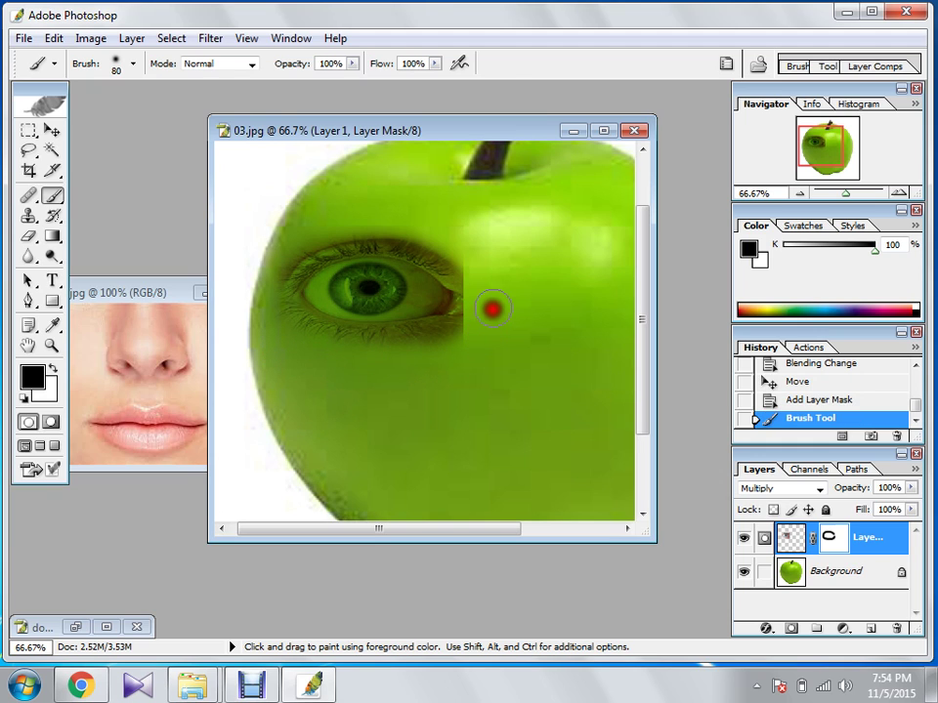
mouse_move(479, 259)
left_mouse_down()
mouse_move(476, 305)
mouse_move(458, 350)
mouse_move(345, 388)
left_mouse_up()
mouse_move(286, 242)
left_mouse_down()
mouse_move(270, 283)
mouse_move(287, 238)
mouse_move(257, 307)
mouse_move(262, 333)
mouse_move(334, 372)
mouse_move(396, 372)
mouse_move(497, 327)
mouse_move(586, 310)
left_mouse_up()
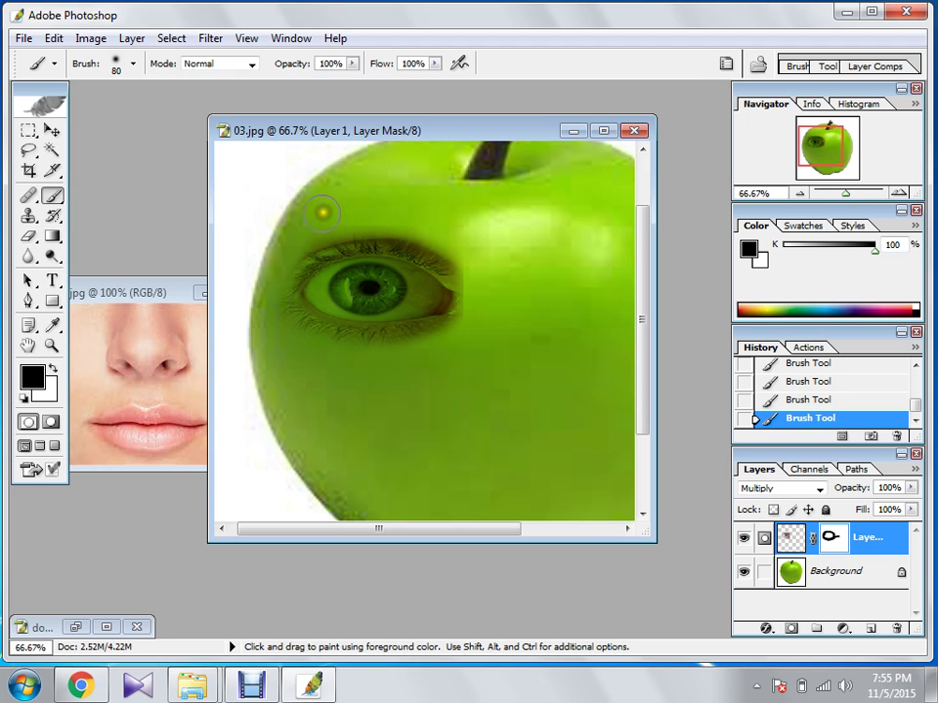
left_click_drag(320, 214, 237, 267)
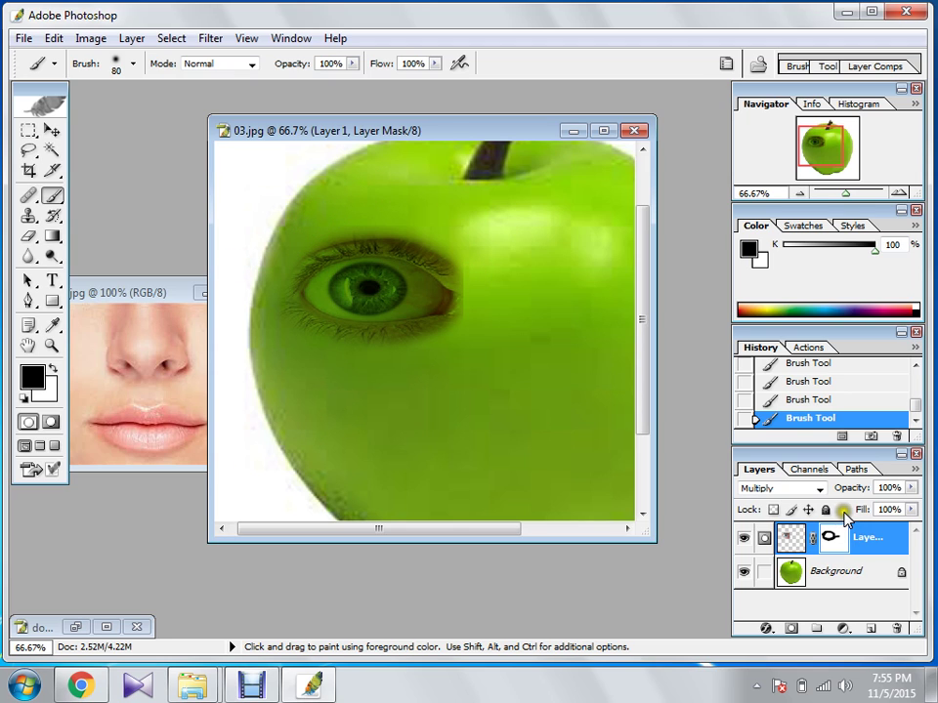
Duplicate the masked Layer 1 and brush white over the image on the copy, covering the eye area
left_click(797, 542)
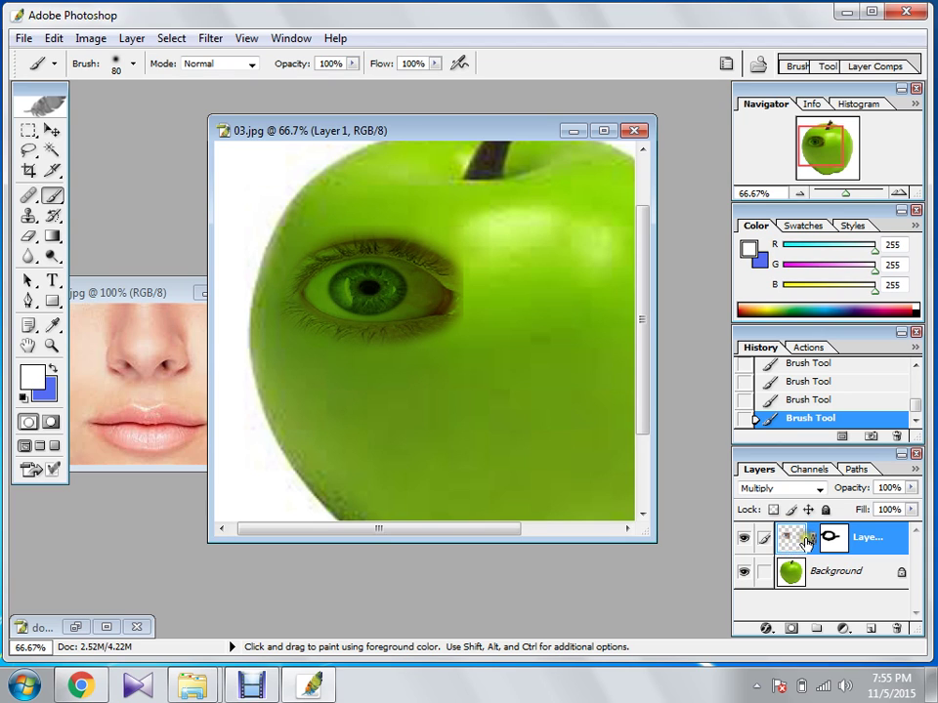
key("ctrl+j")
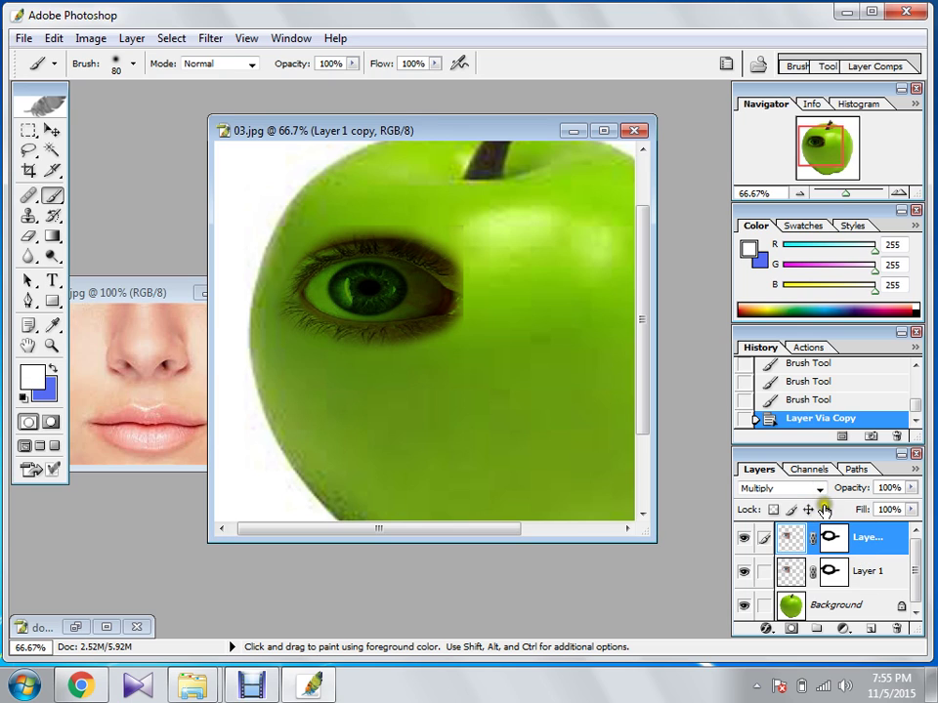
left_click(790, 542)
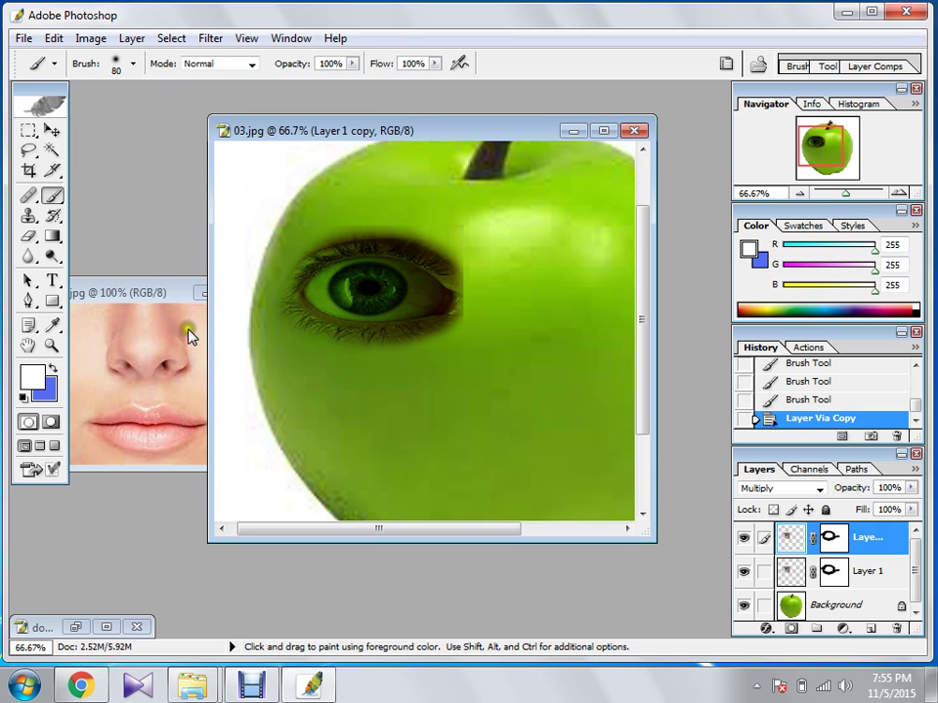
left_click(54, 197)
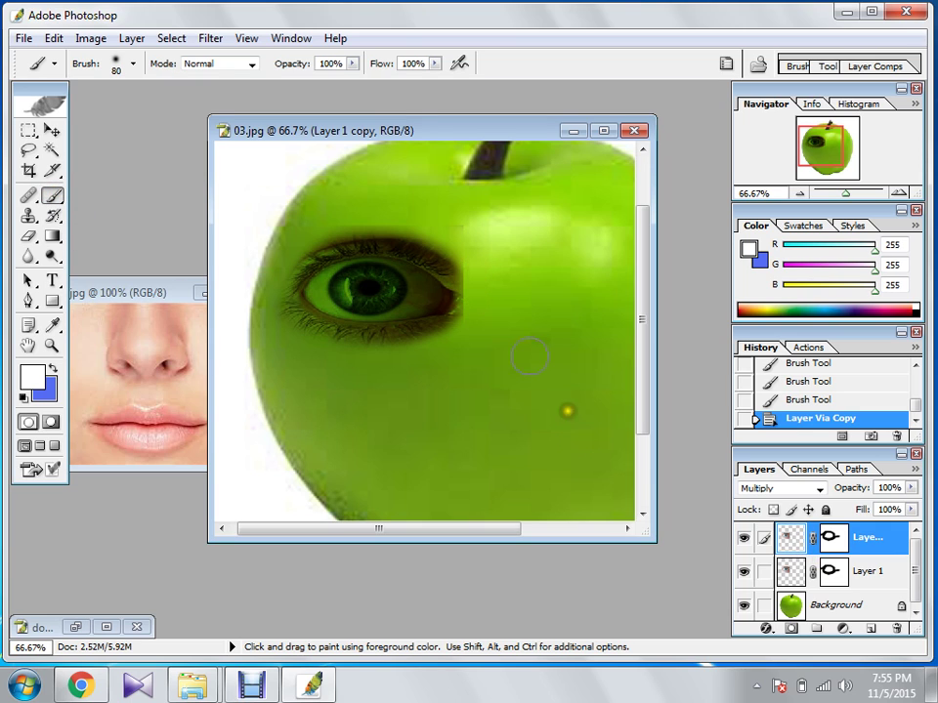
mouse_move(476, 268)
left_mouse_down()
mouse_move(461, 331)
mouse_move(474, 306)
mouse_move(468, 267)
mouse_move(432, 237)
mouse_move(357, 224)
mouse_move(293, 241)
mouse_move(267, 288)
mouse_move(268, 319)
mouse_move(298, 338)
mouse_move(339, 344)
mouse_move(455, 333)
mouse_move(381, 349)
mouse_move(333, 345)
mouse_move(311, 337)
mouse_move(289, 301)
mouse_move(298, 265)
mouse_move(416, 245)
mouse_move(456, 281)
mouse_move(444, 313)
mouse_move(345, 325)
mouse_move(326, 313)
mouse_move(326, 291)
mouse_move(343, 283)
mouse_move(409, 287)
mouse_move(400, 301)
mouse_move(371, 305)
mouse_move(351, 290)
mouse_move(363, 277)
mouse_move(434, 278)
mouse_move(447, 293)
mouse_move(428, 306)
mouse_move(359, 312)
mouse_move(322, 303)
mouse_move(312, 285)
mouse_move(332, 262)
mouse_move(430, 259)
mouse_move(446, 268)
mouse_move(443, 301)
mouse_move(354, 323)
mouse_move(304, 289)
mouse_move(390, 252)
mouse_move(452, 274)
mouse_move(395, 318)
mouse_move(240, 299)
left_mouse_up()
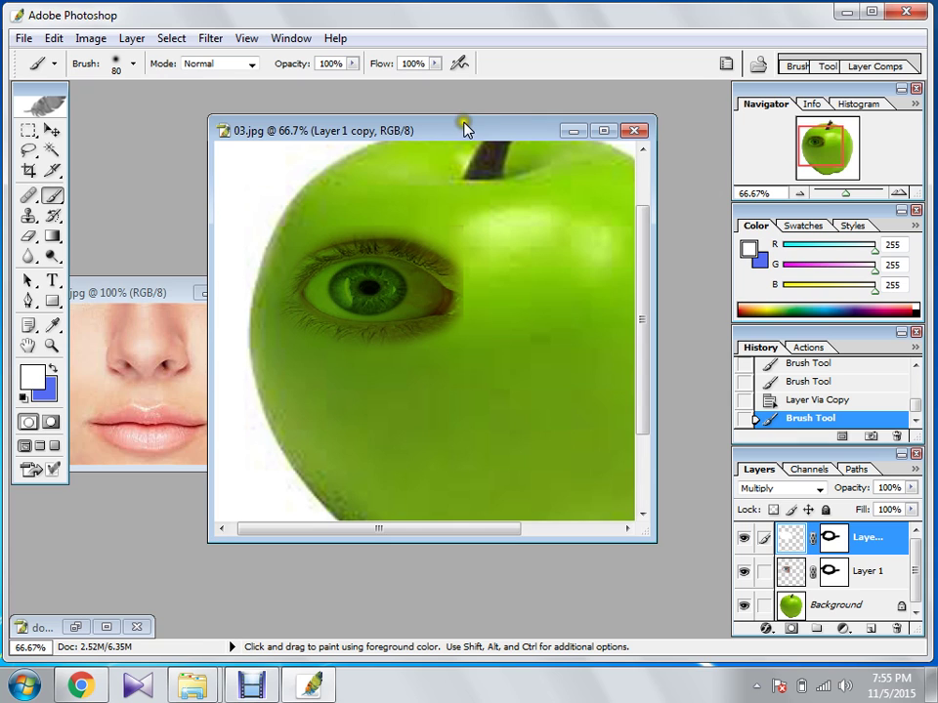
Shift the 03.jpg window aside and try to place a second eye by moving out copies of the Layer 1 copy
left_click_drag(464, 128, 387, 115)
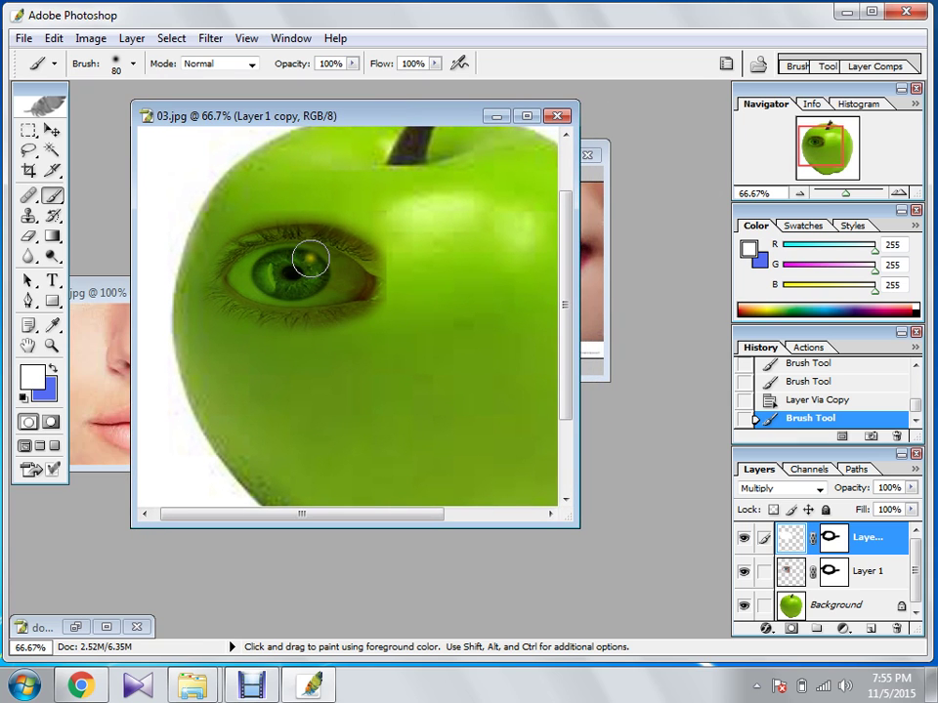
left_click(53, 131)
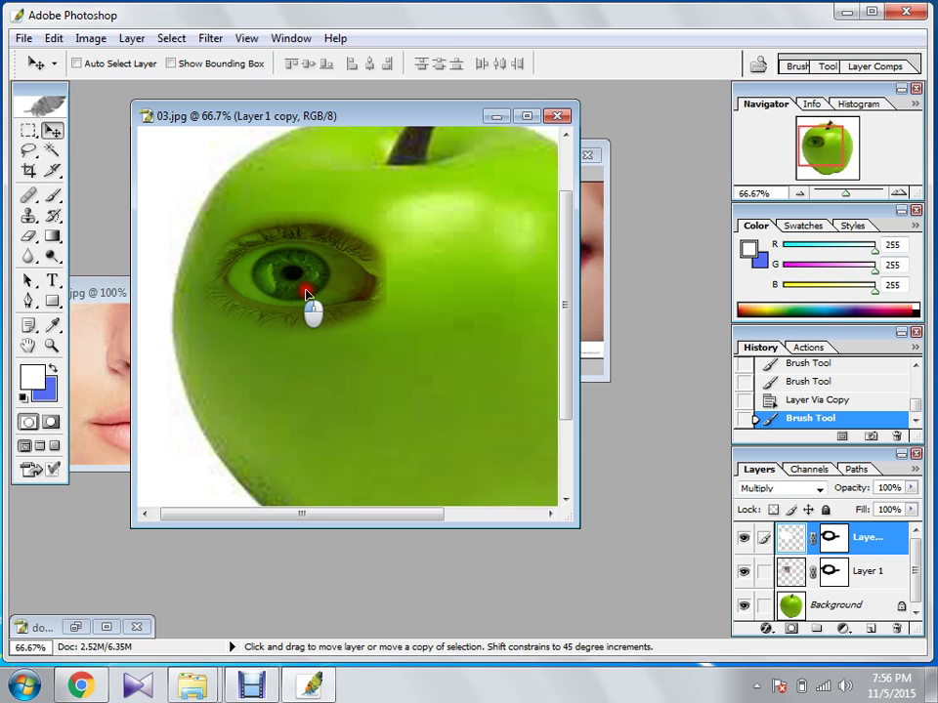
left_click_drag(305, 292, 414, 286)
left_click_drag(350, 283, 331, 283)
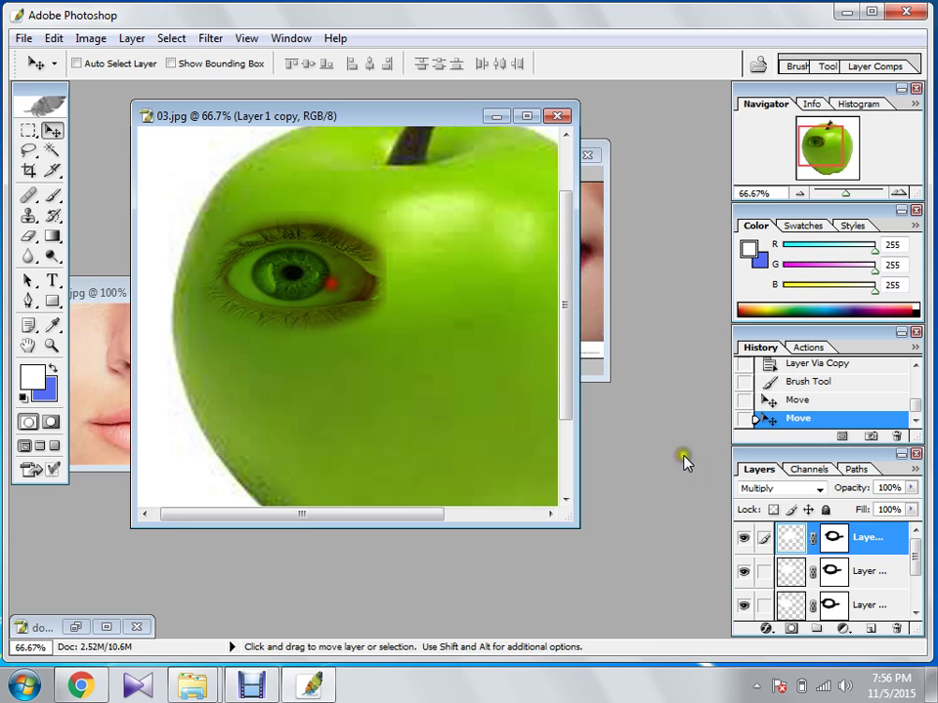
left_click(793, 574)
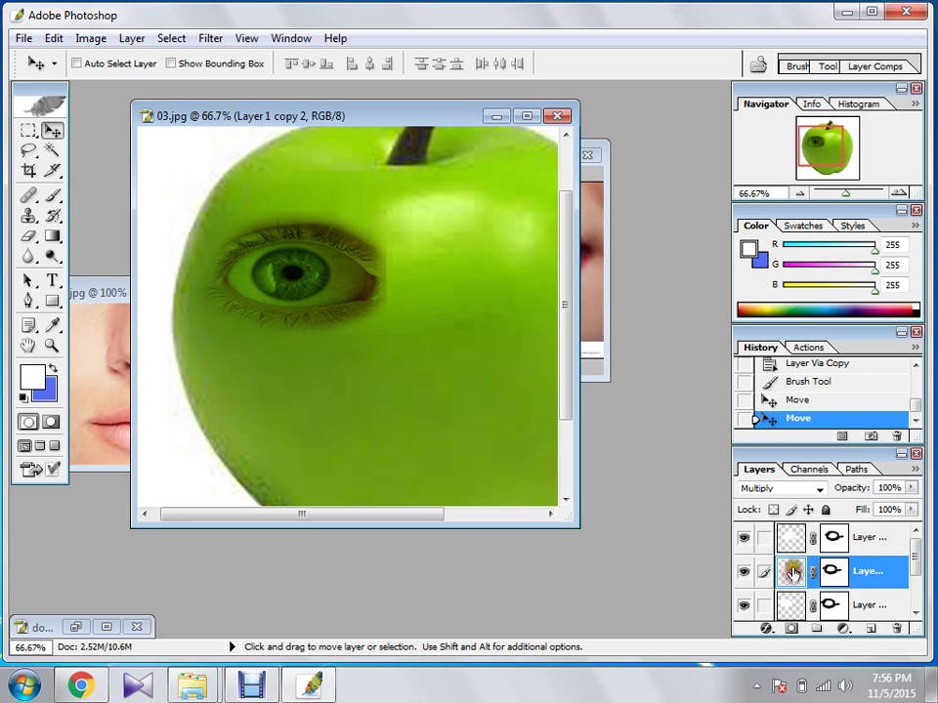
left_click(791, 537)
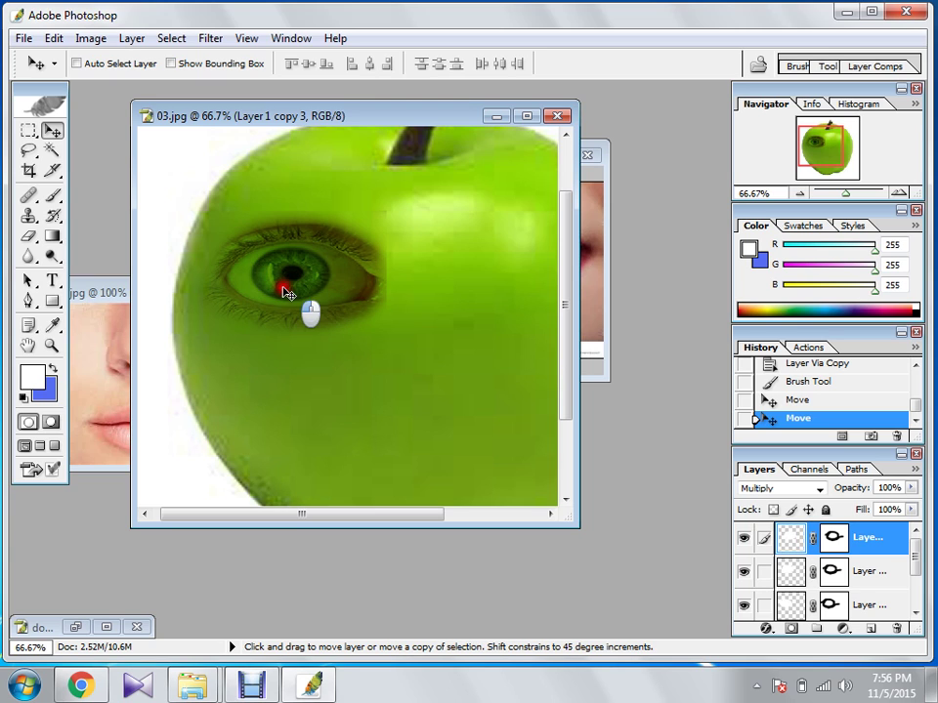
left_click_drag(287, 293, 375, 299)
left_click_drag(318, 299, 340, 307)
Select Layer 1, move a copy of its eye to the apple's other side, and undo that copy
left_click(796, 569)
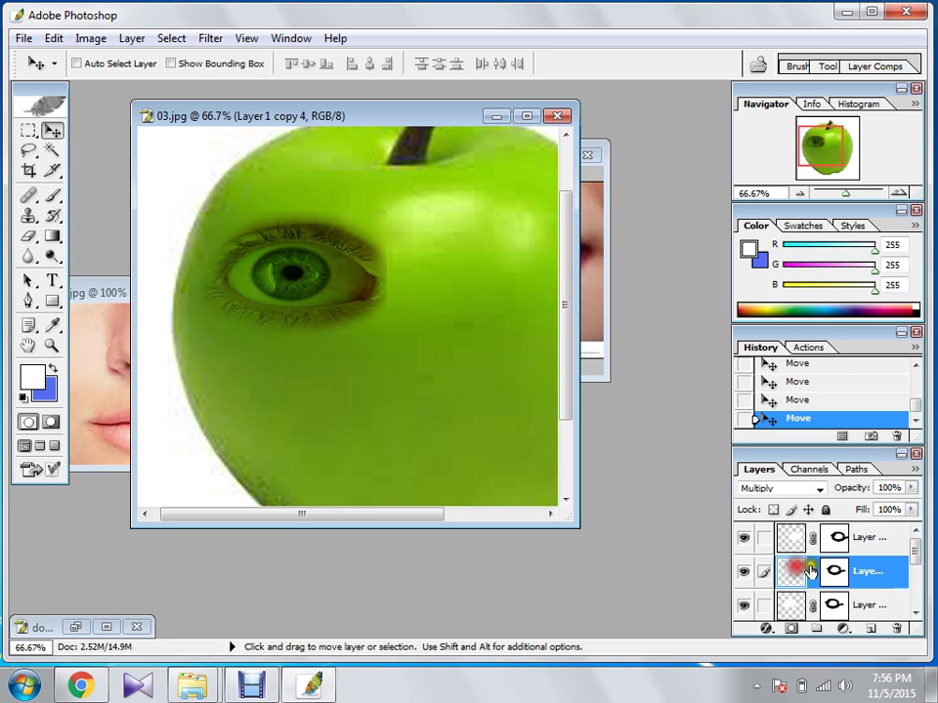
scroll(822, 553, "down", 1)
scroll(840, 535, "down", 1)
scroll(865, 606, "up", 1)
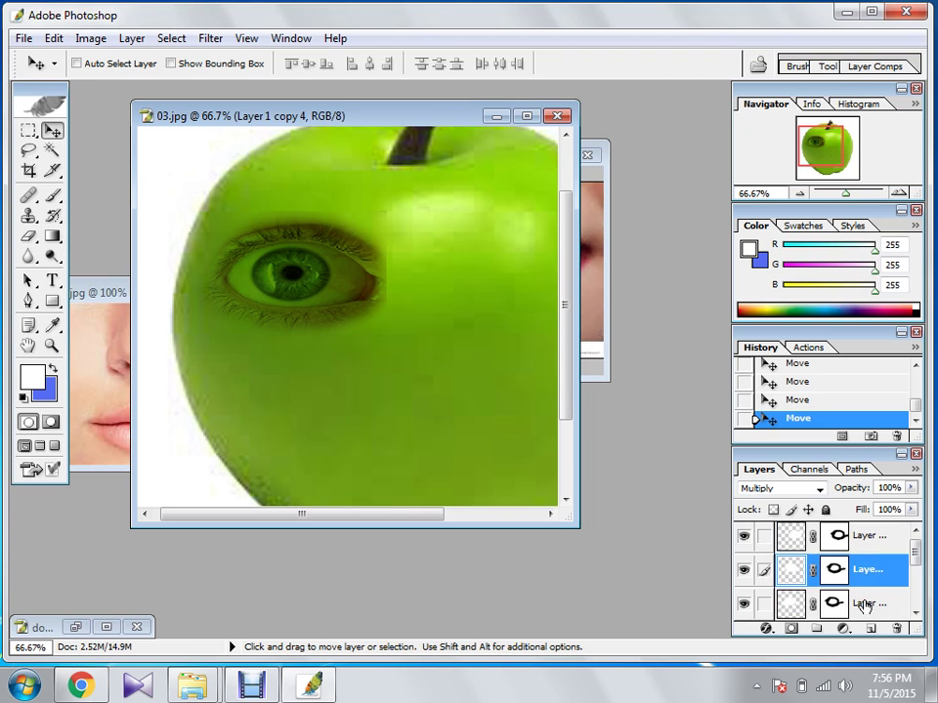
scroll(864, 603, "down", 1)
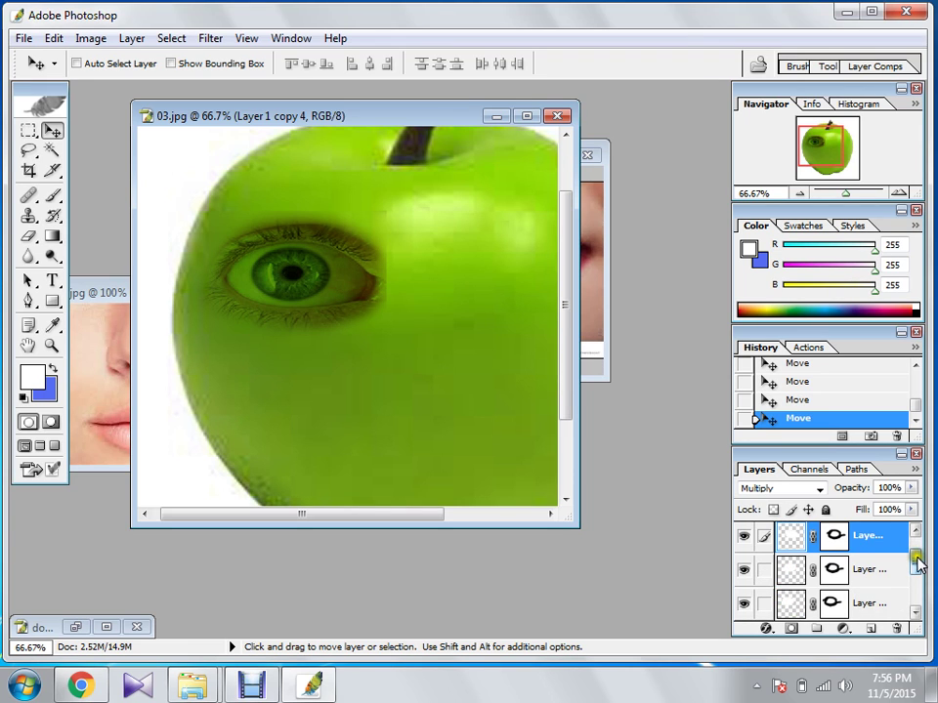
left_click_drag(916, 558, 910, 587)
left_click(807, 590)
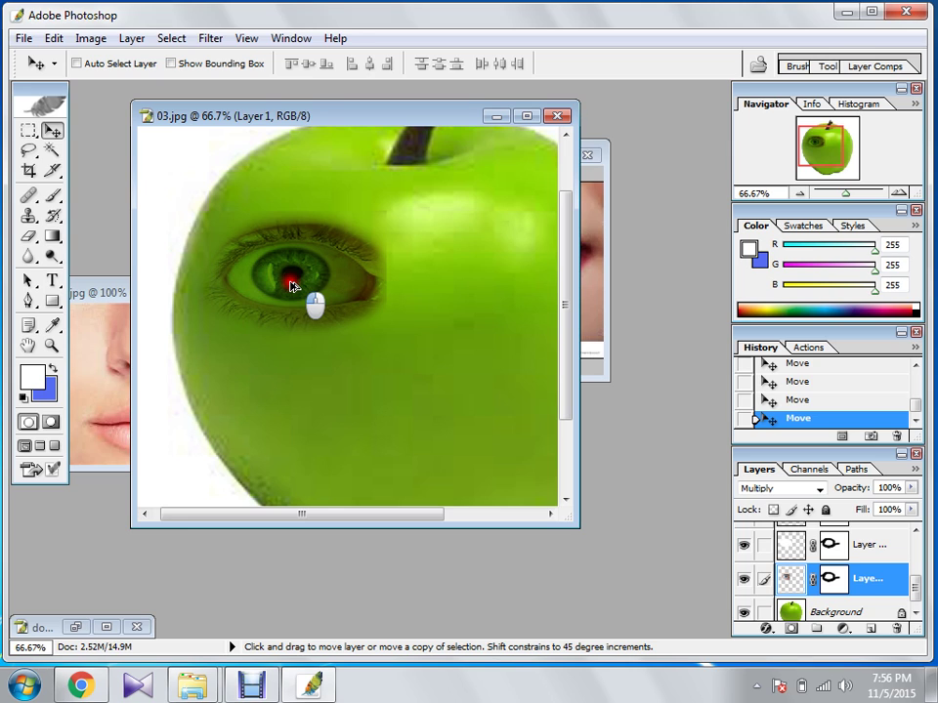
left_click_drag(291, 285, 496, 289)
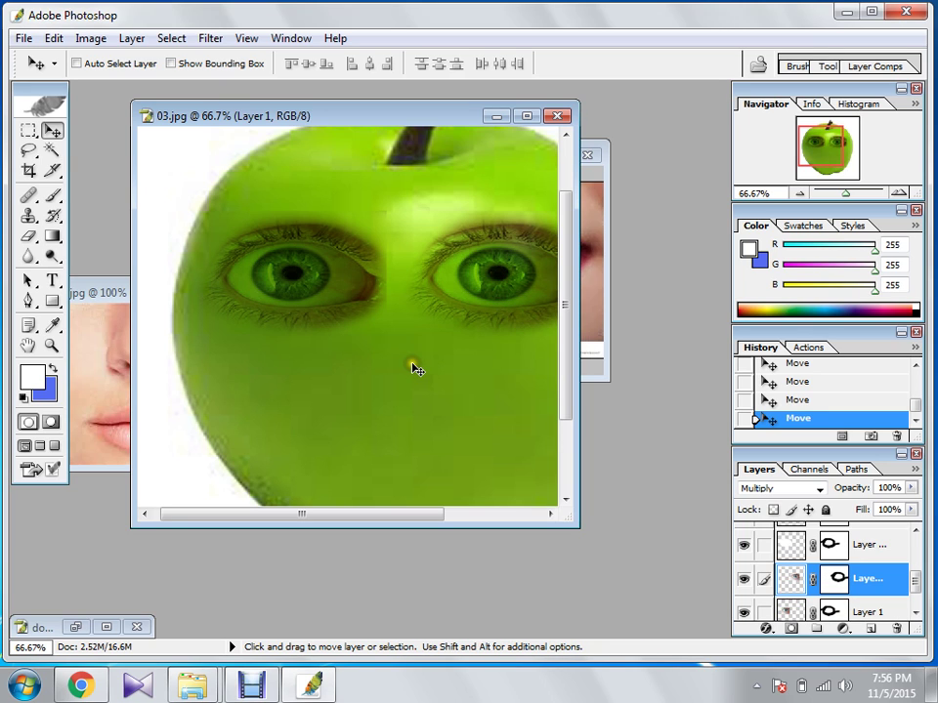
key("ctrl+z")
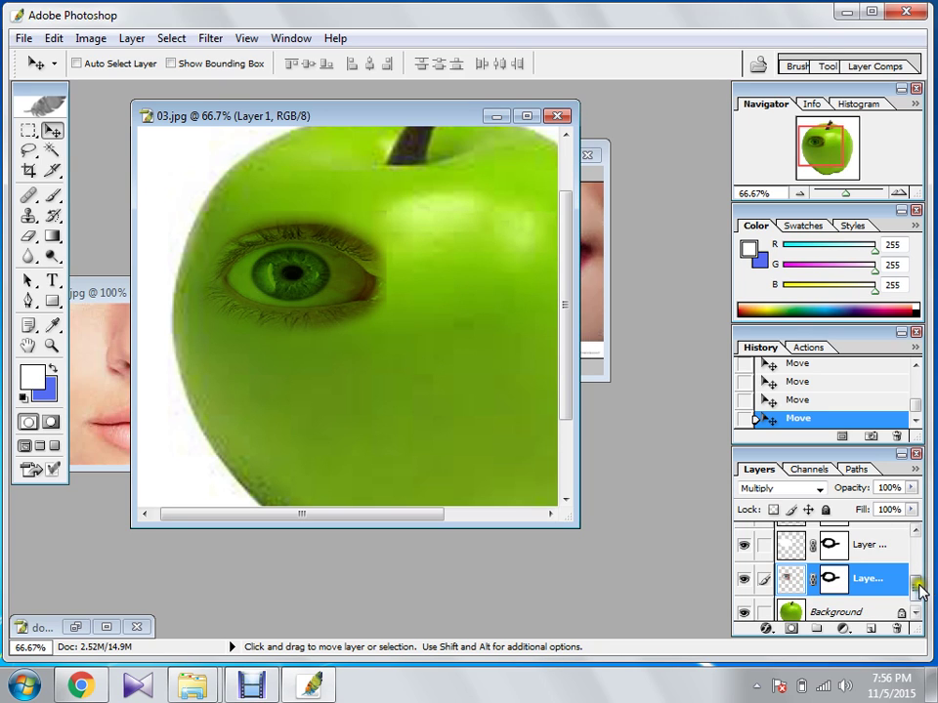
Move the Layers palette up and extend it downwards to fit the whole layer stack
left_click_drag(919, 589, 914, 547)
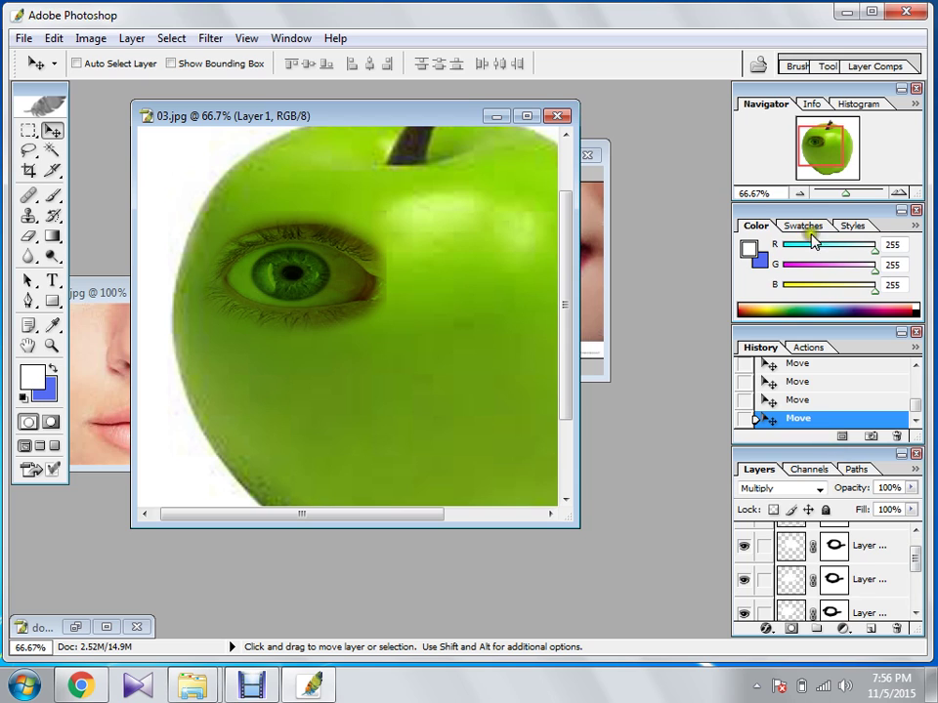
left_click_drag(828, 454, 808, 208)
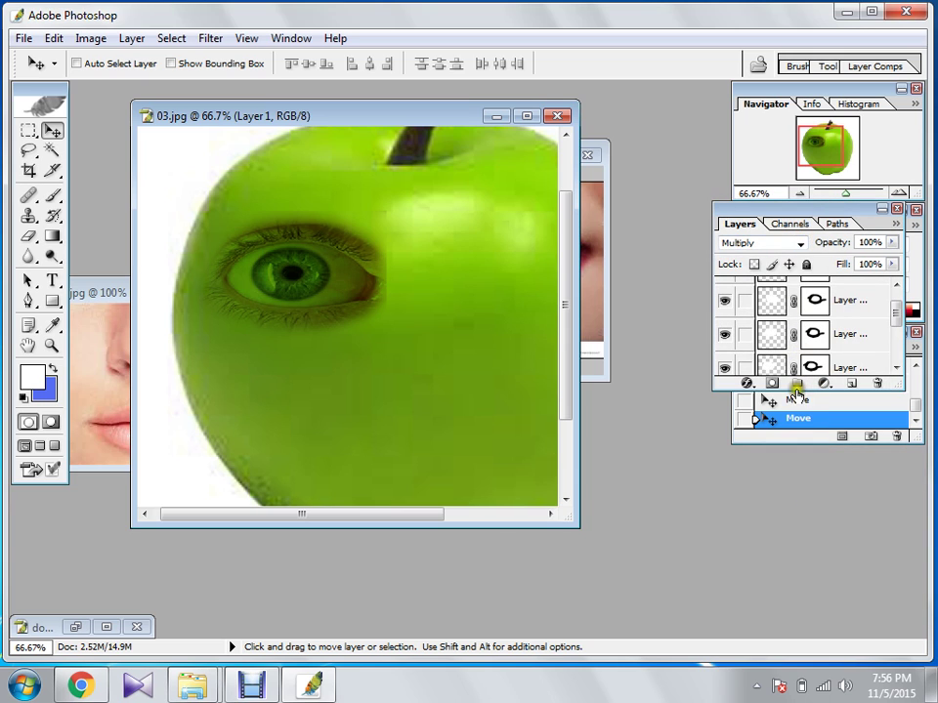
left_click_drag(786, 388, 800, 628)
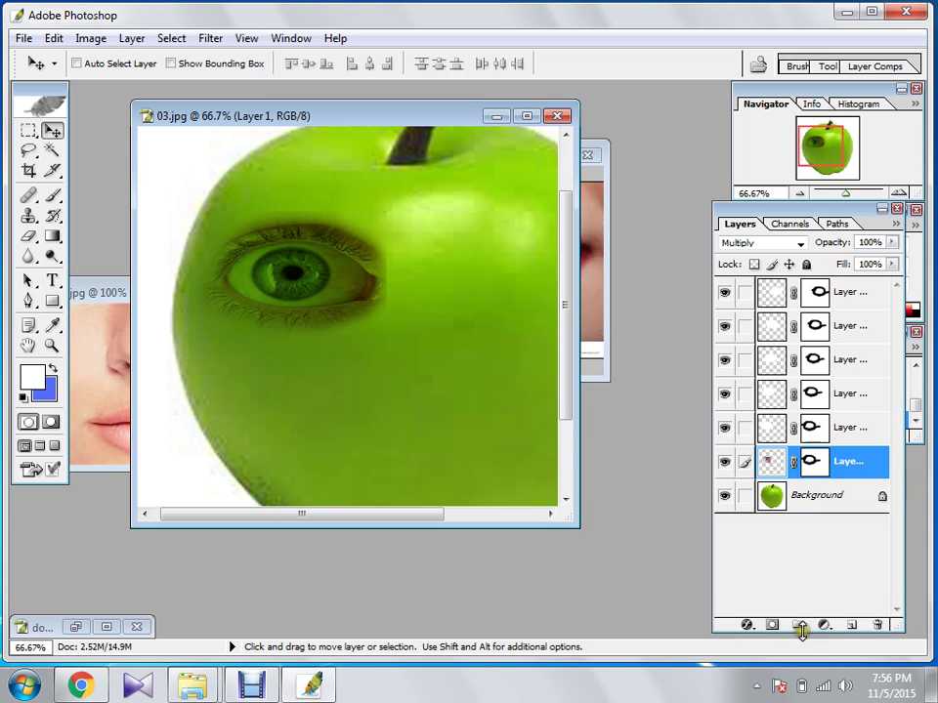
Step back through the history to remove the extra eye copies, leaving Layer 1 copy, Layer 1 and Background
left_click(838, 391)
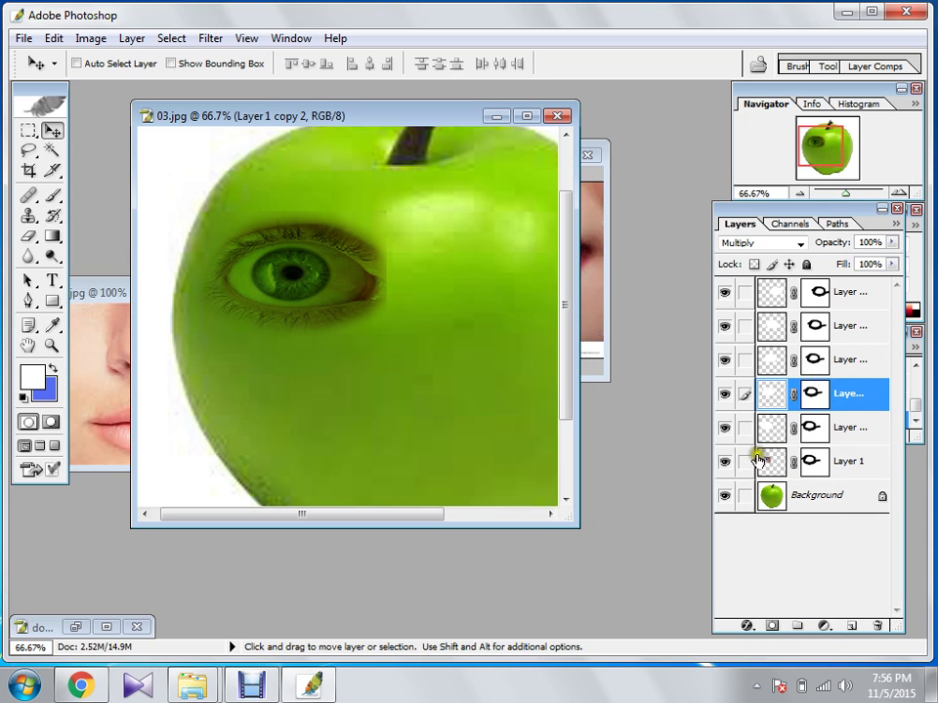
left_click(839, 295)
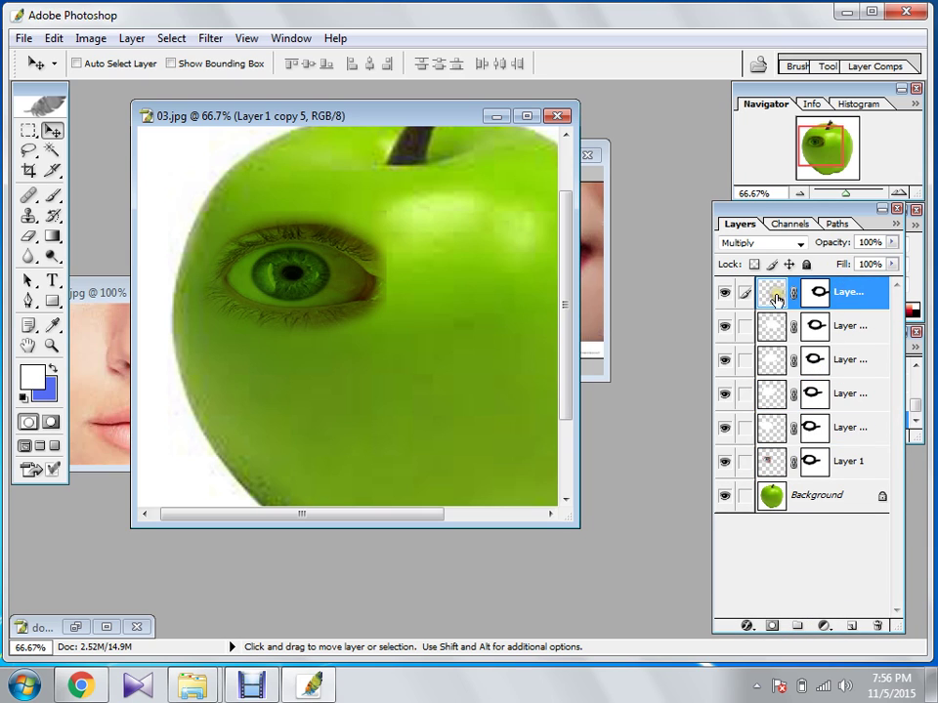
left_click_drag(772, 303, 773, 460)
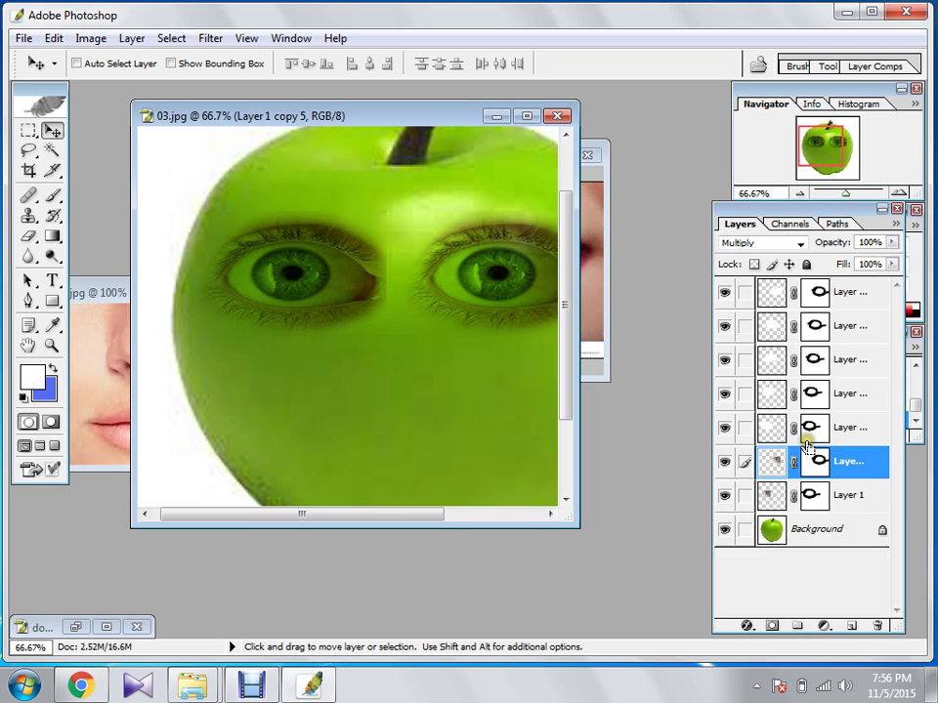
key("ctrl+z")
key("ctrl+z")
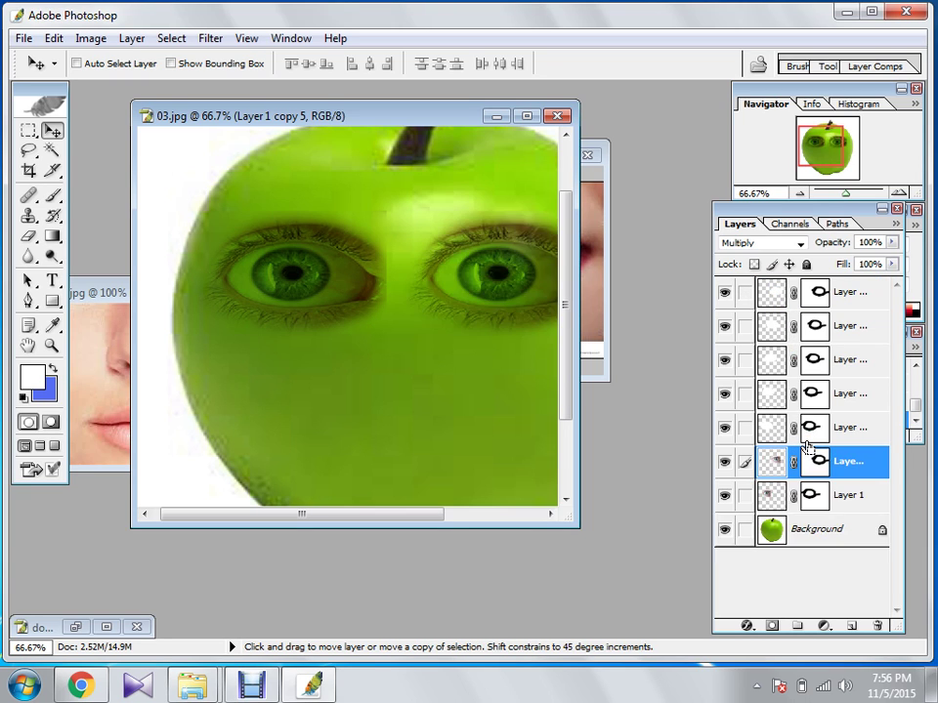
key("ctrl+alt+z")
key("ctrl+alt+z")
key("ctrl+alt+z")
key("ctrl+alt+z")
key("ctrl+alt+z")
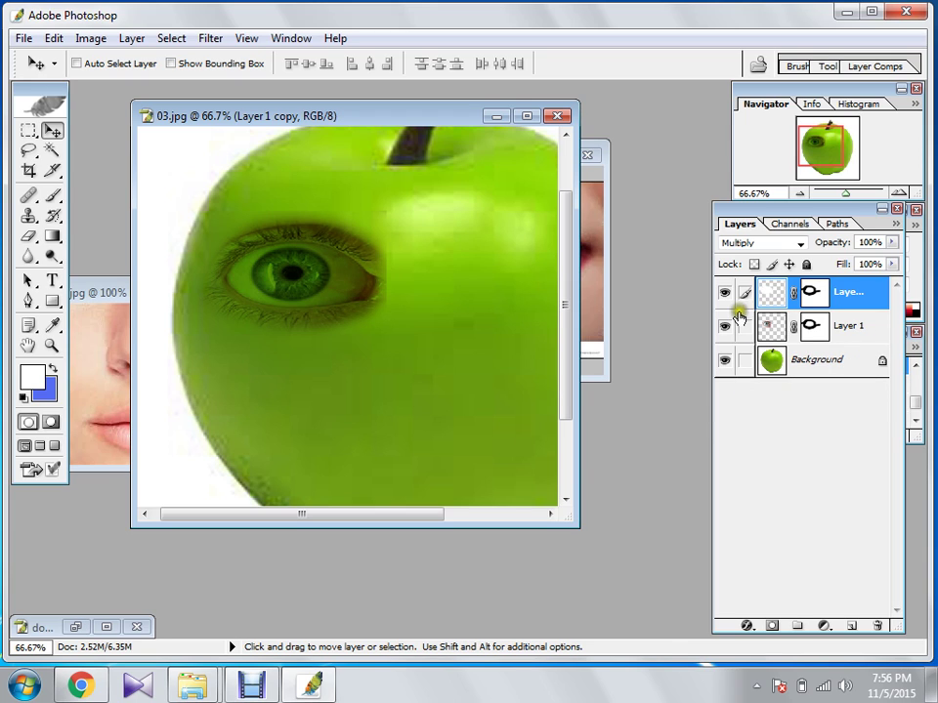
Unlink the layer mask of Layer 1 copy and try to brush white over the eye's inner corner
left_click(791, 292)
left_click(773, 294)
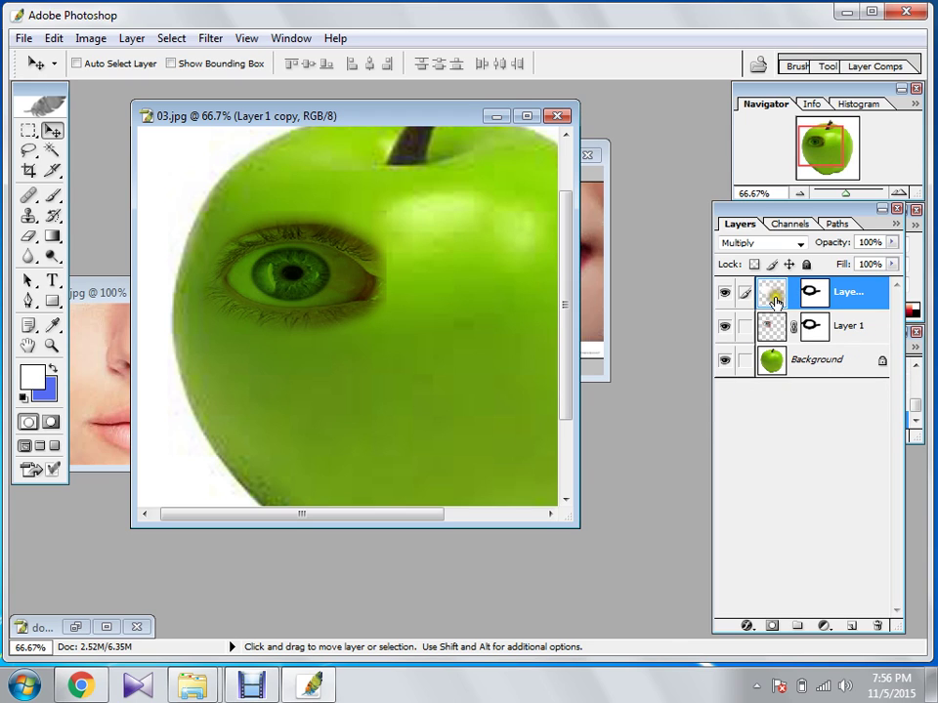
left_click(52, 195)
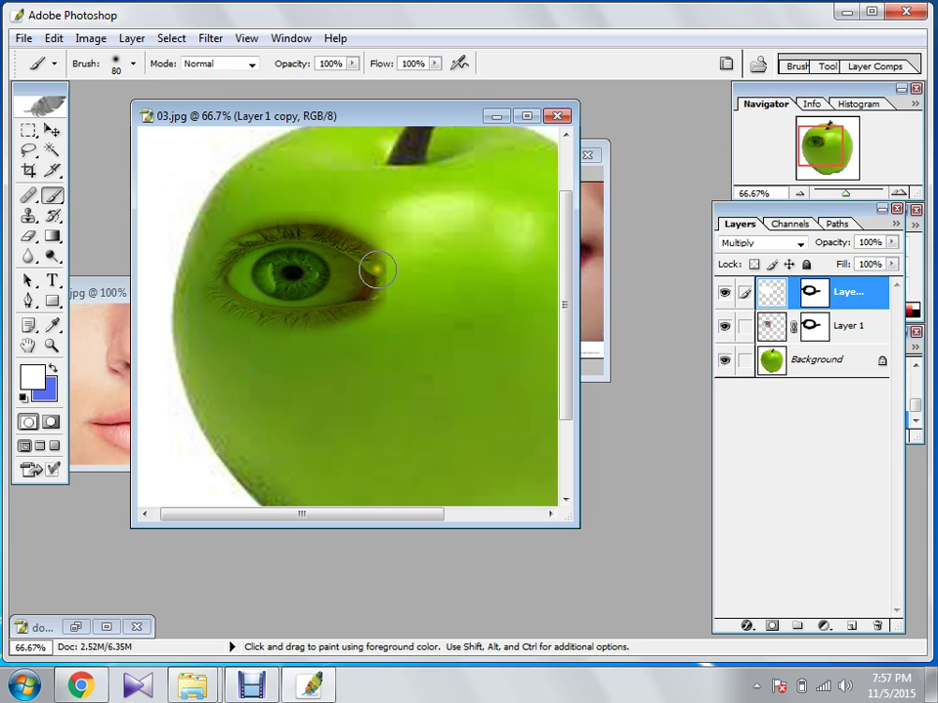
mouse_move(375, 267)
left_mouse_down()
mouse_move(284, 227)
mouse_move(242, 234)
mouse_move(214, 273)
mouse_move(229, 305)
mouse_move(281, 313)
mouse_move(354, 309)
mouse_move(395, 266)
mouse_move(374, 325)
mouse_move(235, 323)
mouse_move(211, 269)
mouse_move(256, 232)
mouse_move(384, 231)
left_mouse_up()
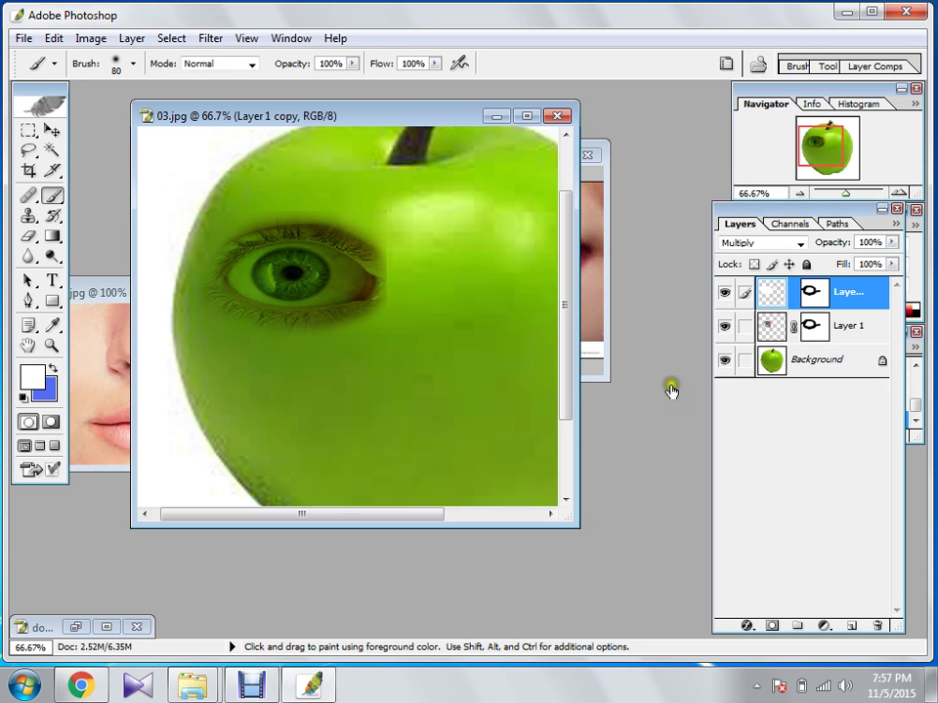
Merge Layer 1 copy down into Layer 1, applying the layer mask before merging
left_click(775, 327)
left_click(777, 296)
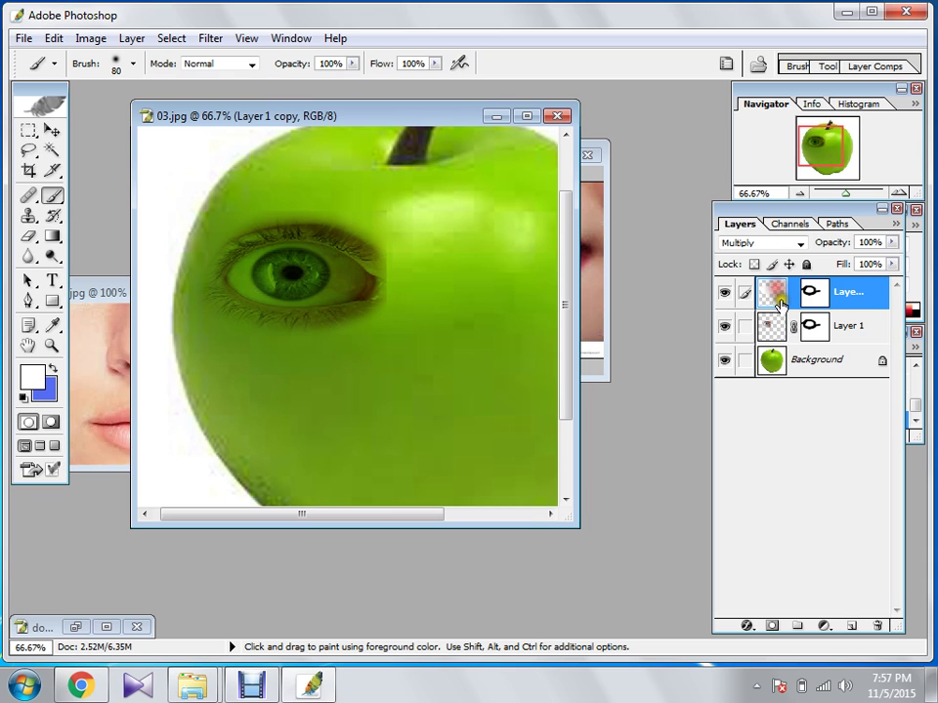
key("ctrl+e")
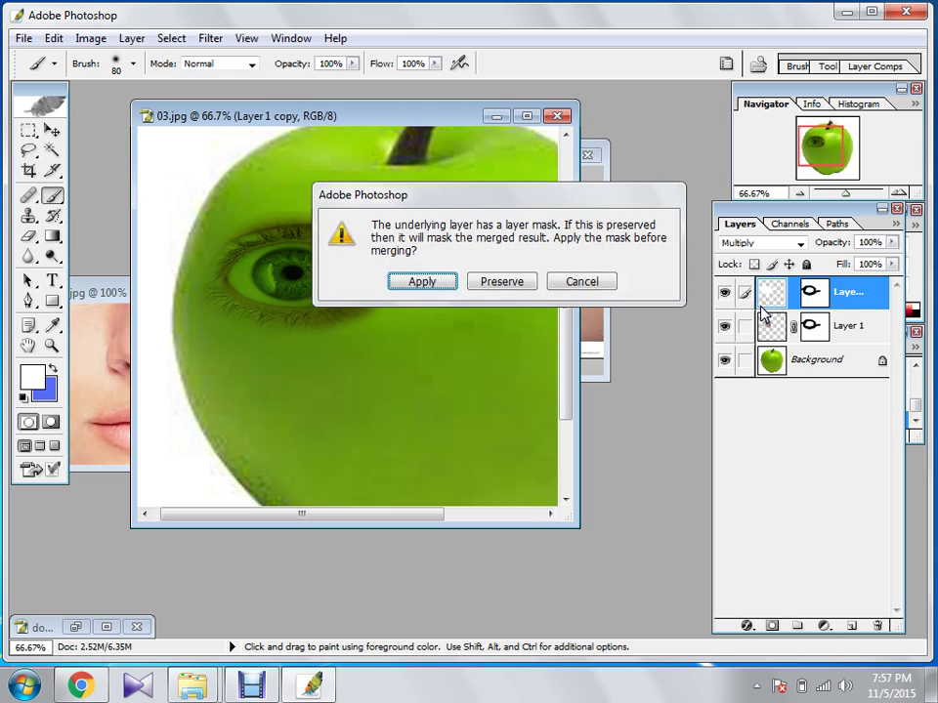
left_click(427, 281)
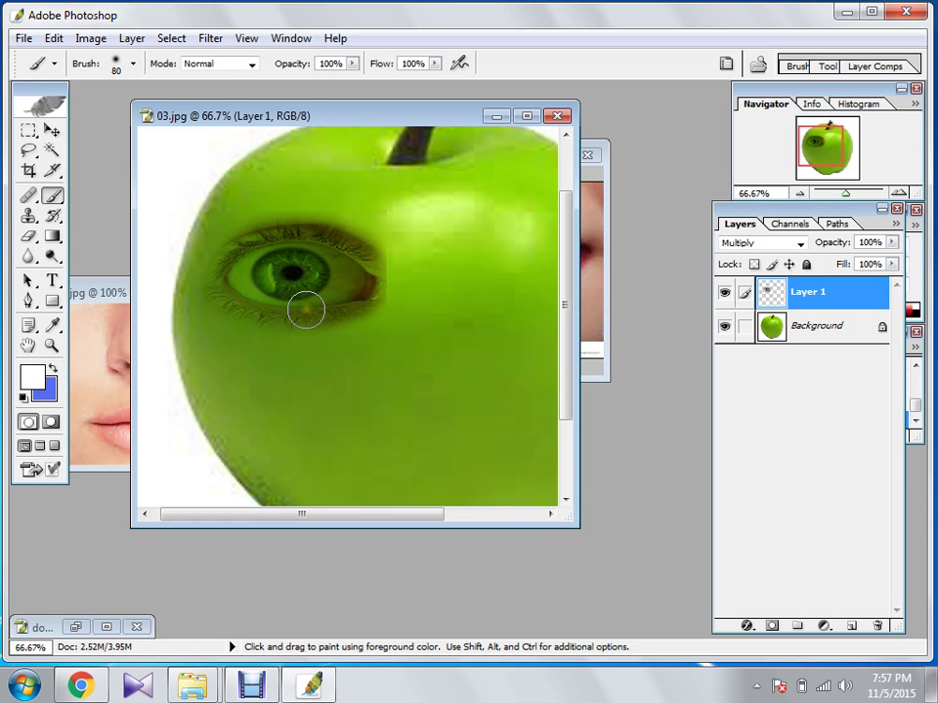
Place a copy of the merged eye on the apple's other side and enlarge the 03.jpg window to fit both eyes
left_click(52, 130)
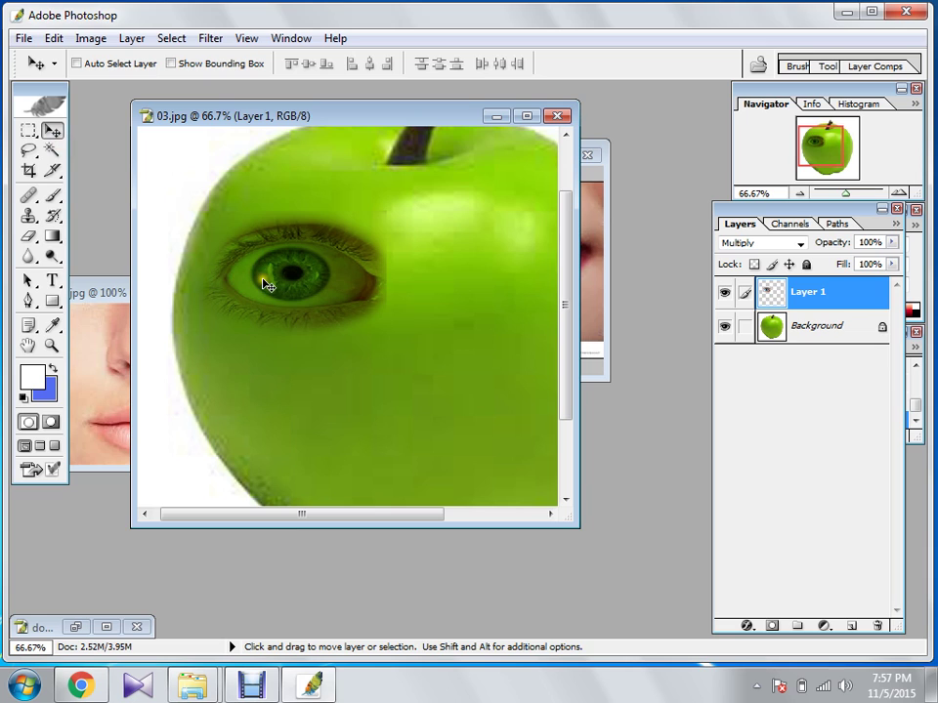
left_click_drag(267, 285, 479, 287)
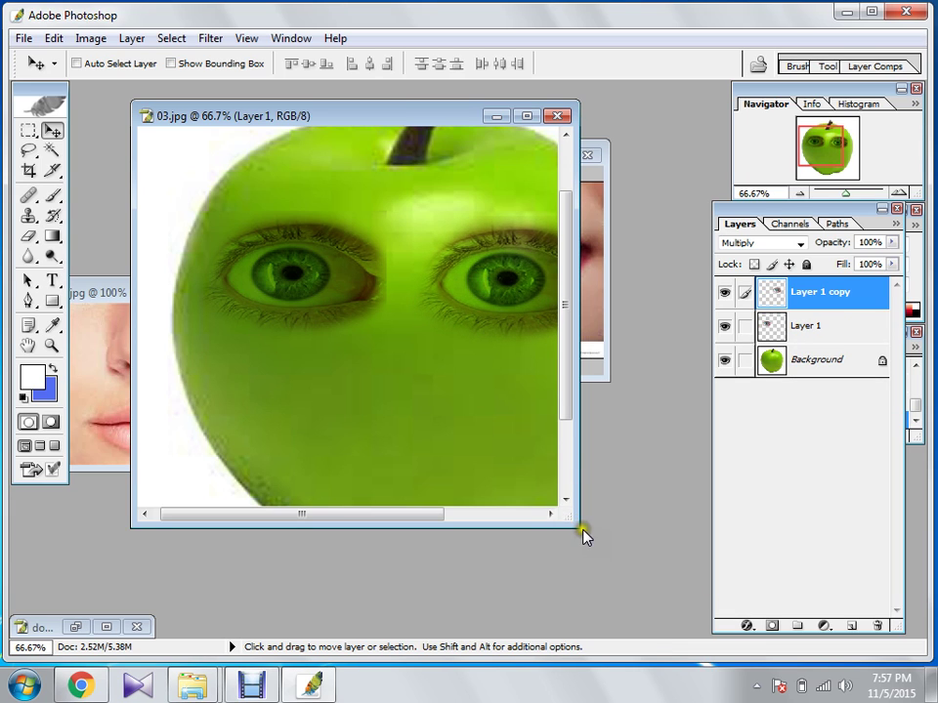
left_click_drag(577, 525, 755, 600)
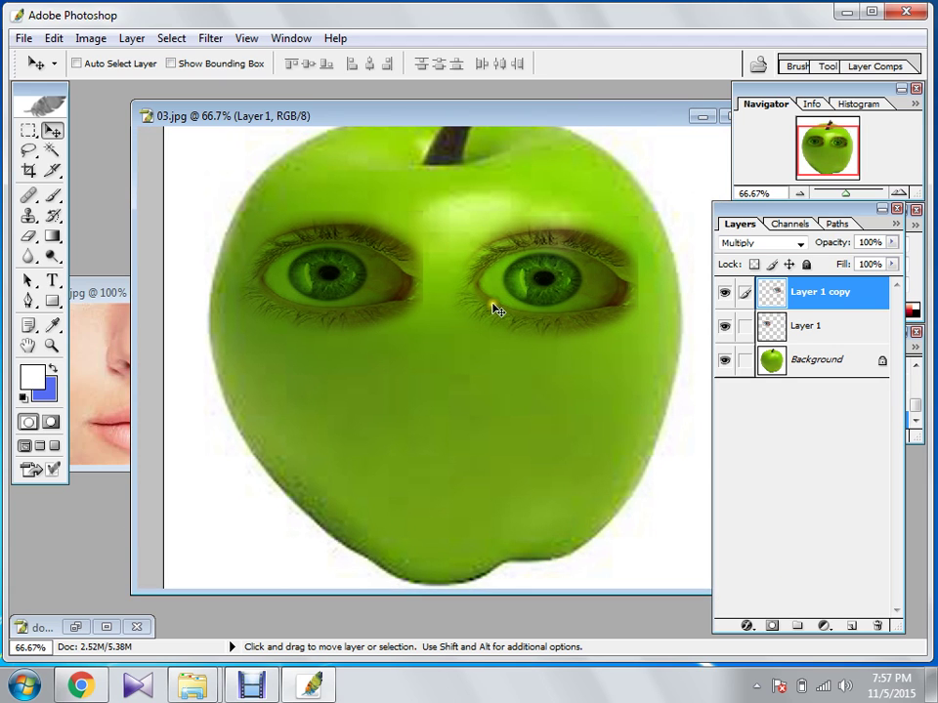
mouse_move(526, 284)
left_mouse_down()
mouse_move(516, 283)
mouse_move(539, 283)
left_mouse_up()
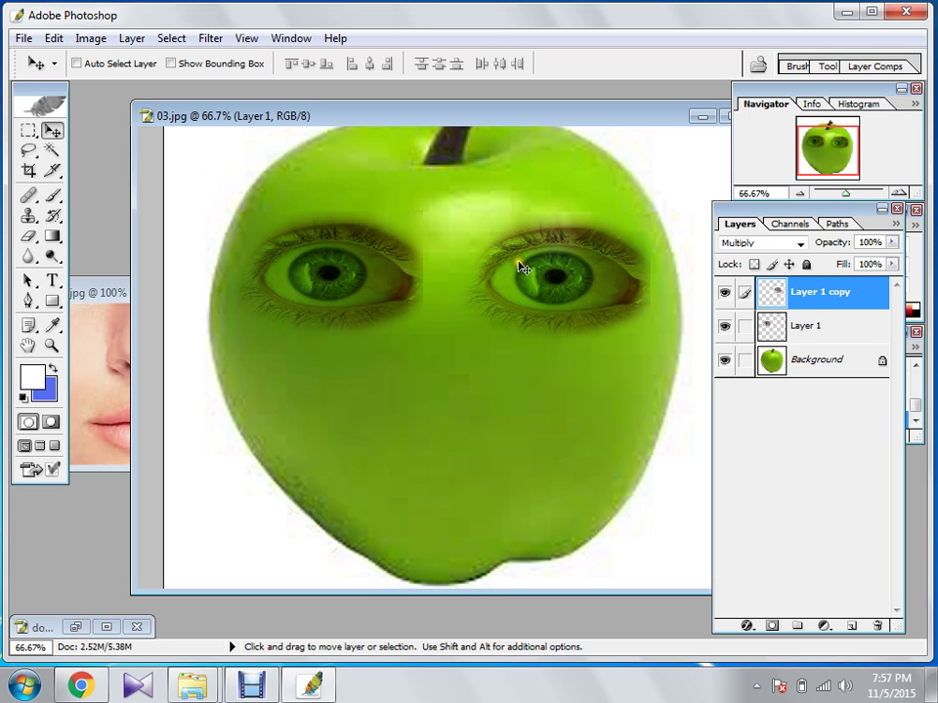
Flip the copied eye horizontally so it mirrors the first eye, and apply the transform
key("ctrl+t")
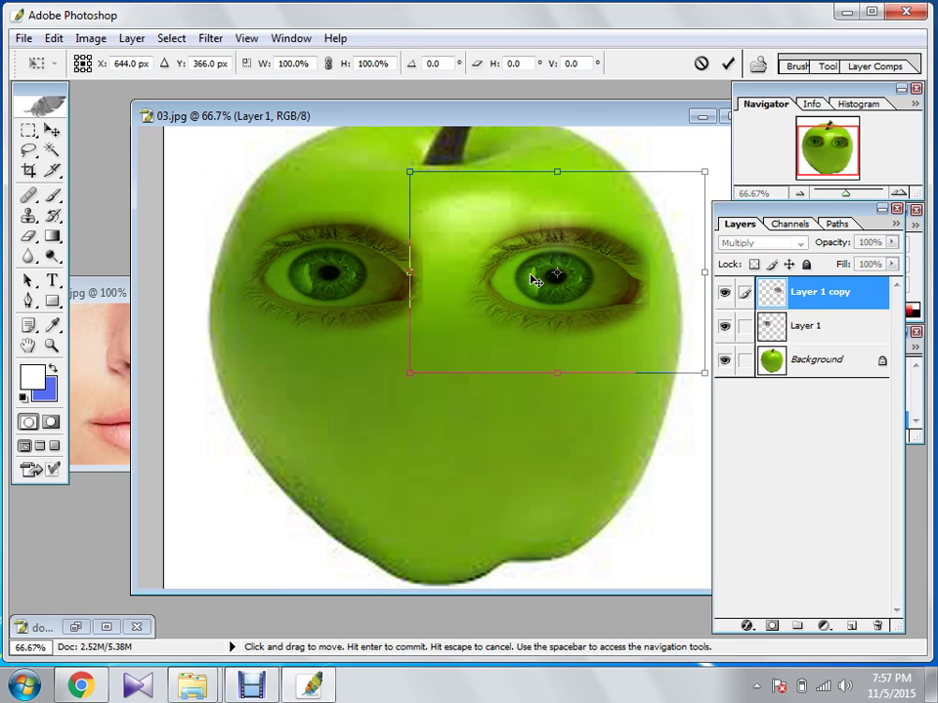
right_click(533, 280)
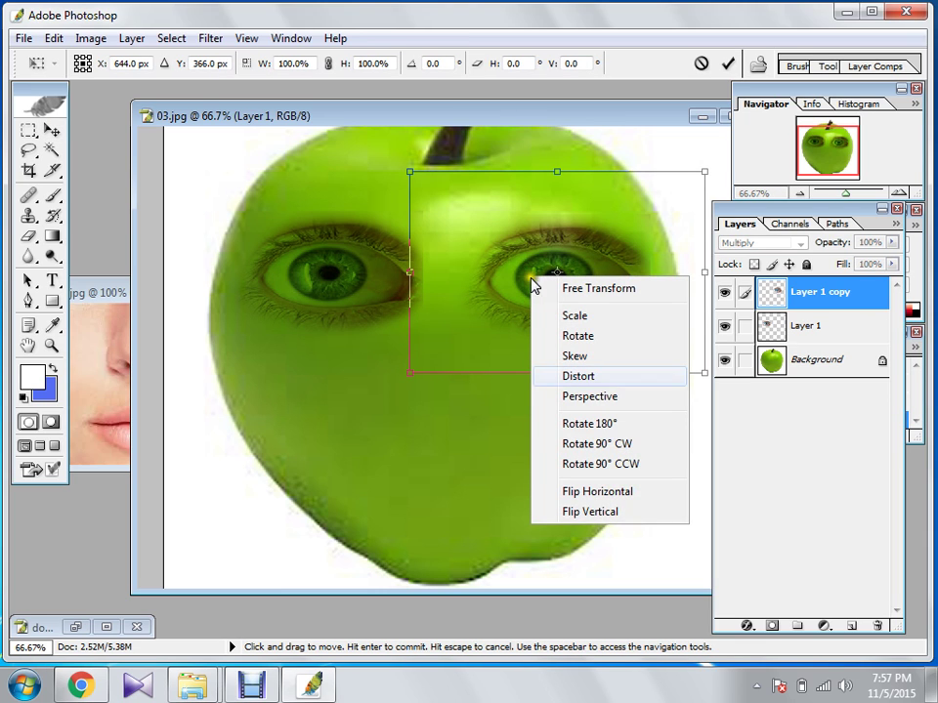
left_click(615, 493)
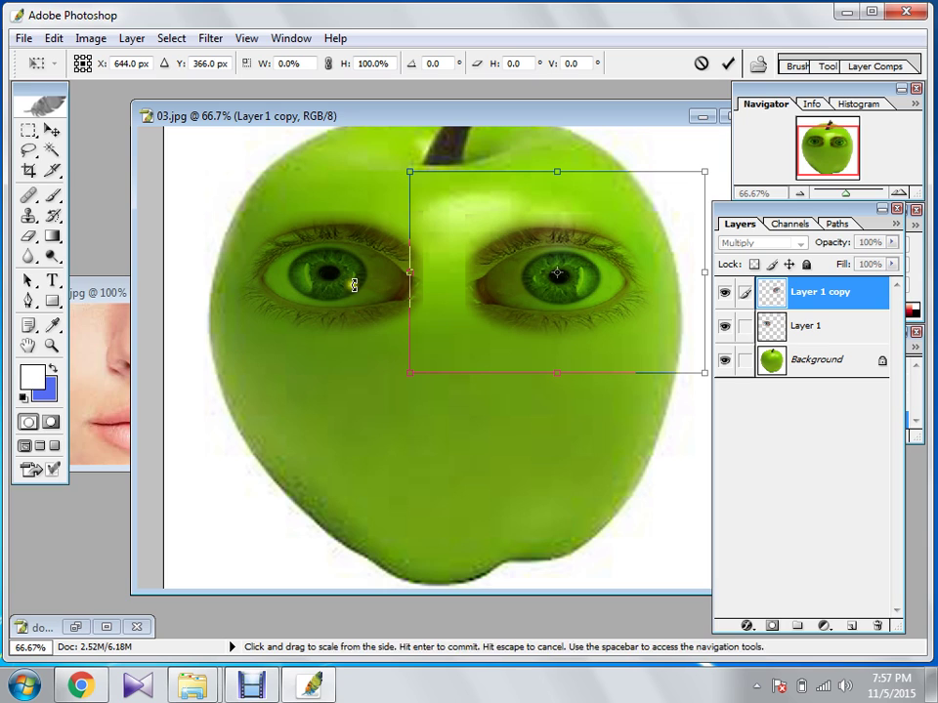
key("ctrl+z")
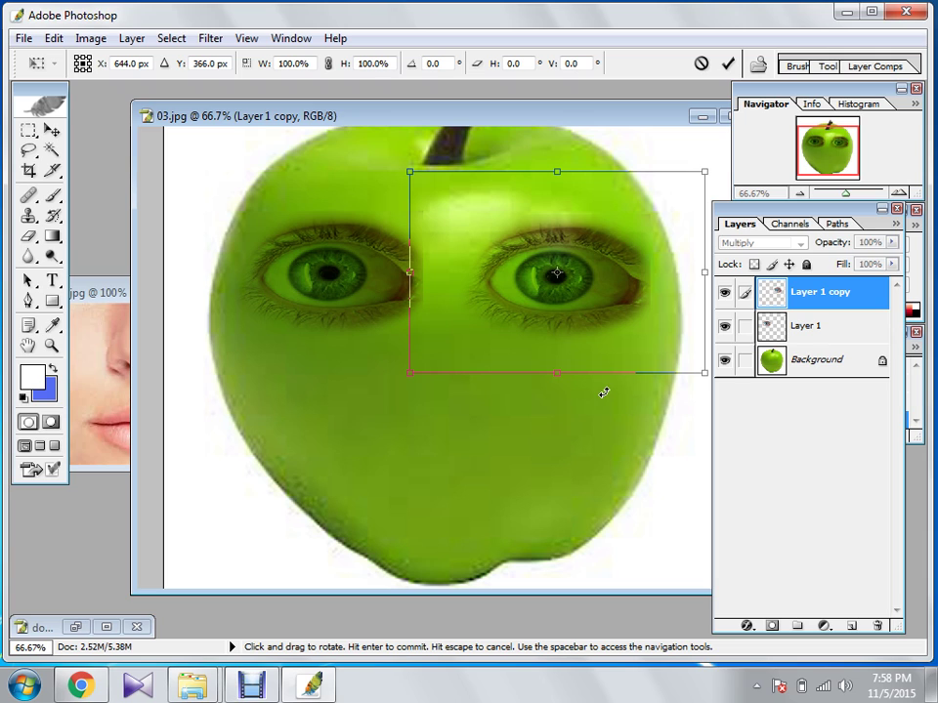
key("ctrl+z")
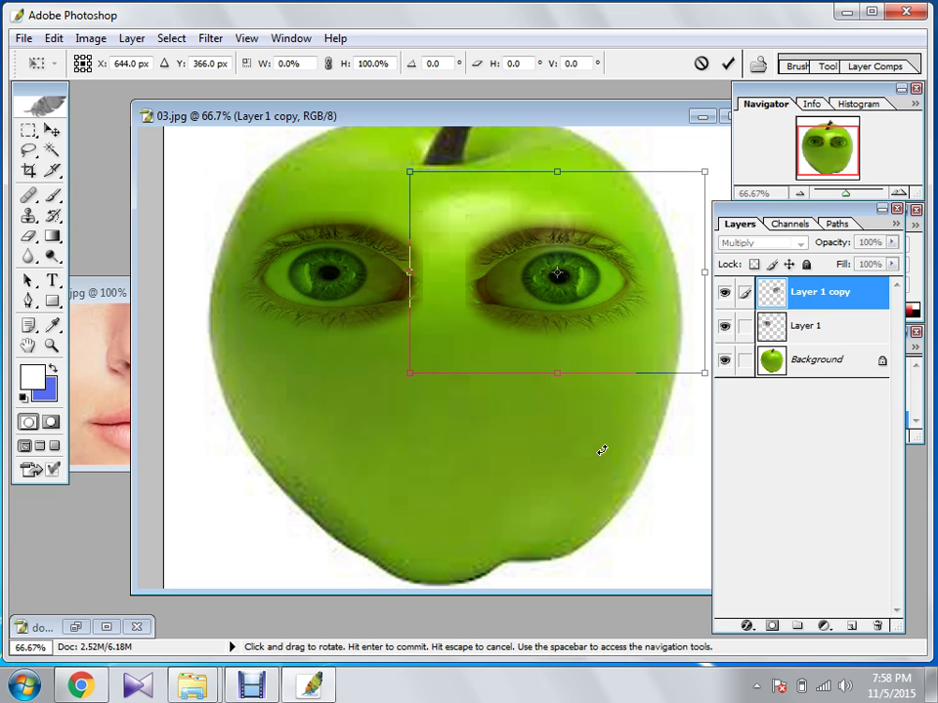
key("Return")
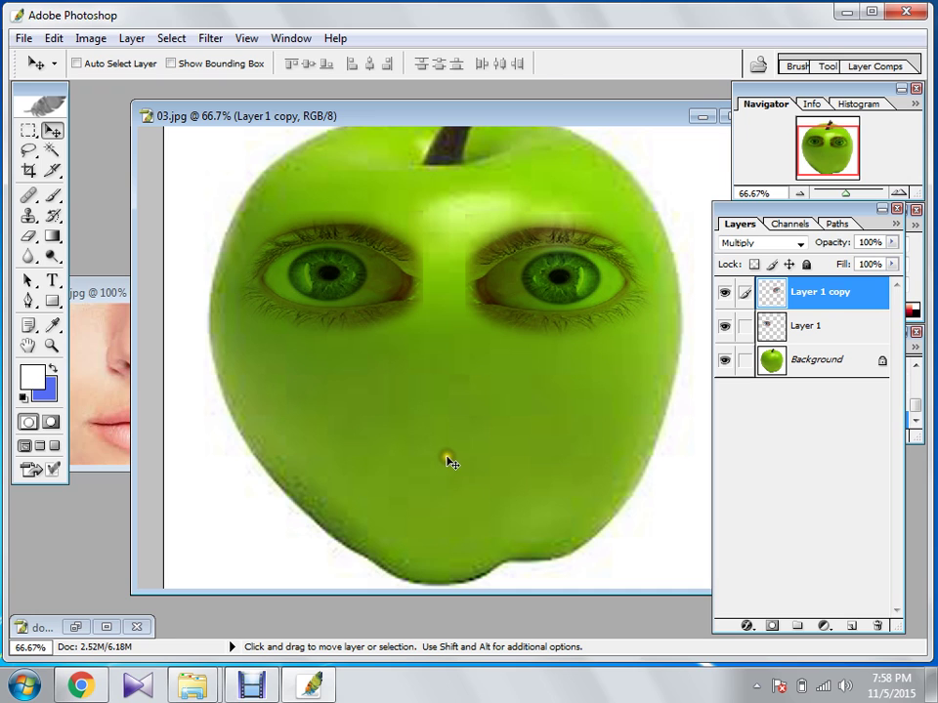
Rearrange the nose.jpg, images (4).jpg and 03.jpg windows so the nose photo is accessible beside the apple
left_click_drag(94, 290, 399, 325)
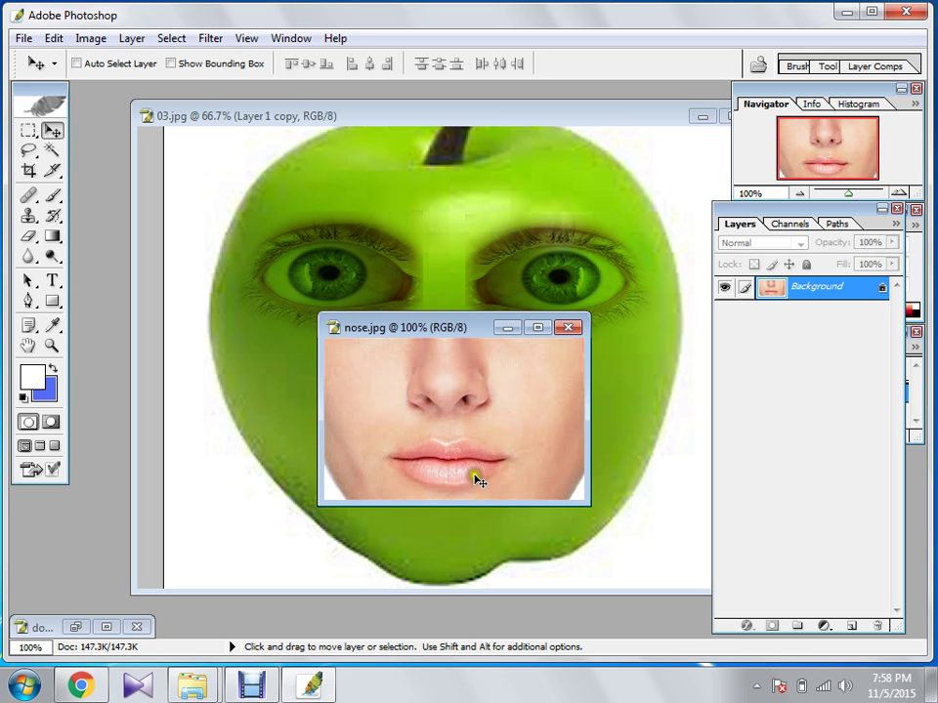
left_click_drag(539, 314, 539, 360)
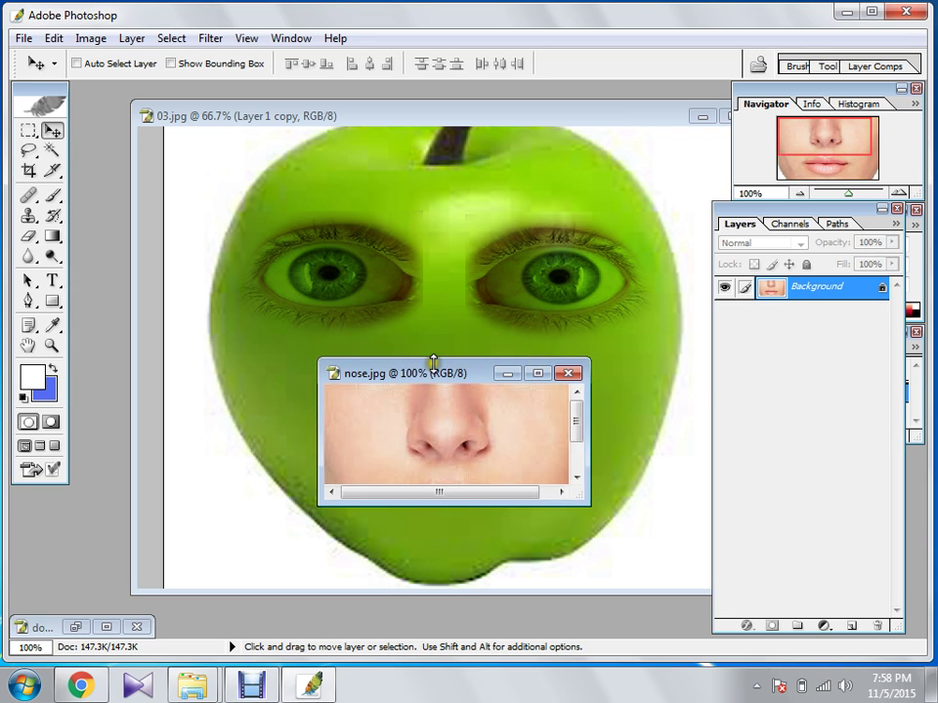
left_click_drag(442, 373, 126, 395)
left_click_drag(253, 114, 261, 279)
left_click(479, 159)
left_click_drag(375, 104, 367, 99)
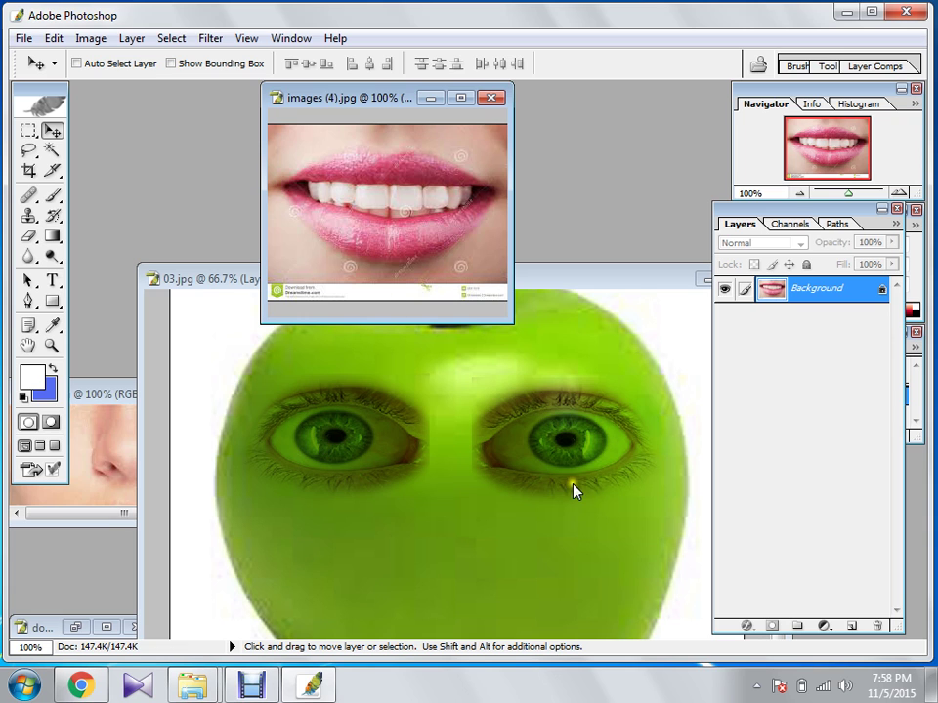
left_click_drag(586, 278, 548, 174)
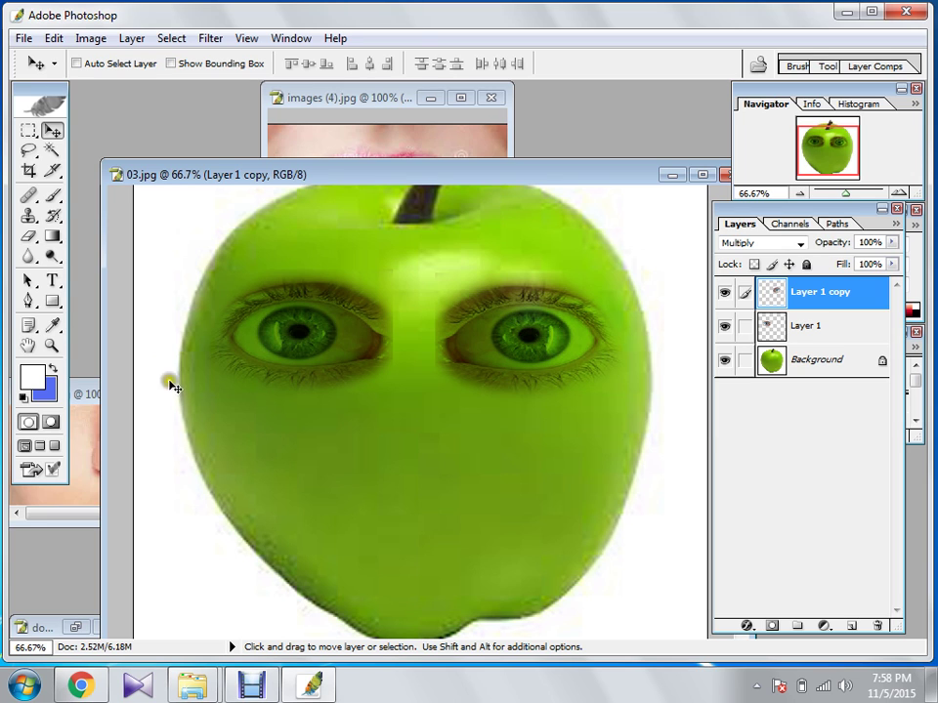
left_click_drag(85, 401, 98, 274)
Copy the nose.jpg photo onto the apple below the eyes and scale it to about 195.5% width and 177.9% height
left_click_drag(139, 339, 442, 452)
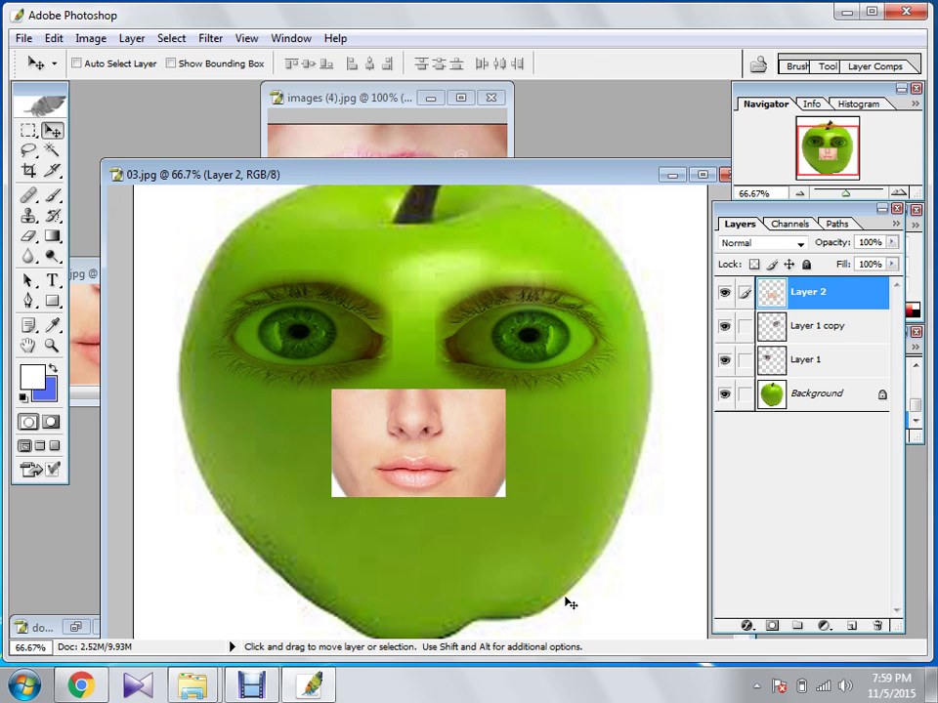
key("ctrl+t")
mouse_move(506, 498)
left_mouse_down()
mouse_move(527, 528)
mouse_move(529, 575)
mouse_move(558, 554)
mouse_move(493, 502)
left_mouse_up()
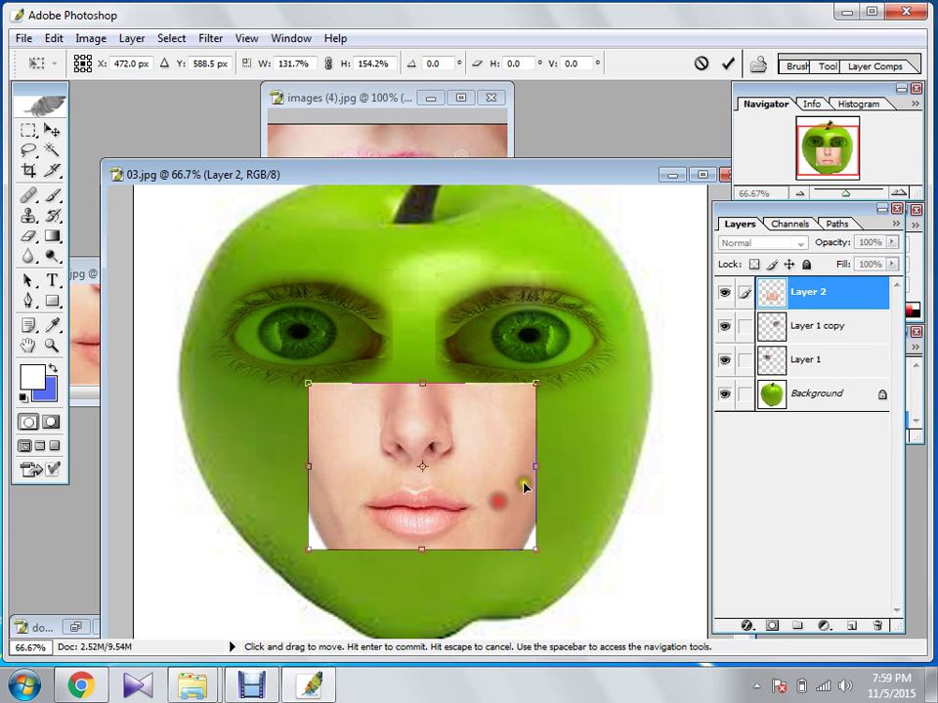
left_click_drag(537, 468, 579, 475)
left_click_drag(522, 487, 498, 488)
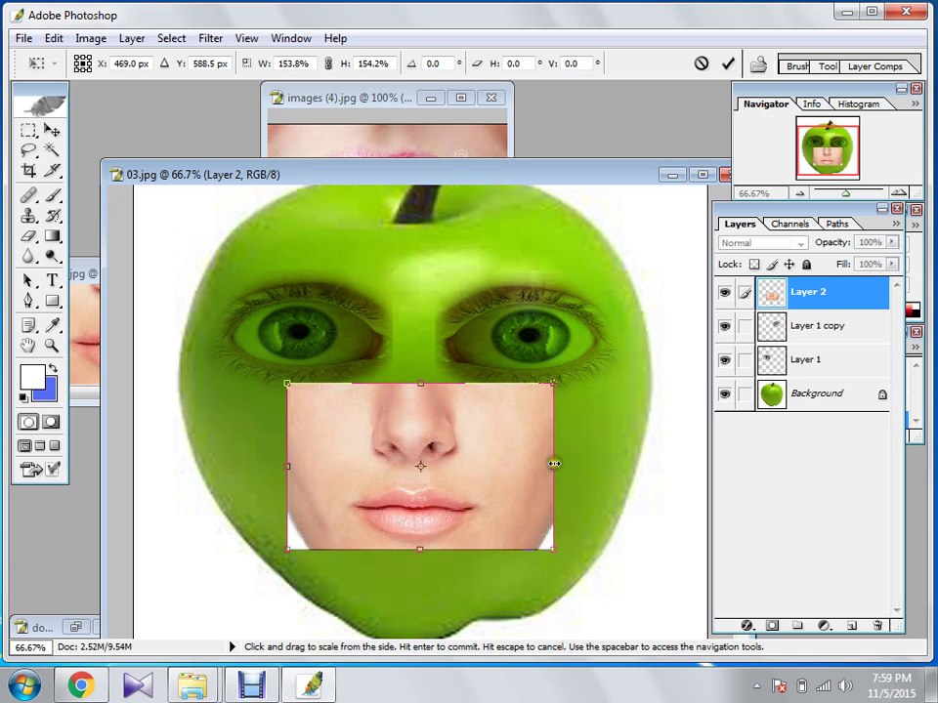
left_click_drag(554, 464, 625, 465)
left_click_drag(527, 481, 507, 483)
left_click_drag(427, 554, 427, 579)
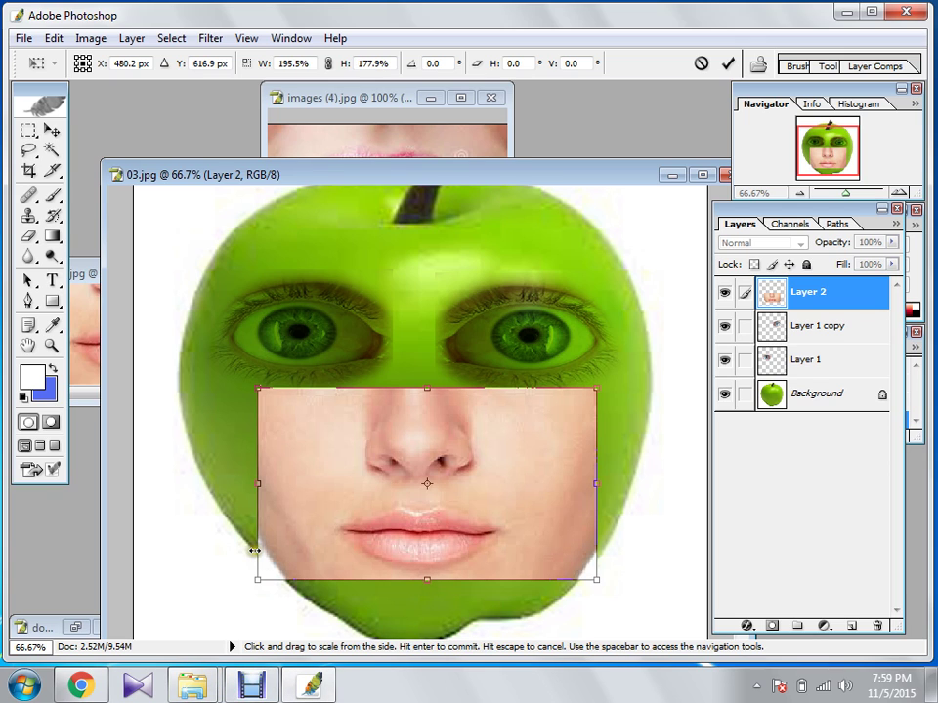
key("Return")
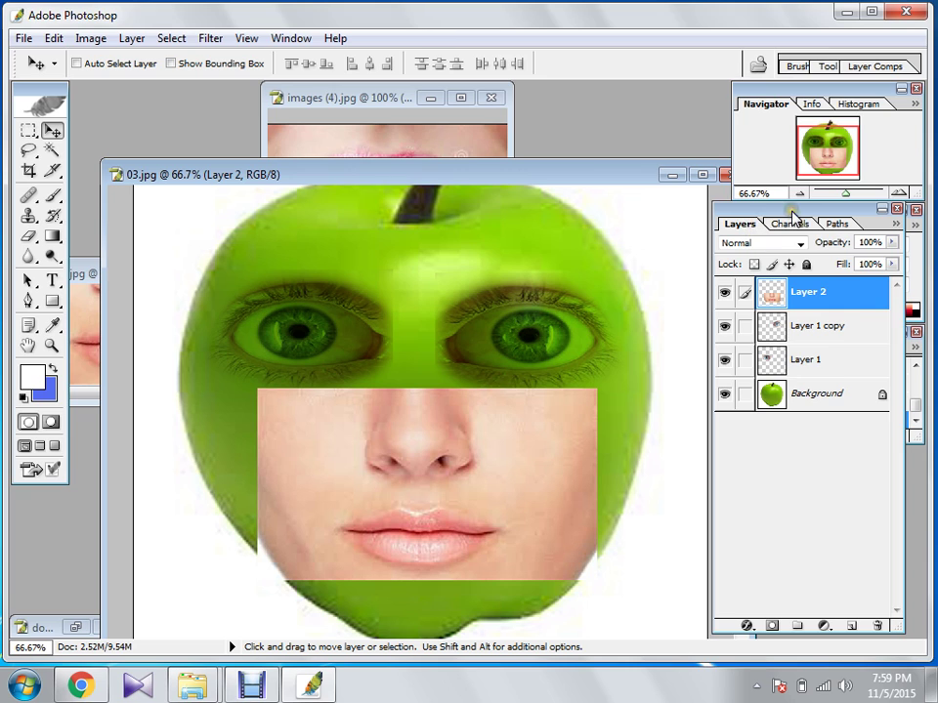
Cycle through the blend modes for the nose-and-mouth layer and set it to Color Burn
left_click_drag(789, 209, 819, 451)
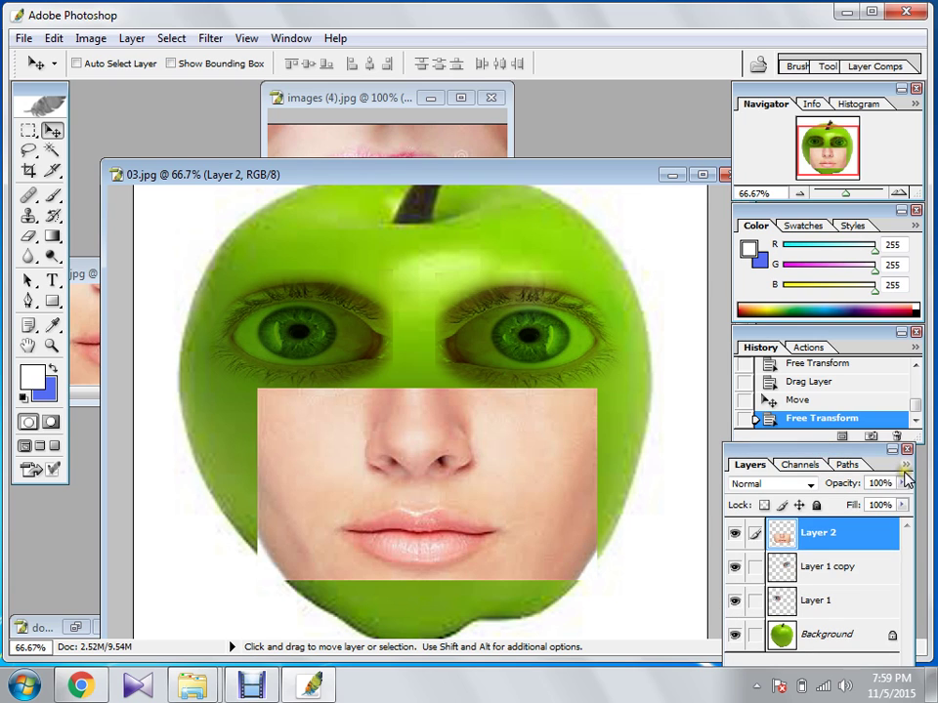
left_click(777, 486)
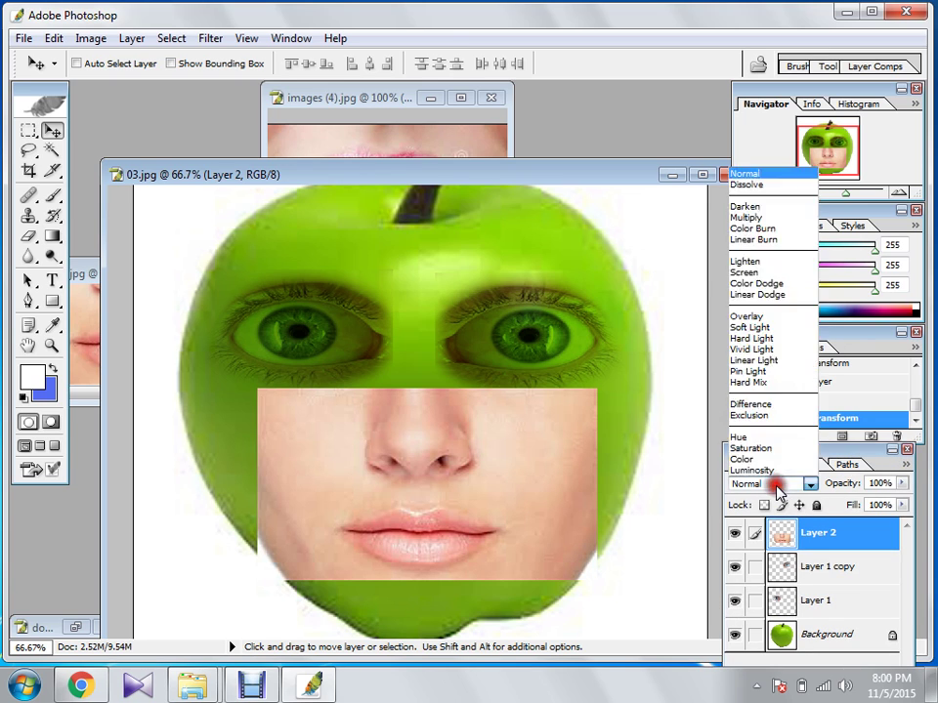
left_click(745, 486)
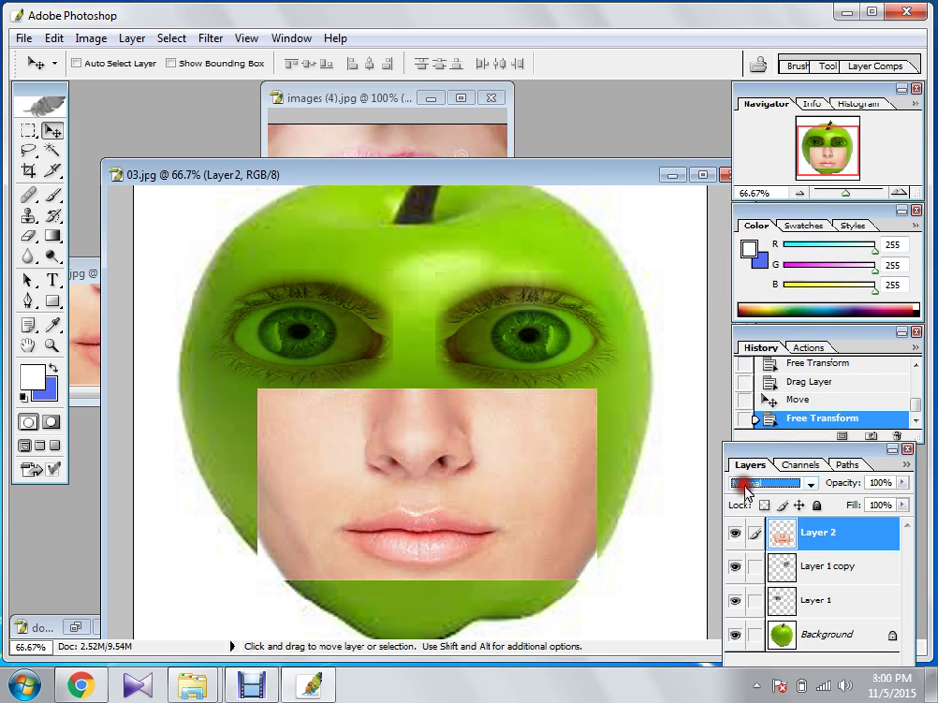
key("Up")
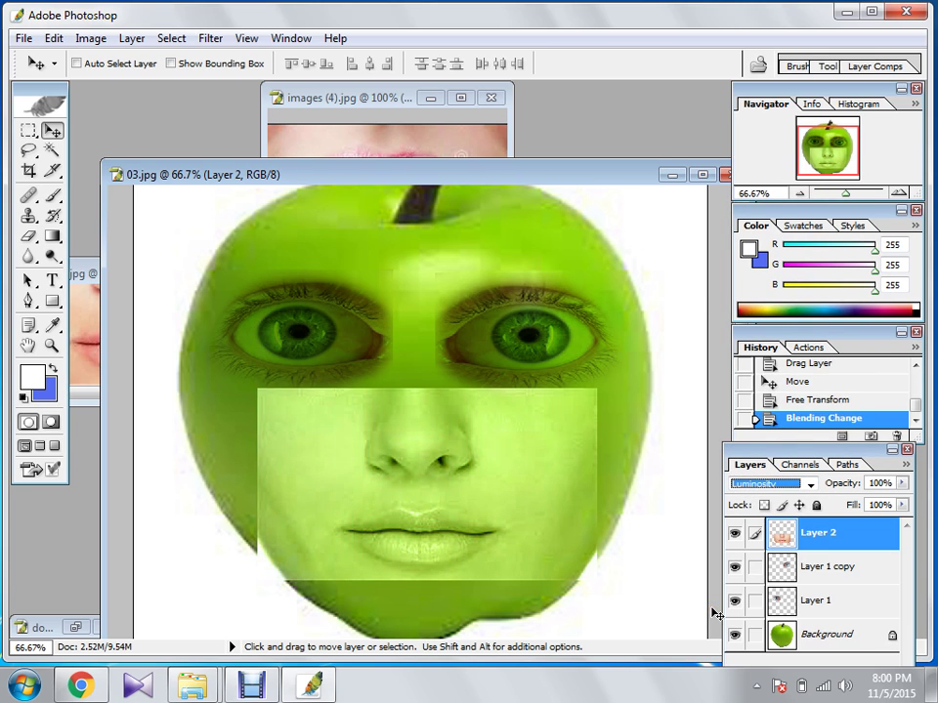
key("Up")
key("Up")
key("Up")
key("Up")
key("Up")
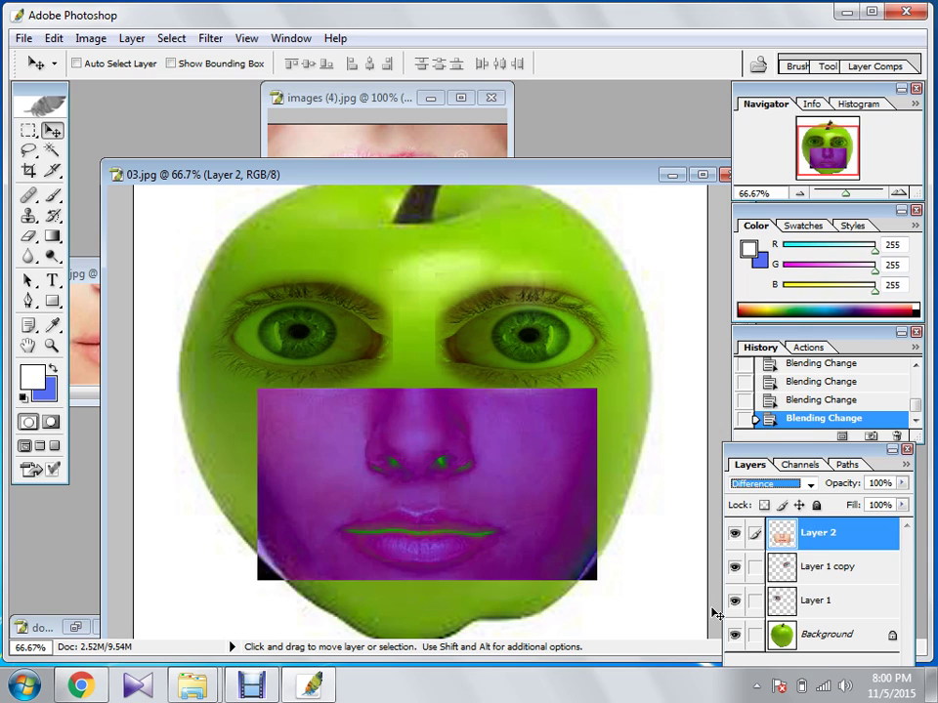
key("Up")
key("Up")
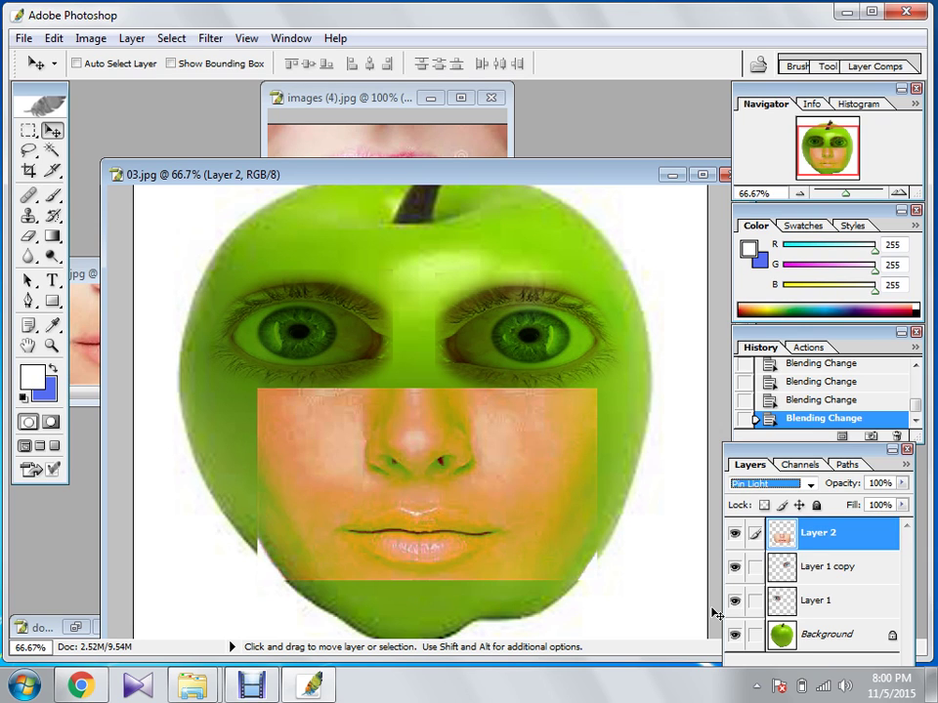
key("Up")
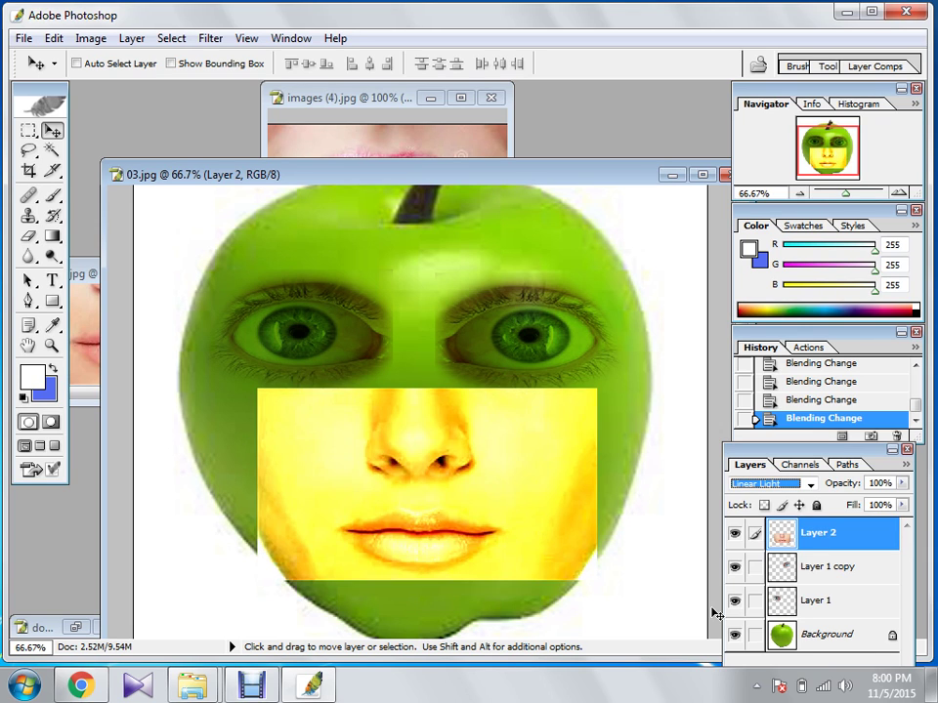
key("Up")
key("Up")
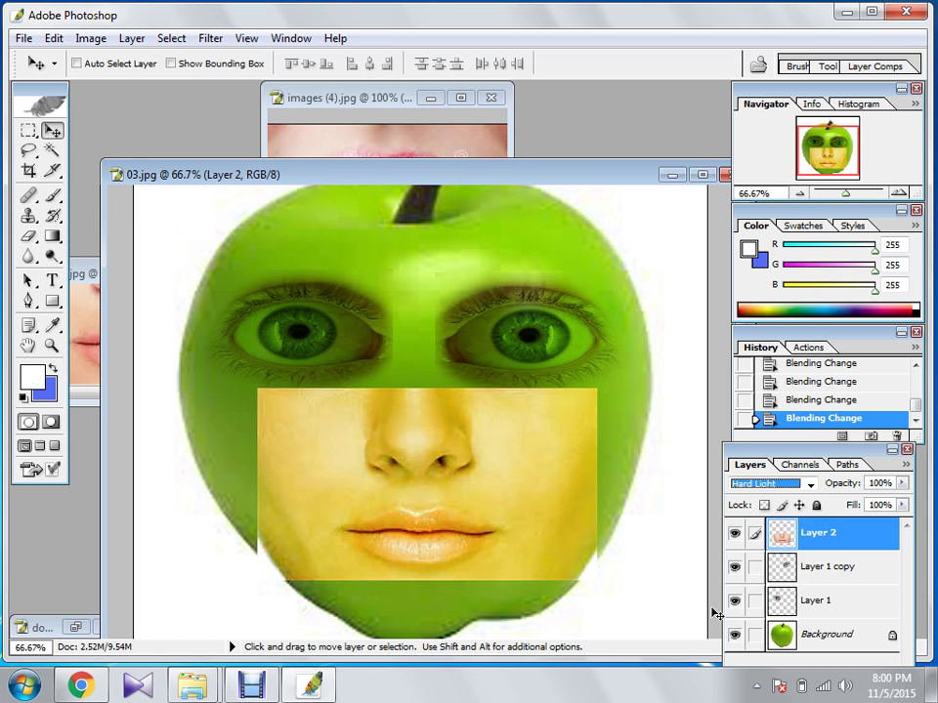
key("Up")
key("Up")
key("Up")
key("Up")
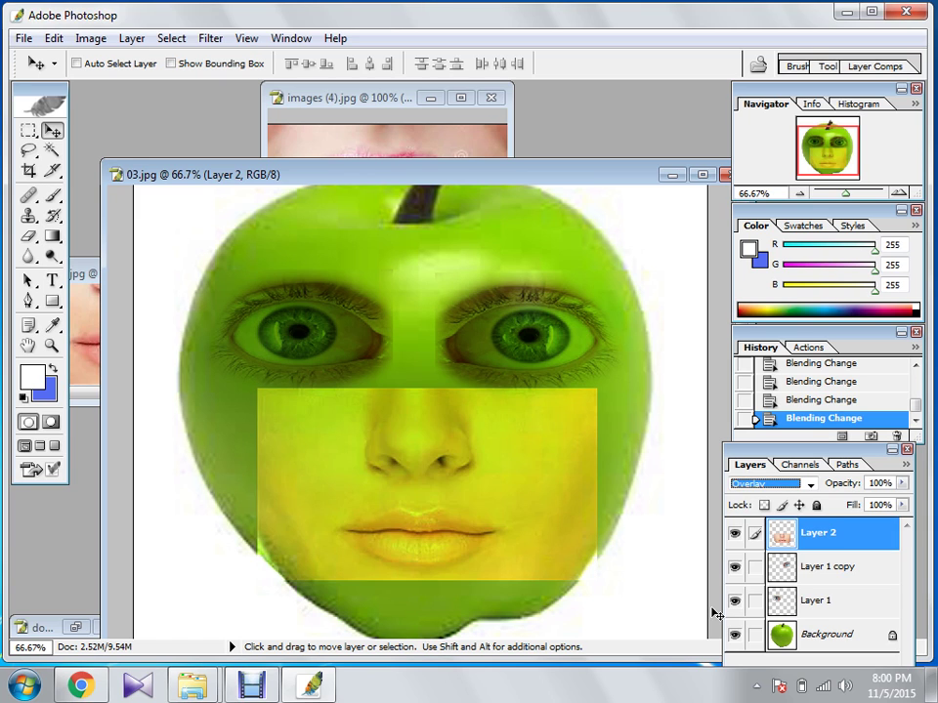
key("Up")
key("Up")
key("Up")
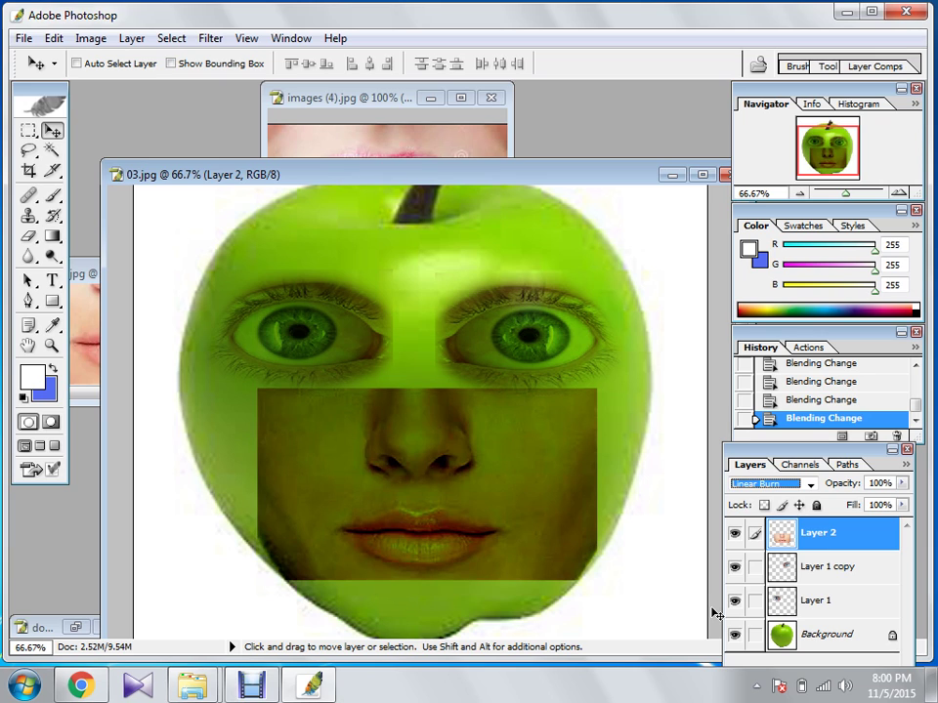
key("Up")
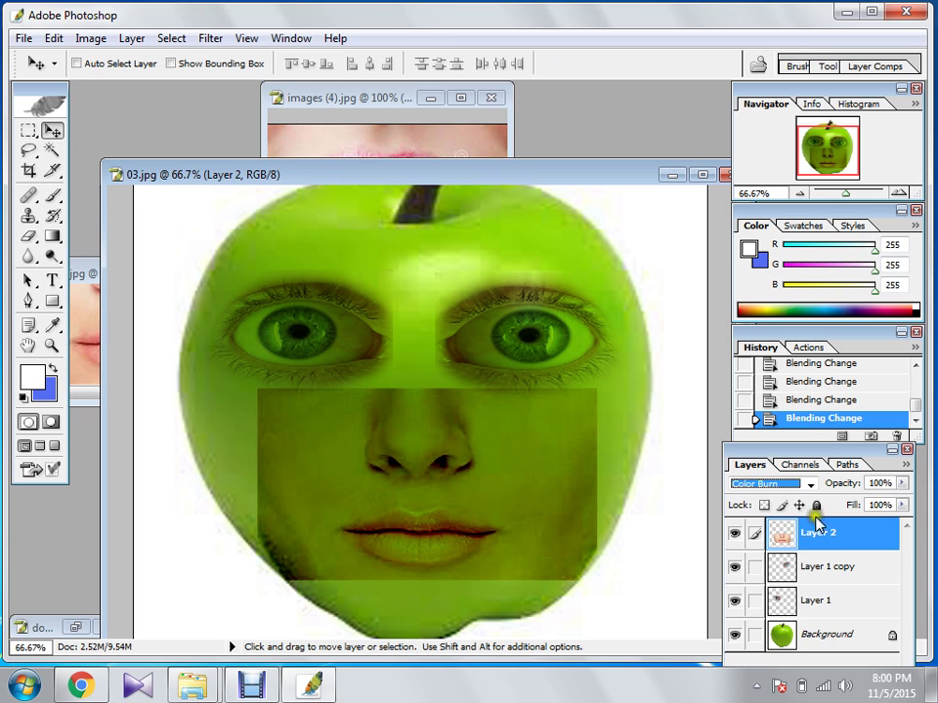
Move and resize the Layers palette to show all layers, and add a layer mask to Layer 2
left_click_drag(808, 444, 813, 275)
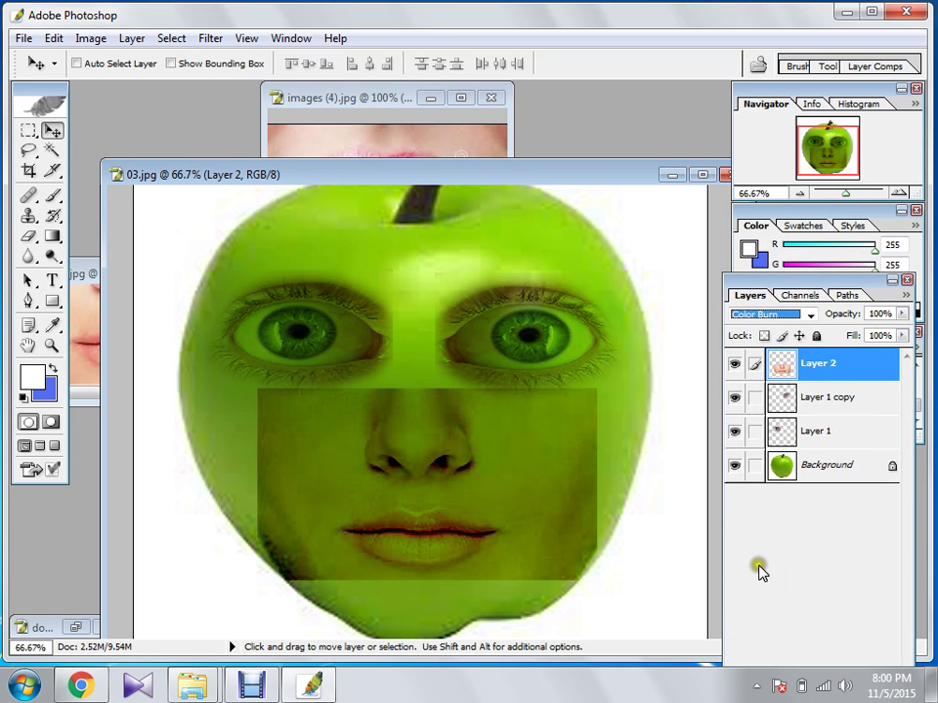
mouse_move(835, 273)
left_mouse_down()
mouse_move(825, 405)
mouse_move(832, 278)
left_mouse_up()
left_click(806, 267)
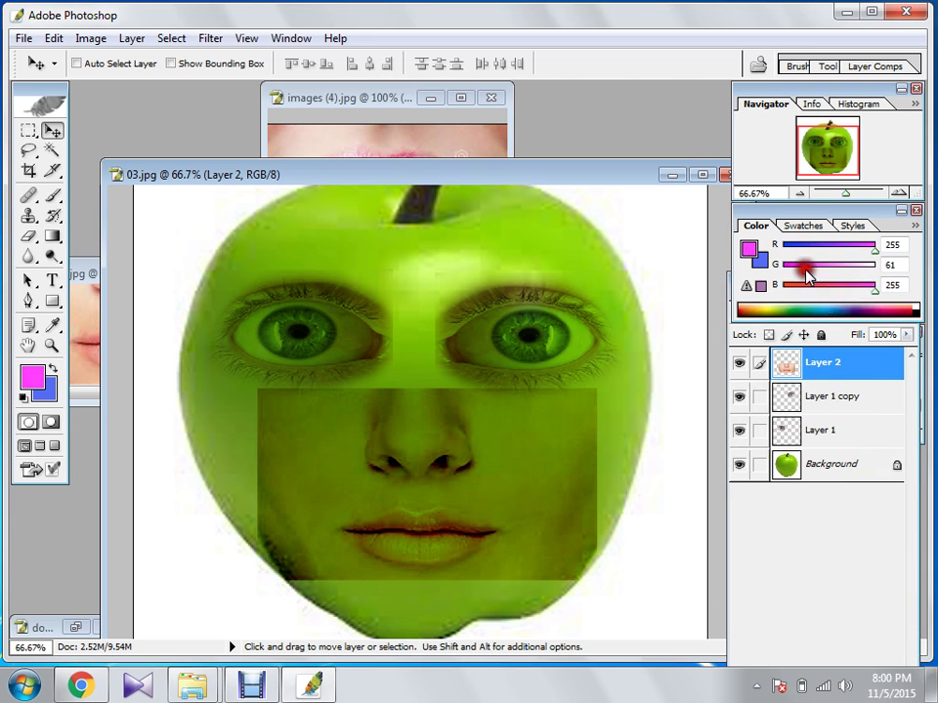
left_click(798, 581)
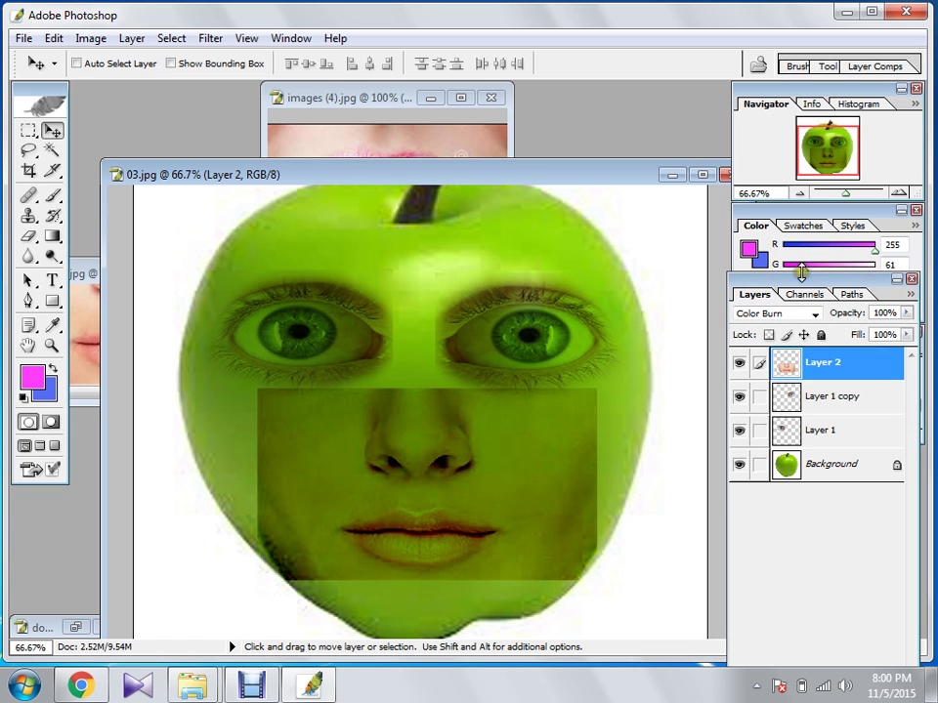
mouse_move(801, 285)
left_mouse_down()
mouse_move(814, 565)
mouse_move(807, 288)
left_mouse_up()
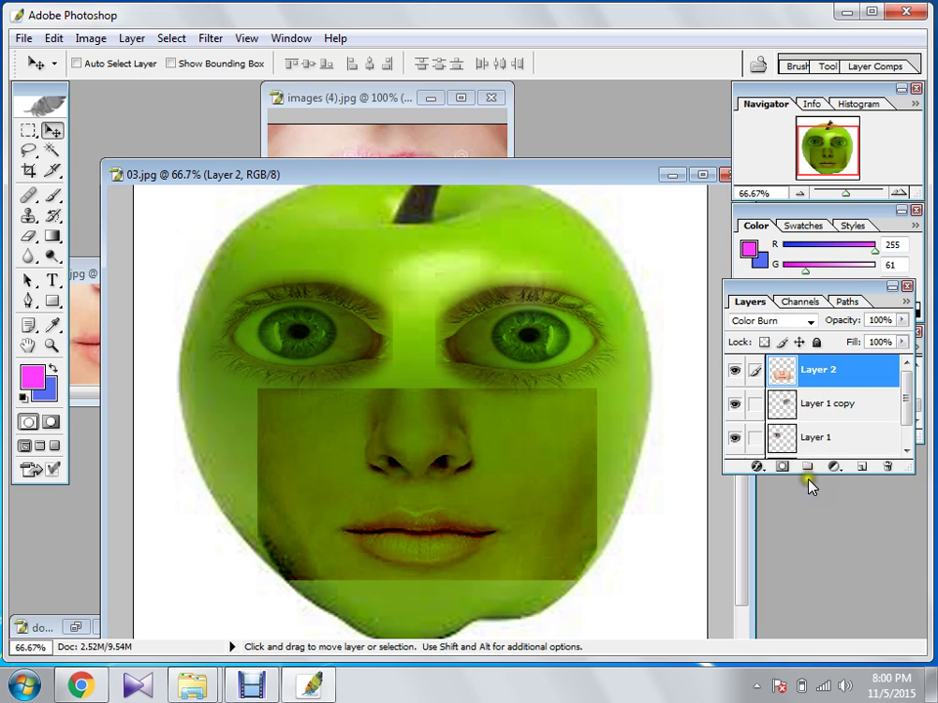
left_click_drag(798, 473, 807, 539)
left_click(783, 535)
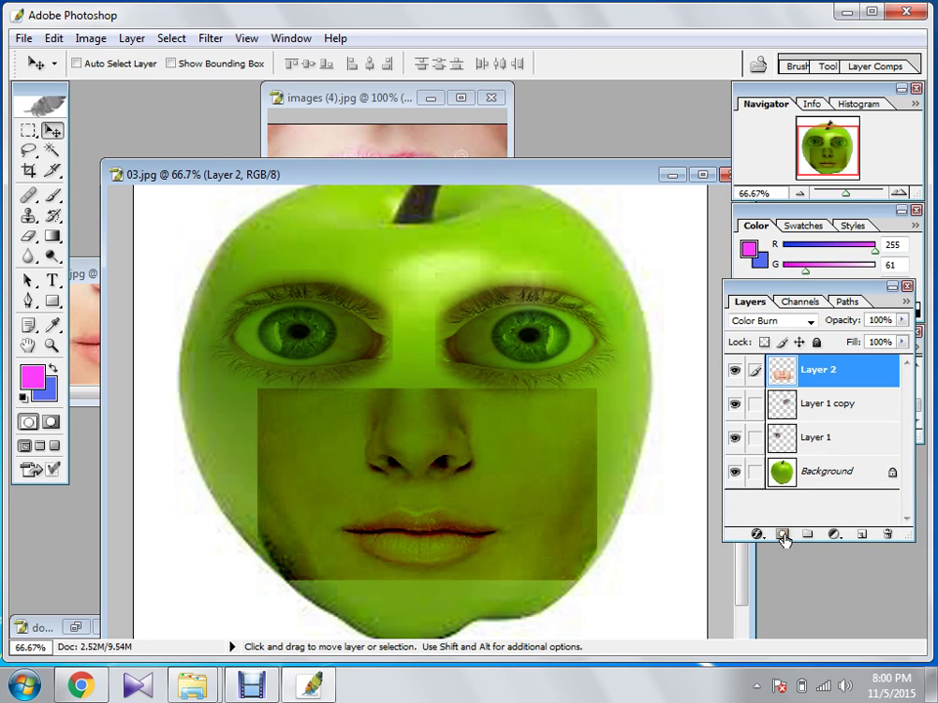
left_click(781, 535)
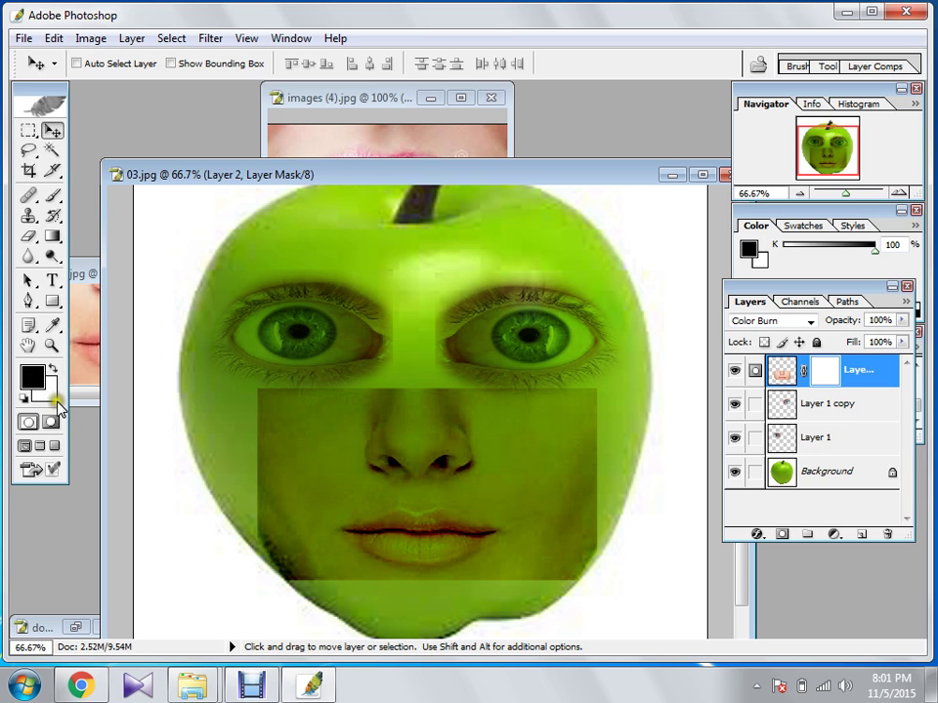
Paint black on Layer 2's mask with the 80 px soft Brush to blend the nose photo's rectangular edges into the apple
left_click(52, 195)
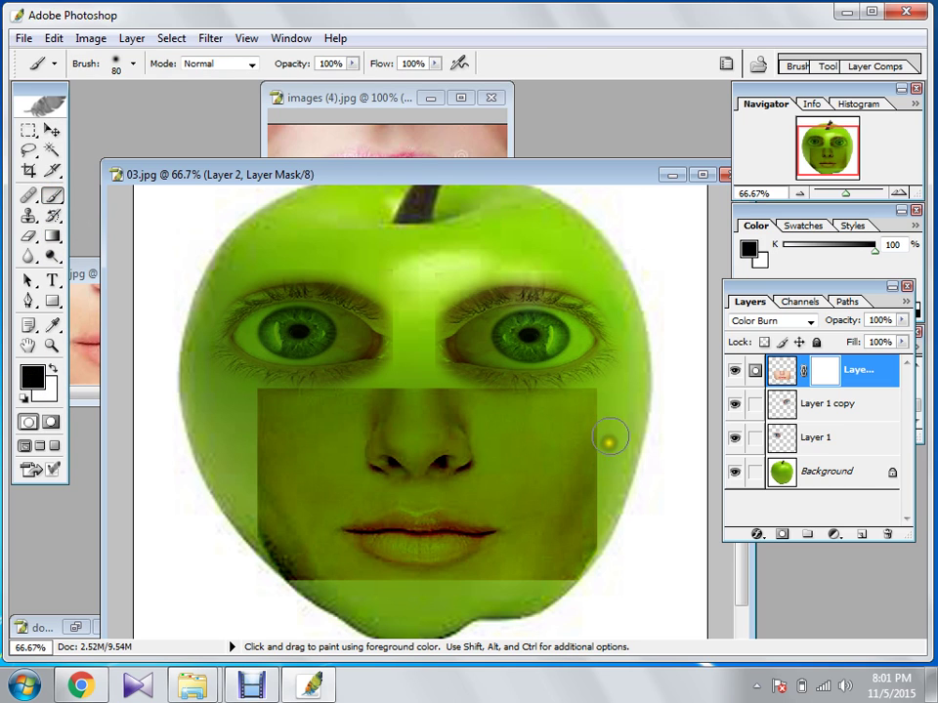
mouse_move(608, 417)
left_mouse_down()
mouse_move(599, 394)
mouse_move(482, 392)
mouse_move(457, 379)
left_mouse_up()
mouse_move(447, 371)
left_mouse_down()
mouse_move(369, 377)
mouse_move(350, 397)
mouse_move(412, 366)
mouse_move(459, 380)
mouse_move(413, 366)
left_mouse_up()
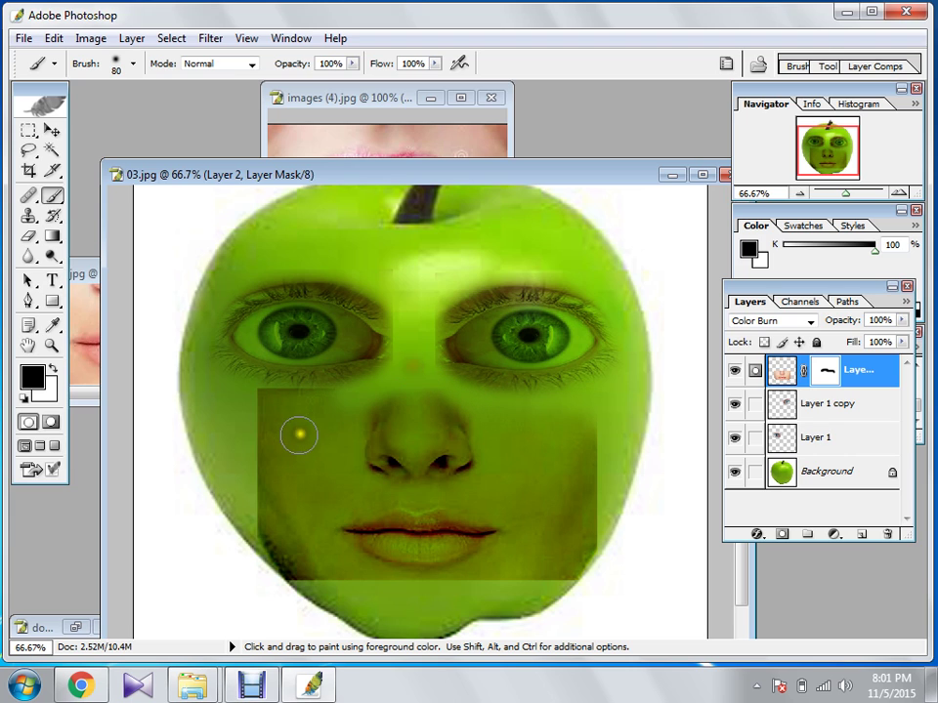
mouse_move(321, 401)
left_mouse_down()
mouse_move(274, 396)
mouse_move(254, 438)
mouse_move(246, 402)
mouse_move(264, 407)
mouse_move(240, 516)
mouse_move(251, 547)
mouse_move(306, 587)
mouse_move(251, 529)
mouse_move(251, 480)
mouse_move(269, 428)
mouse_move(258, 431)
mouse_move(363, 634)
left_mouse_up()
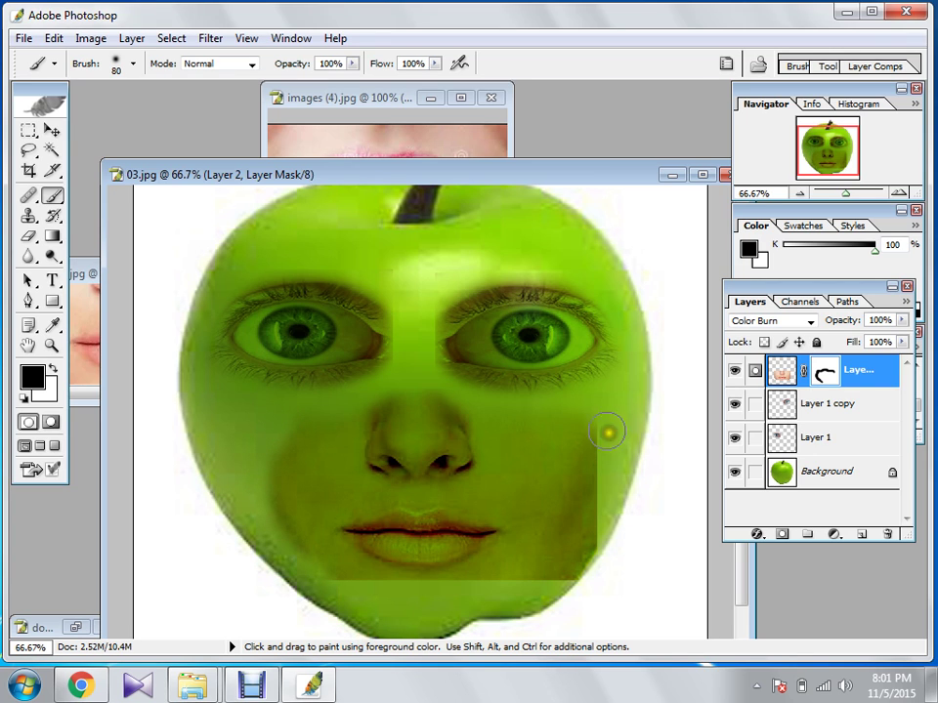
left_click_drag(599, 419, 606, 502)
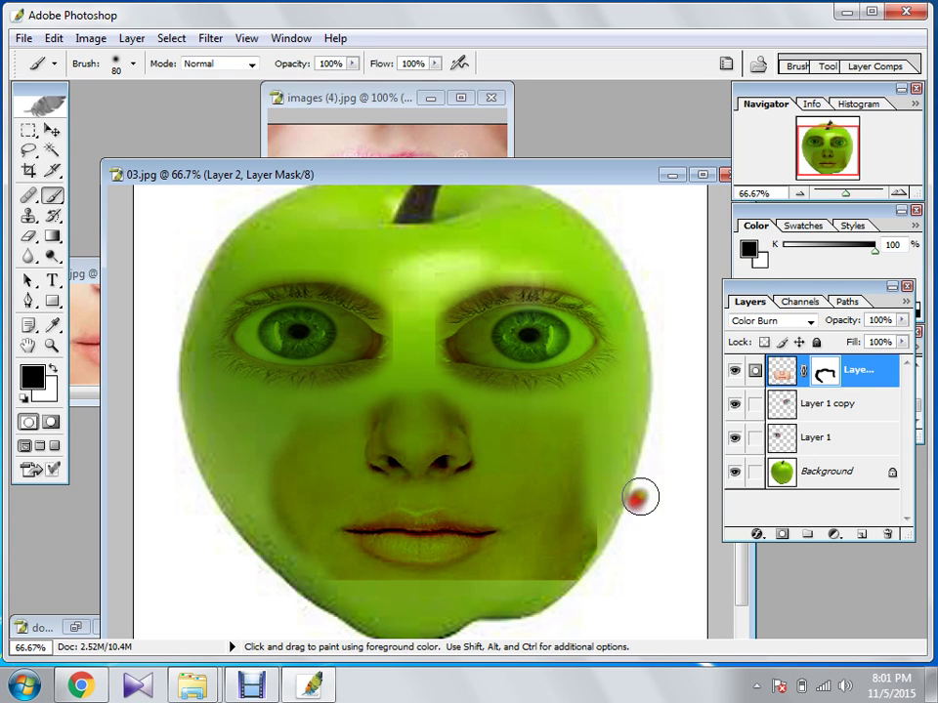
key("ctrl+z")
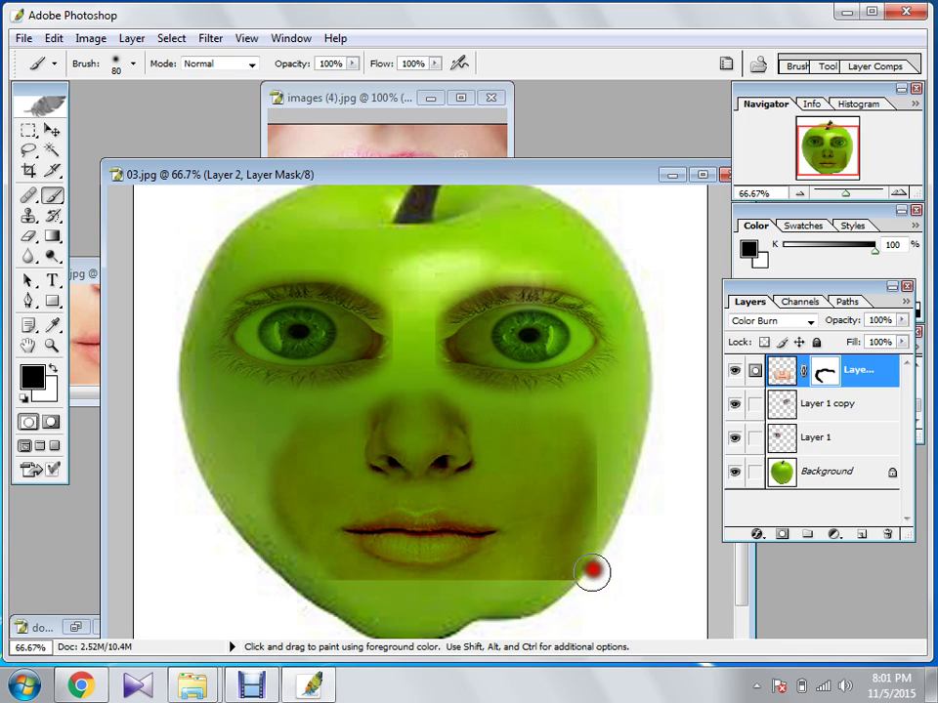
mouse_move(593, 569)
left_mouse_down()
mouse_move(522, 605)
mouse_move(515, 622)
left_mouse_up()
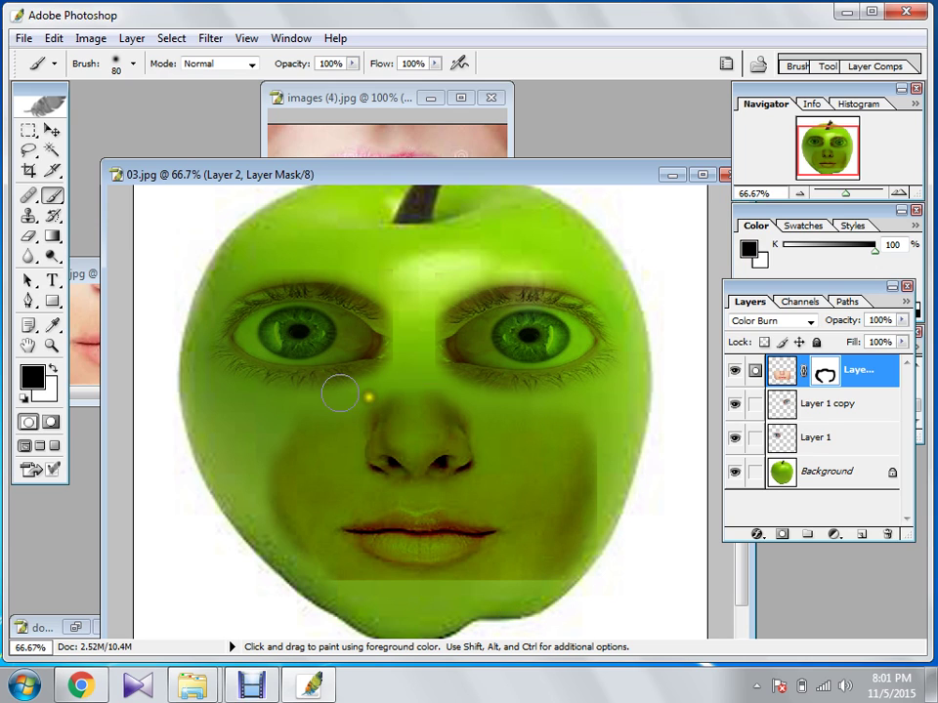
mouse_move(298, 403)
left_mouse_down()
mouse_move(270, 430)
mouse_move(255, 500)
mouse_move(253, 546)
mouse_move(282, 616)
left_mouse_up()
mouse_move(382, 599)
left_mouse_down()
mouse_move(344, 598)
mouse_move(297, 576)
mouse_move(368, 595)
mouse_move(438, 595)
mouse_move(527, 577)
mouse_move(566, 566)
mouse_move(603, 537)
mouse_move(632, 480)
left_mouse_up()
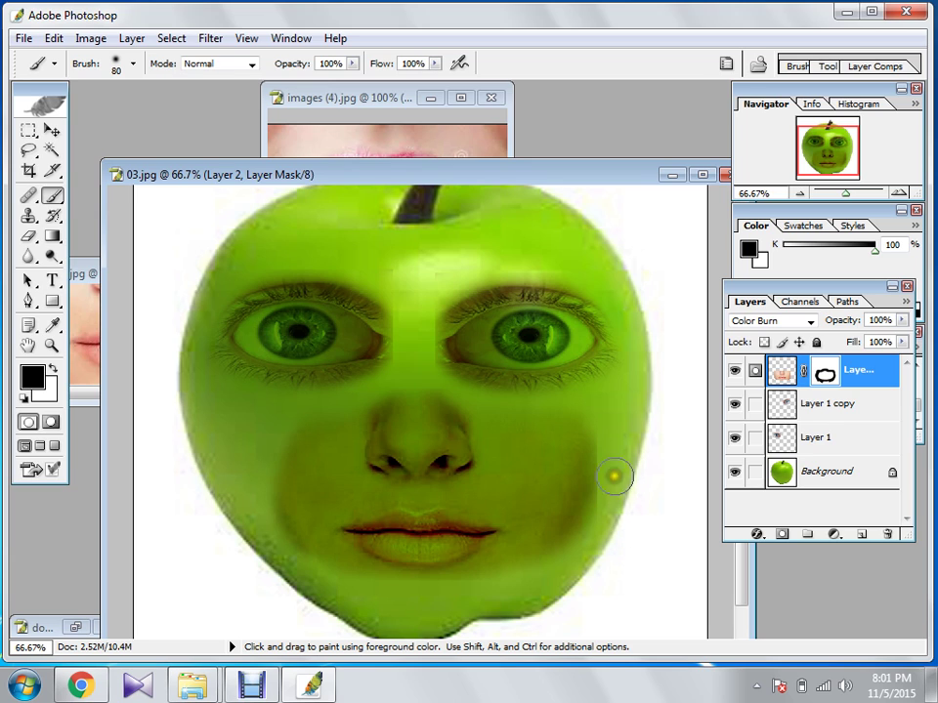
mouse_move(607, 433)
left_mouse_down()
mouse_move(620, 496)
mouse_move(613, 522)
mouse_move(601, 395)
mouse_move(630, 426)
left_mouse_up()
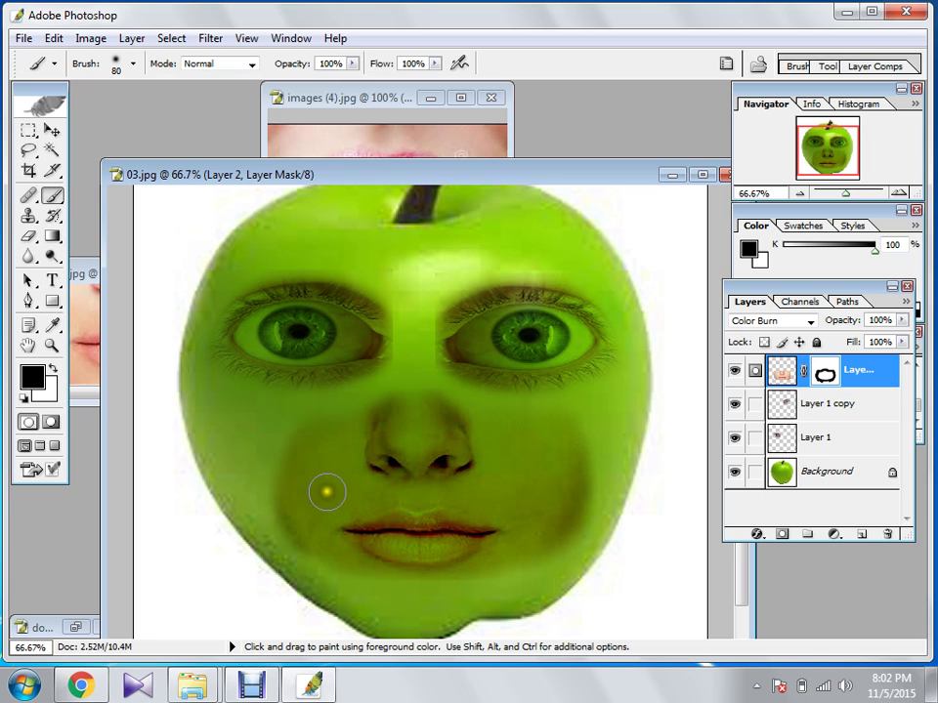
Duplicate the masked nose-and-mouth layer and reset the foreground and background colours to black and white
left_click(782, 373)
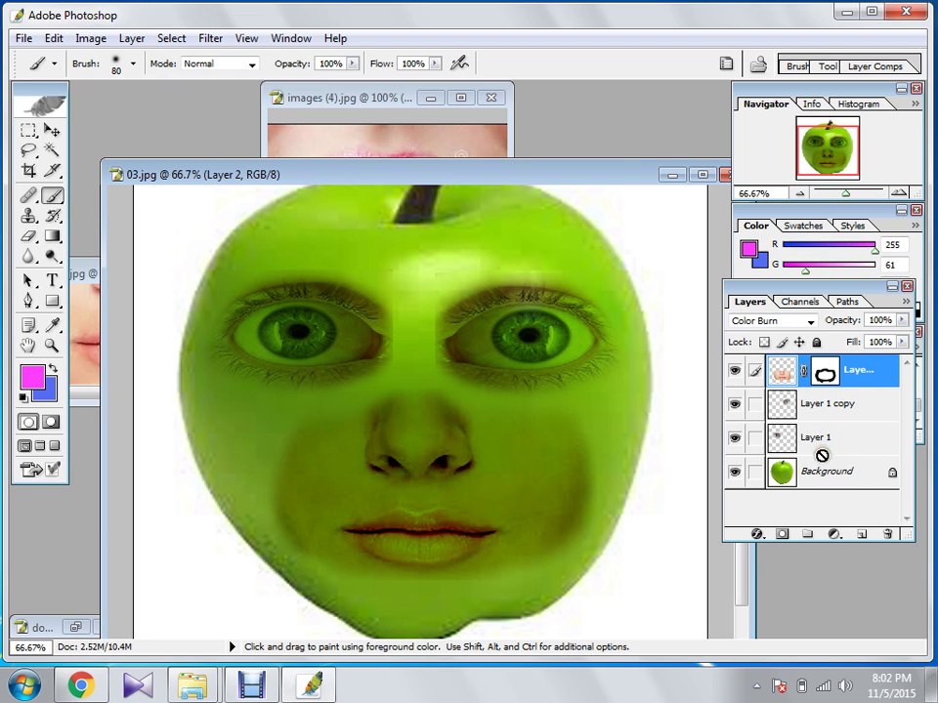
key("ctrl+j")
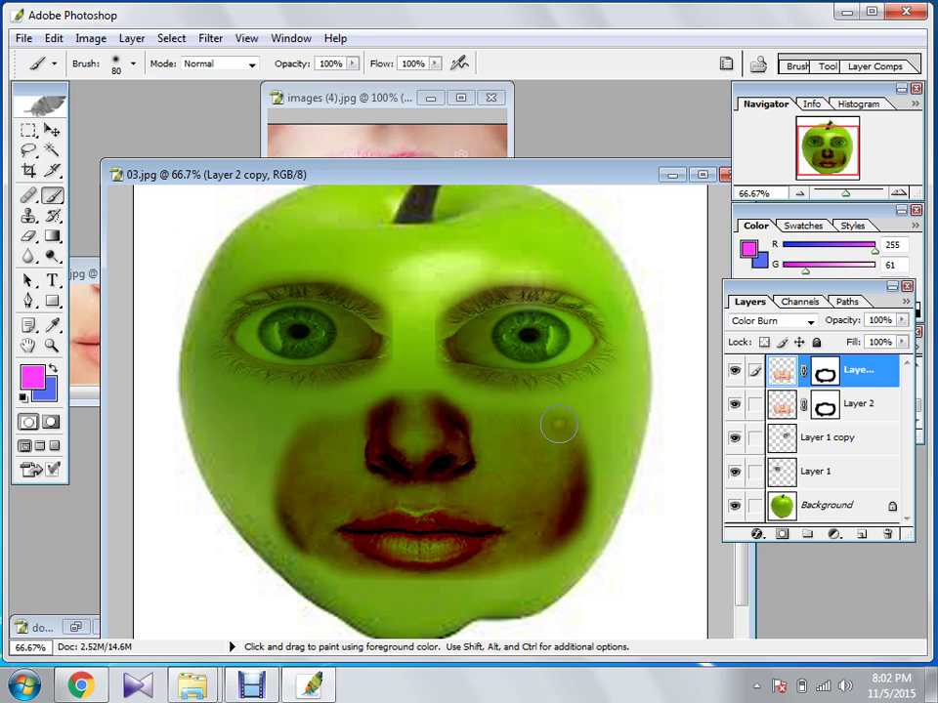
mouse_move(559, 424)
left_mouse_down()
mouse_move(578, 462)
mouse_move(605, 489)
left_mouse_up()
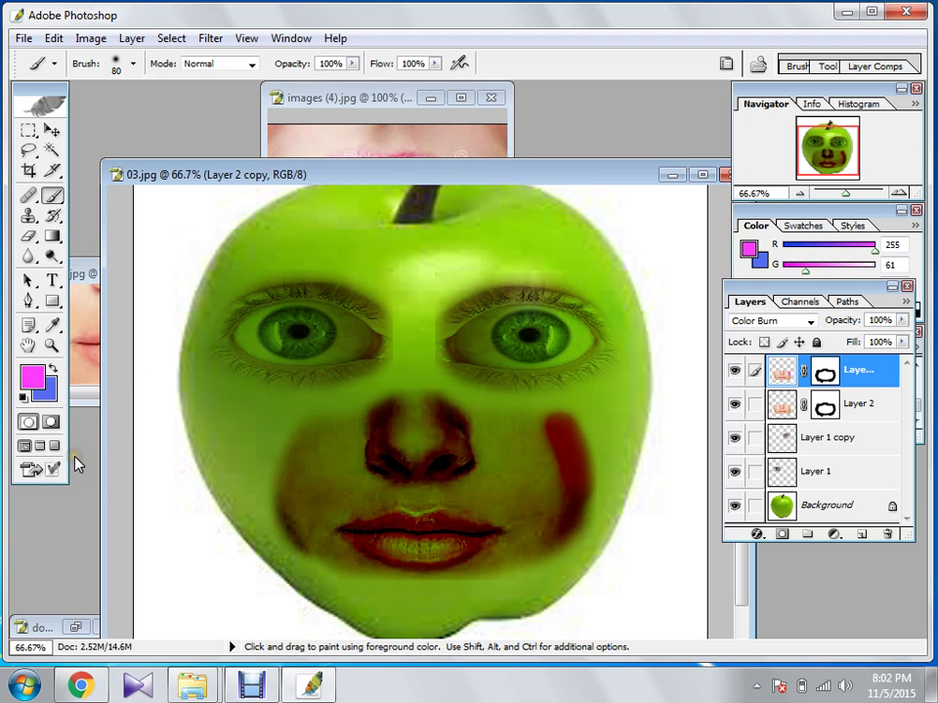
left_click(22, 395)
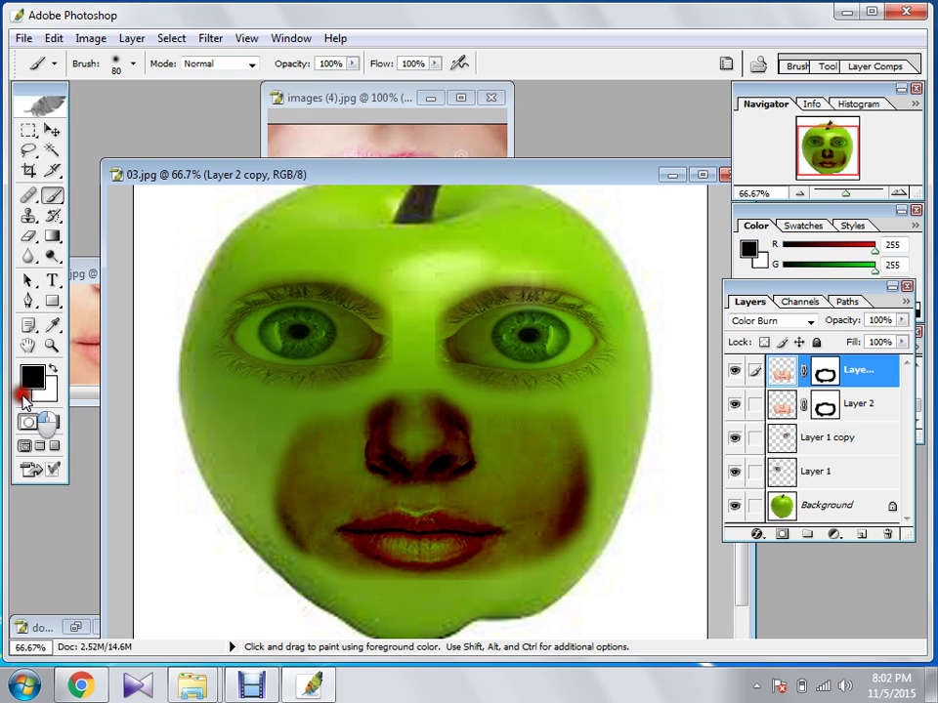
mouse_move(540, 422)
left_mouse_down()
mouse_move(555, 426)
mouse_move(578, 471)
left_mouse_up()
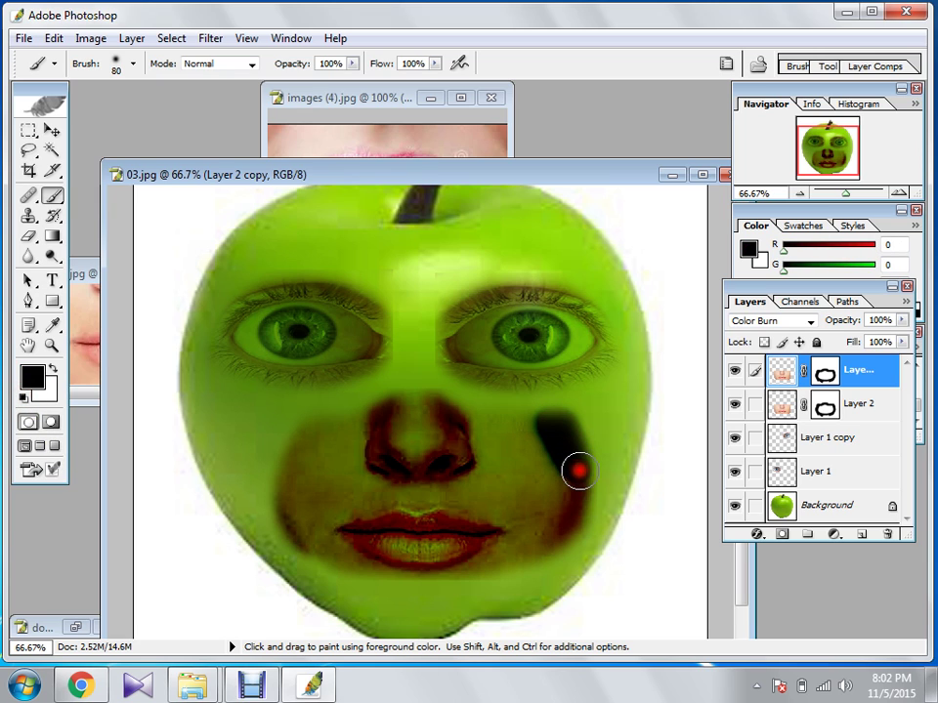
key("ctrl+z")
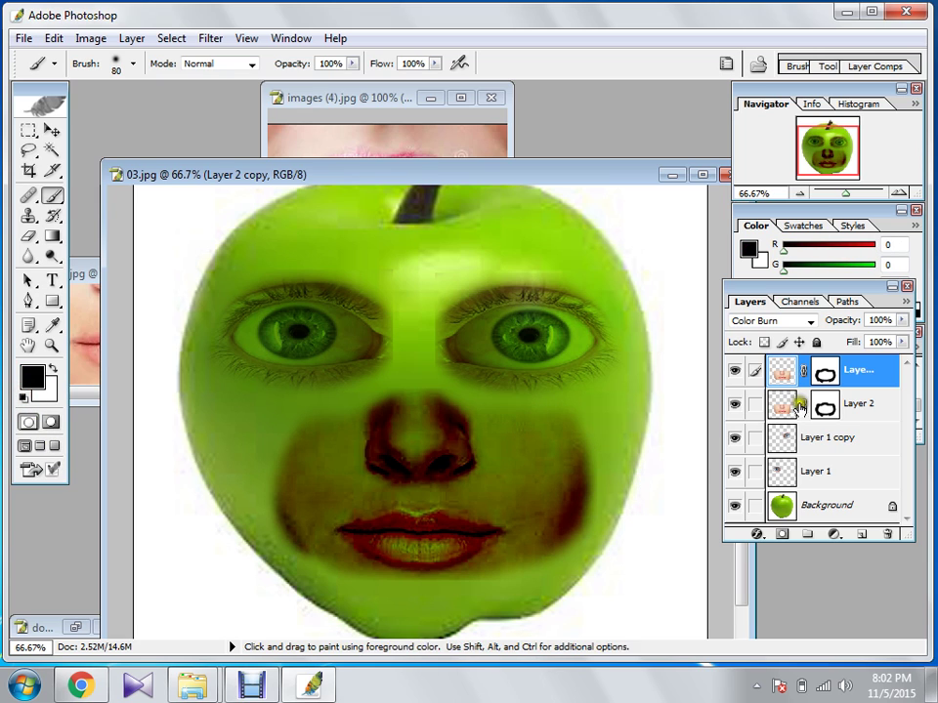
left_click(780, 375)
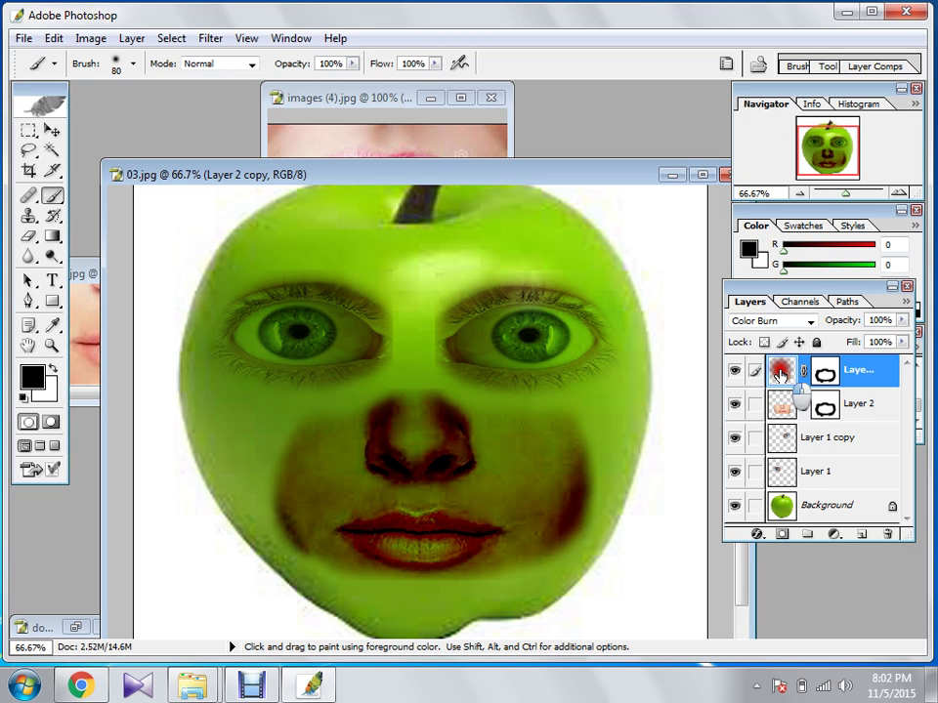
double_click(780, 375)
left_click(689, 185)
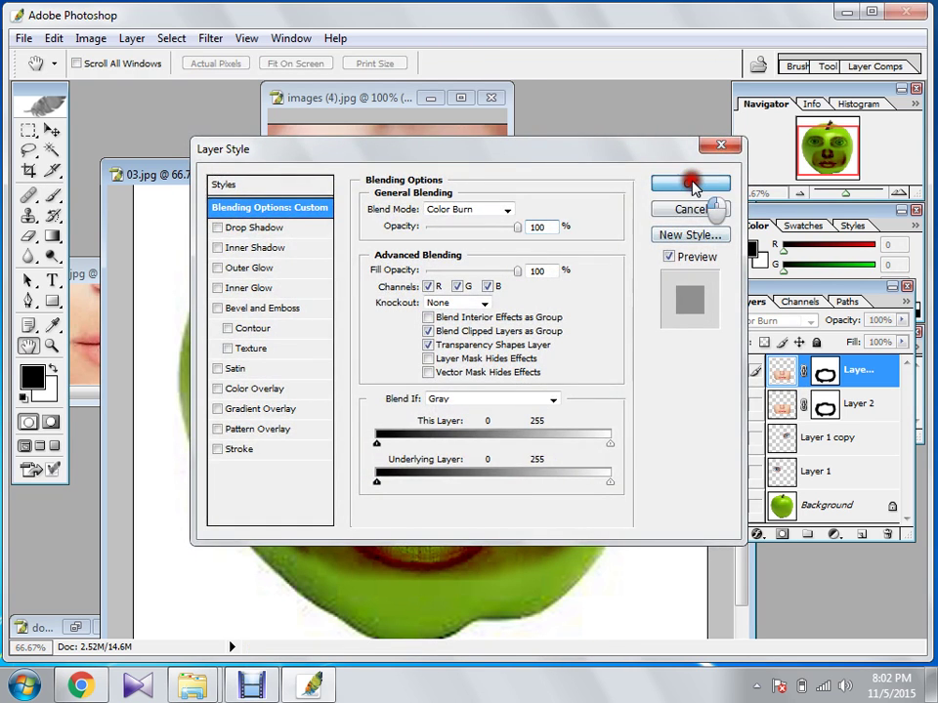
left_click_drag(565, 424, 583, 512)
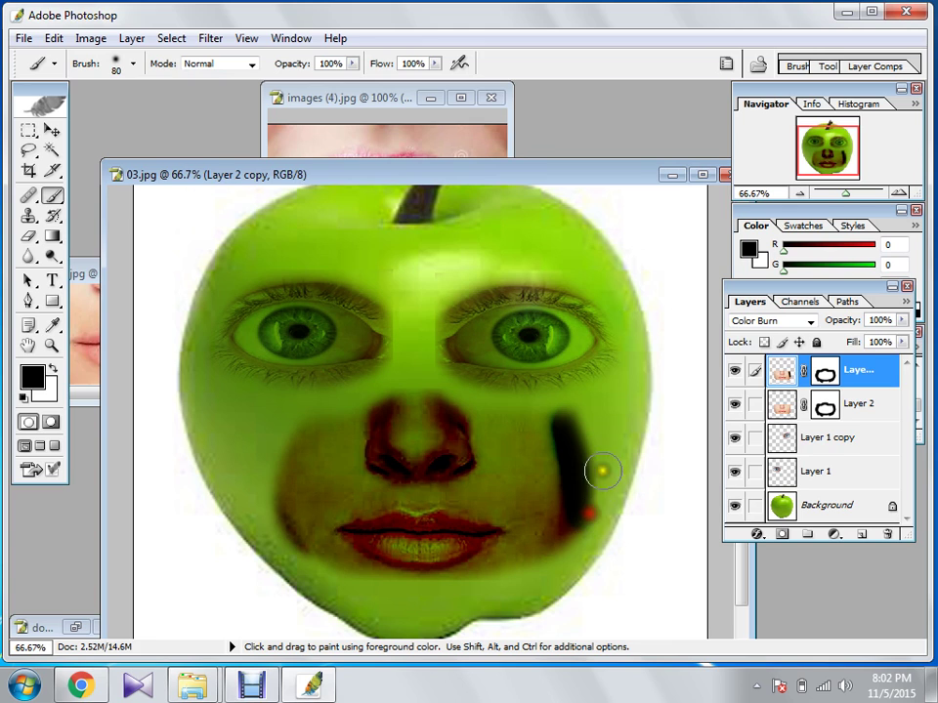
key("ctrl+z")
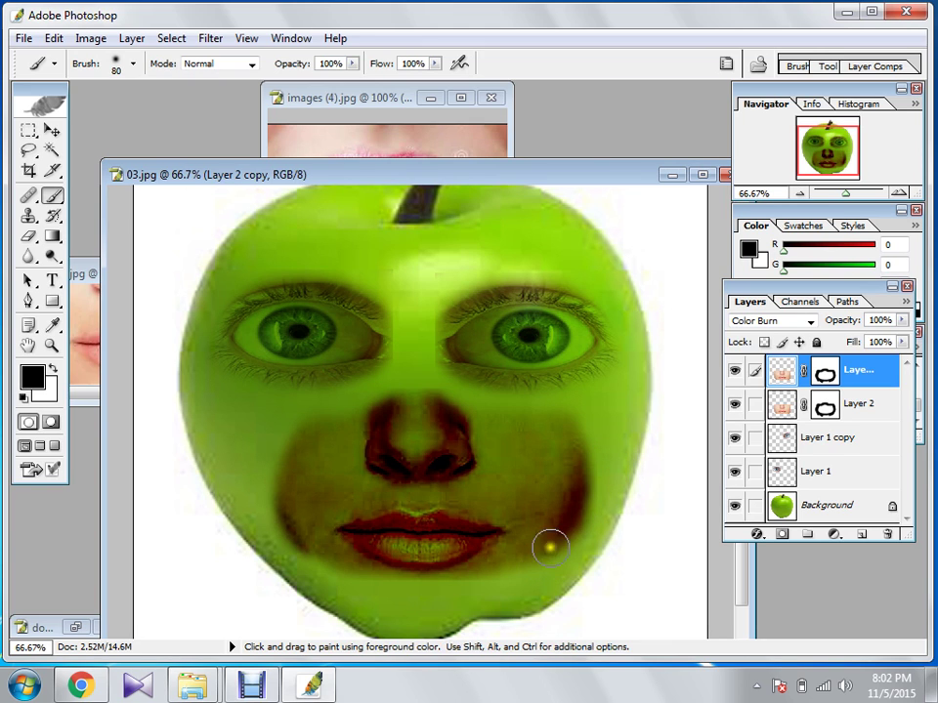
Paint black on Layer 2's mask with the 80 px soft Brush over the cheeks, chin and nose to lighten the doubled burn
left_click(823, 403)
mouse_move(578, 445)
left_mouse_down()
mouse_move(591, 525)
mouse_move(584, 465)
mouse_move(565, 438)
mouse_move(553, 448)
mouse_move(572, 525)
mouse_move(565, 434)
mouse_move(587, 491)
mouse_move(561, 551)
mouse_move(581, 480)
mouse_move(561, 440)
mouse_move(579, 456)
mouse_move(587, 506)
left_mouse_up()
mouse_move(529, 439)
left_mouse_down()
mouse_move(557, 531)
mouse_move(528, 567)
mouse_move(532, 515)
mouse_move(494, 451)
mouse_move(511, 457)
mouse_move(542, 522)
mouse_move(506, 447)
mouse_move(534, 518)
mouse_move(519, 442)
mouse_move(557, 461)
mouse_move(581, 440)
mouse_move(586, 473)
mouse_move(594, 442)
mouse_move(582, 532)
mouse_move(594, 454)
mouse_move(544, 573)
mouse_move(526, 585)
mouse_move(588, 494)
left_mouse_up()
mouse_move(520, 569)
left_mouse_down()
mouse_move(410, 591)
mouse_move(310, 577)
left_mouse_up()
mouse_move(358, 543)
left_mouse_down()
mouse_move(461, 543)
mouse_move(391, 529)
mouse_move(452, 522)
mouse_move(466, 531)
mouse_move(395, 523)
mouse_move(440, 519)
mouse_move(488, 533)
mouse_move(429, 514)
mouse_move(420, 523)
mouse_move(563, 520)
mouse_move(570, 539)
mouse_move(582, 525)
mouse_move(540, 447)
mouse_move(465, 435)
mouse_move(451, 412)
mouse_move(446, 472)
mouse_move(441, 388)
mouse_move(418, 402)
mouse_move(397, 391)
mouse_move(407, 429)
mouse_move(449, 443)
mouse_move(380, 461)
mouse_move(467, 476)
mouse_move(391, 466)
mouse_move(377, 427)
mouse_move(274, 457)
mouse_move(309, 442)
mouse_move(329, 490)
mouse_move(273, 533)
mouse_move(274, 437)
mouse_move(300, 447)
mouse_move(303, 529)
mouse_move(343, 556)
mouse_move(511, 567)
mouse_move(379, 567)
mouse_move(219, 513)
mouse_move(277, 529)
mouse_move(320, 570)
mouse_move(271, 501)
mouse_move(372, 495)
mouse_move(339, 488)
mouse_move(353, 555)
mouse_move(381, 574)
mouse_move(663, 532)
mouse_move(608, 475)
mouse_move(598, 449)
mouse_move(568, 547)
mouse_move(581, 462)
mouse_move(515, 423)
mouse_move(408, 402)
mouse_move(295, 457)
left_mouse_up()
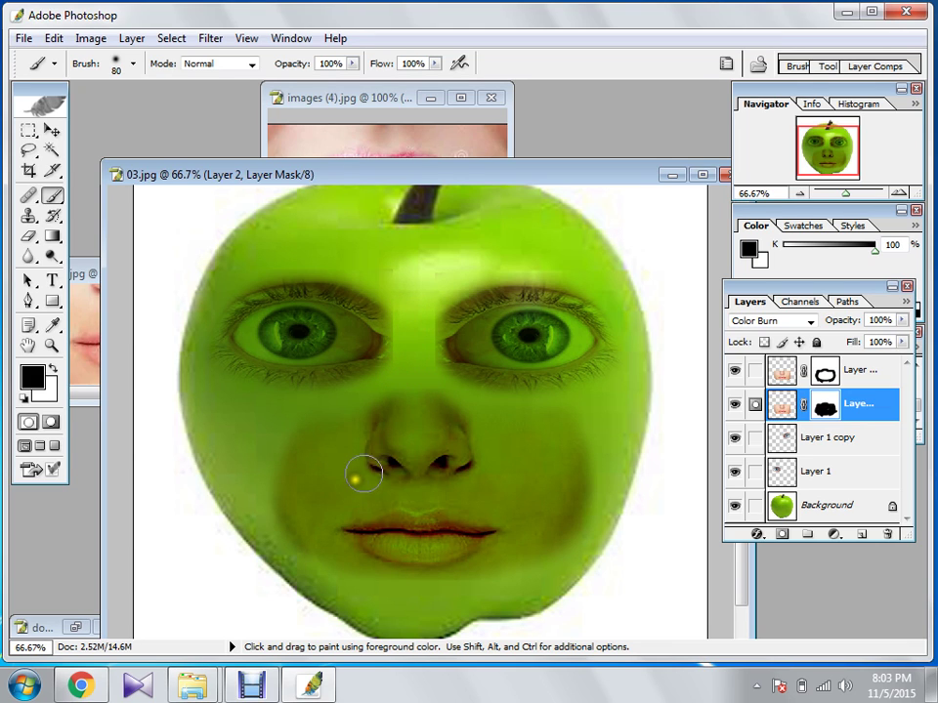
mouse_move(414, 418)
left_mouse_down()
mouse_move(413, 277)
mouse_move(420, 433)
mouse_move(507, 471)
mouse_move(605, 465)
mouse_move(354, 565)
mouse_move(274, 540)
mouse_move(408, 441)
left_mouse_up()
left_click_drag(559, 545, 588, 480)
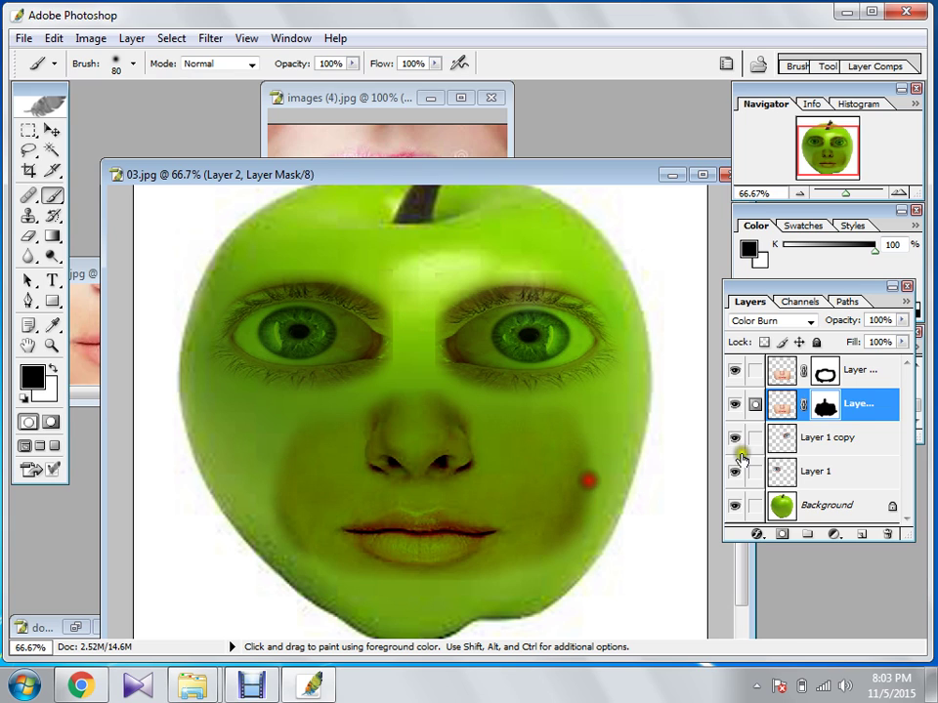
Paint black on Layer 2 copy's mask with the 80 px Brush to hide the dark cheek areas beside the nose and mouth
left_click(823, 372)
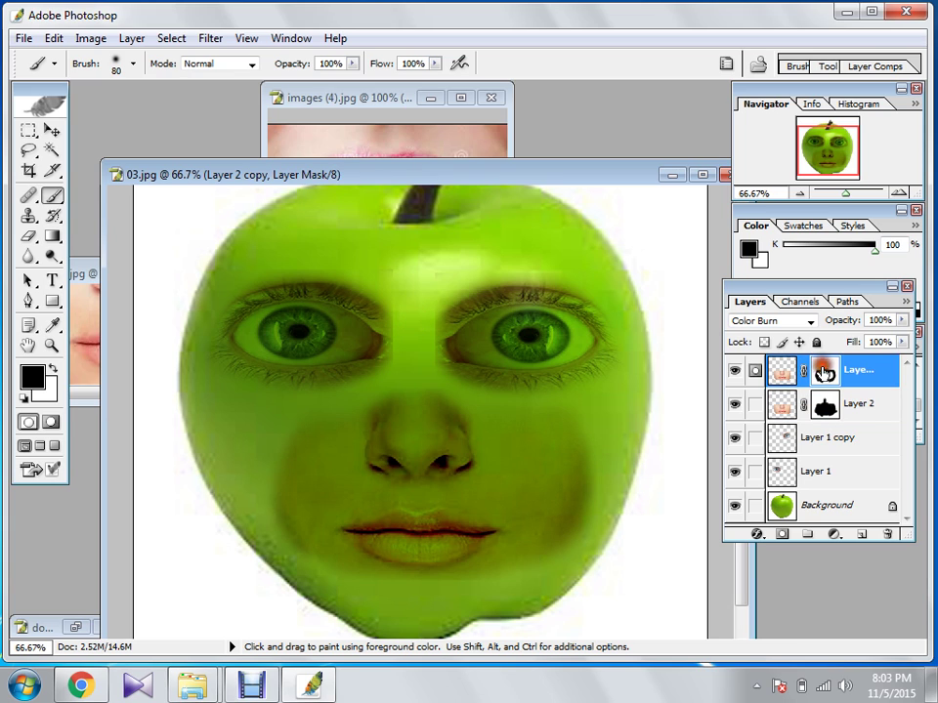
mouse_move(543, 440)
left_mouse_down()
mouse_move(556, 504)
mouse_move(565, 443)
mouse_move(567, 496)
mouse_move(561, 515)
mouse_move(533, 530)
mouse_move(545, 472)
mouse_move(534, 444)
mouse_move(537, 556)
mouse_move(502, 591)
mouse_move(586, 505)
mouse_move(599, 417)
mouse_move(532, 438)
mouse_move(501, 433)
mouse_move(527, 517)
mouse_move(521, 582)
mouse_move(504, 585)
mouse_move(514, 557)
mouse_move(470, 584)
mouse_move(335, 579)
mouse_move(299, 542)
mouse_move(287, 509)
mouse_move(307, 426)
mouse_move(303, 543)
mouse_move(377, 576)
mouse_move(317, 549)
left_mouse_up()
mouse_move(337, 451)
left_mouse_down()
mouse_move(334, 484)
mouse_move(307, 524)
mouse_move(352, 395)
mouse_move(360, 400)
mouse_move(343, 406)
mouse_move(266, 505)
left_mouse_up()
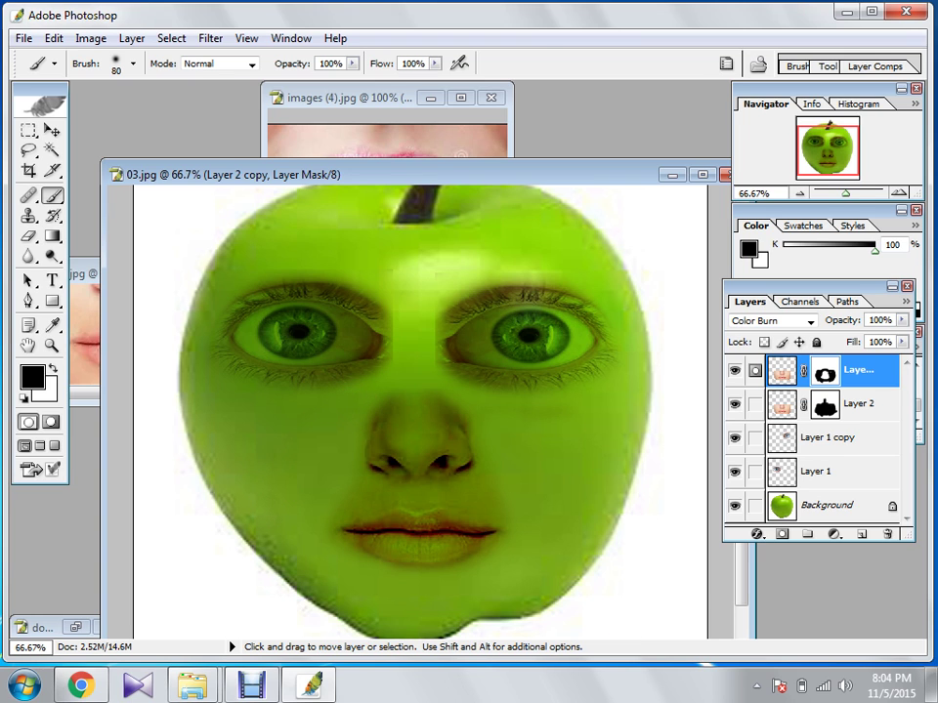
Reduce the Brush to 50 px and touch up Layer 2 copy's mask around the nose
key("ctrl+plus")
key("ctrl+plus")
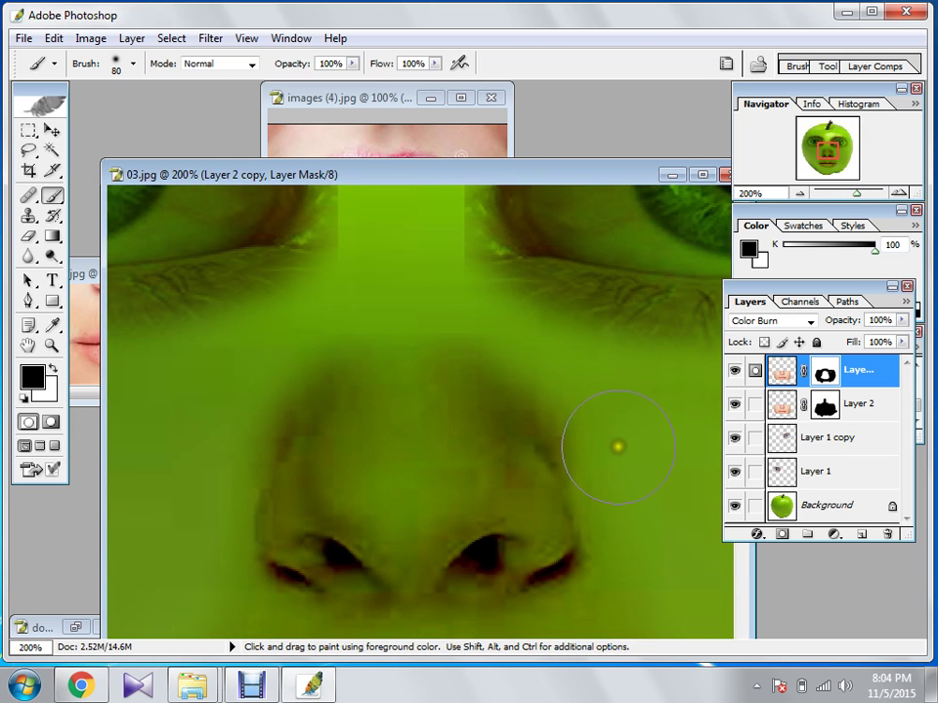
mouse_move(607, 443)
left_mouse_down()
mouse_move(593, 439)
mouse_move(523, 335)
mouse_move(437, 300)
mouse_move(305, 311)
mouse_move(229, 399)
mouse_move(157, 596)
left_mouse_up()
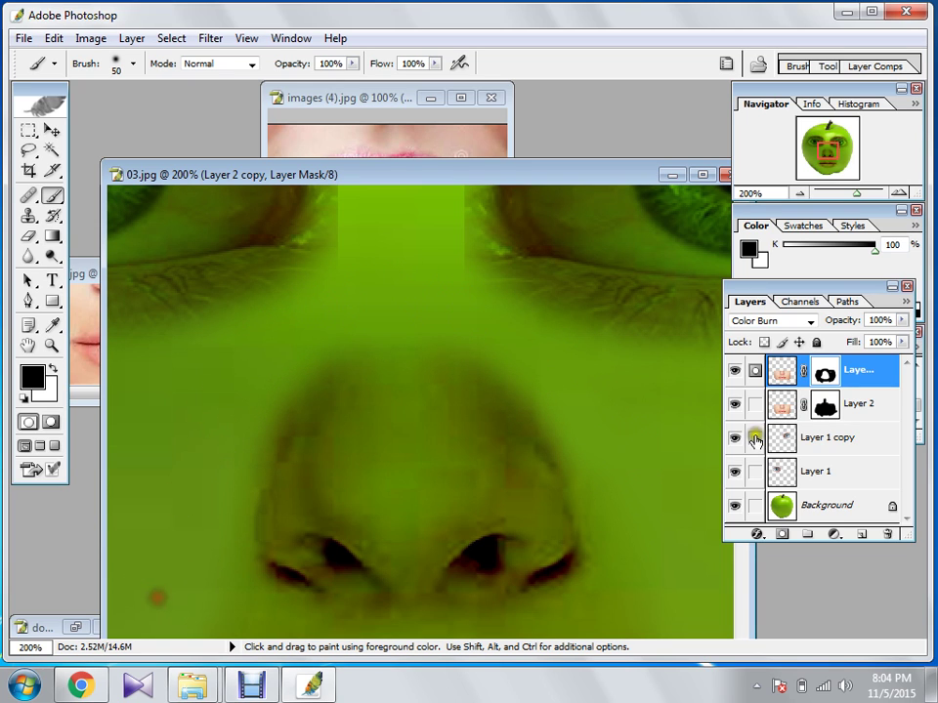
left_click(782, 372)
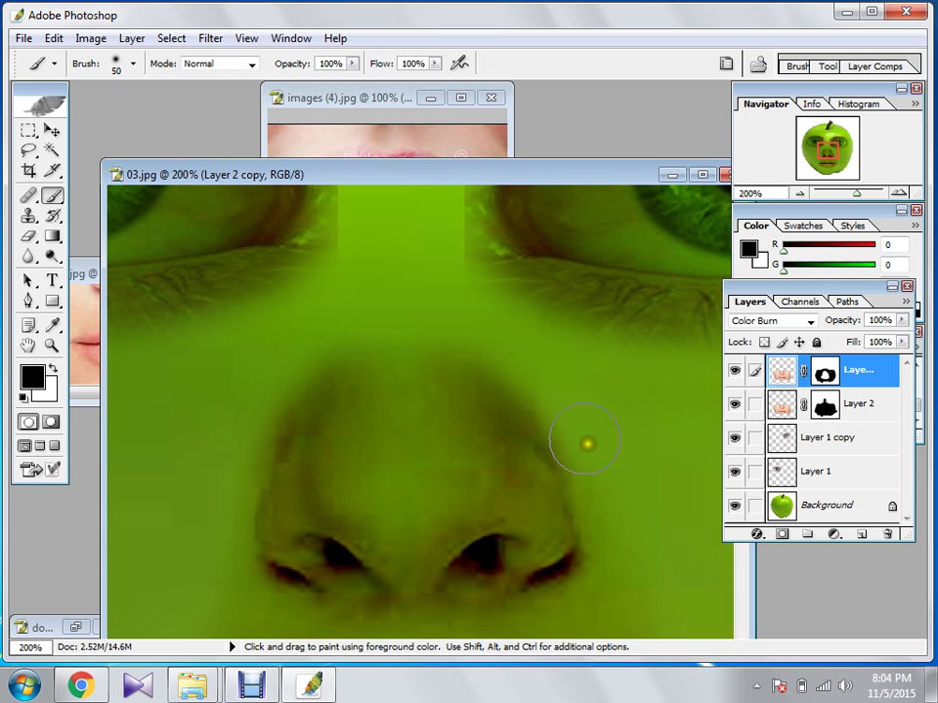
left_click_drag(573, 455, 534, 370)
key("ctrl+z")
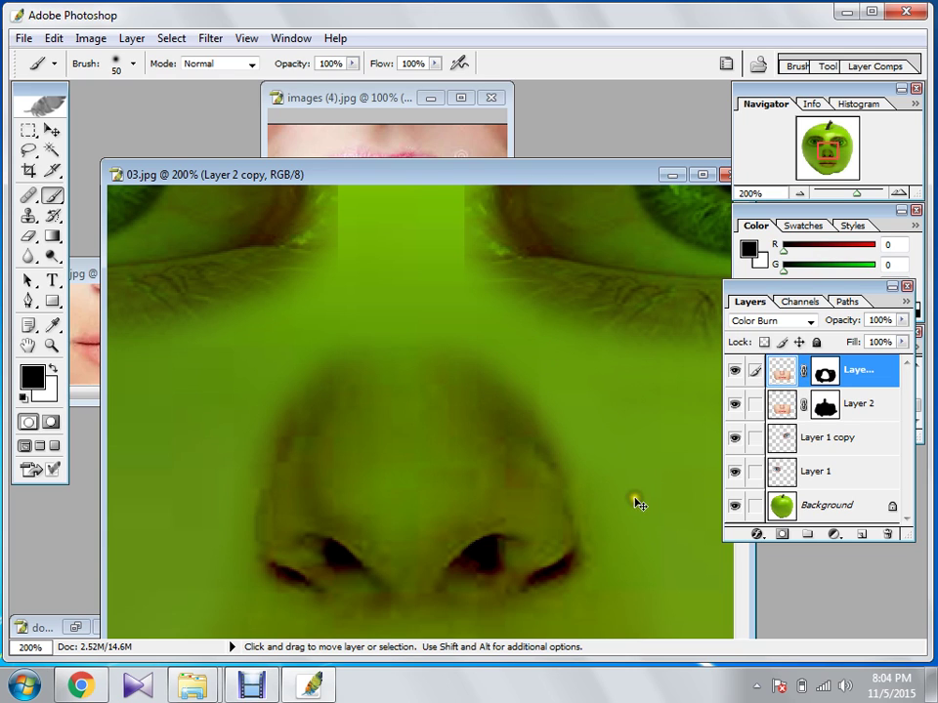
Paint black on Layer 2 copy's mask with the 50 px Brush along the nose sides and the cheek above the mouth corner
left_click(836, 377)
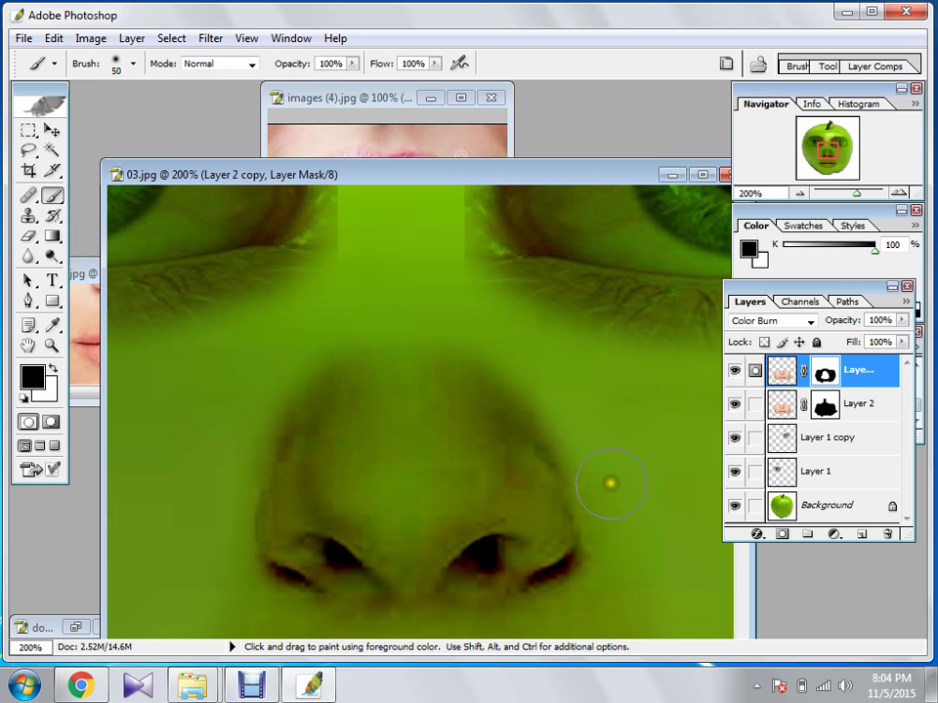
mouse_move(607, 478)
left_mouse_down()
mouse_move(546, 381)
mouse_move(514, 351)
mouse_move(481, 339)
mouse_move(363, 324)
mouse_move(293, 352)
mouse_move(264, 381)
left_mouse_up()
key("space")
left_click_drag(425, 537, 386, 234)
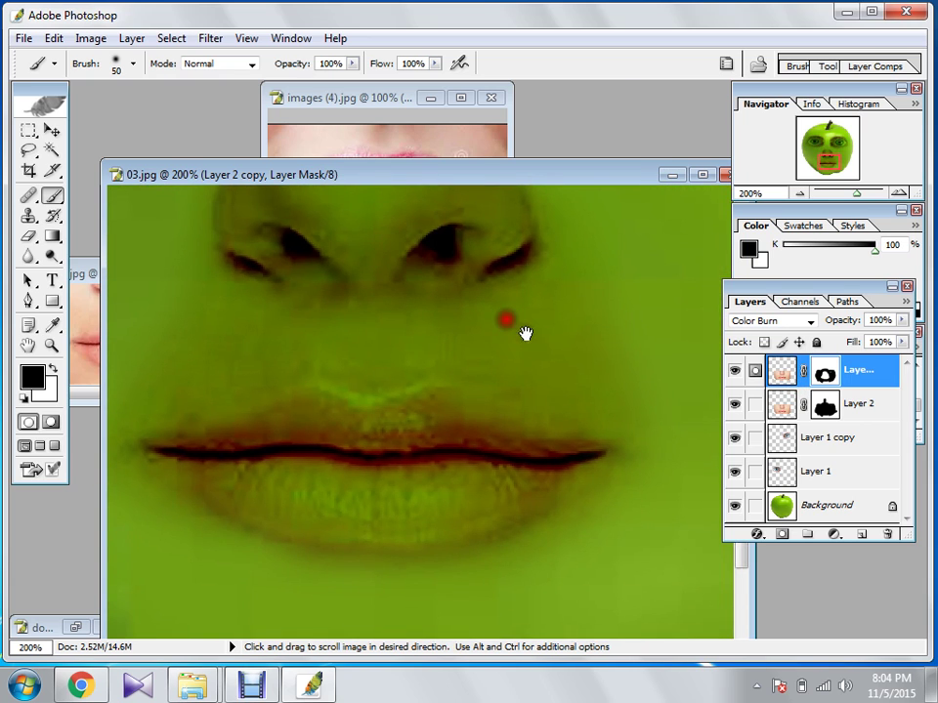
mouse_move(596, 290)
left_mouse_down()
mouse_move(654, 390)
mouse_move(595, 329)
mouse_move(560, 246)
mouse_move(639, 337)
left_mouse_up()
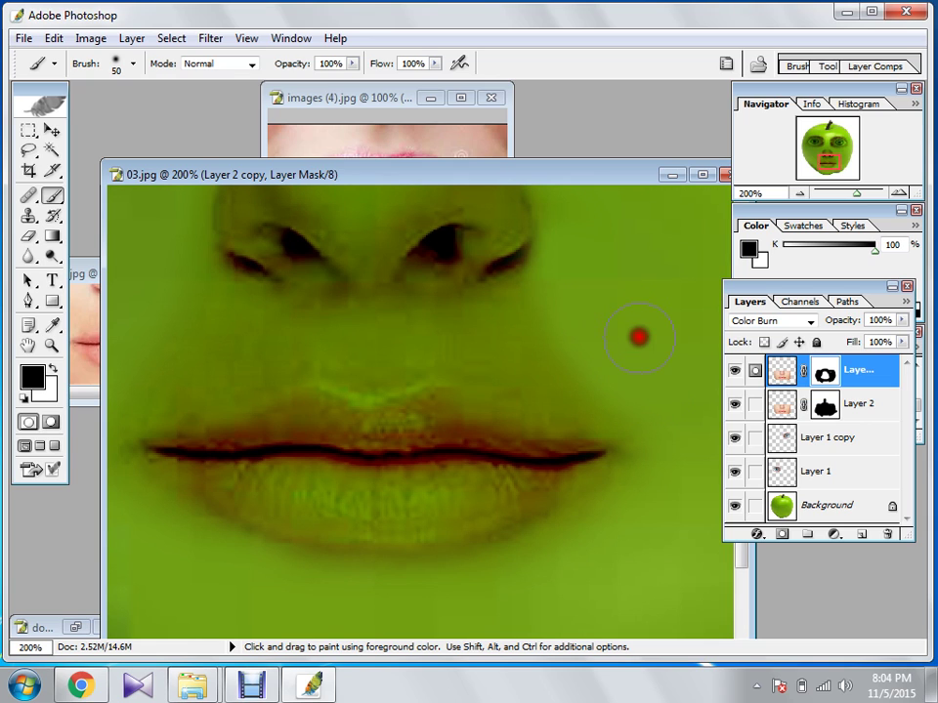
Try a different opacity for Layer 2 copy and more black mask strokes around the mouth, and undo the recent strokes
left_click(902, 323)
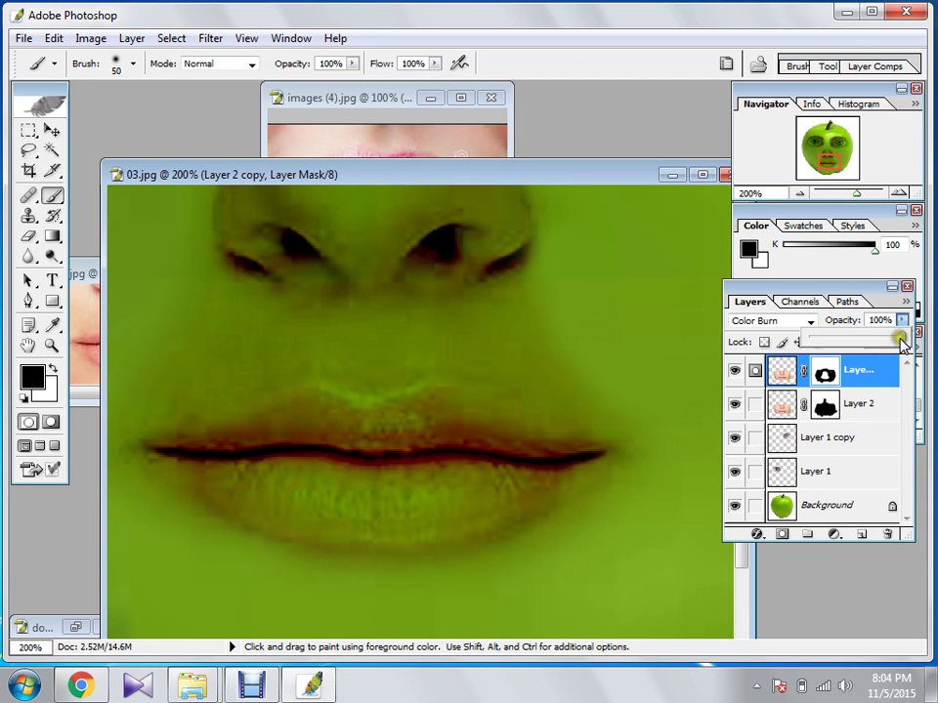
left_click_drag(872, 344, 925, 324)
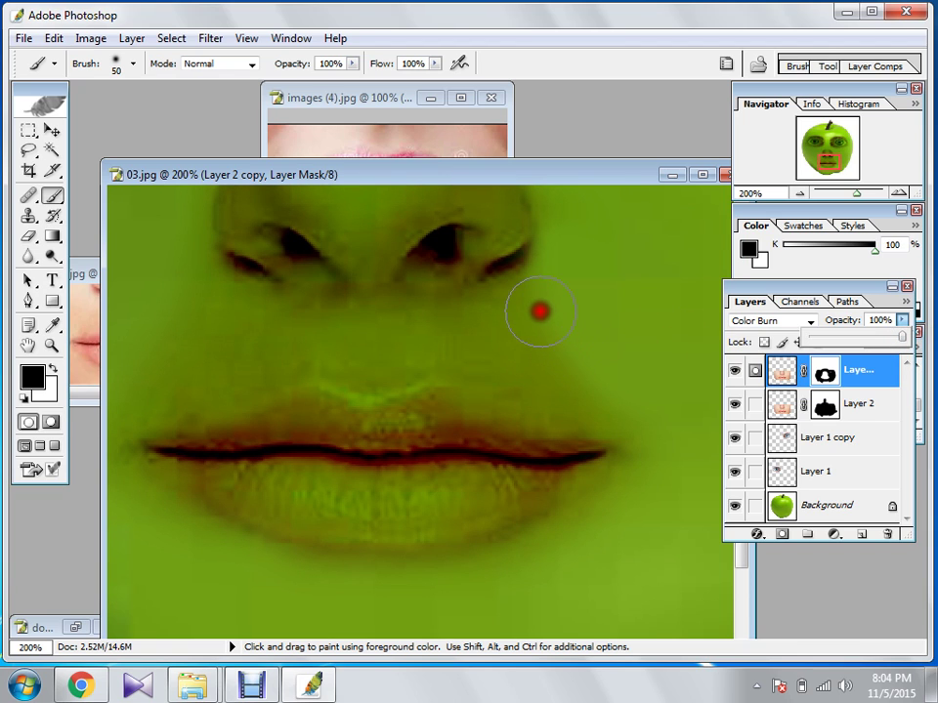
left_click(542, 315)
mouse_move(642, 373)
left_mouse_down()
mouse_move(641, 415)
mouse_move(667, 440)
mouse_move(665, 487)
mouse_move(605, 549)
mouse_move(524, 571)
left_mouse_up()
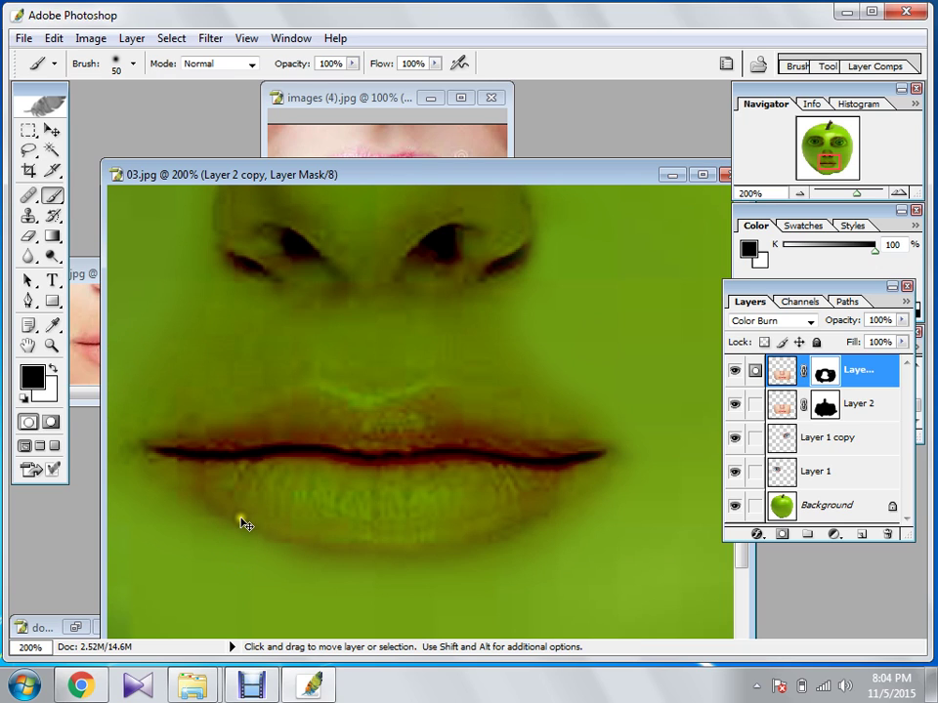
key("ctrl+z")
key("ctrl+z")
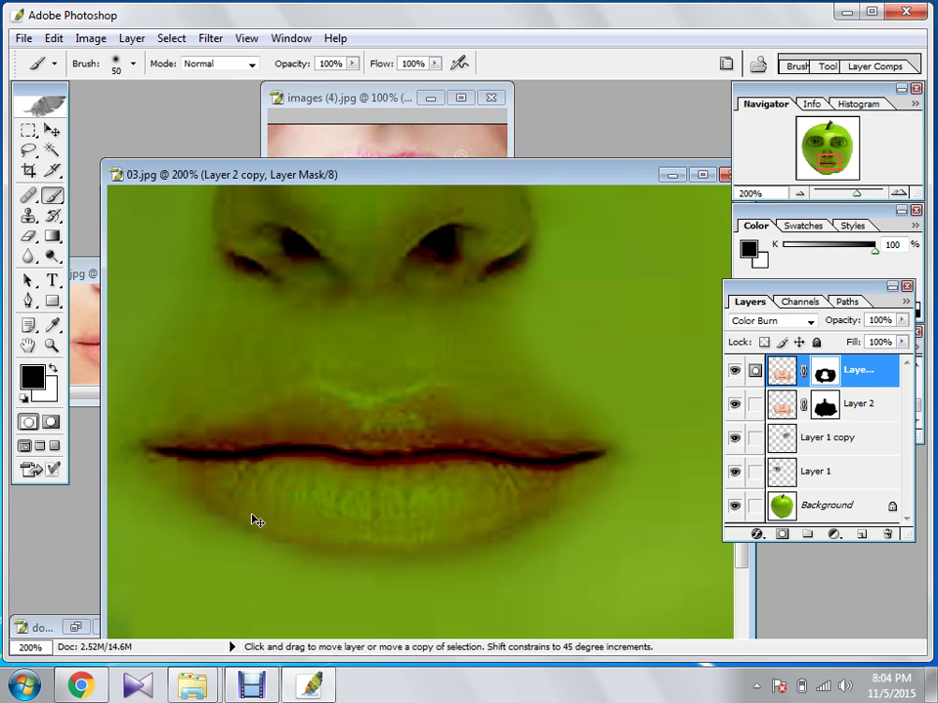
key("ctrl+alt+z")
key("ctrl+alt+z")
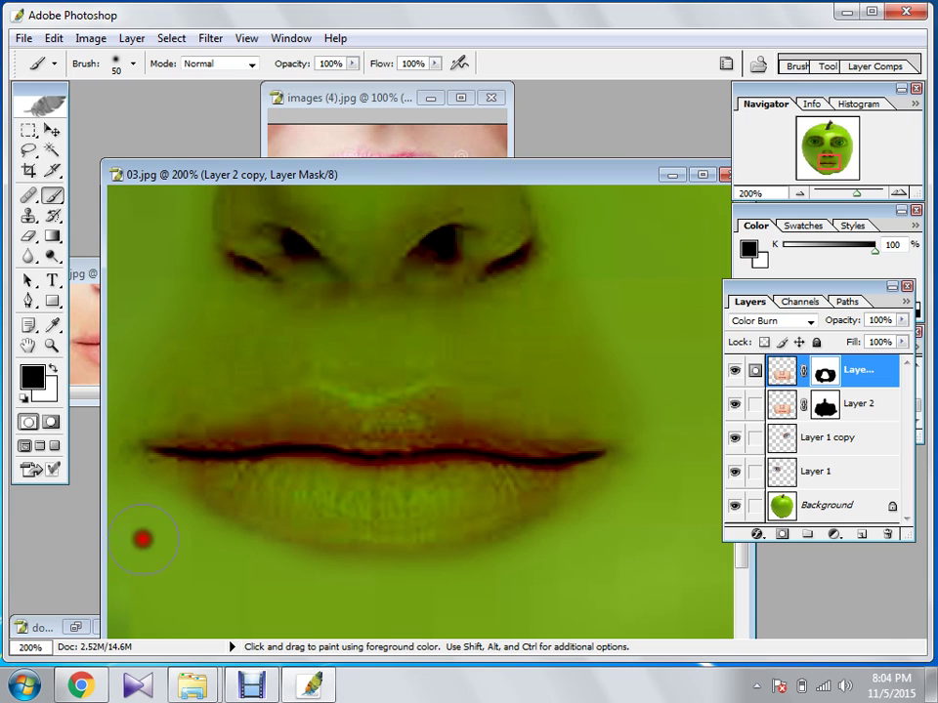
Paint black on Layer 2 copy's mask with the 50 px Brush to clean both cheeks beside the nostrils and mouth corners
mouse_move(178, 548)
left_mouse_down()
mouse_move(359, 544)
mouse_move(297, 484)
mouse_move(287, 446)
mouse_move(292, 405)
mouse_move(332, 320)
mouse_move(376, 290)
mouse_move(203, 431)
left_mouse_up()
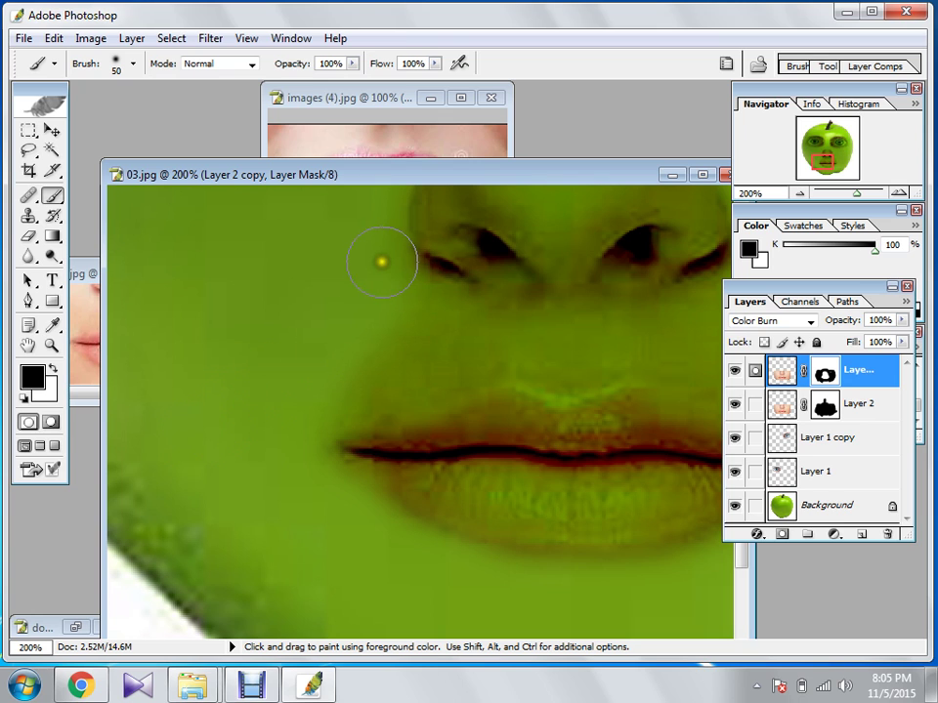
key("space")
left_click_drag(353, 264, 392, 437)
mouse_move(390, 381)
left_mouse_down()
mouse_move(420, 295)
mouse_move(479, 221)
left_mouse_up()
key("space")
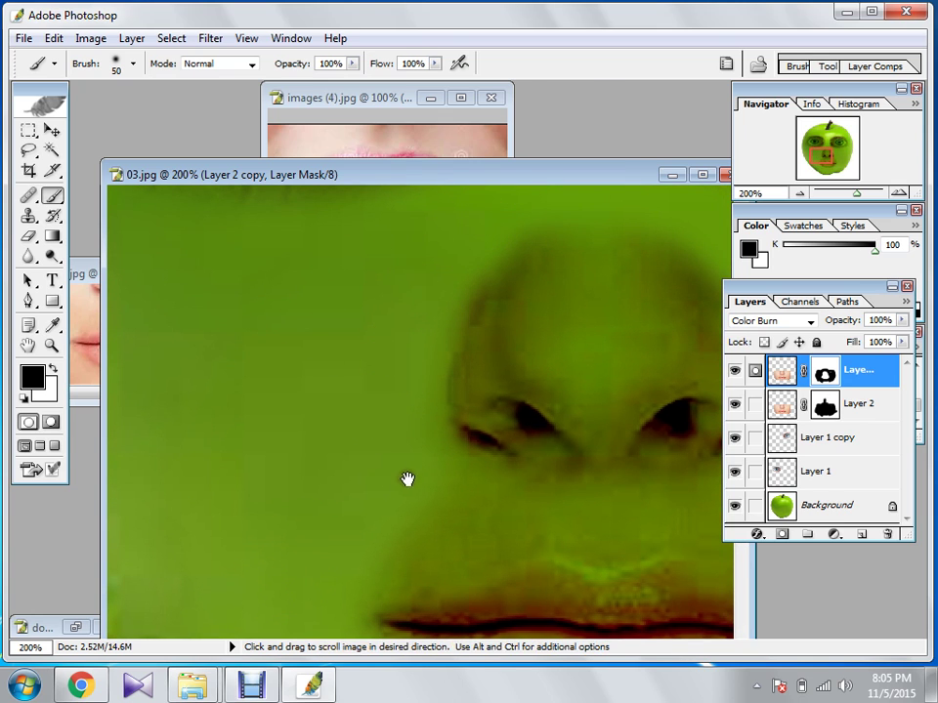
mouse_move(406, 480)
left_mouse_down()
mouse_move(264, 283)
mouse_move(364, 368)
left_mouse_up()
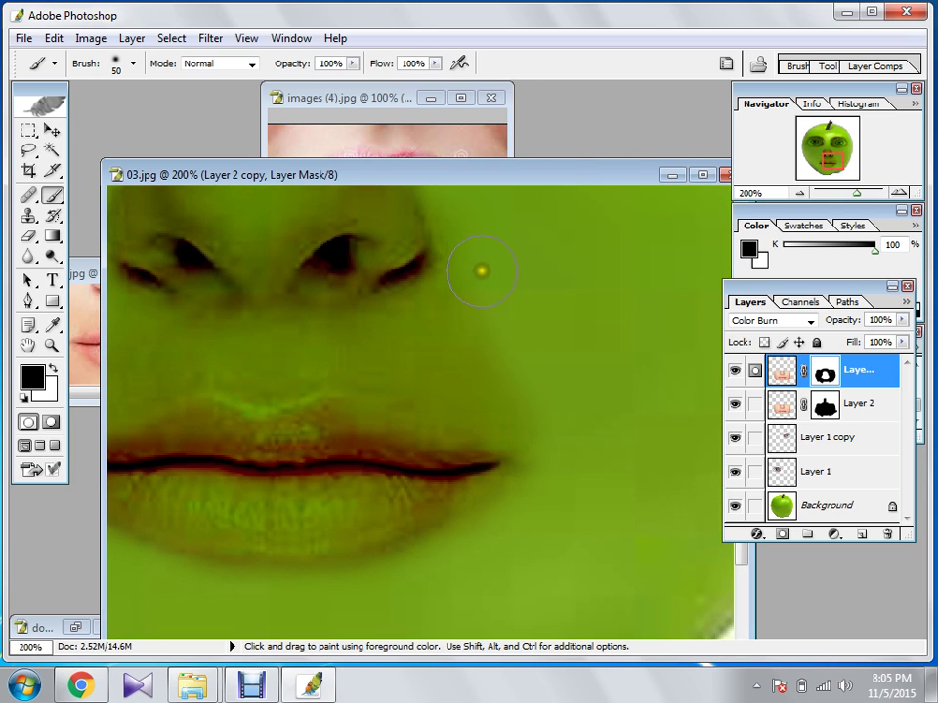
mouse_move(482, 271)
left_mouse_down()
mouse_move(561, 381)
mouse_move(617, 408)
left_mouse_up()
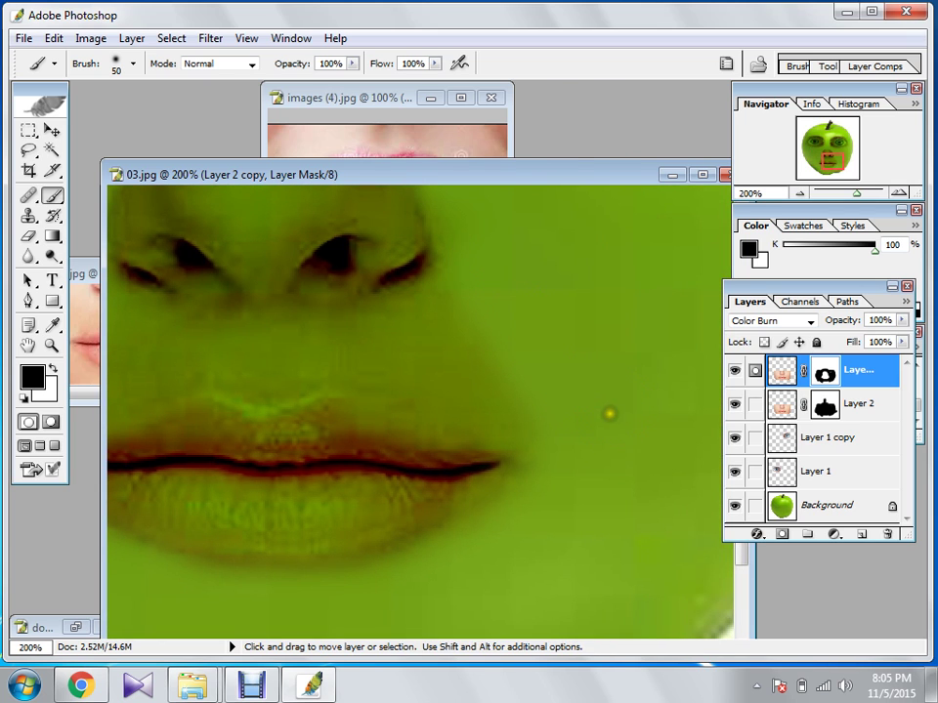
key("ctrl+minus")
key("ctrl+minus")
key("ctrl+minus")
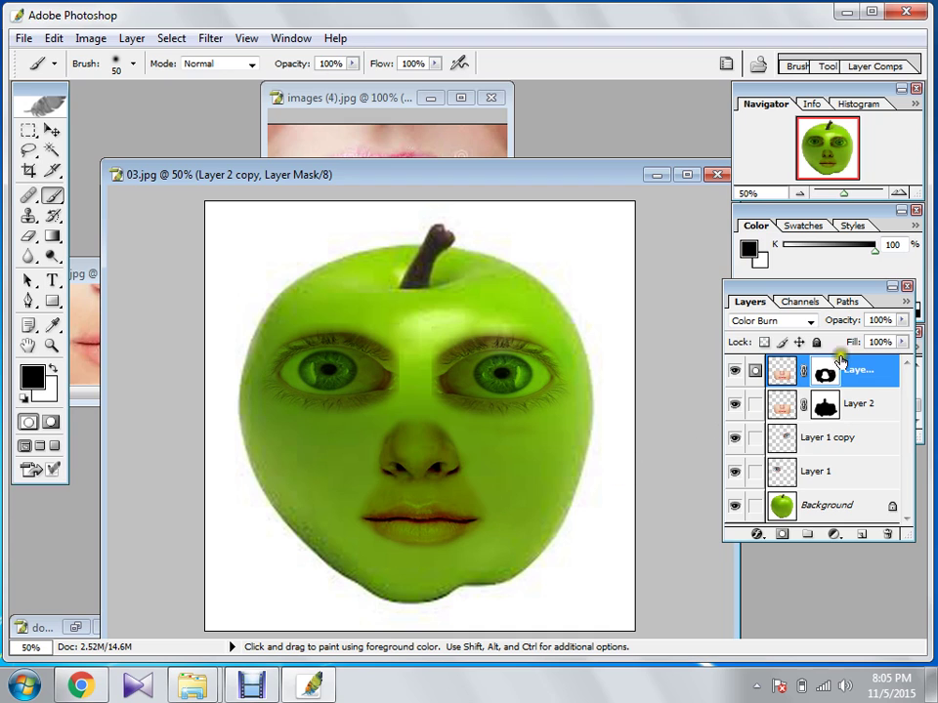
Lower Layer 2 copy's opacity to 55% and paint black on Layer 2's mask beside the mouth
left_click(901, 322)
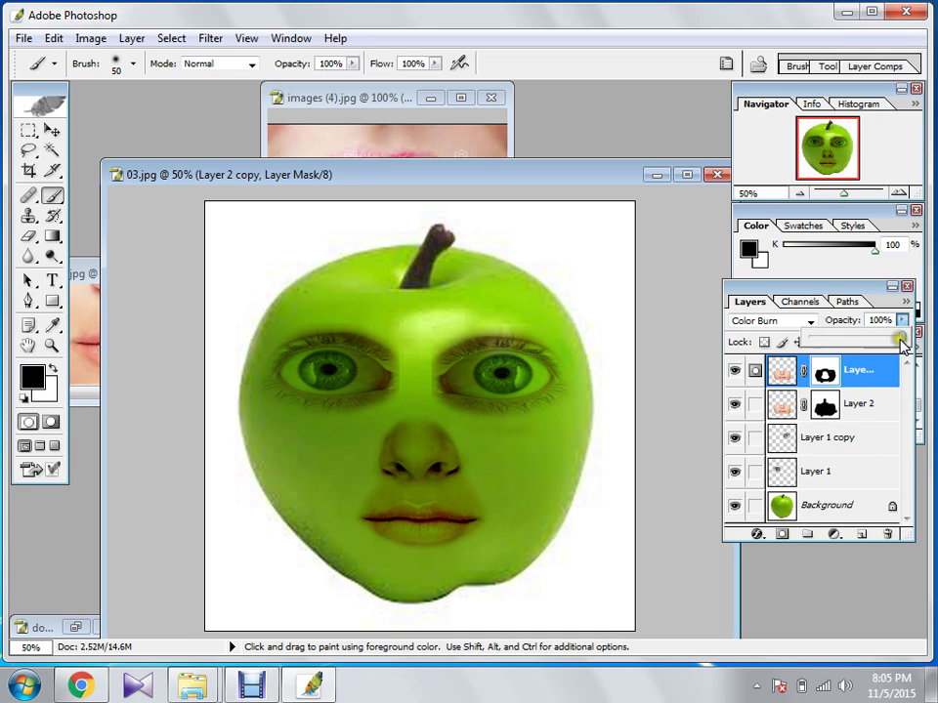
left_click_drag(901, 339, 860, 342)
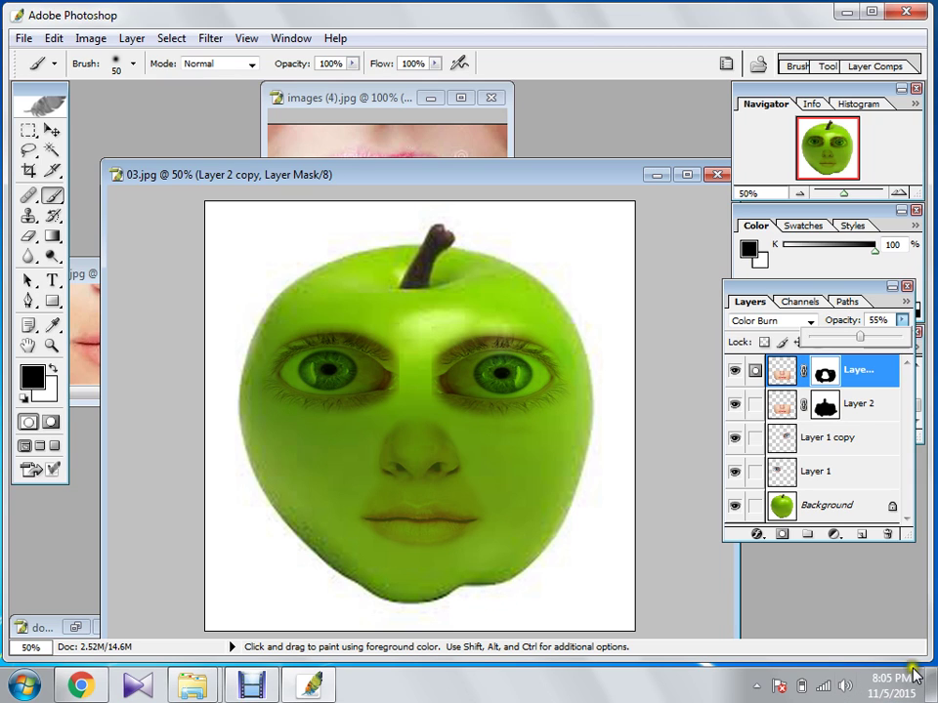
left_click(857, 404)
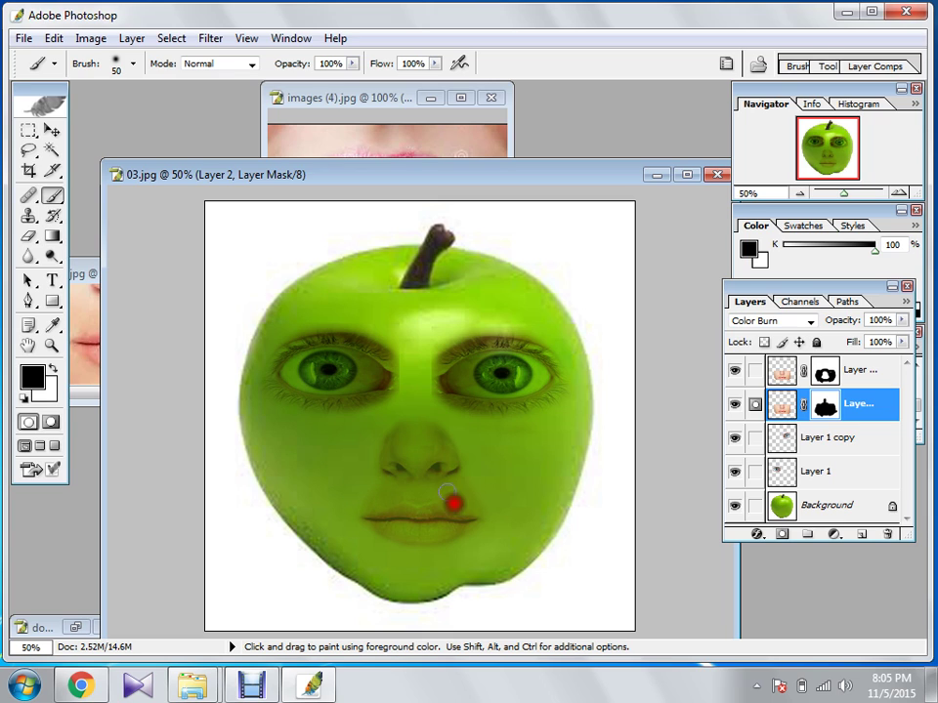
left_click_drag(478, 481, 507, 523)
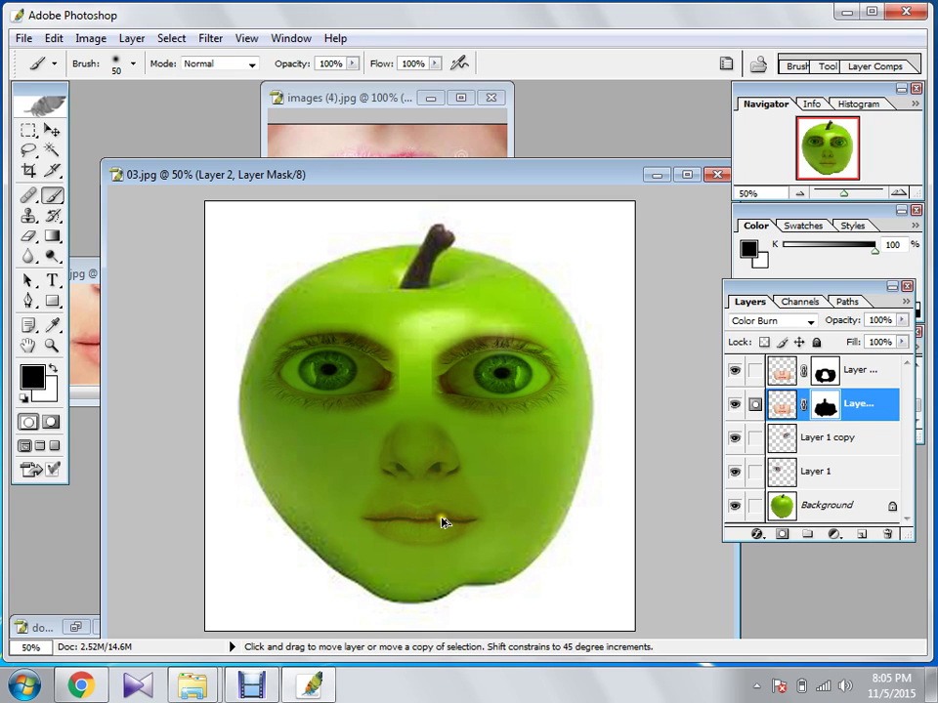
Undo the opacity change and the recent mask strokes on both nose-and-mouth layers
key("ctrl+alt+z")
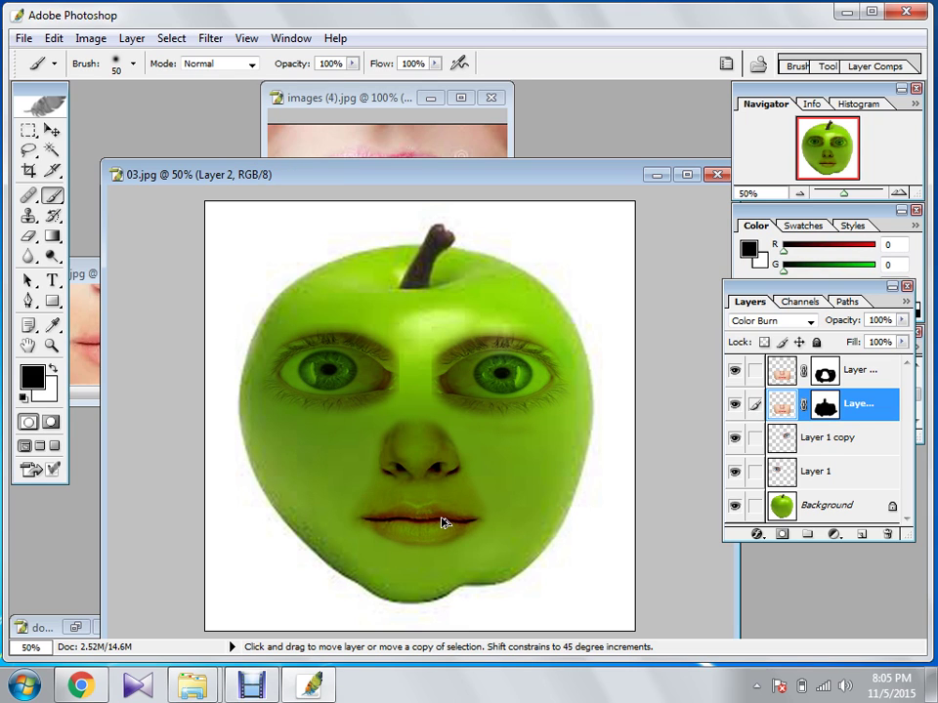
key("ctrl+alt+z")
key("ctrl+alt+z")
key("ctrl+alt+z")
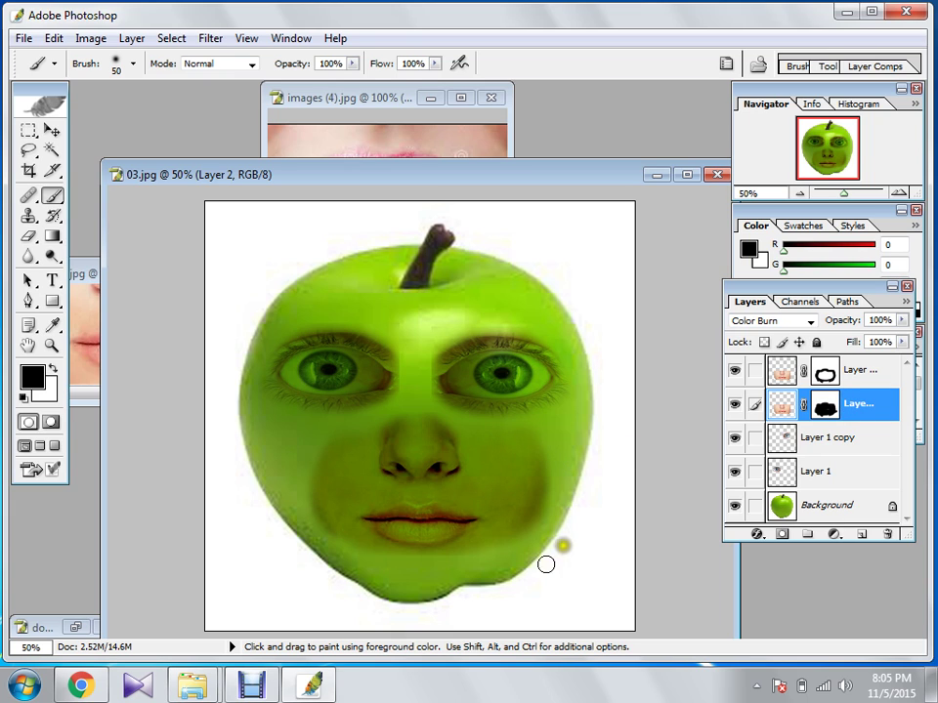
Paint black on Layer 2 copy's mask with the 50 px Brush around the outer cheeks to remove the dark edges
left_click(823, 371)
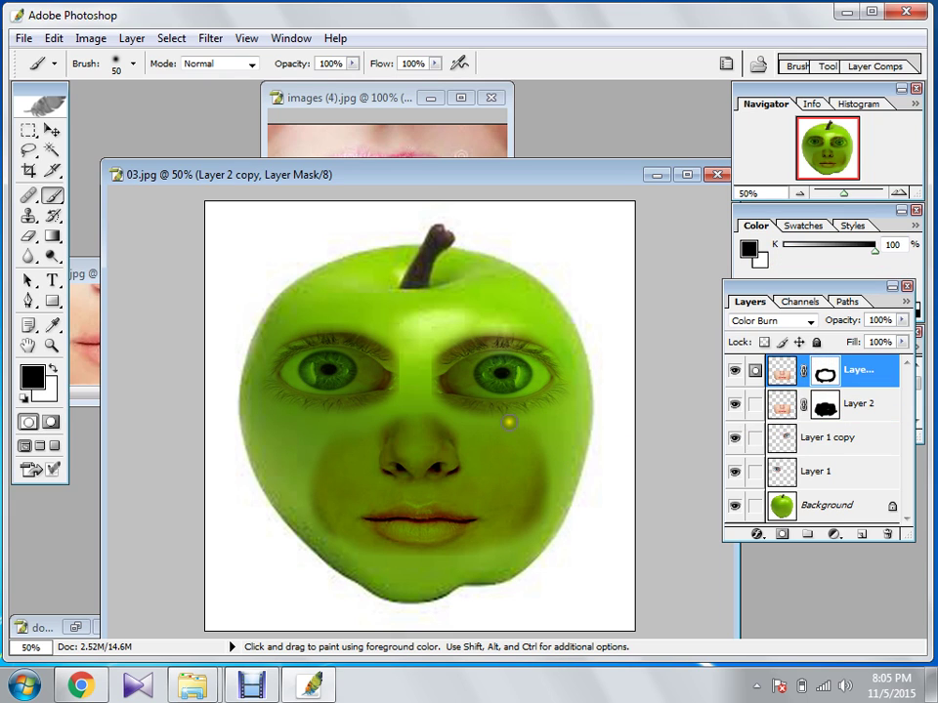
mouse_move(511, 434)
left_mouse_down()
mouse_move(540, 501)
mouse_move(523, 537)
mouse_move(511, 452)
mouse_move(475, 430)
mouse_move(511, 485)
mouse_move(509, 539)
mouse_move(426, 560)
mouse_move(387, 561)
mouse_move(327, 533)
mouse_move(314, 499)
mouse_move(327, 443)
left_mouse_up()
left_click(785, 371)
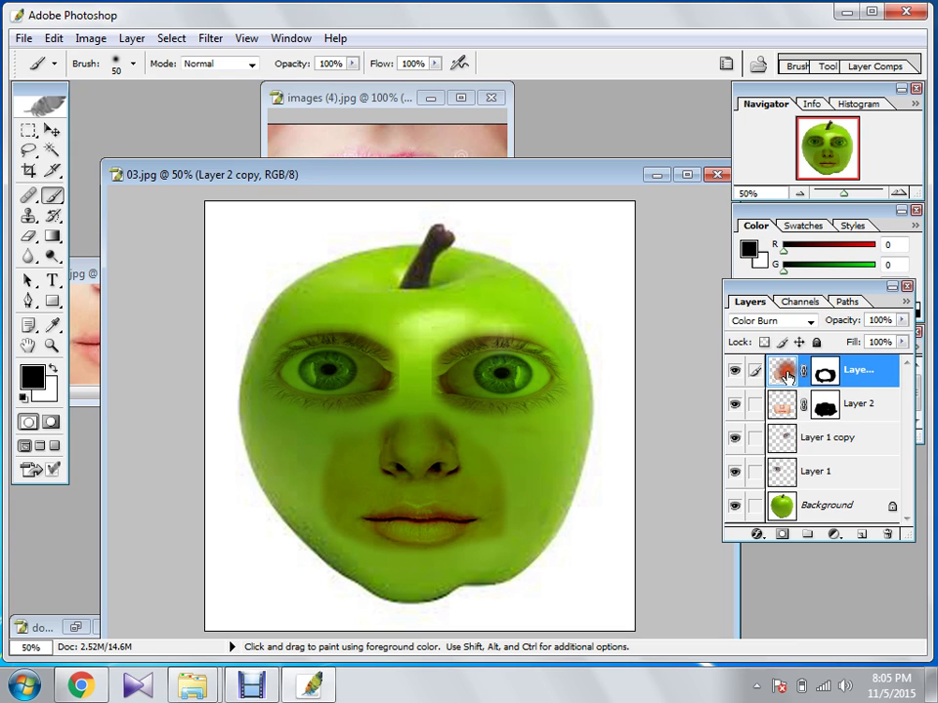
left_click_drag(494, 462, 498, 529)
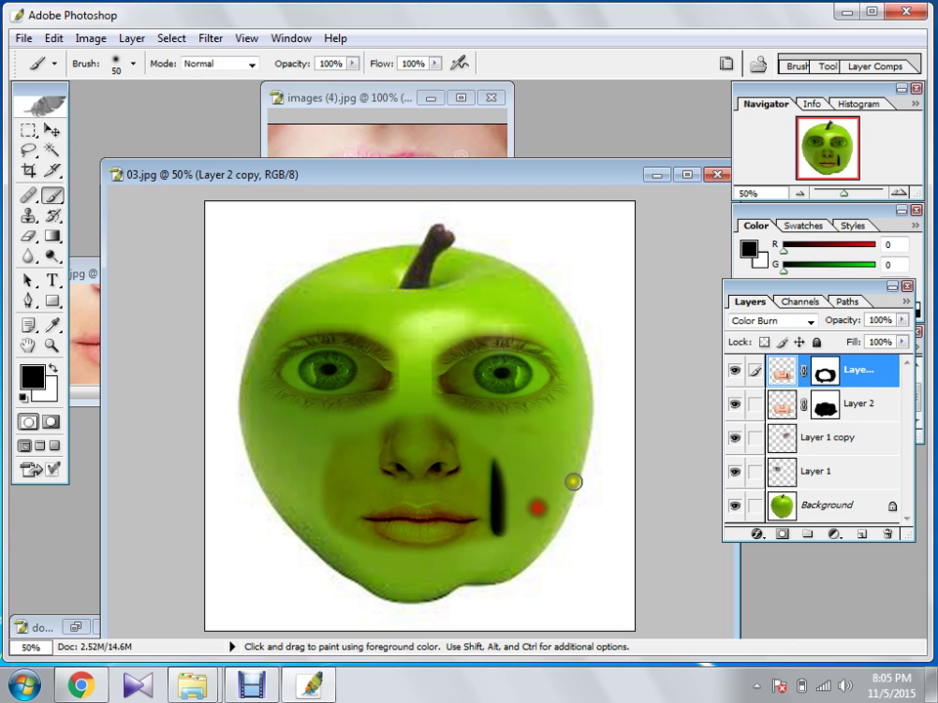
left_click(781, 375)
double_click(784, 371)
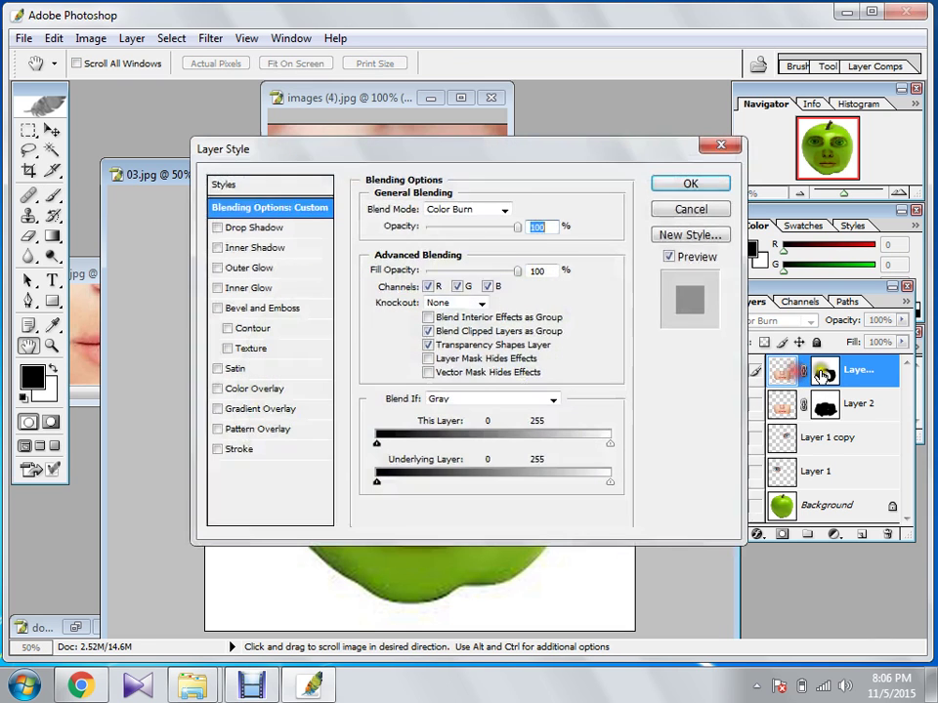
left_click(690, 185)
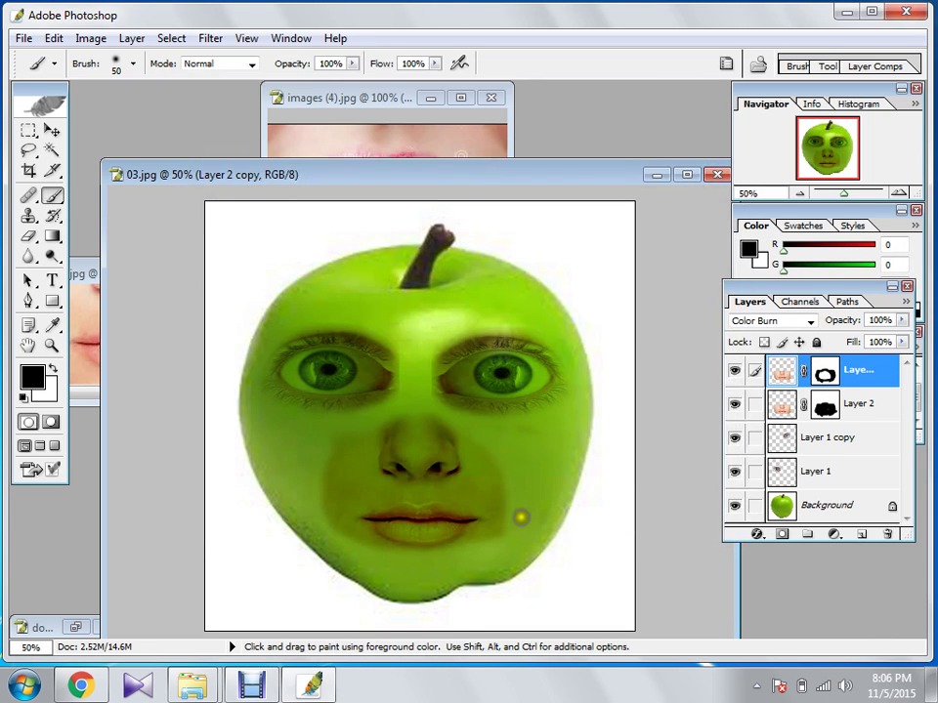
key("ctrl+z")
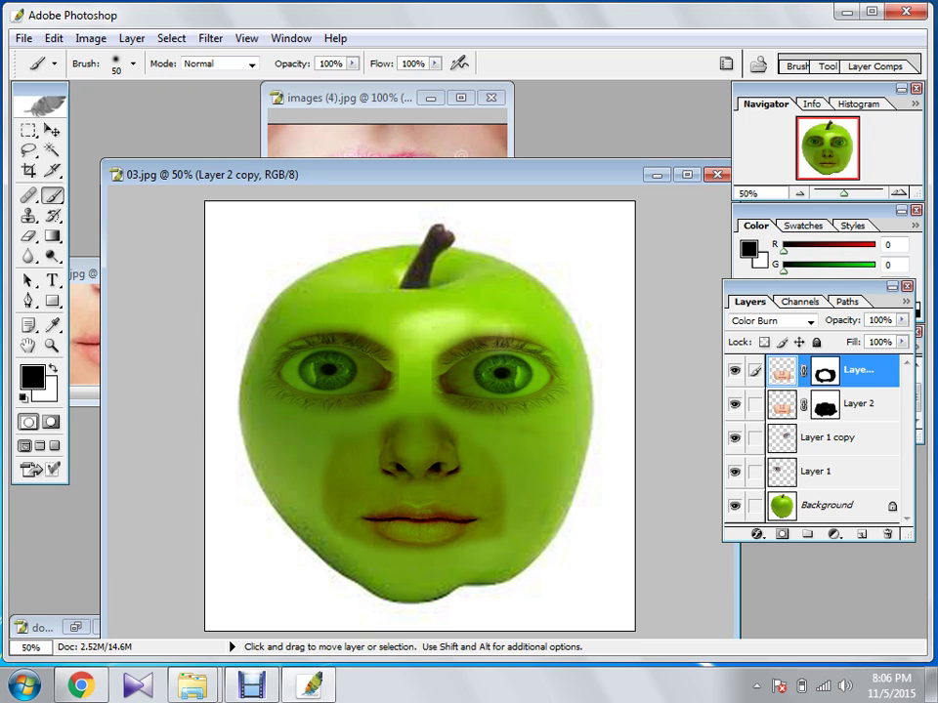
key("ctrl+p")
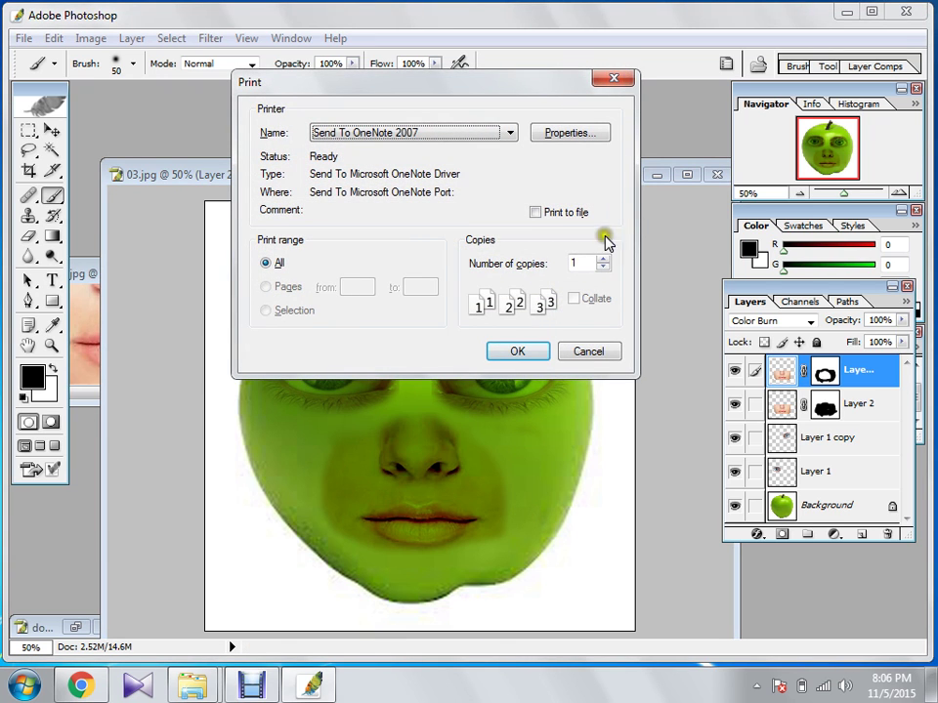
left_click(614, 76)
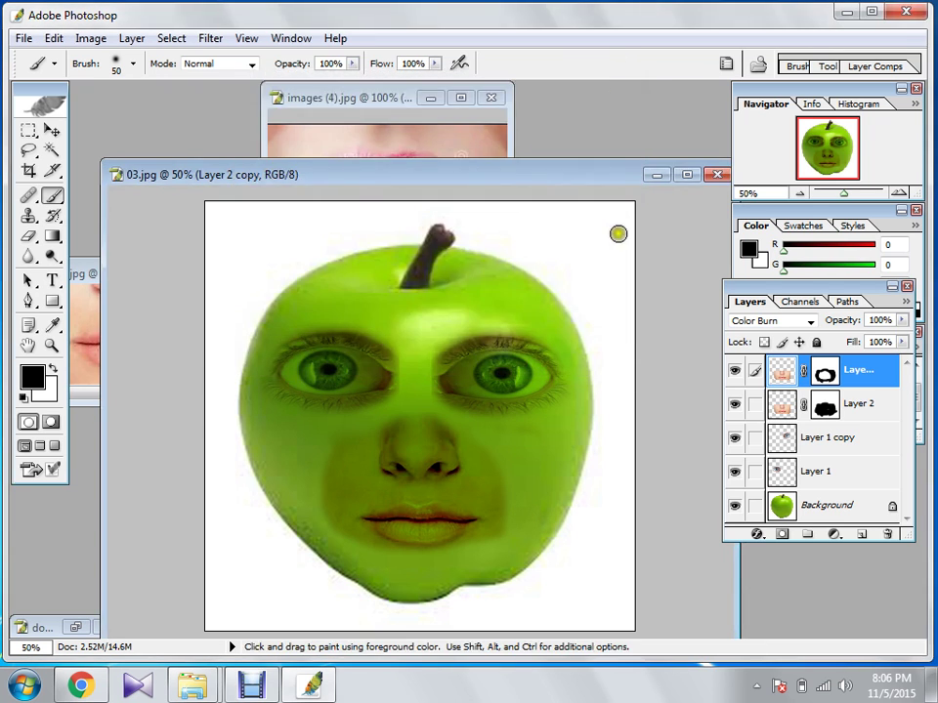
Move the 03.jpg document window higher in the workspace so it is fully in view
key("space")
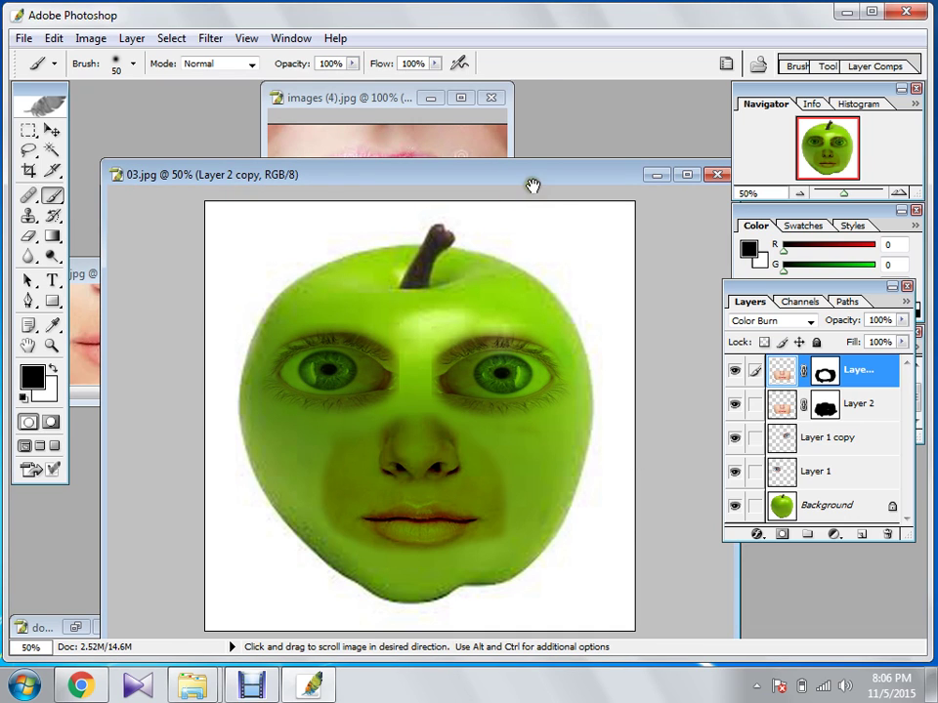
left_click(506, 174)
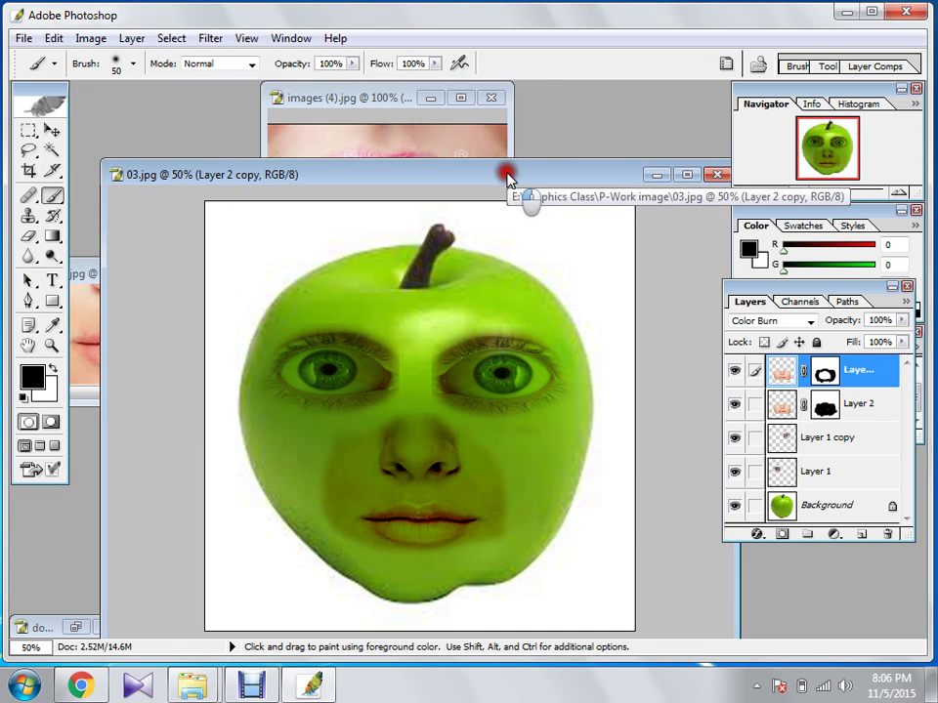
left_click_drag(506, 175, 475, 102)
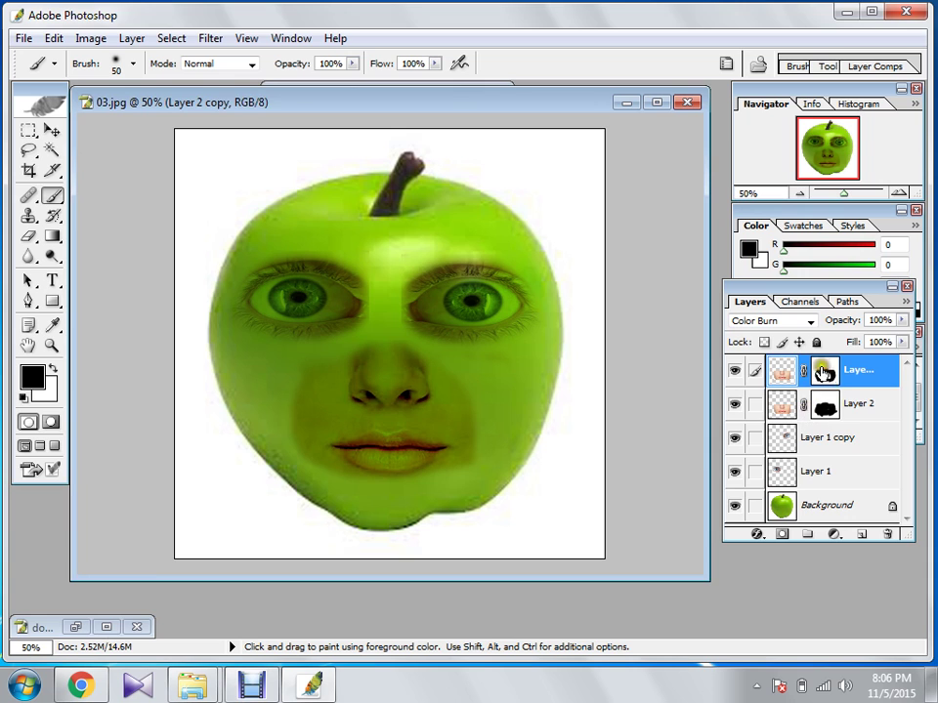
Try painting black on Layer 2 copy's mask over the right cheek and around the mouth, and undo the strokes
left_click(824, 372)
left_click(827, 408)
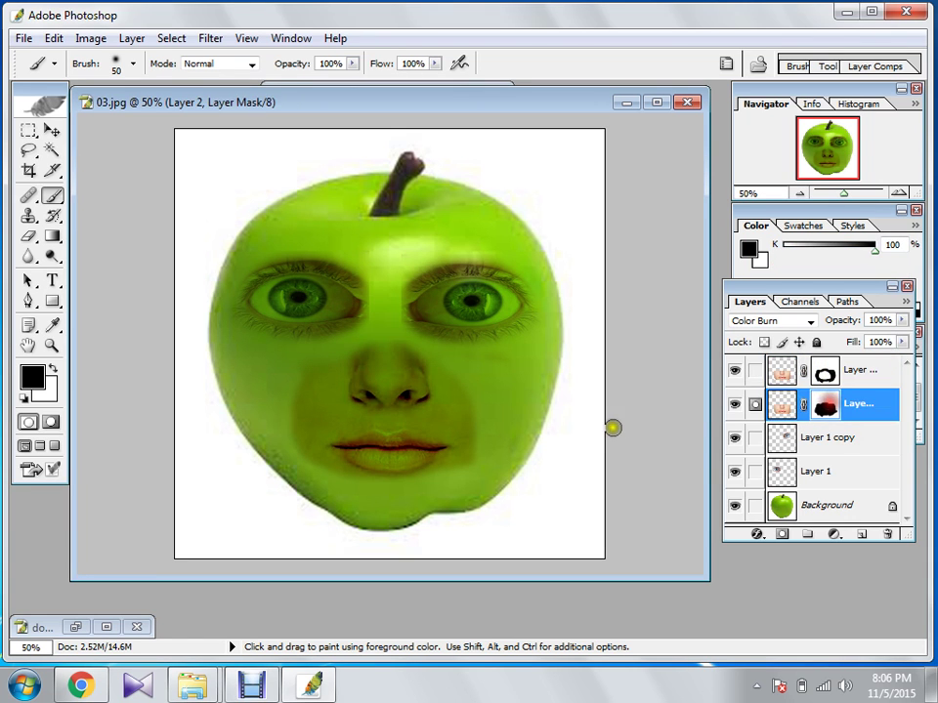
key("ctrl+plus")
key("ctrl+plus")
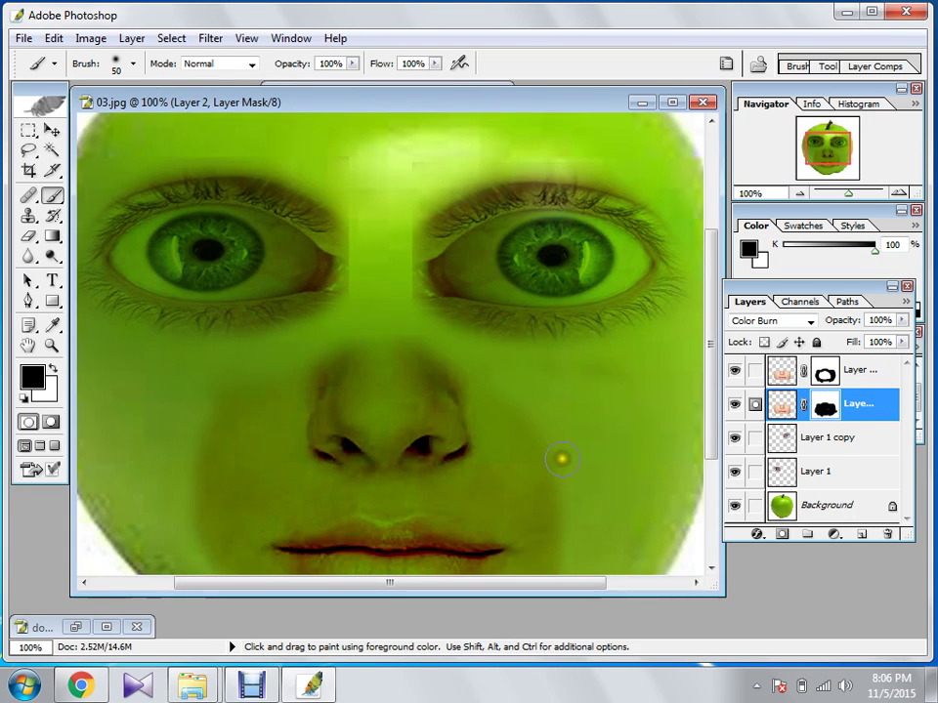
left_click_drag(555, 483, 531, 400)
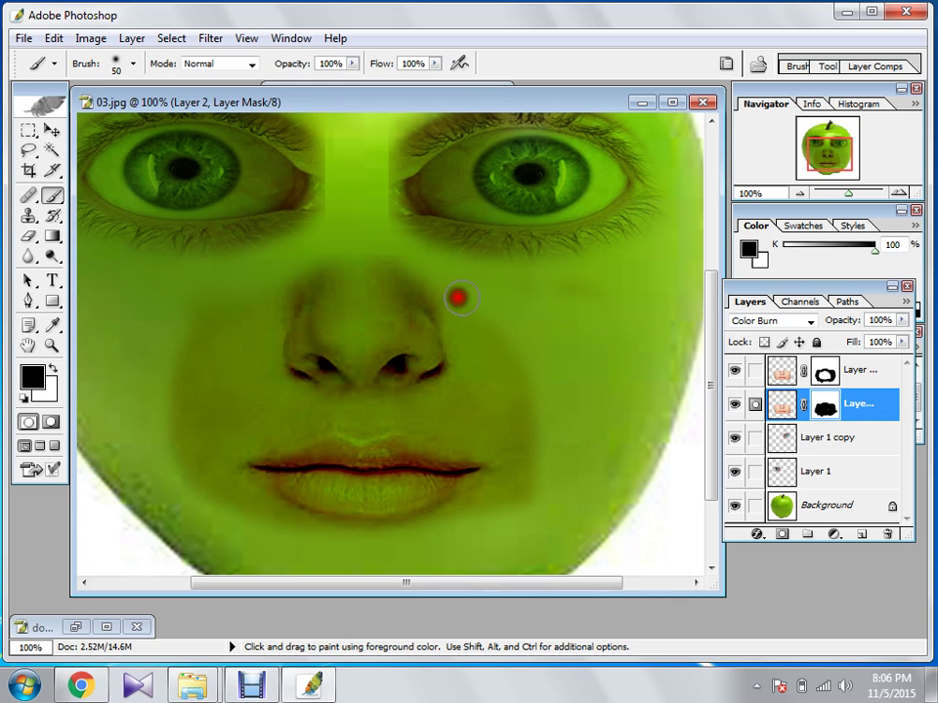
left_click(823, 370)
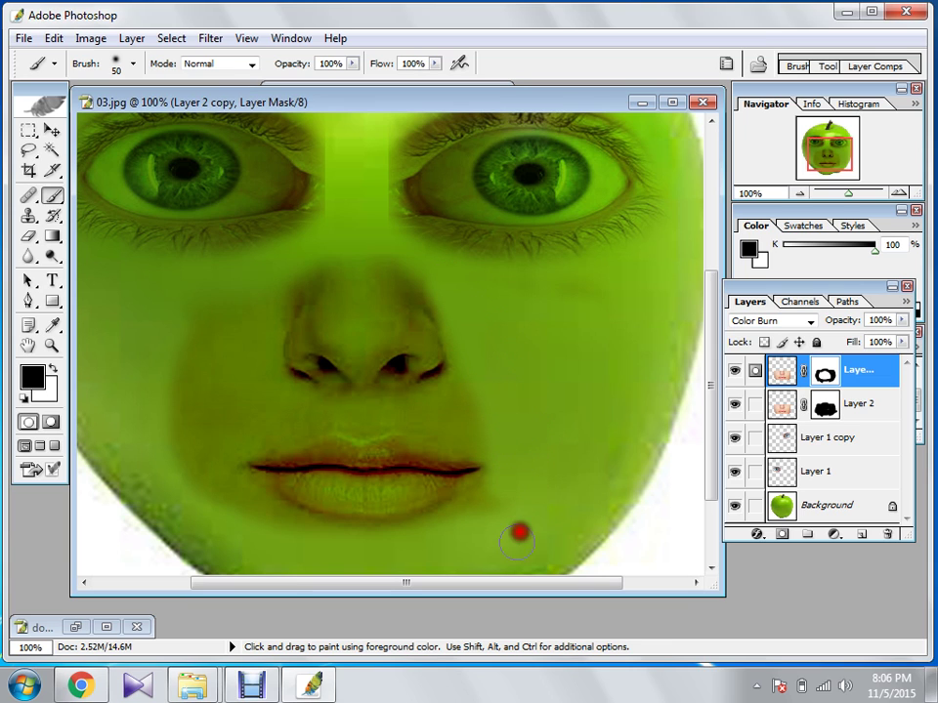
mouse_move(455, 519)
left_mouse_down()
mouse_move(414, 530)
mouse_move(311, 520)
mouse_move(313, 501)
mouse_move(391, 497)
mouse_move(486, 475)
mouse_move(349, 454)
mouse_move(286, 459)
left_mouse_up()
key("ctrl+z")
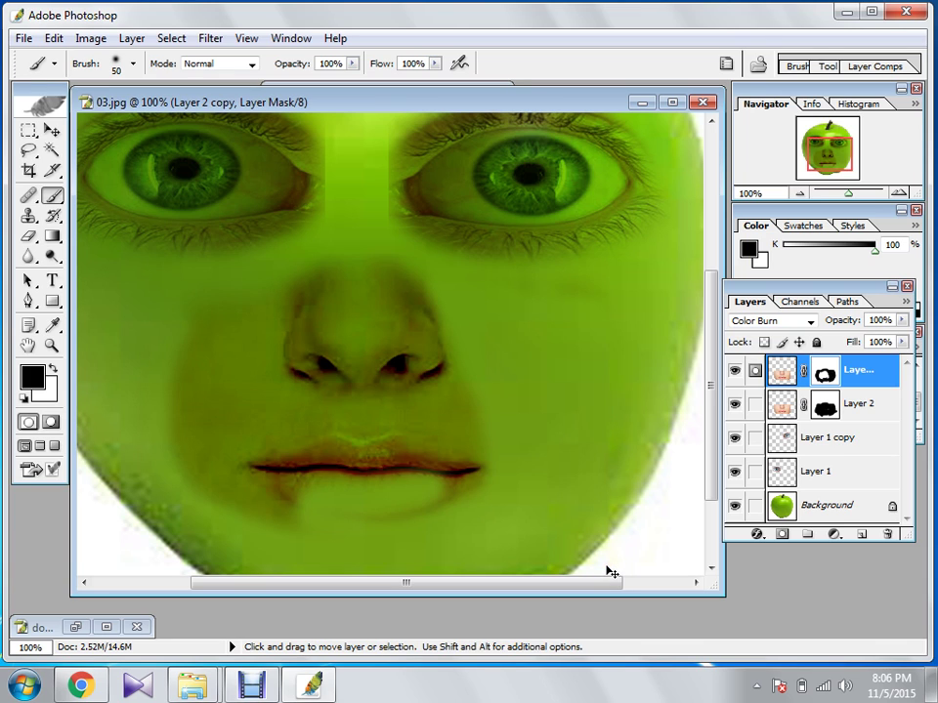
key("ctrl+alt+z")
Unlink Layer 2 copy's mask, try a black brush stroke on its image over the lower lip, and undo the stroke
left_click(787, 376)
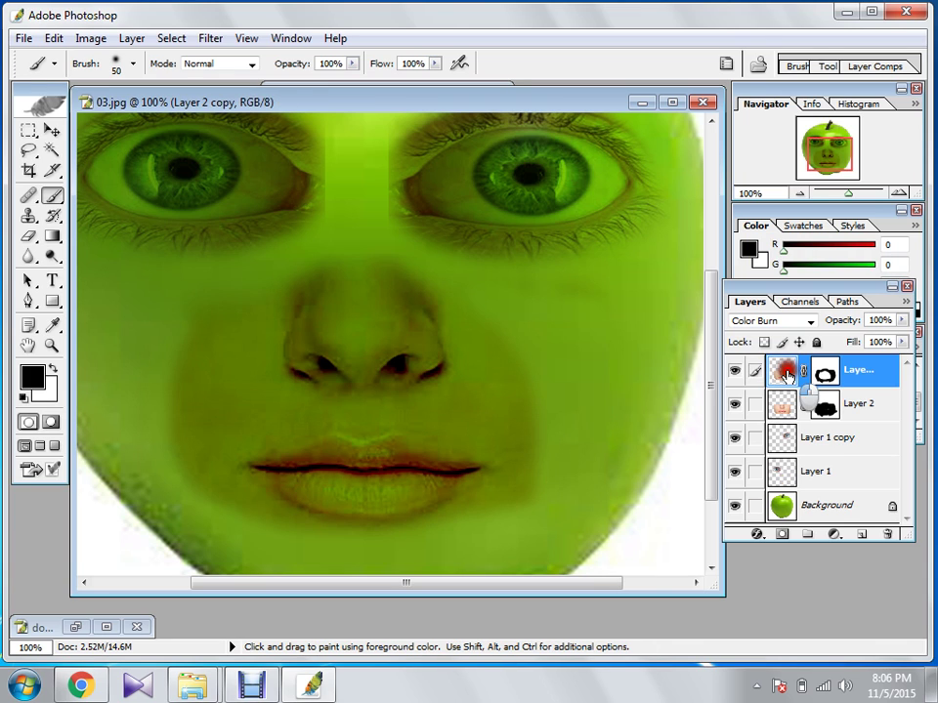
left_click(801, 373)
left_click(783, 374)
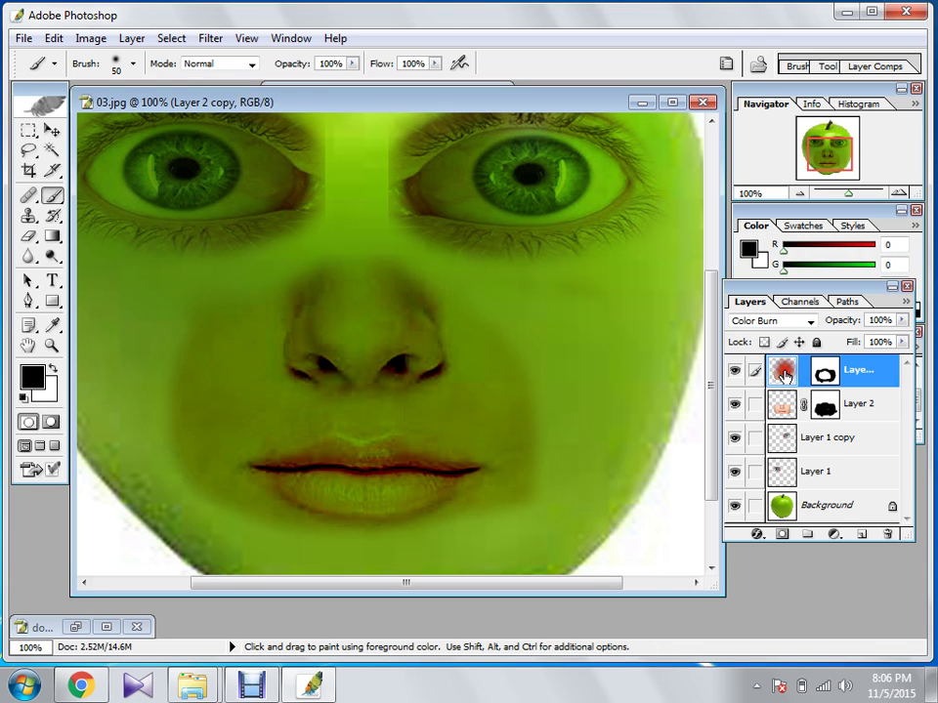
left_click_drag(474, 488, 379, 503)
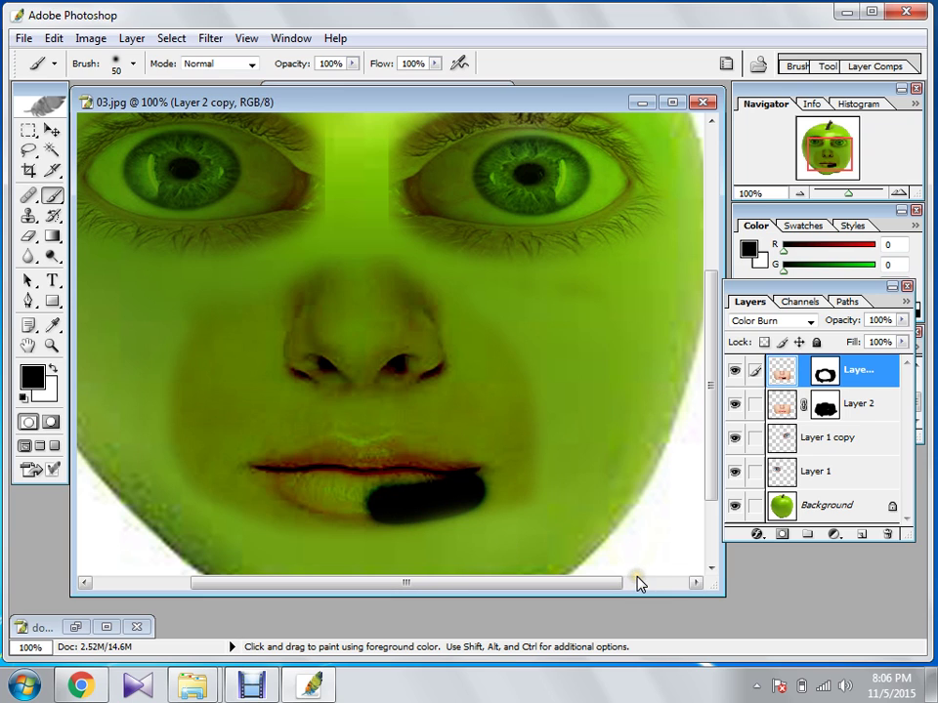
key("ctrl+z")
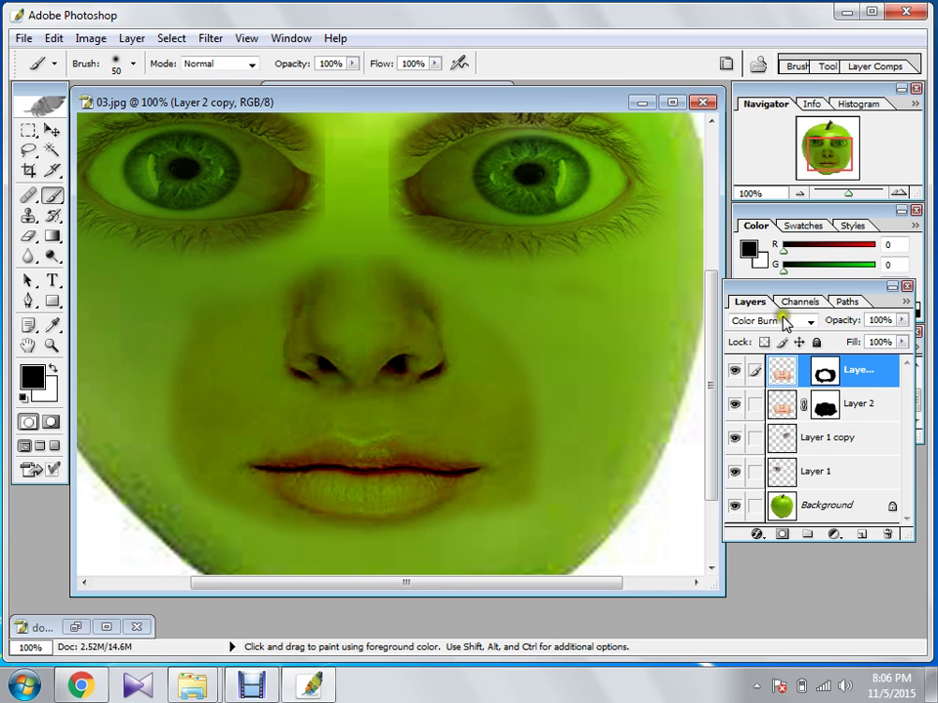
Check Layer 2 copy's blending options in Layer Style and try a black stroke on its image at the right cheek, undoing the stroke
double_click(780, 377)
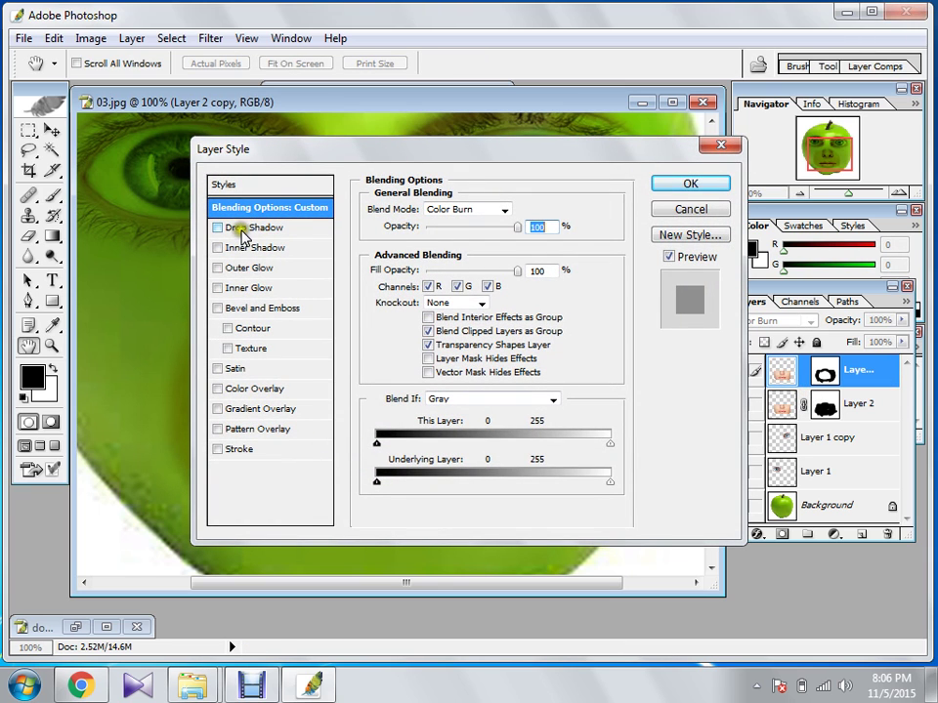
left_click(715, 181)
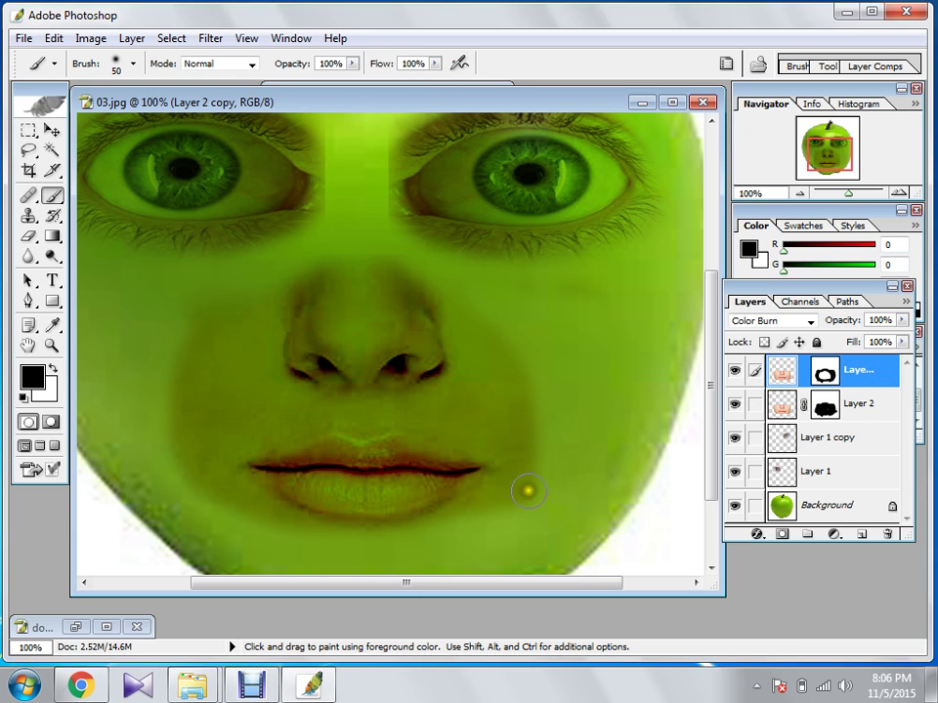
left_click_drag(527, 492, 540, 430)
key("ctrl+z")
Try painting black on Layer 2's image along both cheeks, and step back through the recent brush strokes
left_click(840, 408)
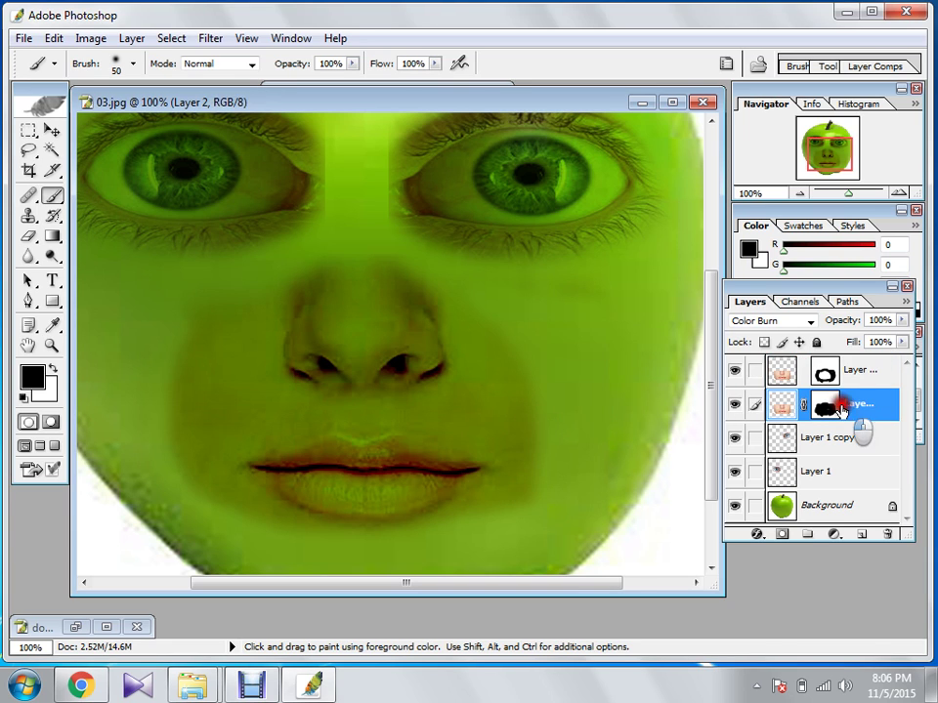
mouse_move(544, 429)
left_mouse_down()
mouse_move(539, 463)
mouse_move(520, 492)
mouse_move(495, 505)
mouse_move(544, 478)
left_mouse_up()
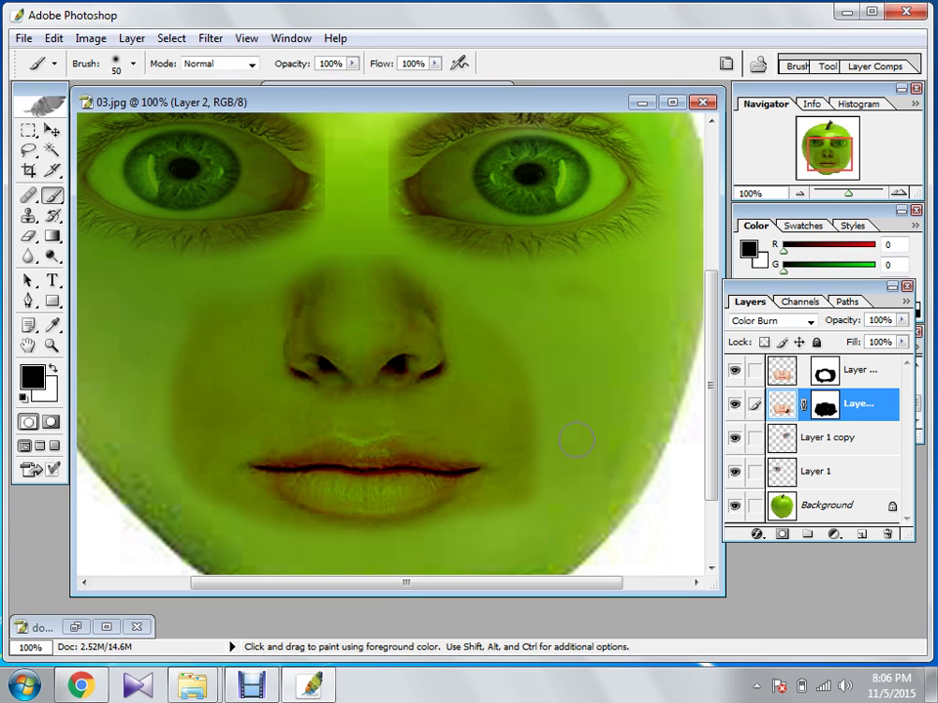
mouse_move(170, 364)
left_mouse_down()
mouse_move(165, 372)
mouse_move(249, 336)
left_mouse_up()
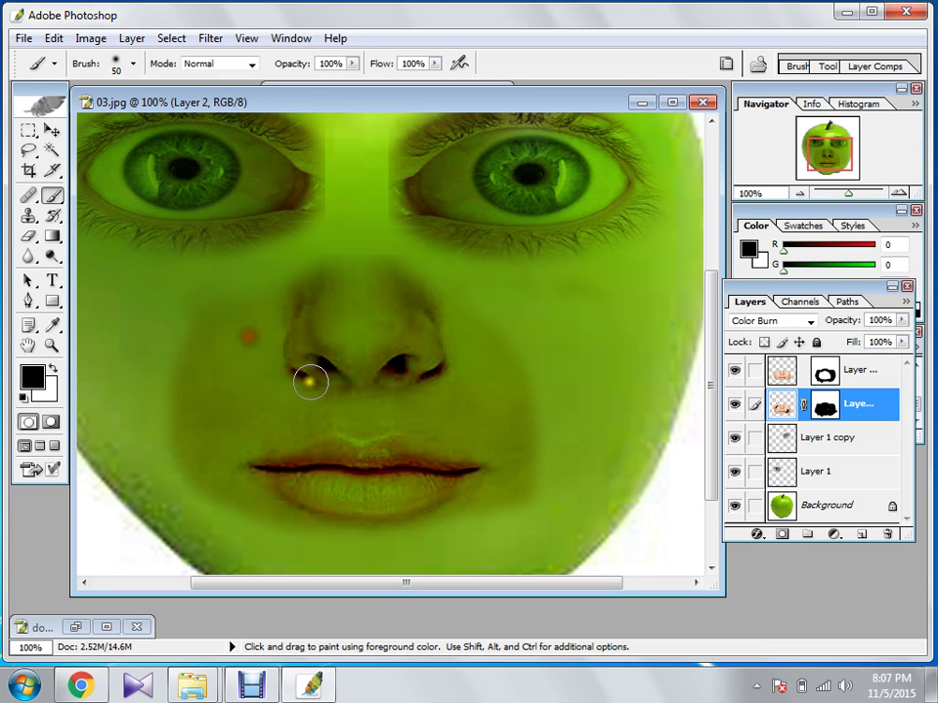
key("ctrl+plus")
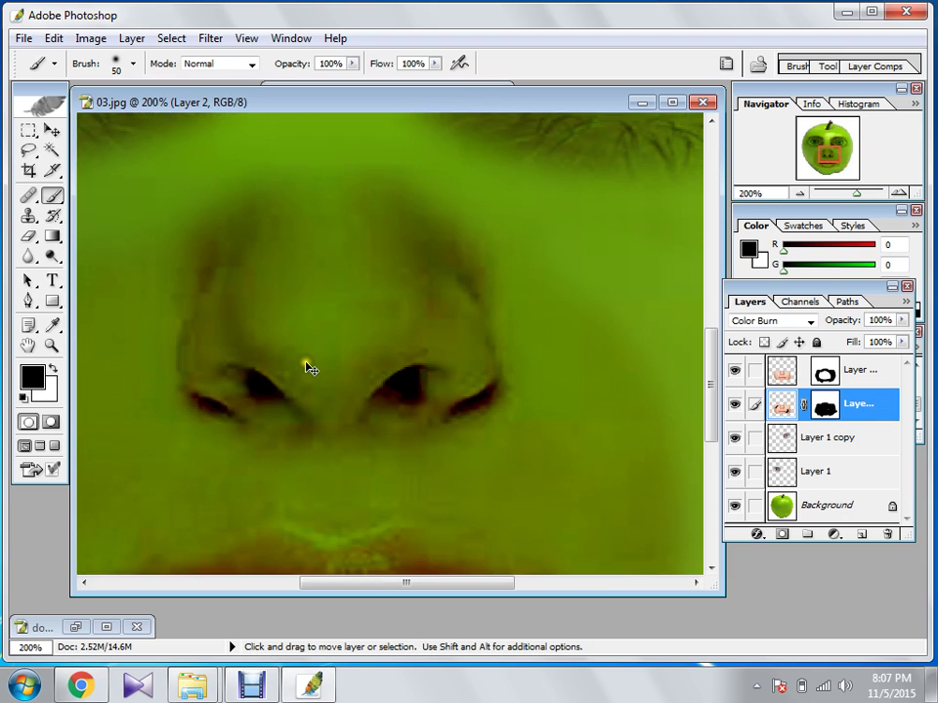
key("ctrl+minus")
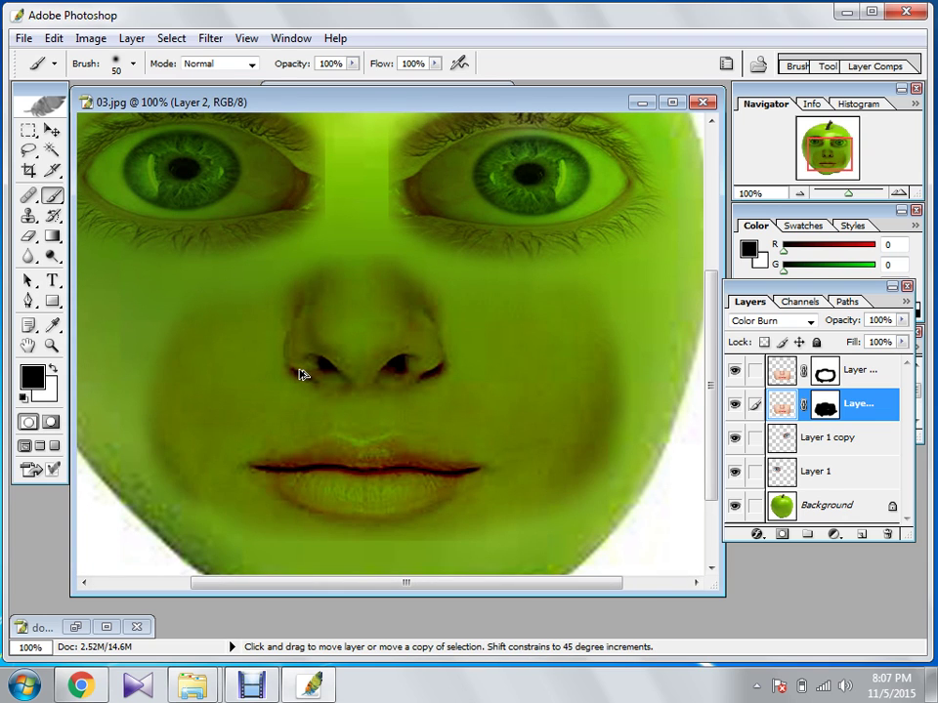
Try a short black stroke on Layer 2 copy's image at the right cheek's outer edge, and undo it
left_click(807, 369)
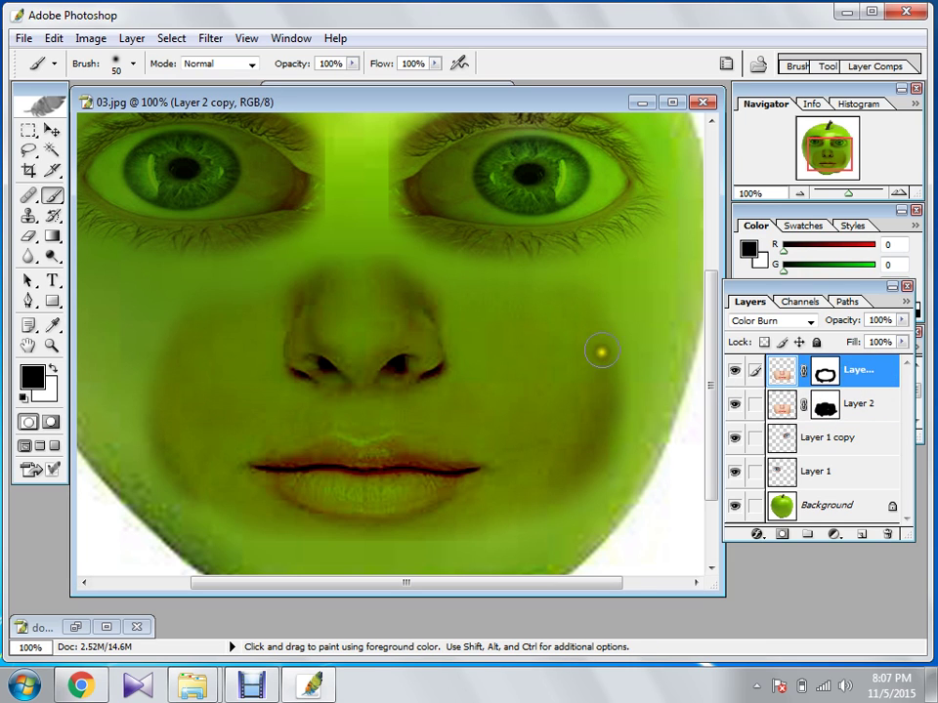
left_click_drag(601, 351, 610, 397)
key("ctrl+z")
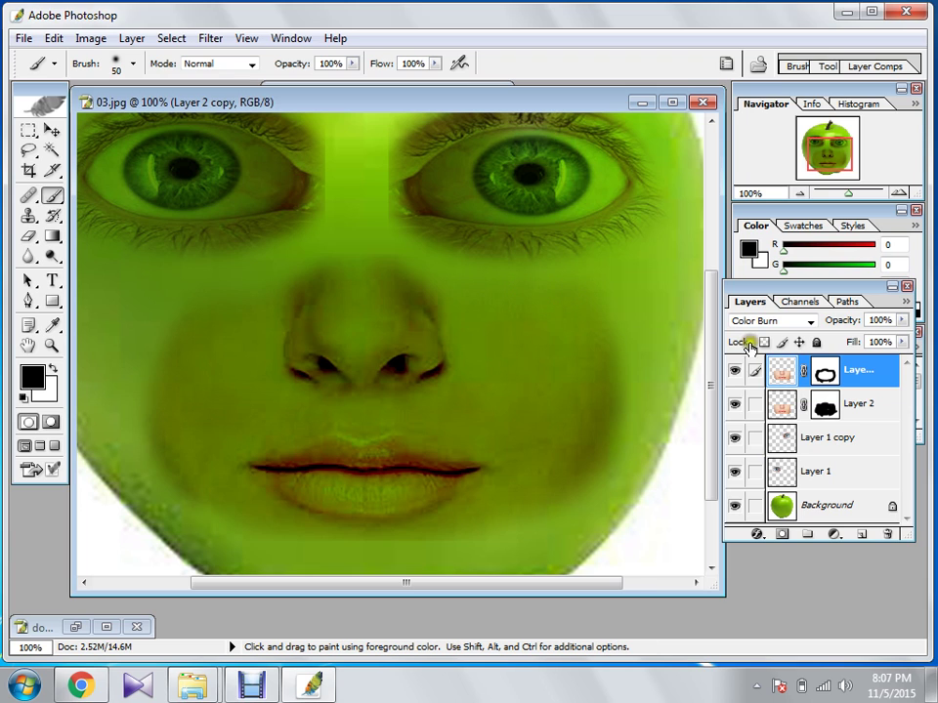
Try painting black on Layer 2 around the right cheek's dark outer edge with the 50 px Brush
left_click(833, 412)
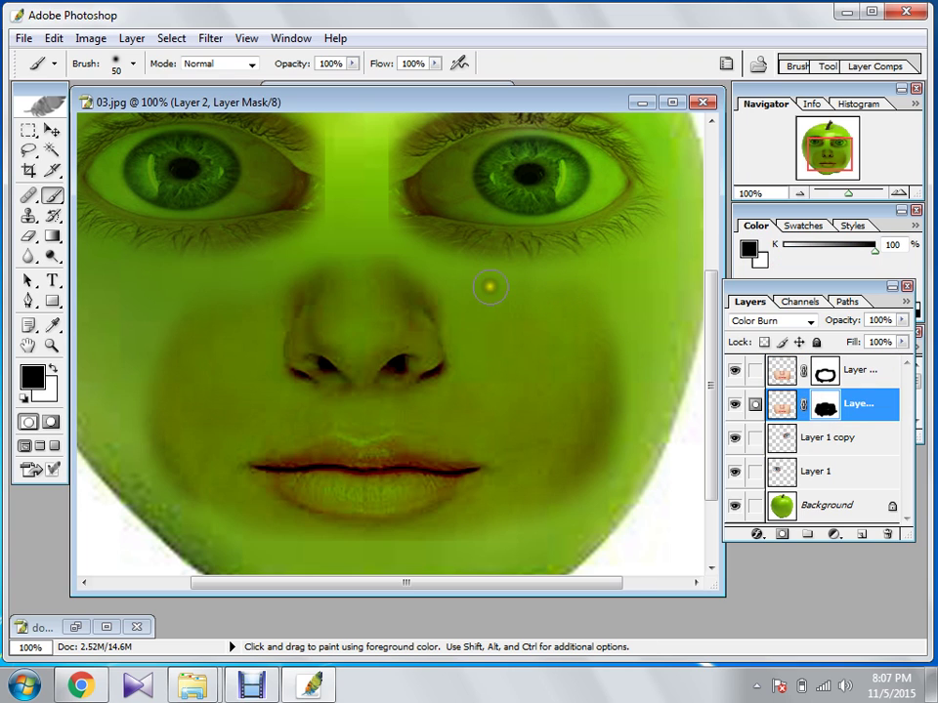
mouse_move(512, 288)
left_mouse_down()
mouse_move(567, 295)
mouse_move(648, 370)
mouse_move(603, 315)
mouse_move(611, 365)
mouse_move(614, 348)
mouse_move(613, 360)
mouse_move(588, 331)
mouse_move(624, 402)
left_mouse_up()
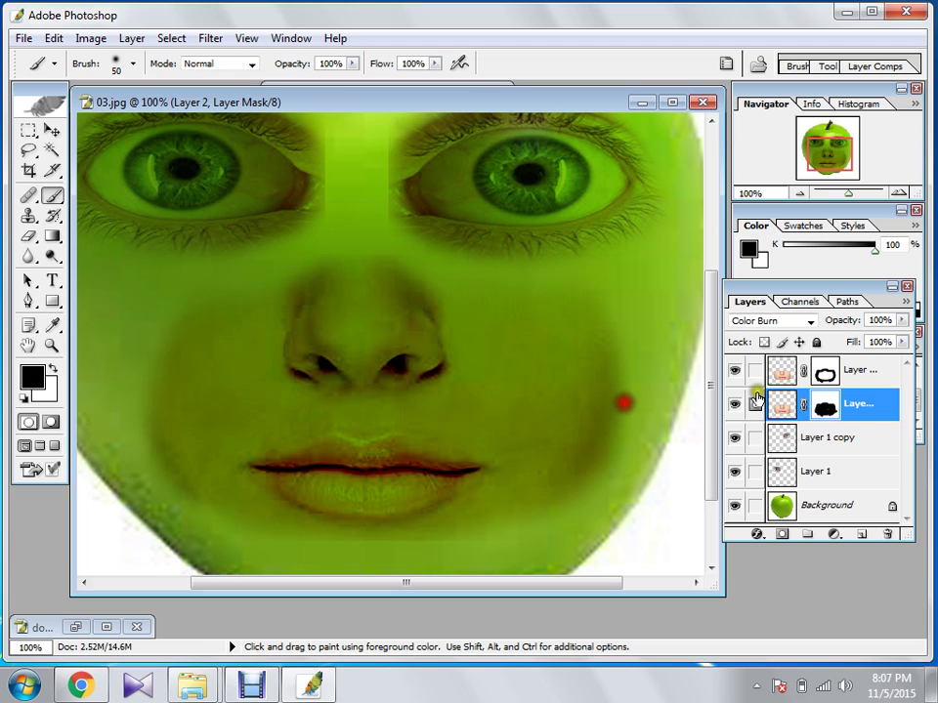
left_click(833, 410)
mouse_move(592, 317)
left_mouse_down()
mouse_move(614, 403)
mouse_move(607, 343)
mouse_move(613, 380)
mouse_move(594, 459)
mouse_move(600, 371)
mouse_move(781, 413)
mouse_move(597, 326)
mouse_move(613, 365)
mouse_move(608, 441)
mouse_move(607, 404)
mouse_move(622, 400)
mouse_move(609, 363)
mouse_move(596, 442)
mouse_move(601, 341)
mouse_move(613, 471)
mouse_move(603, 502)
left_mouse_up()
left_click(782, 404)
Try painting black on Layer 2 copy's image down the right cheek, and undo the recent strokes on both nose-and-mouth layers
left_click(787, 379)
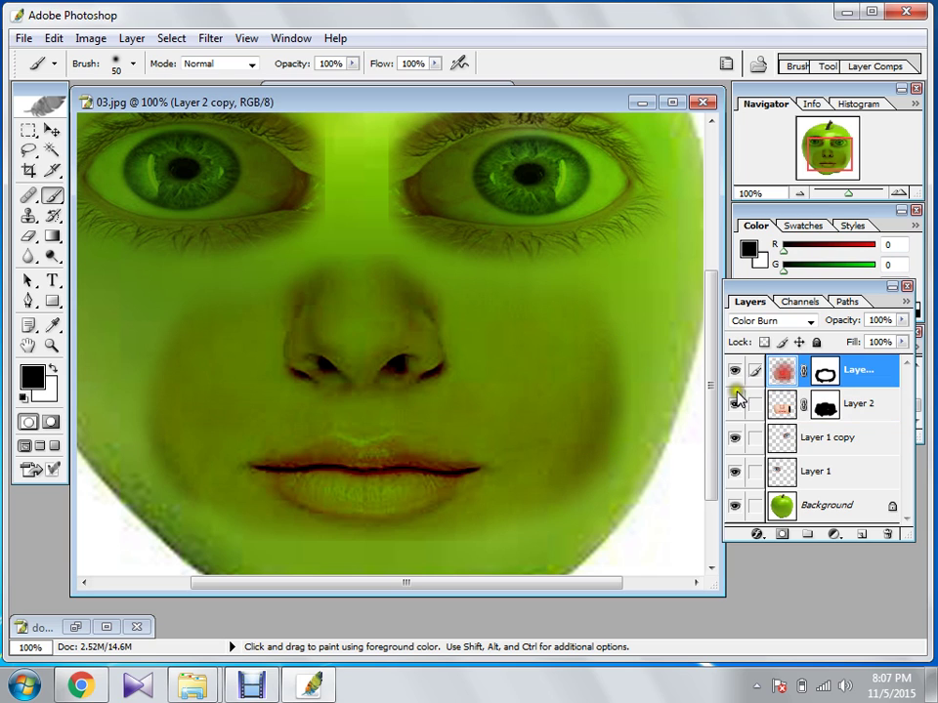
left_click_drag(569, 311, 615, 415)
key("ctrl+z")
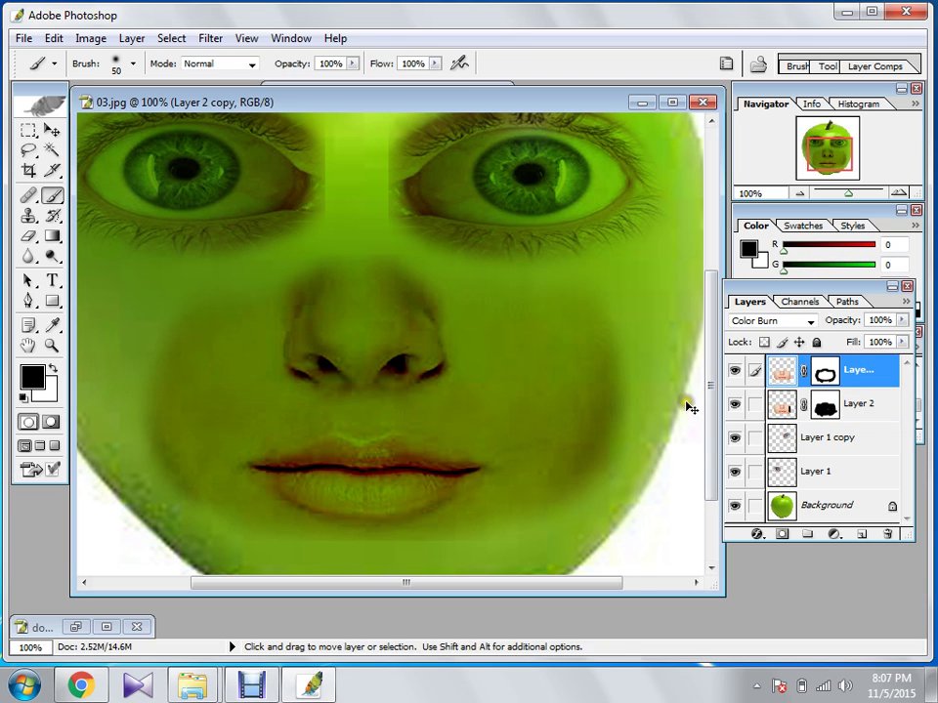
double_click(845, 365)
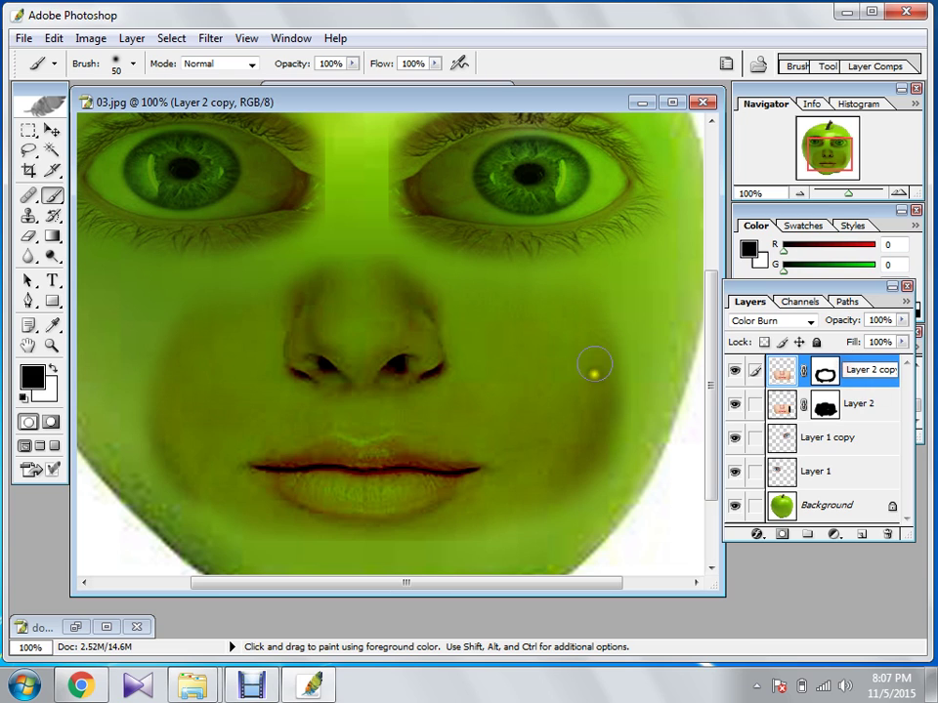
left_click_drag(592, 337, 613, 375)
key("ctrl+z")
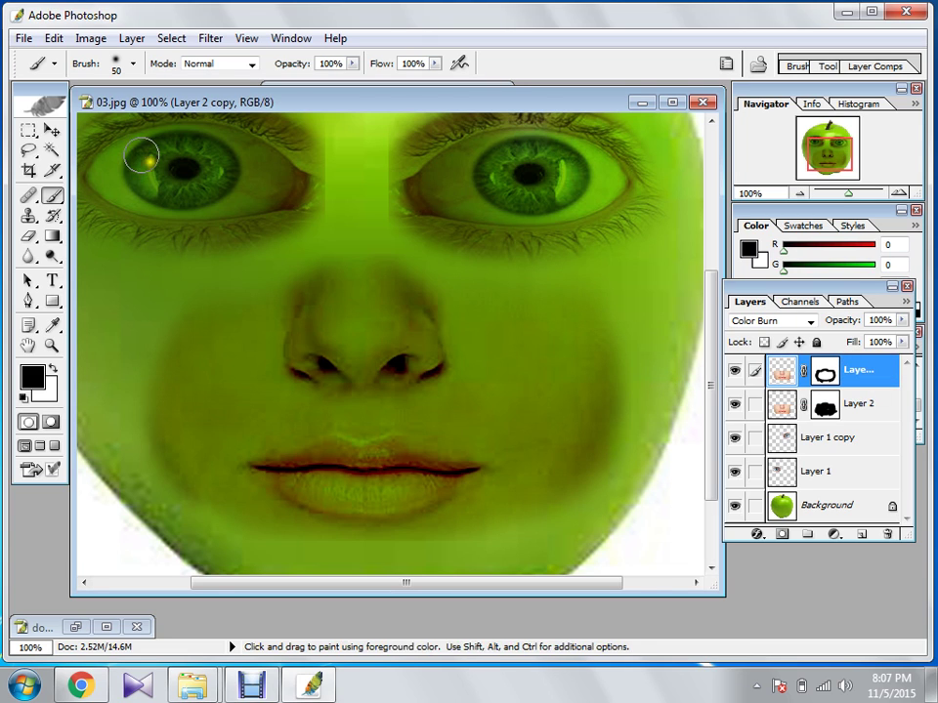
Free-transform Layer 2 copy, lowering its top edge to about 97.8% height and stretching its bottom edge slightly downward, and apply the transform
left_click(55, 132)
left_click_drag(377, 364, 281, 371)
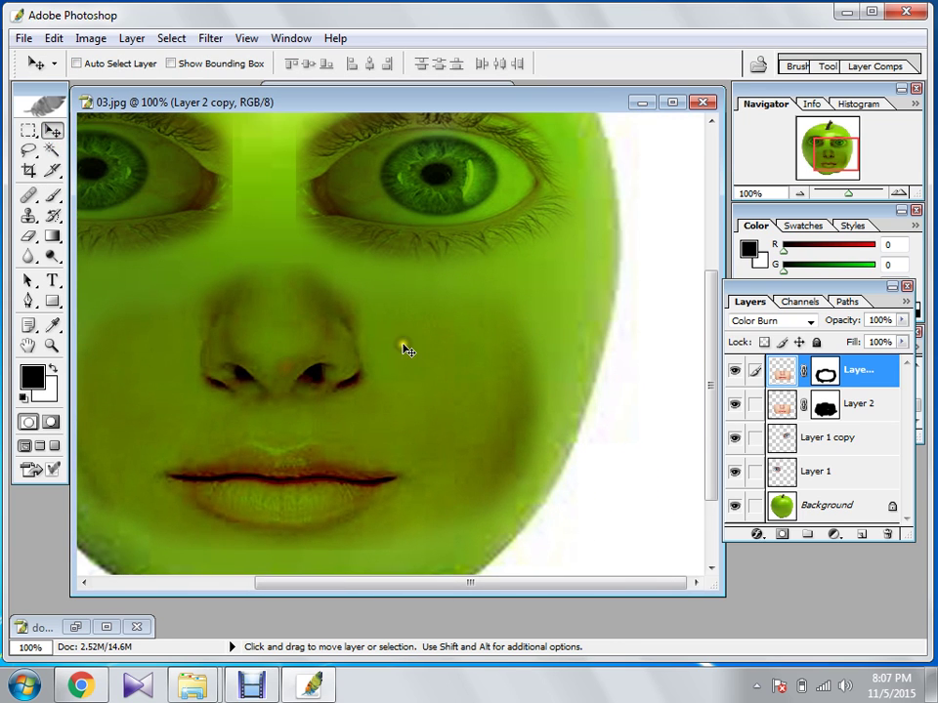
key("space")
left_click_drag(402, 347, 576, 346)
left_click_drag(513, 396, 517, 389)
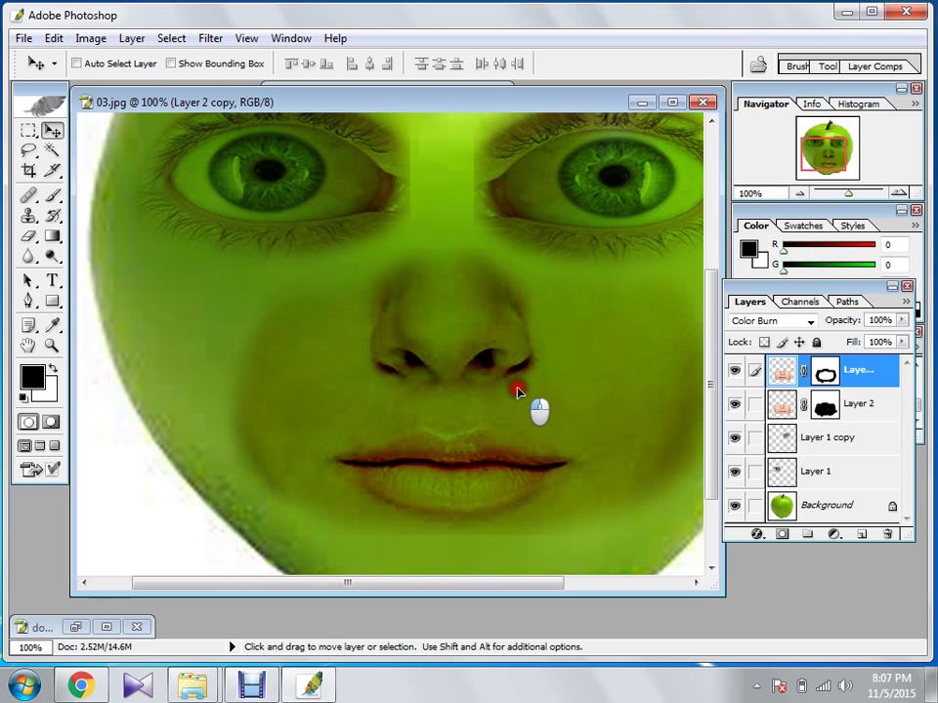
key("space")
left_click_drag(597, 412, 513, 381)
key("ctrl+t")
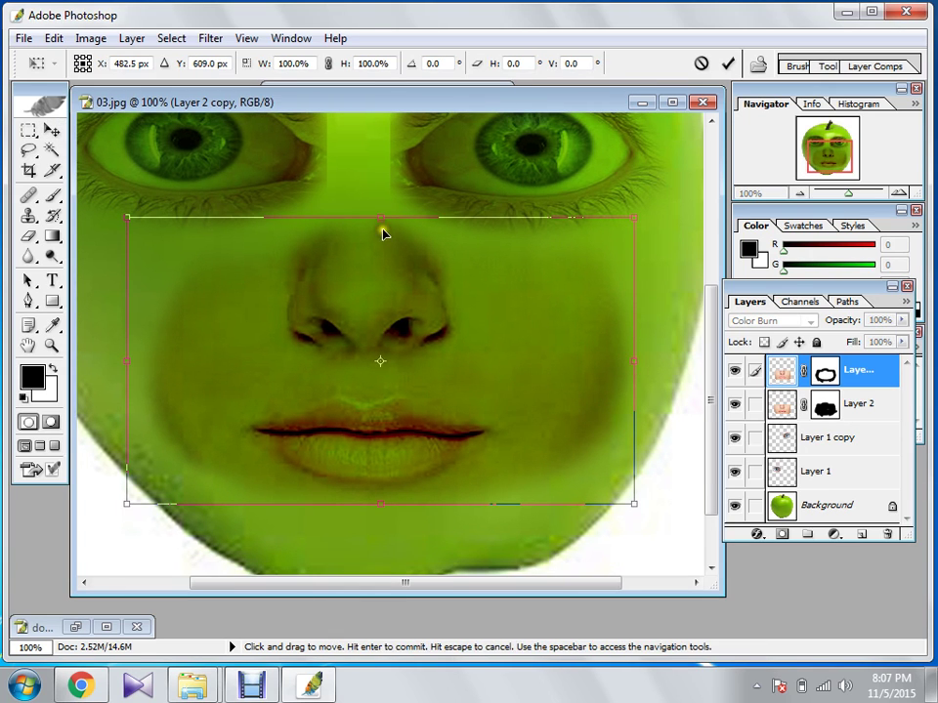
left_click_drag(381, 217, 358, 224)
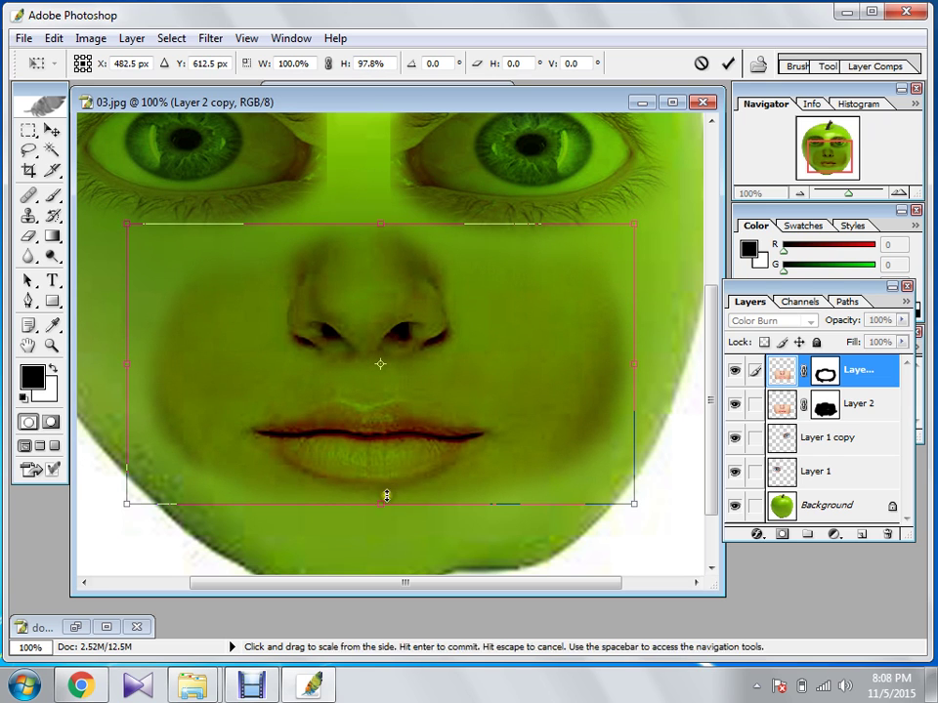
mouse_move(381, 503)
left_mouse_down()
mouse_move(386, 527)
mouse_move(383, 513)
left_mouse_up()
key("Return")
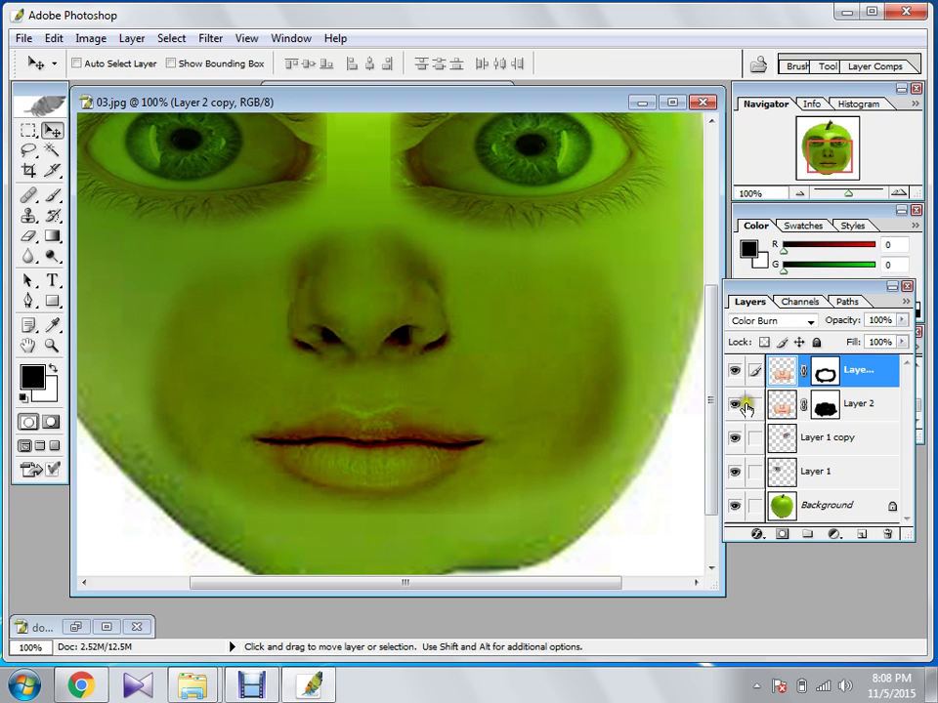
Try lowering Layer 2 copy's opacity to 39%, and set it to 93%
key("ctrl+minus")
key("ctrl+minus")
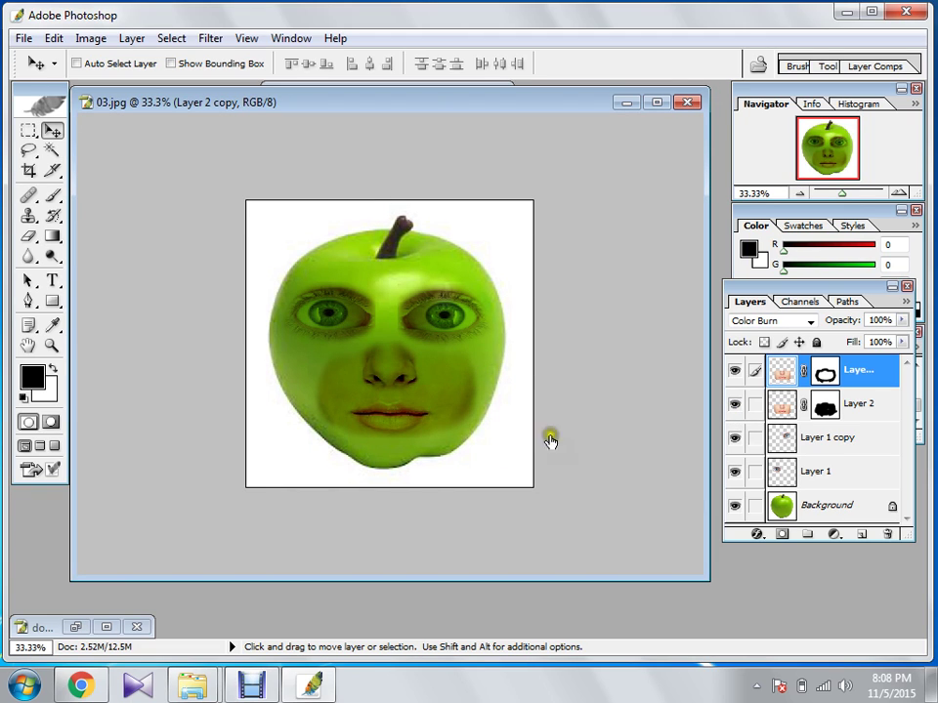
left_click(851, 407)
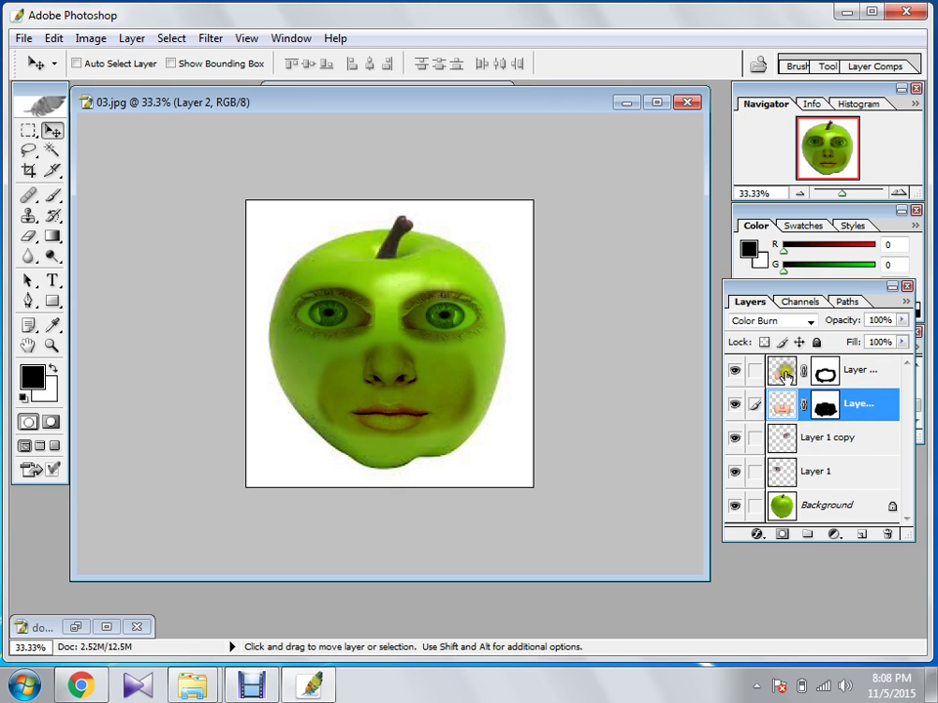
left_click_drag(786, 377, 798, 405)
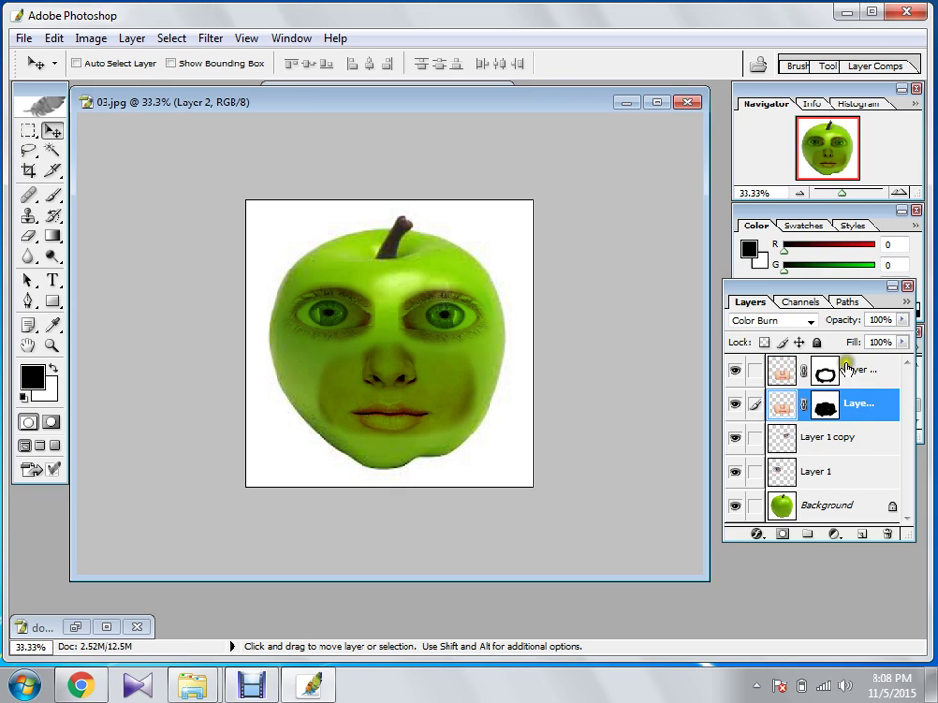
left_click(902, 321)
mouse_move(899, 339)
left_mouse_down()
mouse_move(833, 349)
mouse_move(833, 331)
mouse_move(805, 334)
mouse_move(905, 338)
left_mouse_up()
left_click(846, 380)
left_click(843, 372)
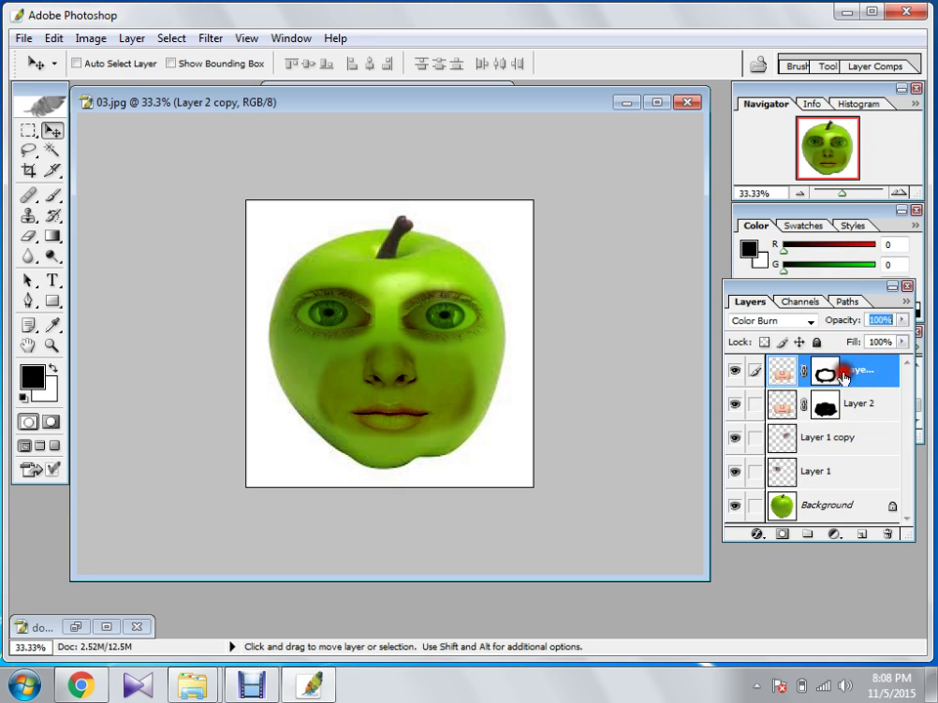
left_click(903, 324)
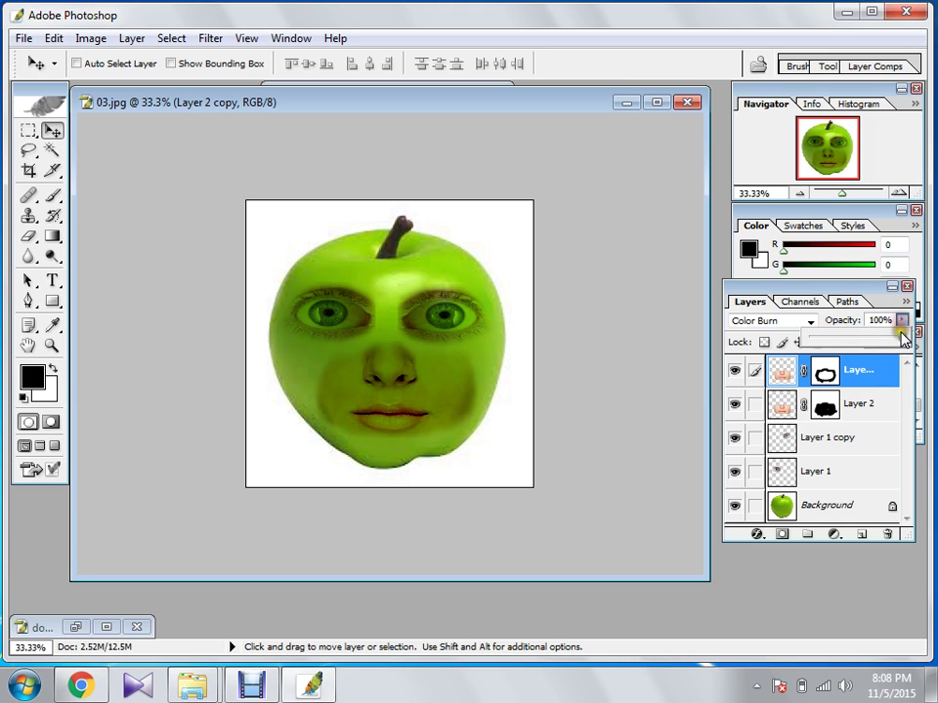
left_click_drag(902, 335, 845, 349)
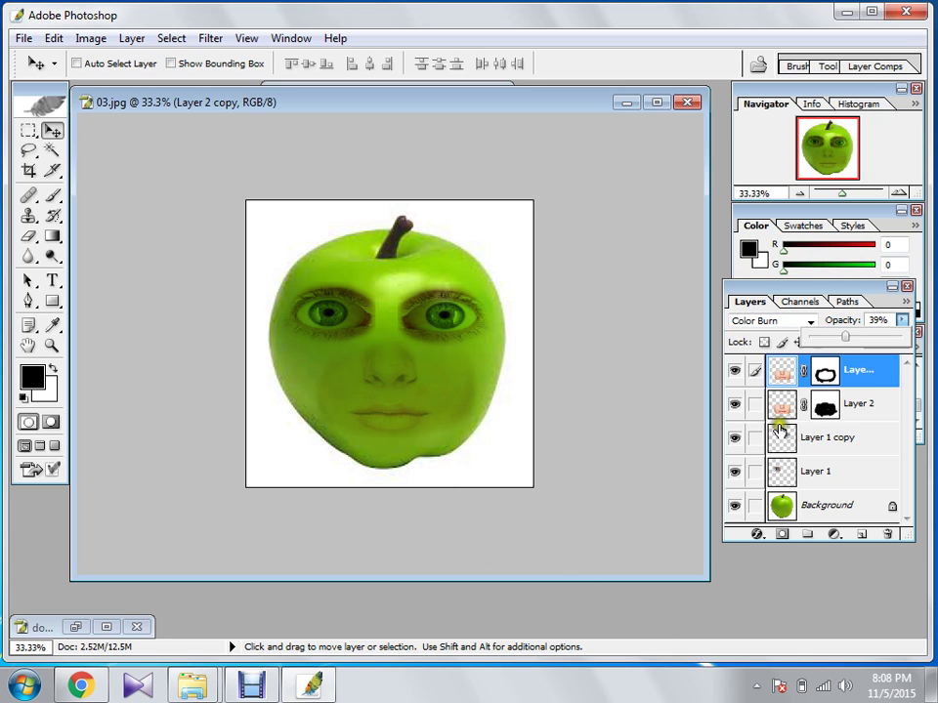
left_click_drag(846, 337, 895, 331)
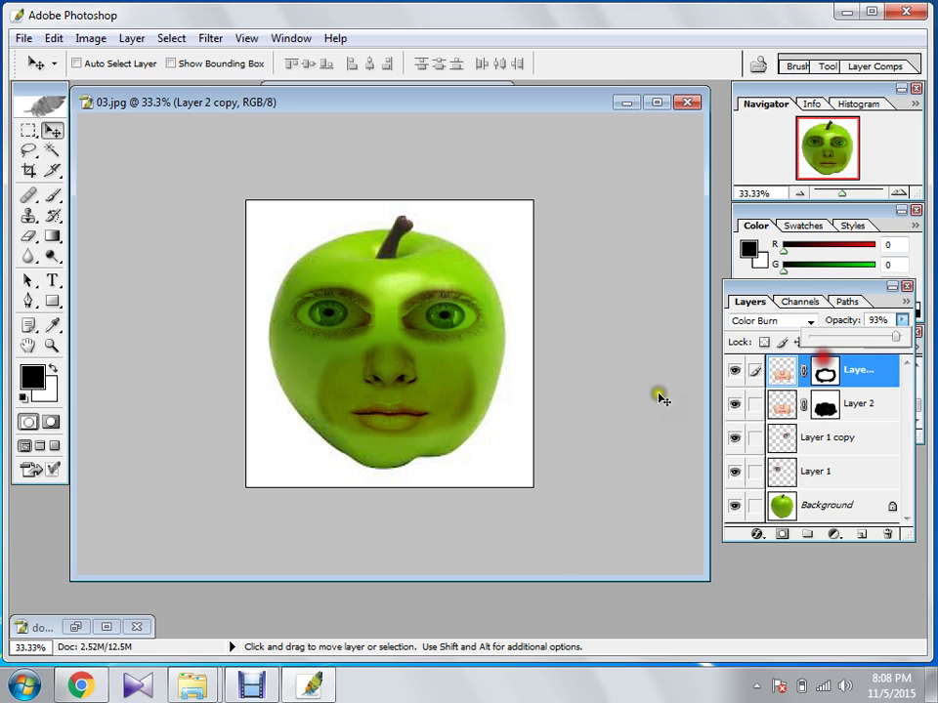
Select Layer 2 and examine the document's channels, including the Layer 2 Mask channel
left_click(842, 406)
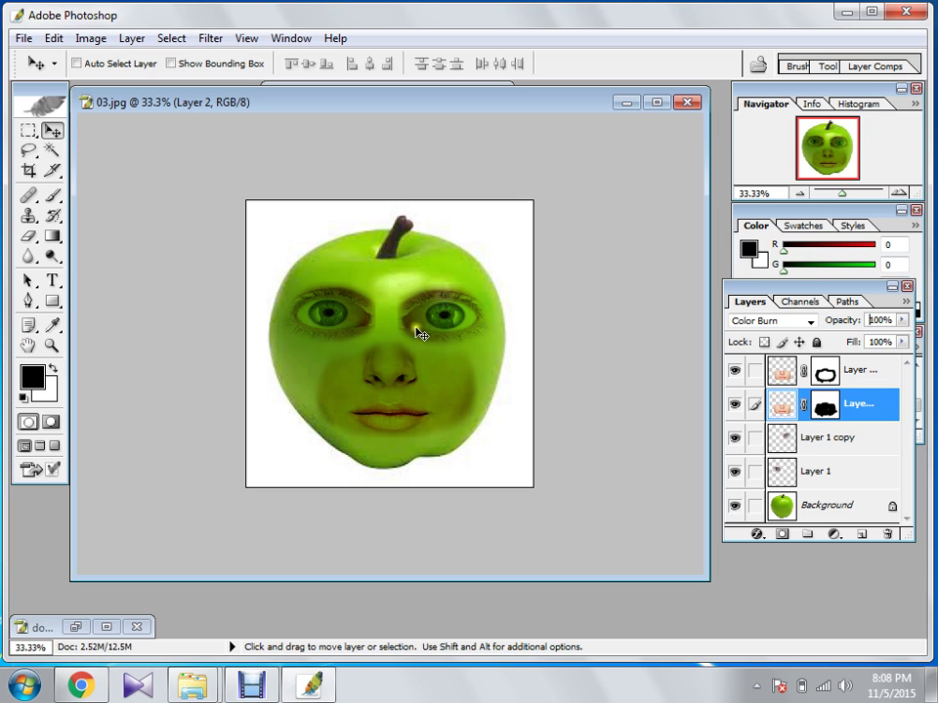
key("ctrl+plus")
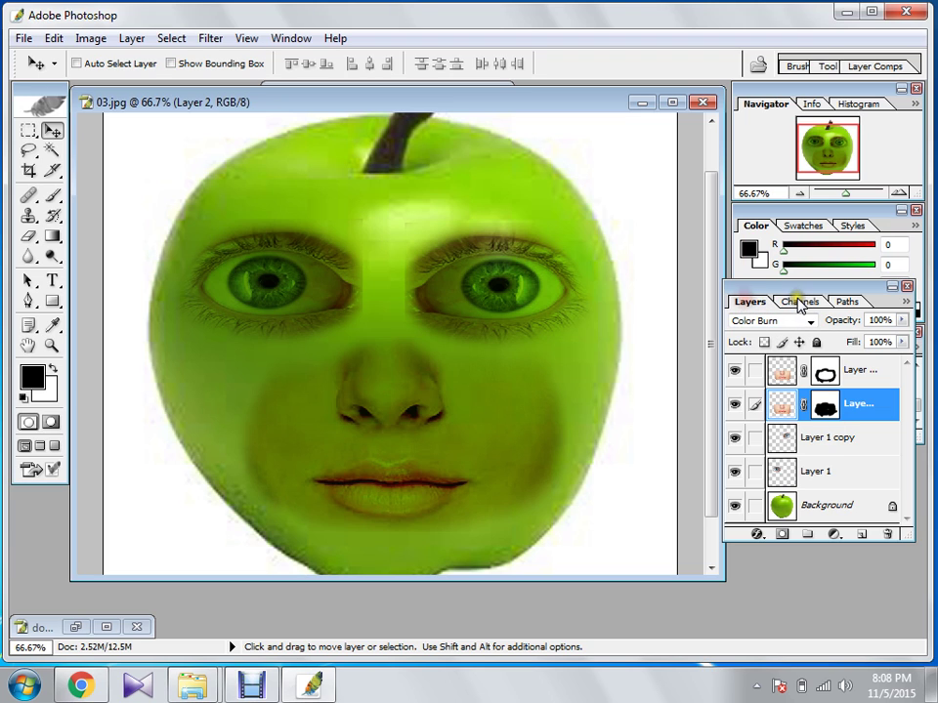
left_click_drag(797, 285, 795, 419)
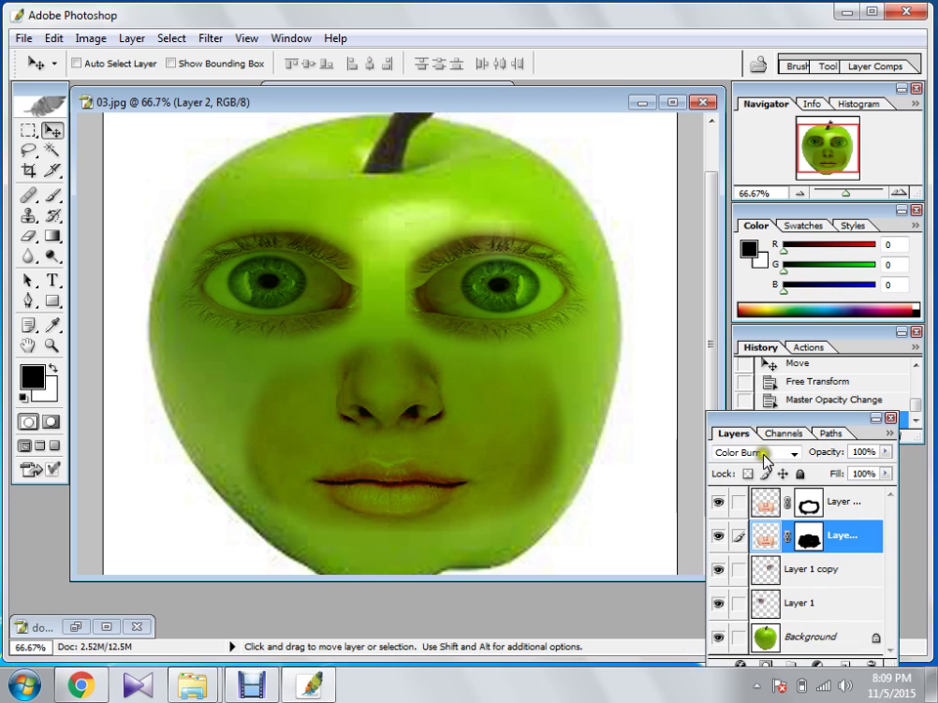
left_click(782, 432)
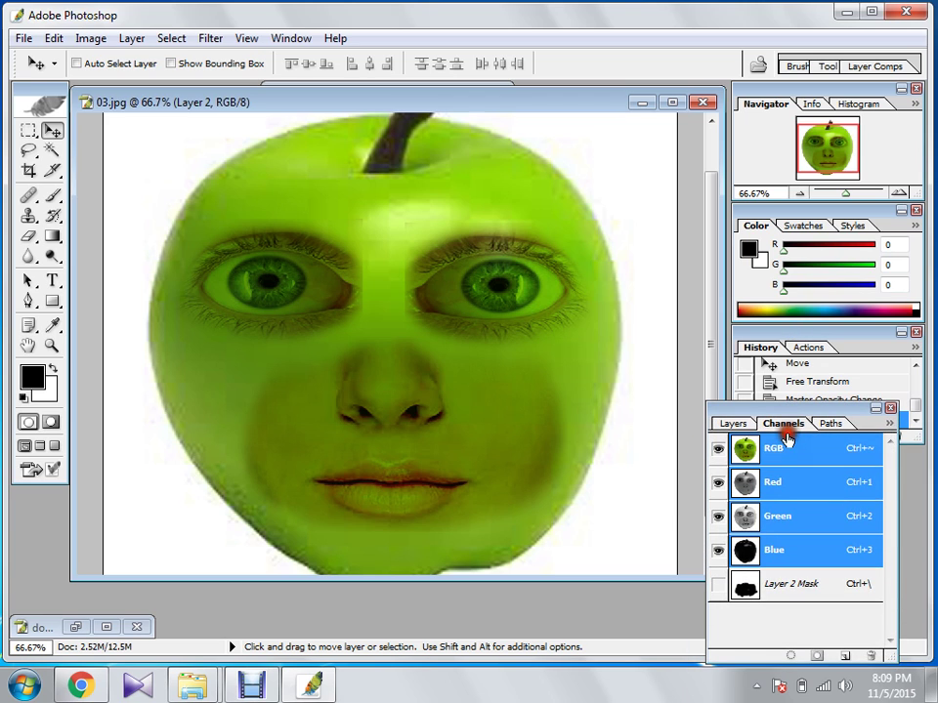
left_click(735, 423)
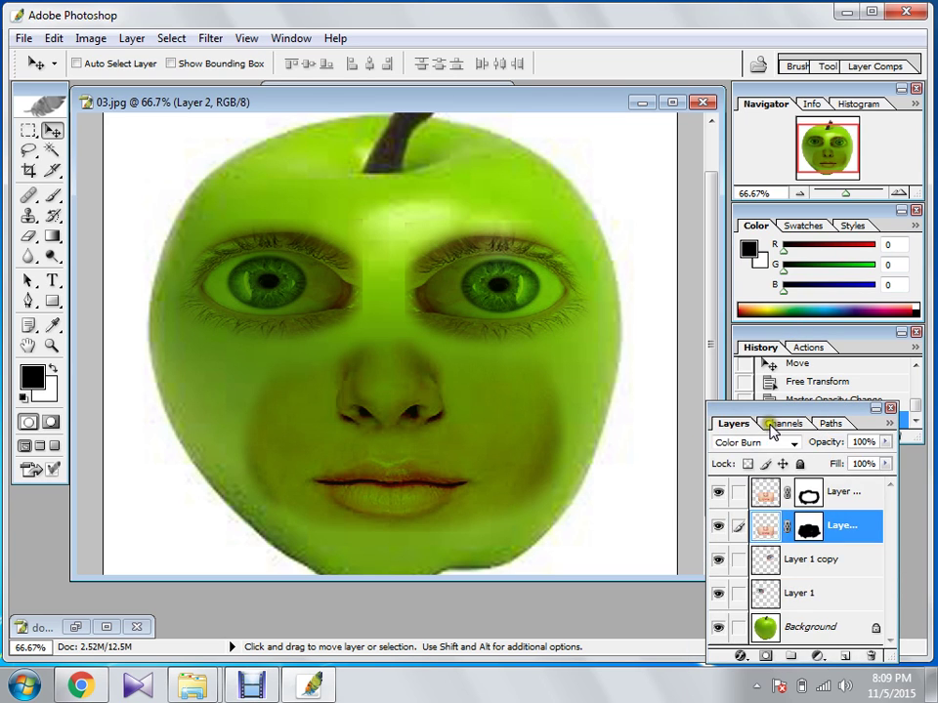
left_click(771, 424)
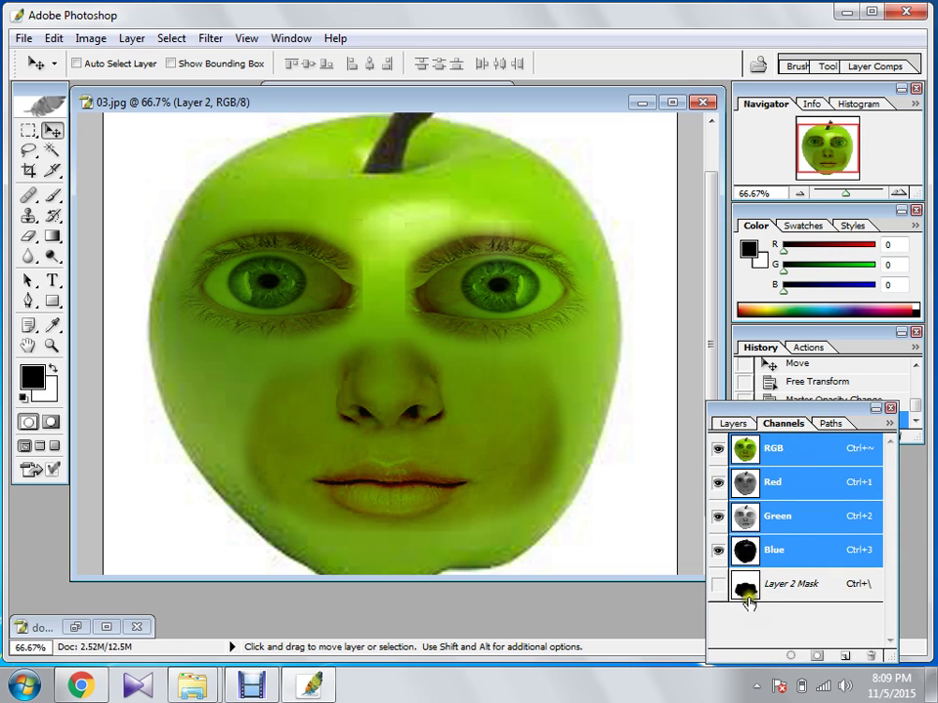
left_click(733, 426)
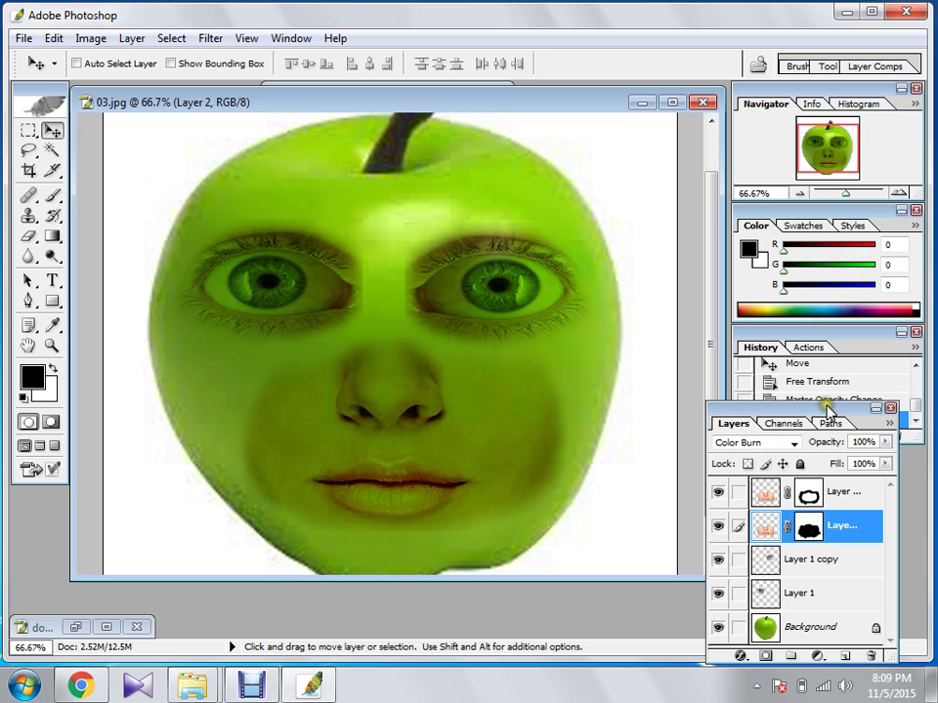
left_click_drag(826, 409, 832, 356)
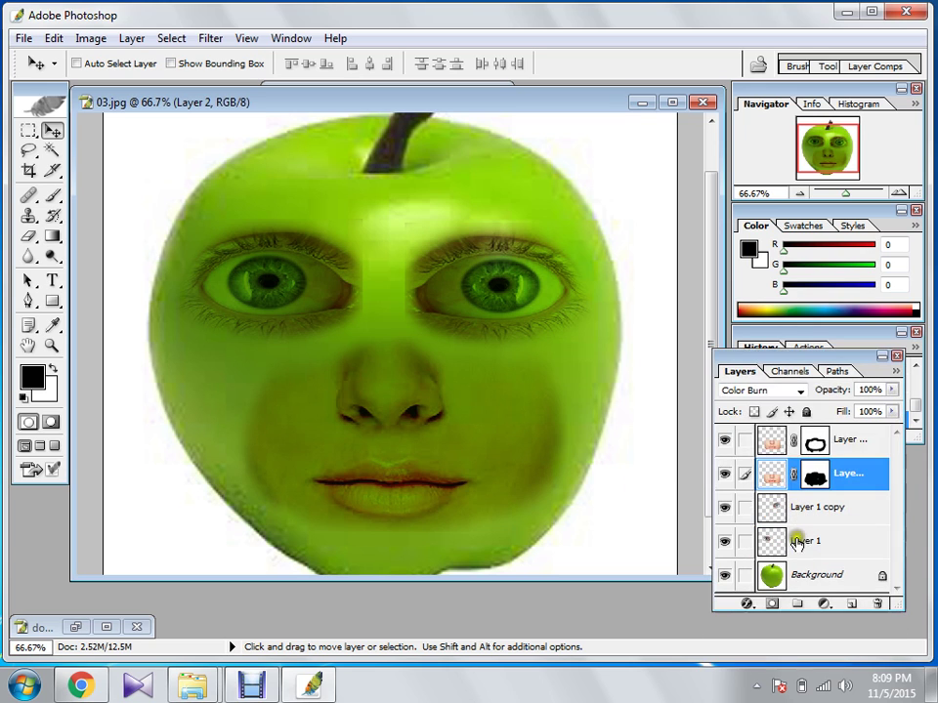
Paint black on the masks of Layer 2 and Layer 2 copy with the 50 px Brush, trimming the dark outer edges of both cheeks
left_click(809, 473)
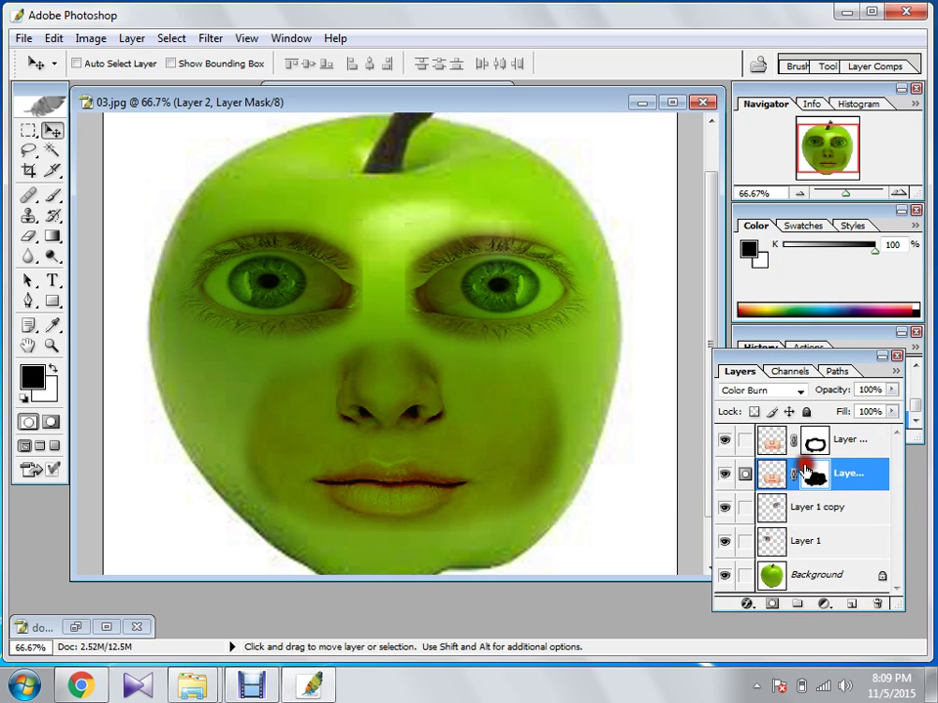
left_click(53, 196)
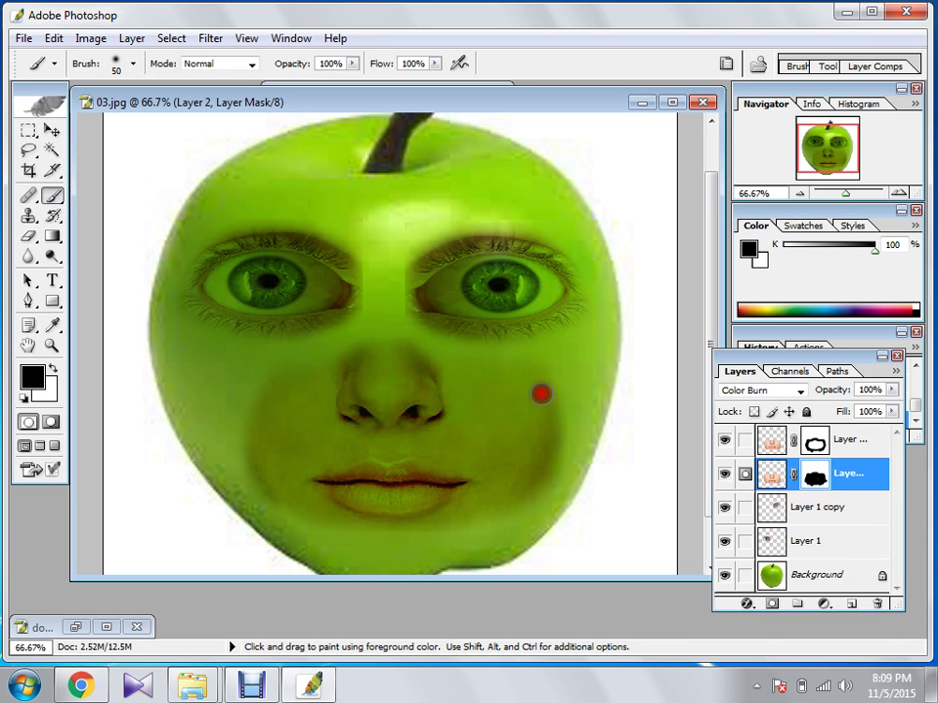
left_click(817, 447)
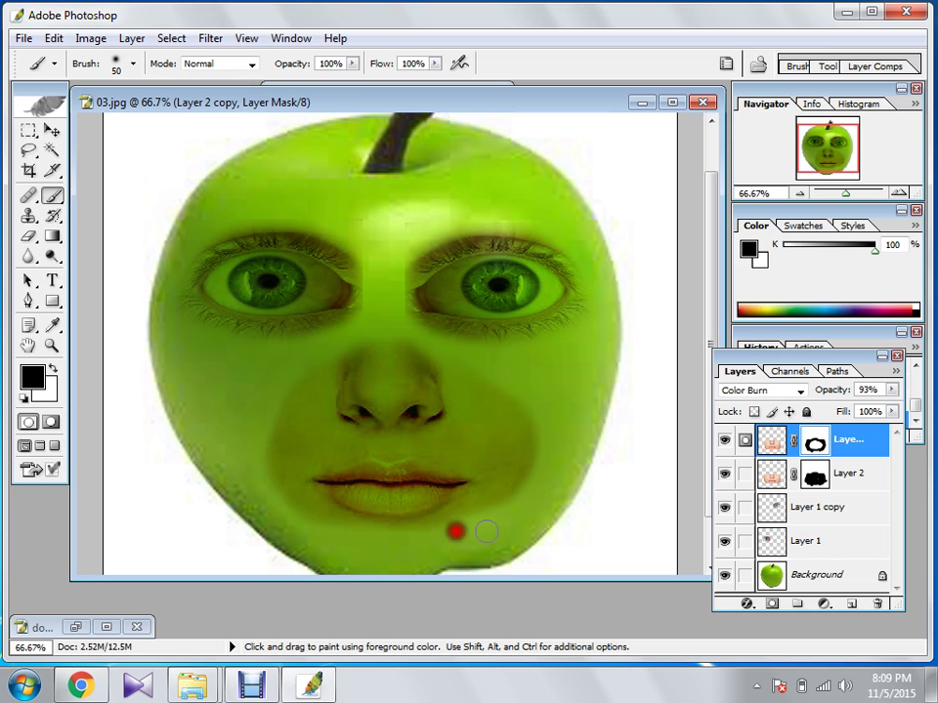
Set Layer 2 copy's opacity to 37% to soften the nose and mouth
left_click(893, 391)
left_click_drag(893, 406, 831, 408)
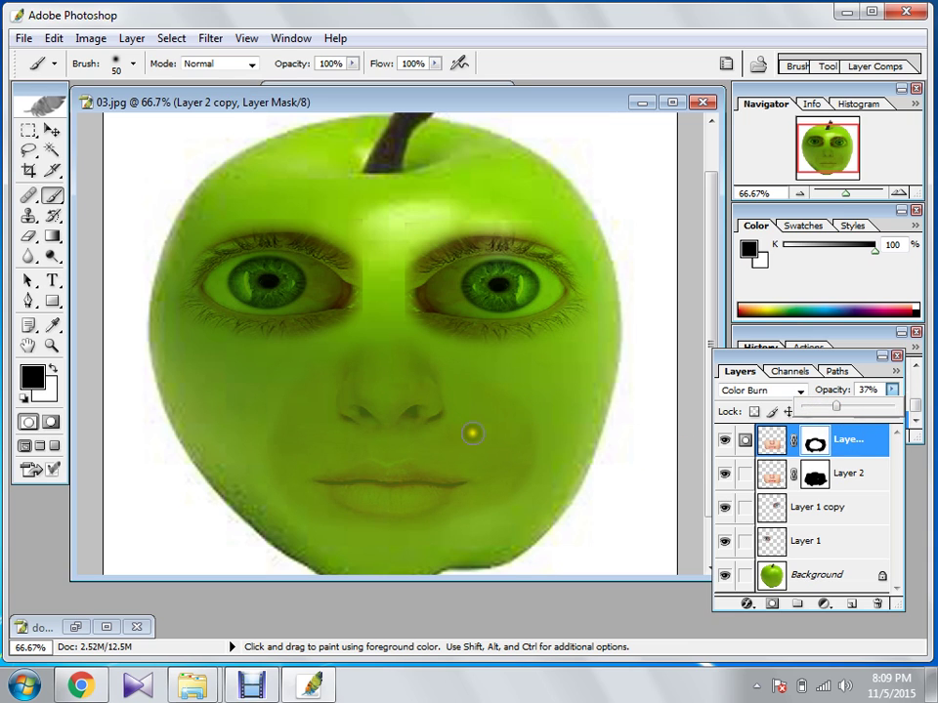
key("ctrl+minus")
key("ctrl+minus")
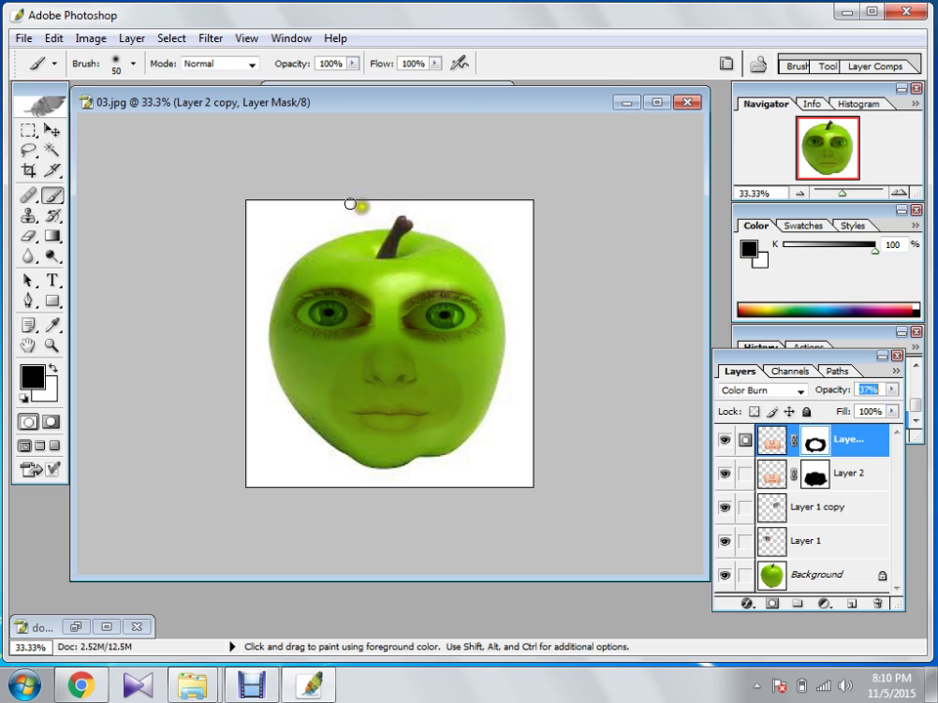
Select the Move tool and shift the 03.jpg document window slightly to uncover the source photos behind it
left_click(52, 130)
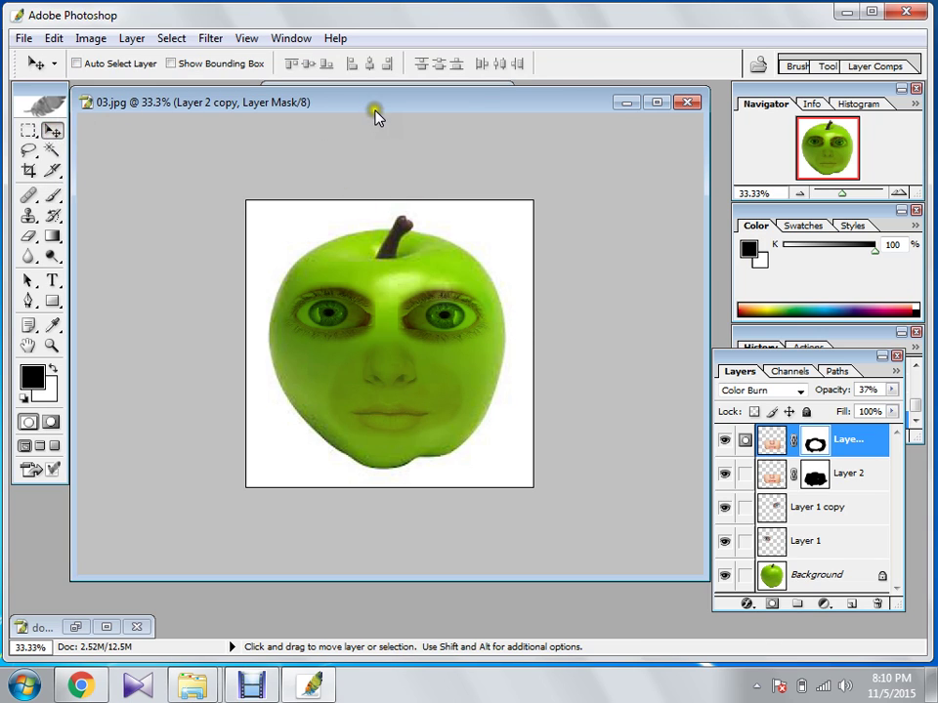
left_click_drag(381, 99, 409, 184)
left_click_drag(401, 239, 414, 147)
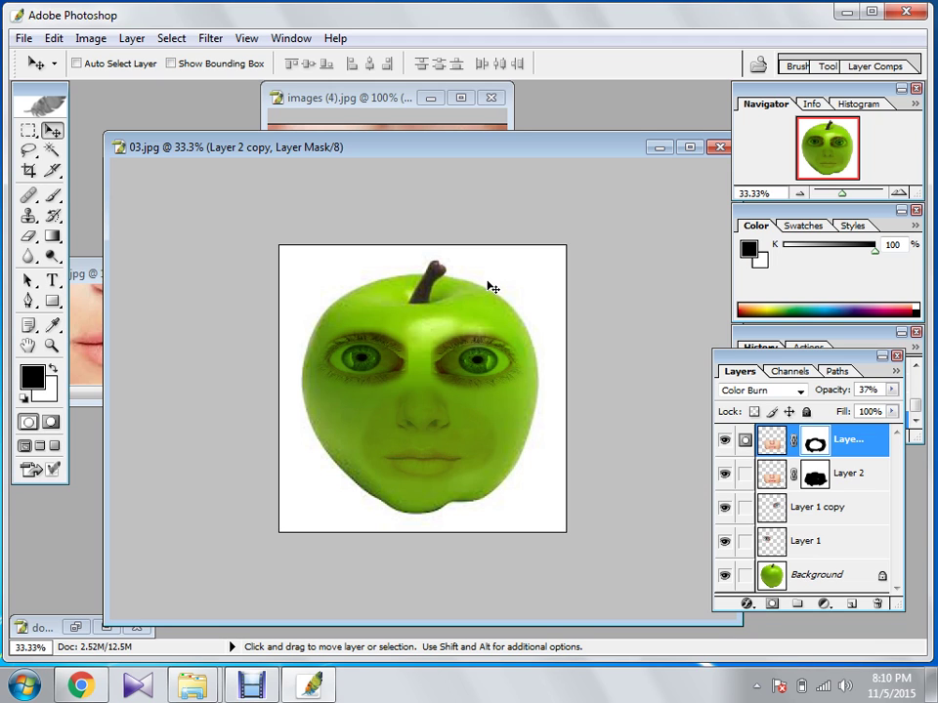
Switch to Debut Video Capture Software, view its list of recordings, and minimize the program
left_click(254, 689)
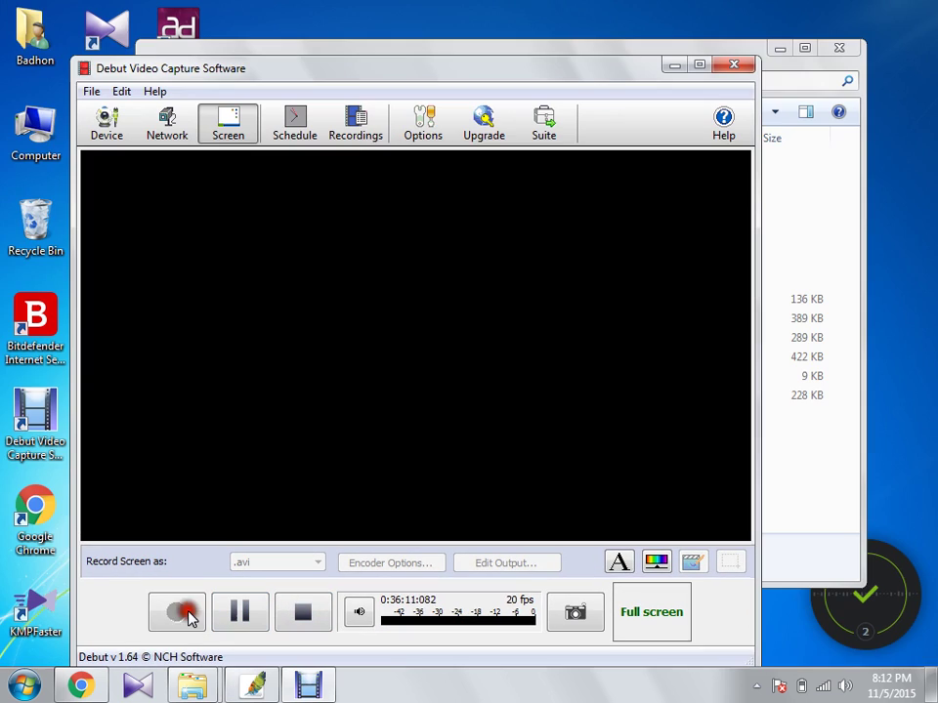
left_click(353, 127)
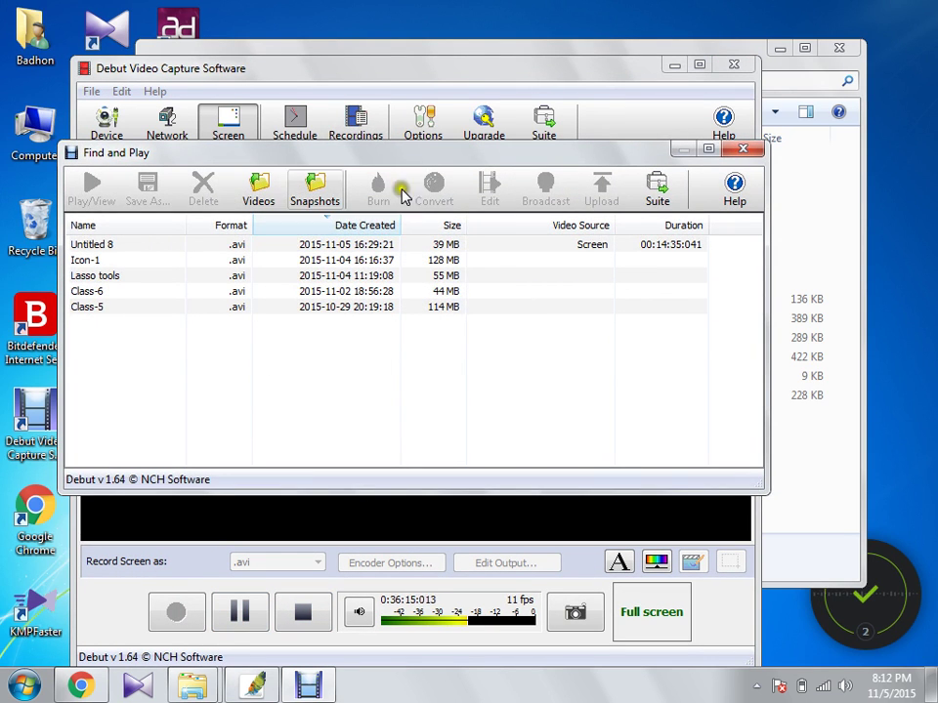
left_click(748, 150)
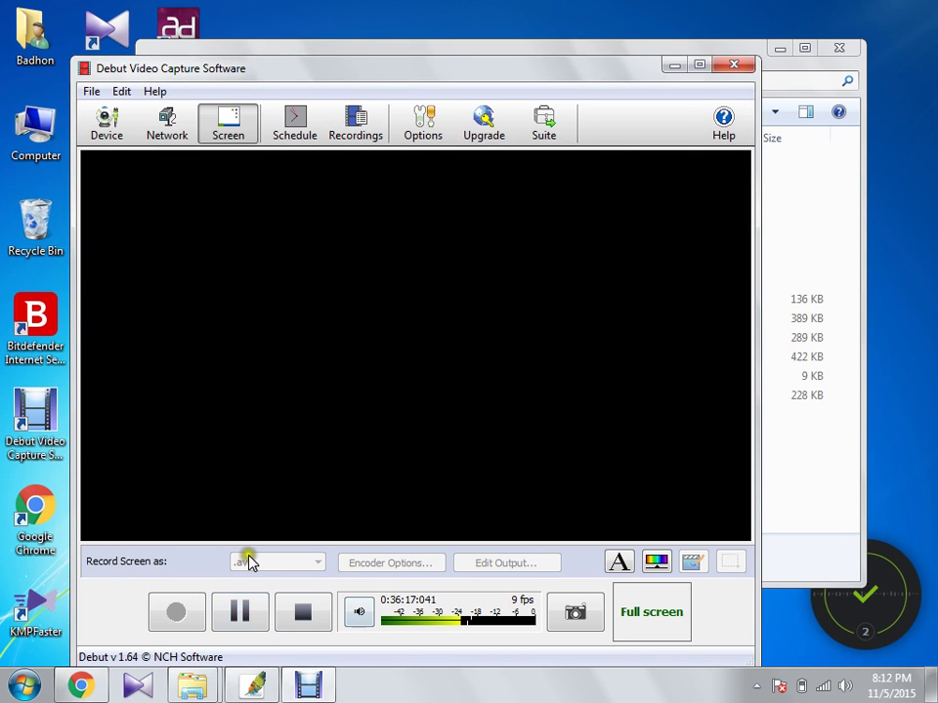
left_click(674, 65)
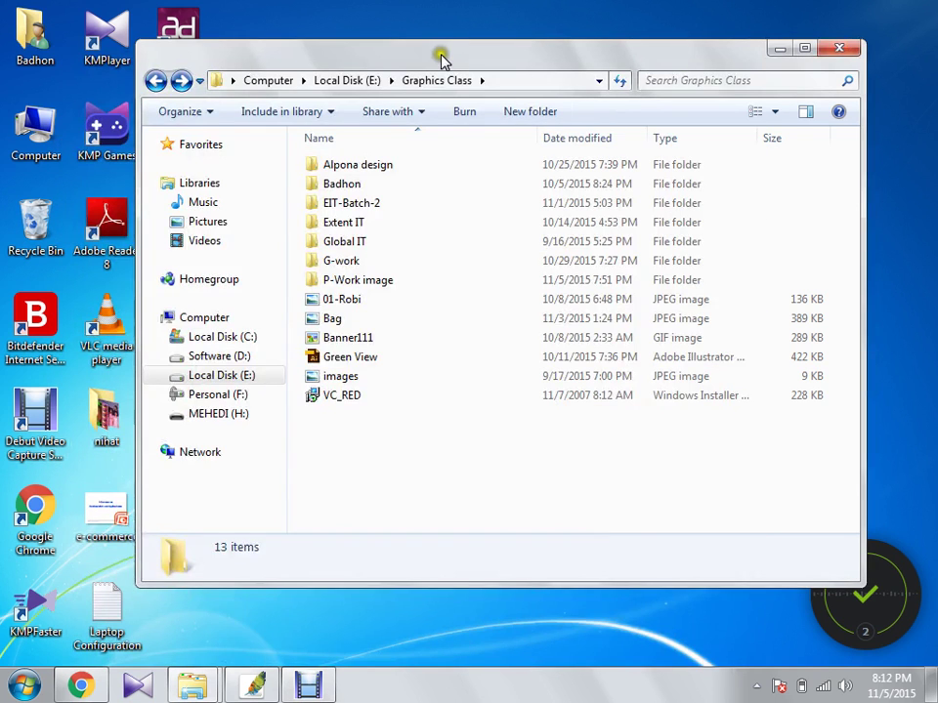
right_click(335, 15)
left_click(359, 62)
right_click(320, 10)
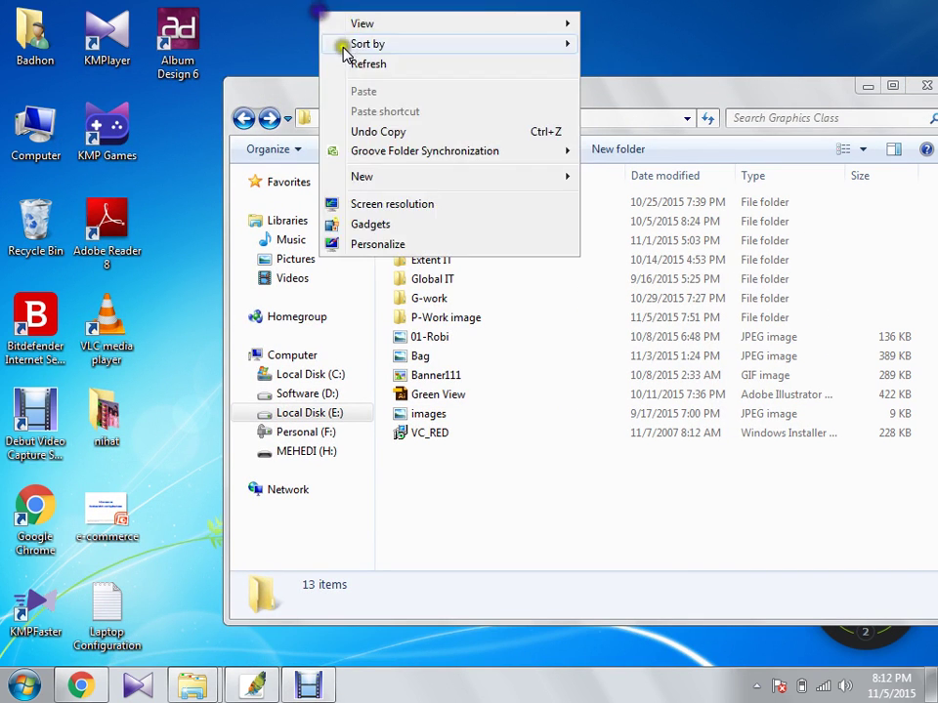
left_click(353, 63)
right_click(306, 6)
left_click(335, 54)
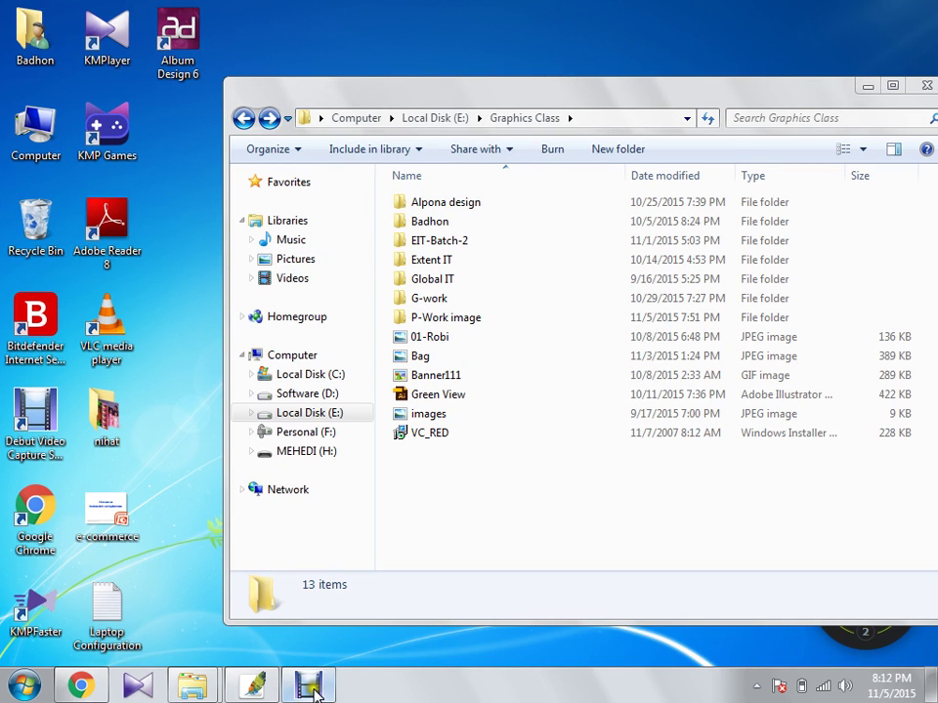